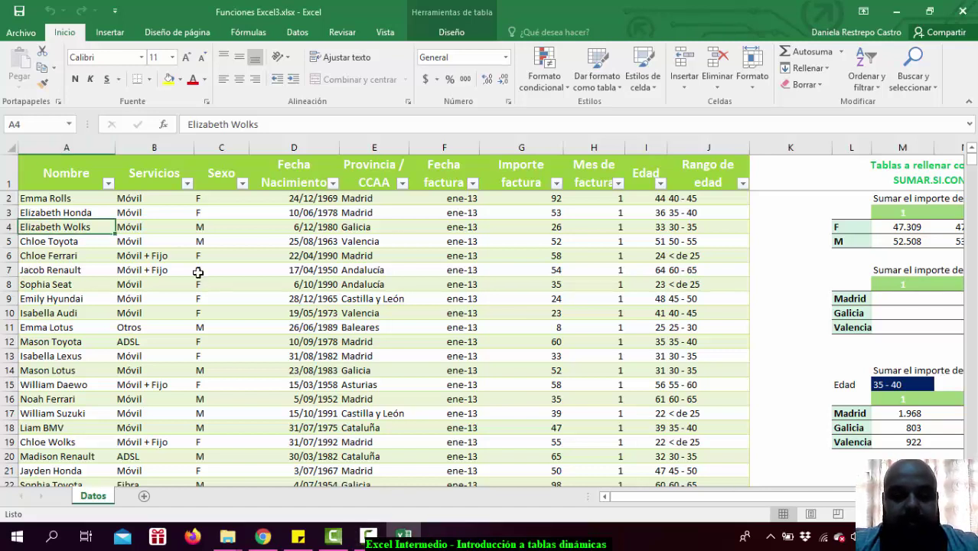
Browse the Datos records, jumping to the last record in row 6000 and back to the header
key("Right")
key("Right")
key("Right")
key("Right")
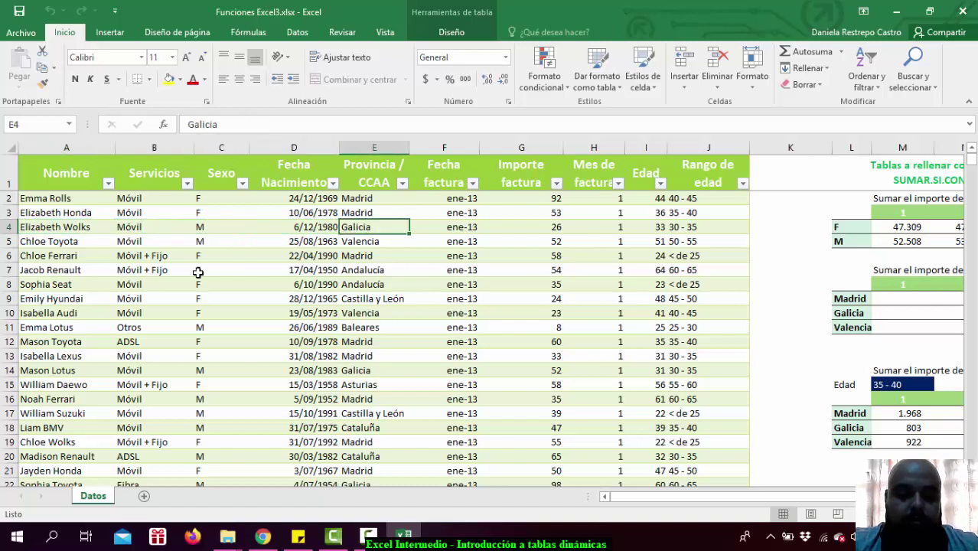
key("Left")
key("Left")
key("Left")
key("Left")
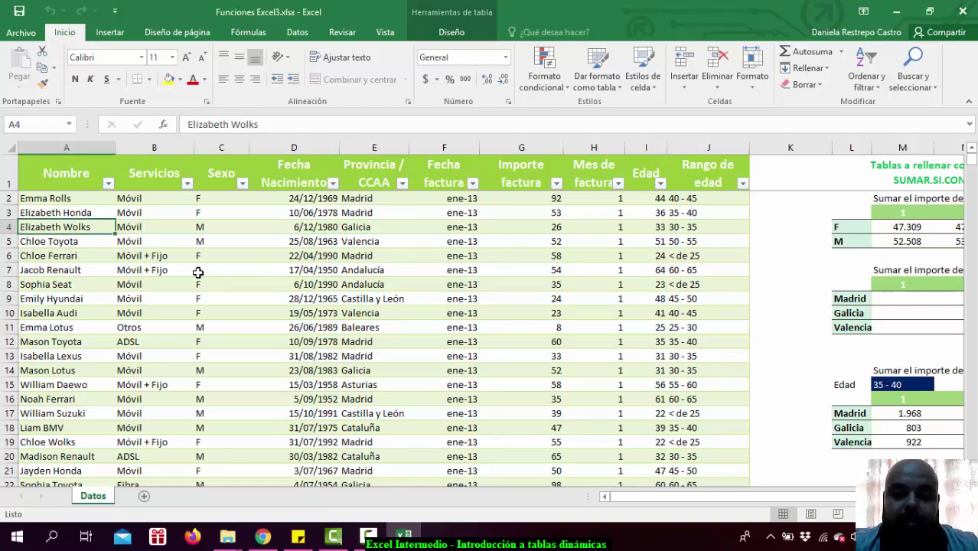
key("Down")
key("Down")
key("Down")
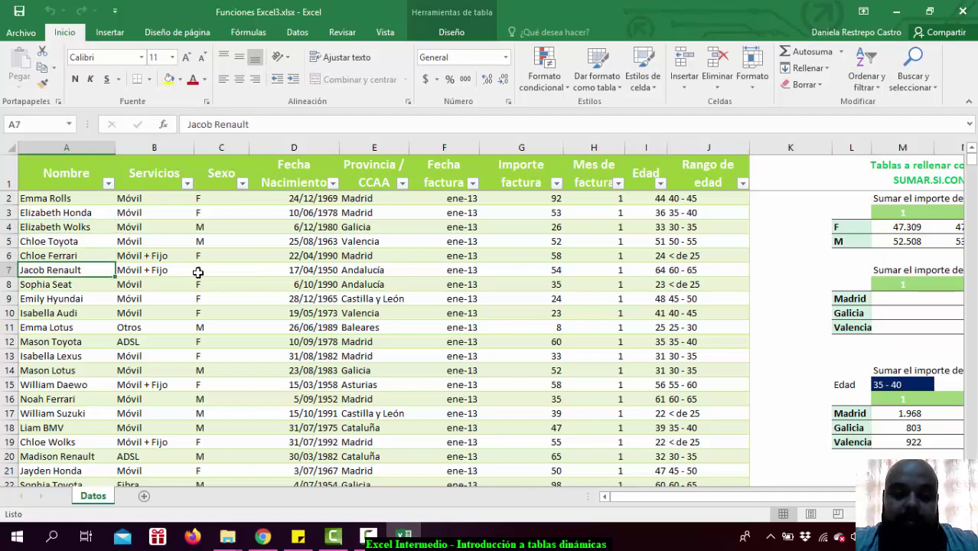
key("Down")
key("Down")
key("Down")
key("Down")
key("Down")
key("Down")
key("Down")
key("Down")
key("Down")
key("Down")
key("Down")
key("Down")
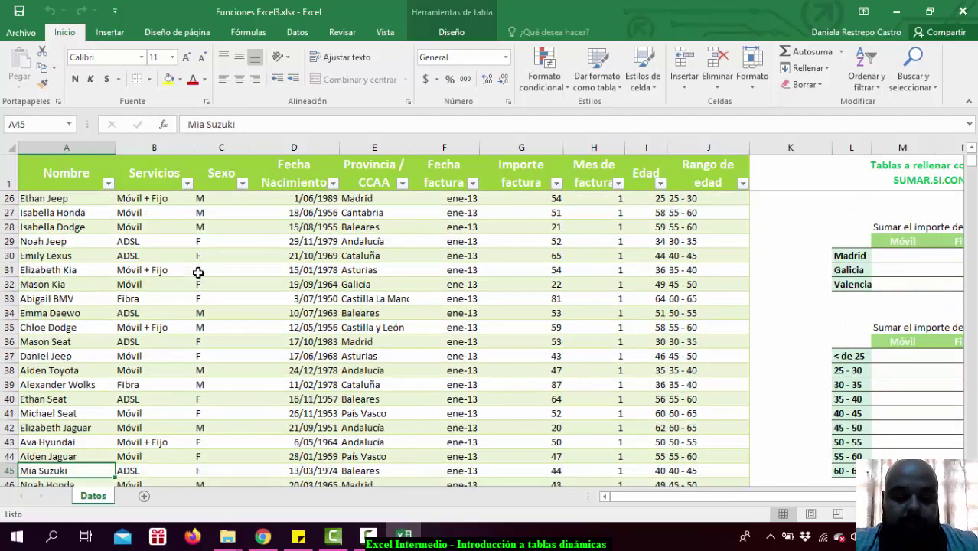
key("ctrl+Down")
key("ctrl+Up")
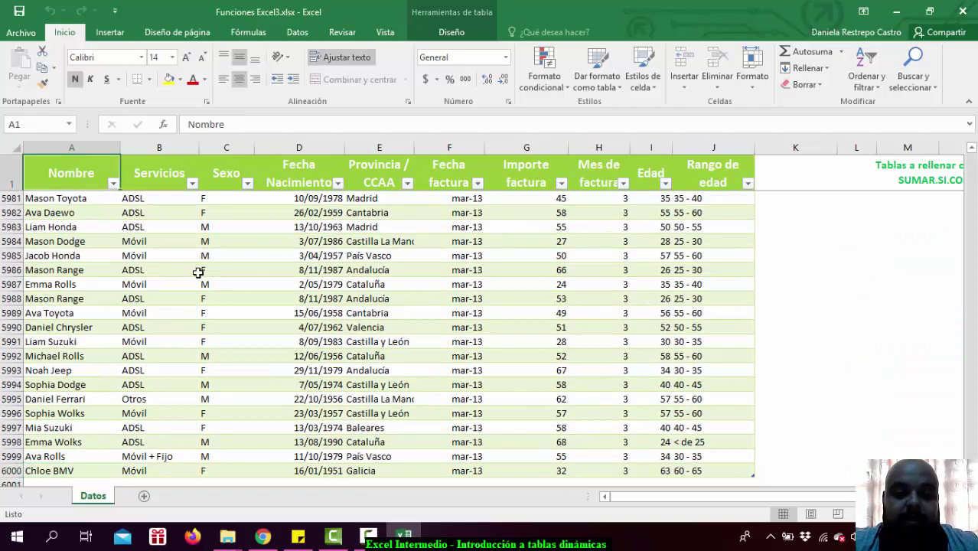
key("Down")
key("Right")
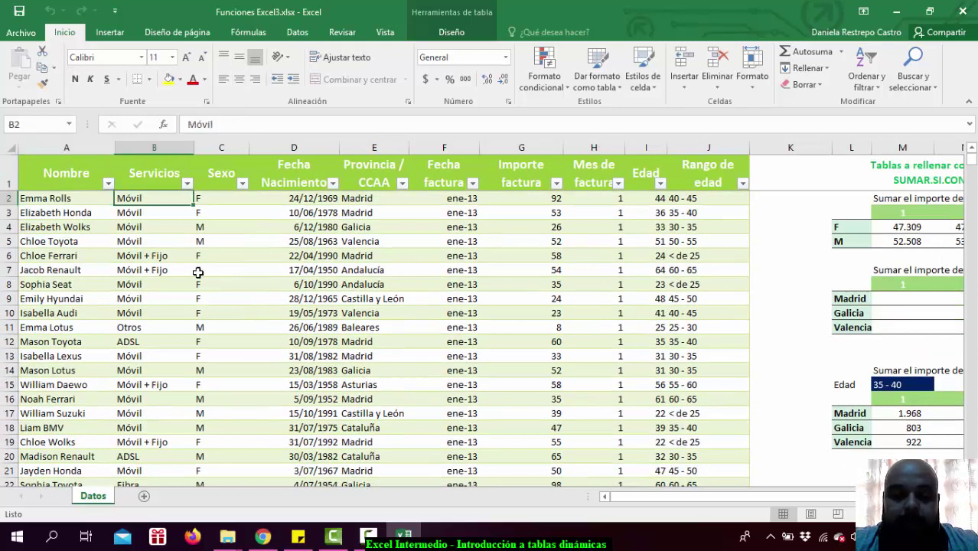
key("Right")
key("Right")
key("Right")
key("Right")
key("Right")
key("Right")
key("Right")
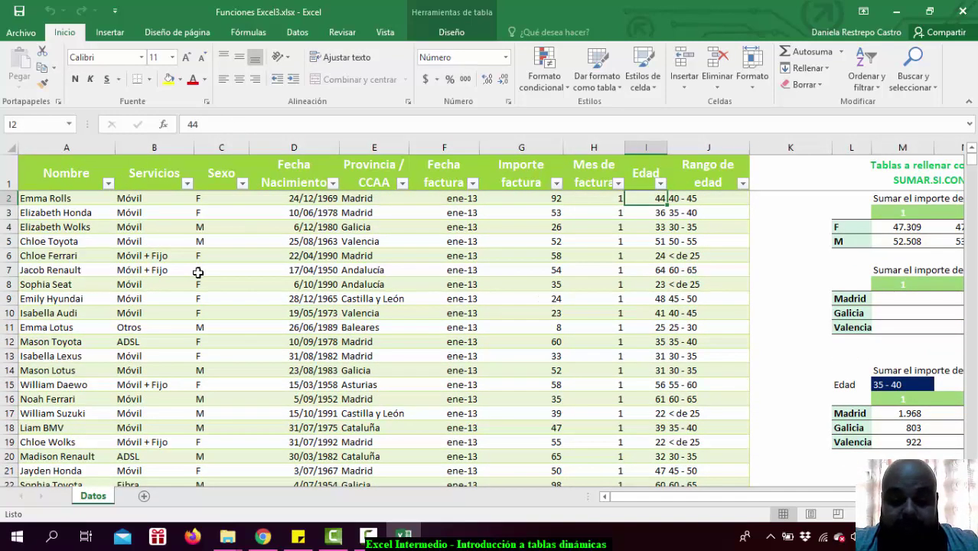
key("Right")
key("Left")
key("Left")
key("Left")
key("Left")
key("Left")
key("Left")
key("Left")
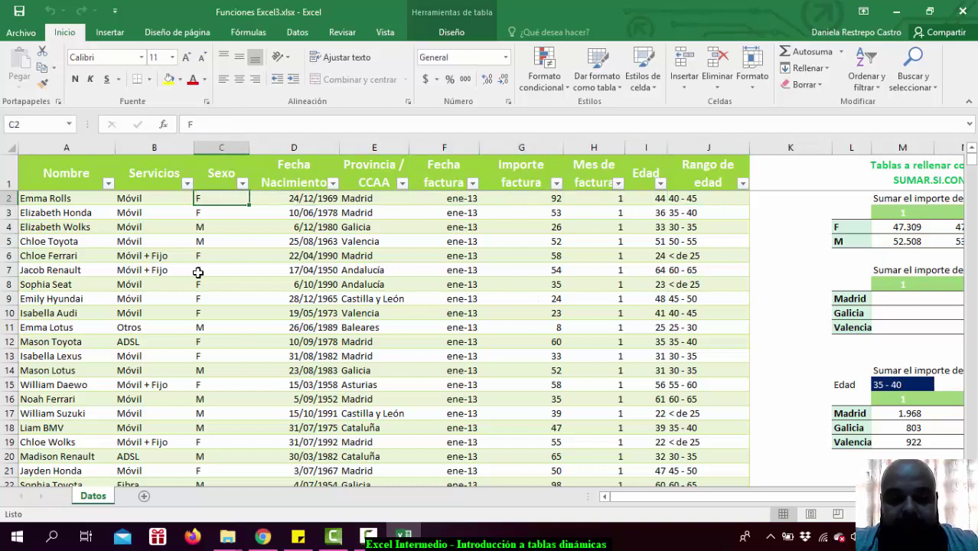
key("Left")
key("Left")
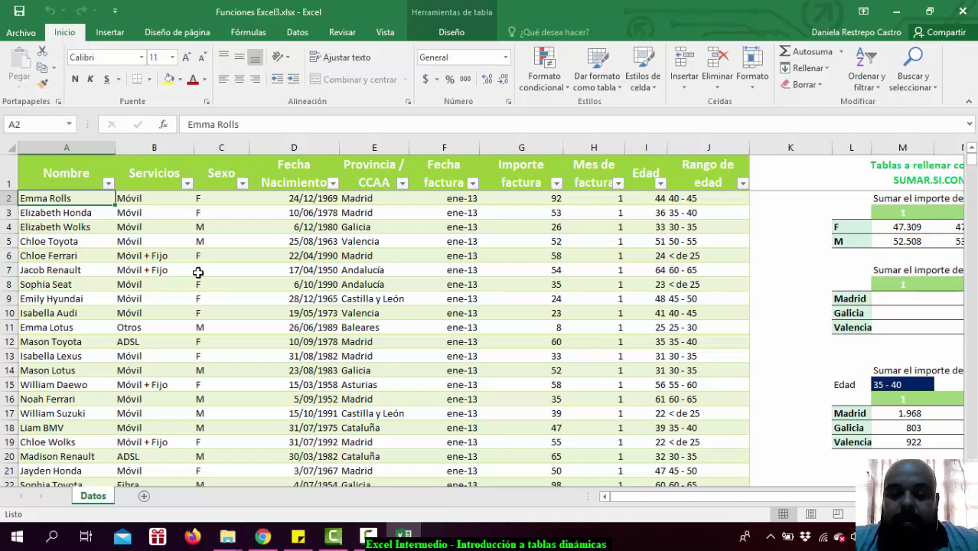
Continue browsing down column A past row 42, glancing across that row's fields
key("Down")
key("Down")
key("Down")
key("Down")
key("Down")
key("Down")
key("Down")
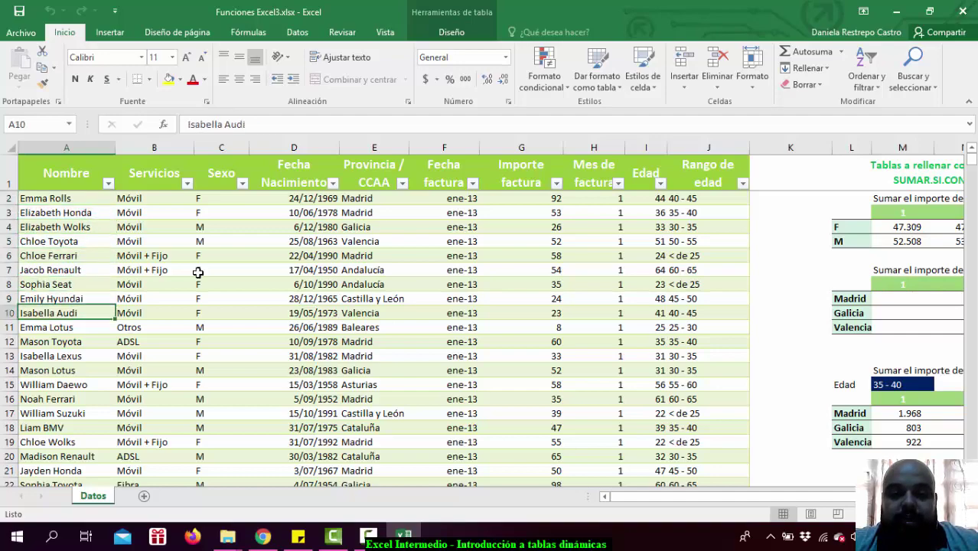
key("Down")
key("Down")
key("Down")
key("Down")
key("Down")
key("Down")
key("Down")
key("Down")
key("Down")
key("Down")
key("Down")
key("Down")
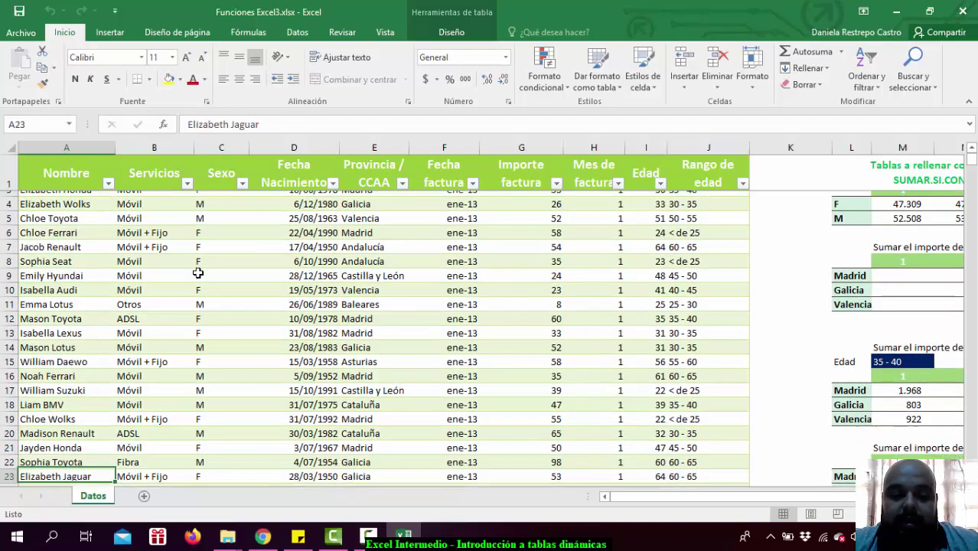
key("Down")
key("Down")
key("Down")
key("Down")
key("Down")
key("Down")
key("Right")
key("Right")
key("Right")
key("Right")
key("Right")
key("Right")
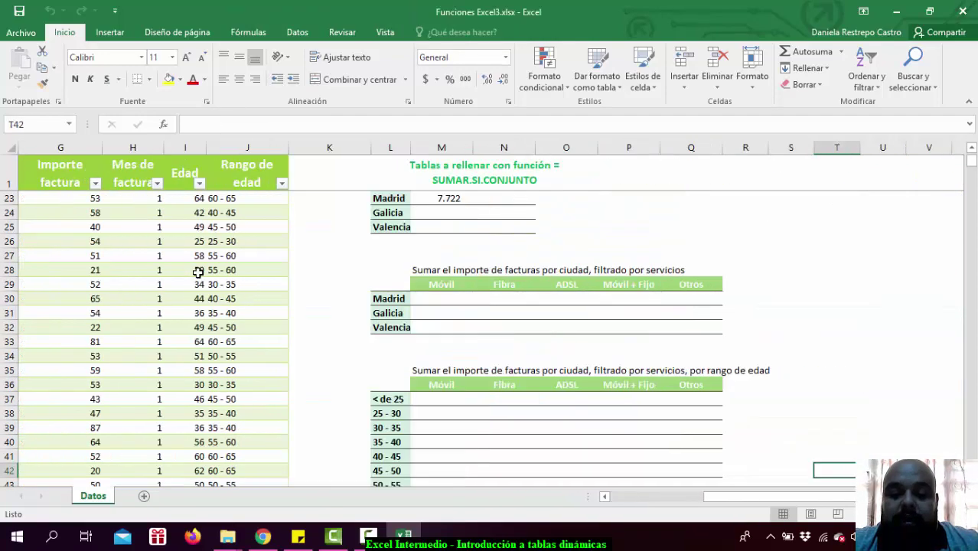
key("Left")
key("Left")
key("Left")
key("Home")
key("Down")
key("Down")
key("Down")
key("Down")
key("Down")
key("Down")
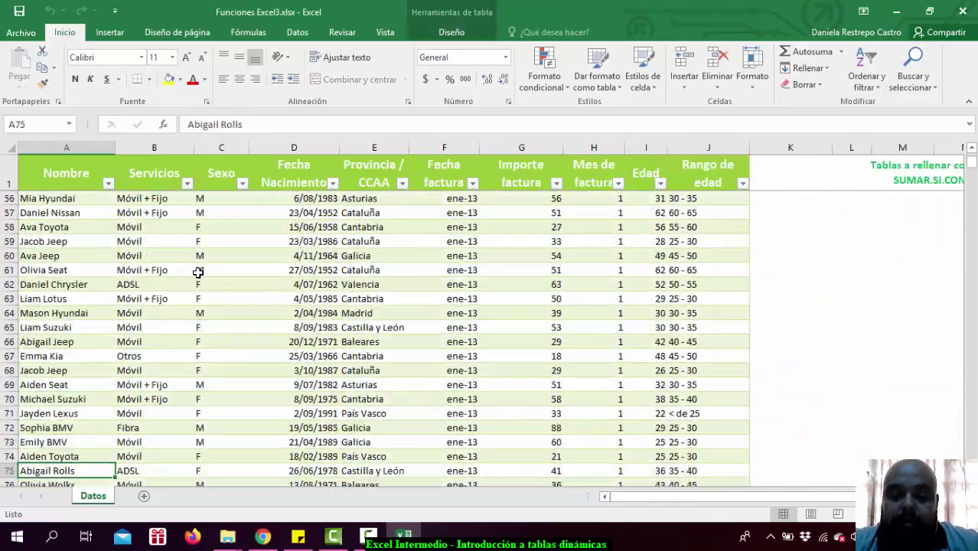
key("Down")
key("Down")
key("Down")
key("Down")
key("Down")
key("Down")
key("Down")
key("Down")
key("Down")
key("Down")
key("Down")
key("Down")
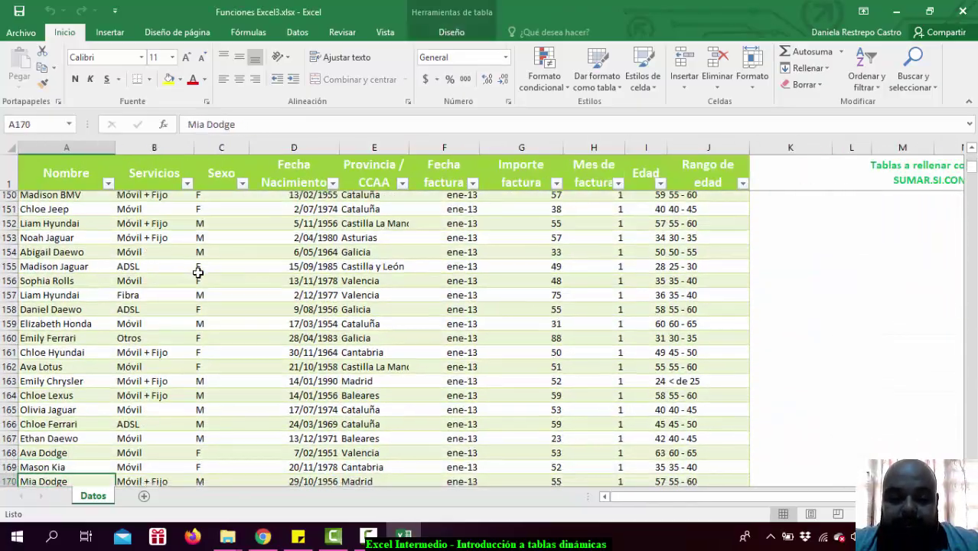
key("Down")
key("Down")
key("Down")
key("Down")
key("Down")
key("Down")
key("Down")
key("Down")
key("Down")
key("Down")
key("Down")
key("Down")
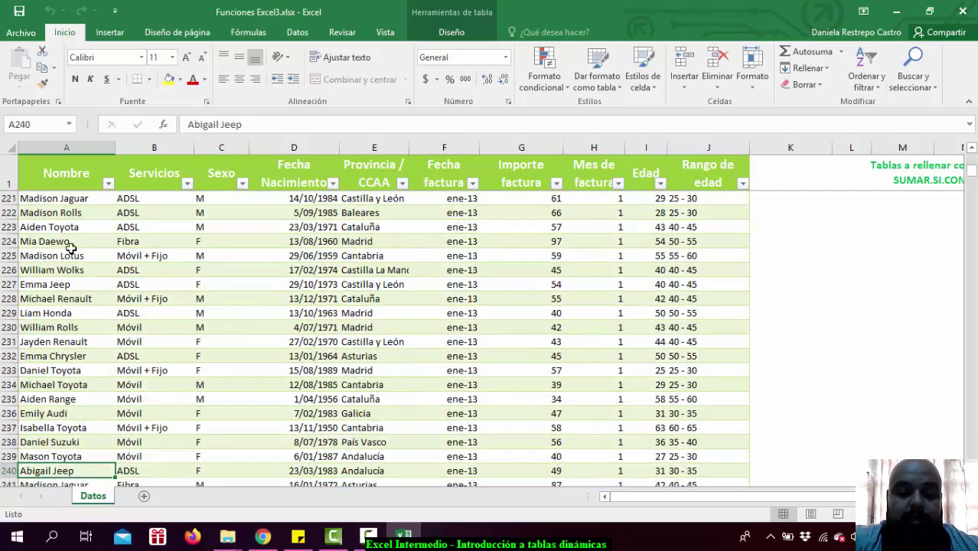
left_click(143, 496)
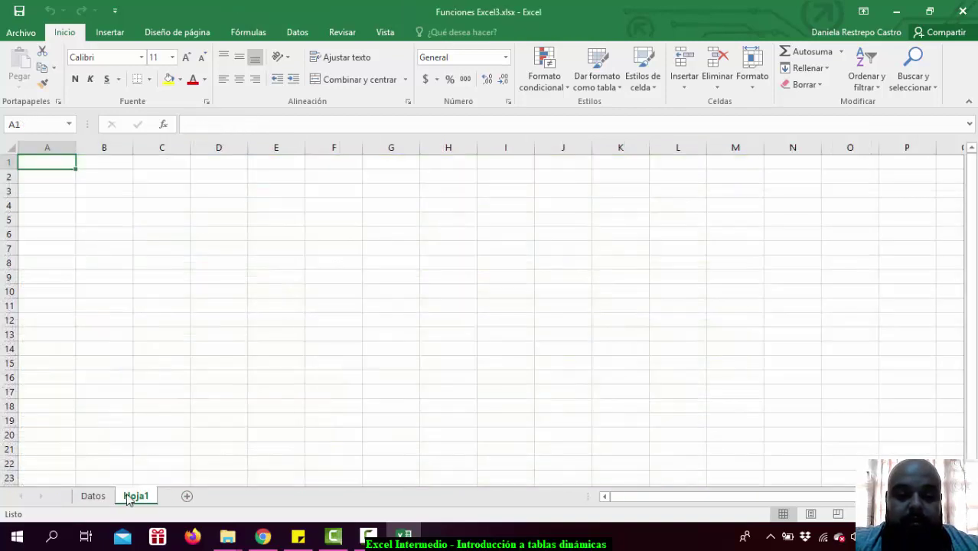
left_click(93, 496)
left_click(551, 274)
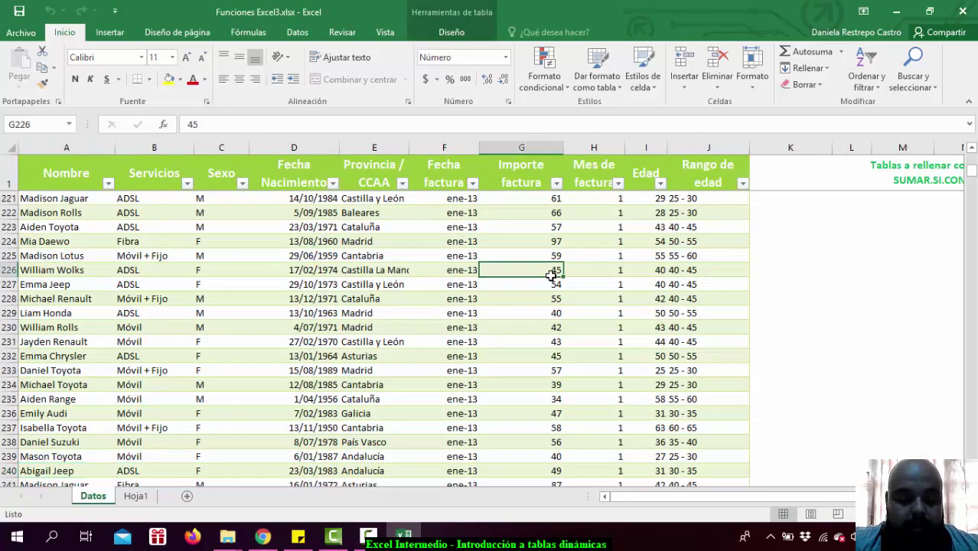
key("ctrl+Up")
key("Down")
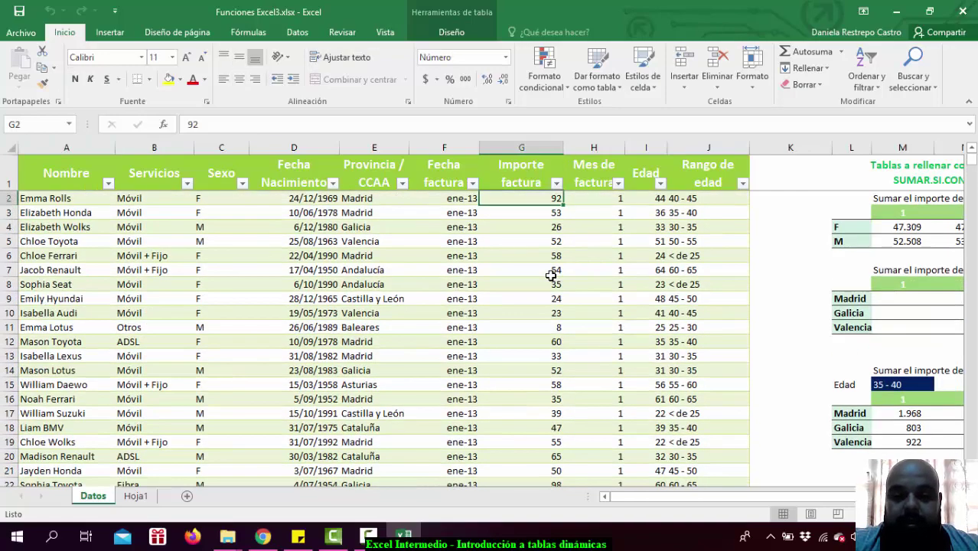
key("Down")
key("Down")
key("Up")
key("Up")
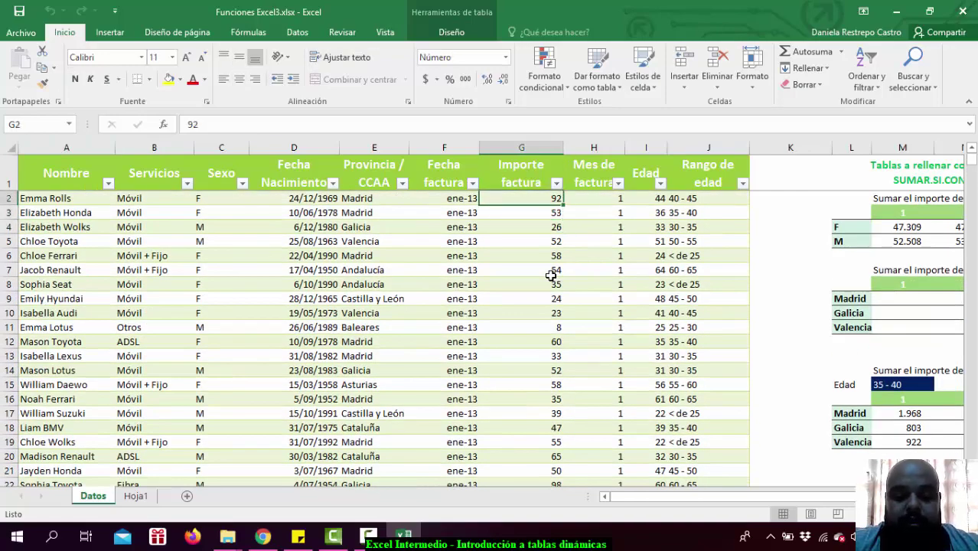
key("ctrl+shift+Down")
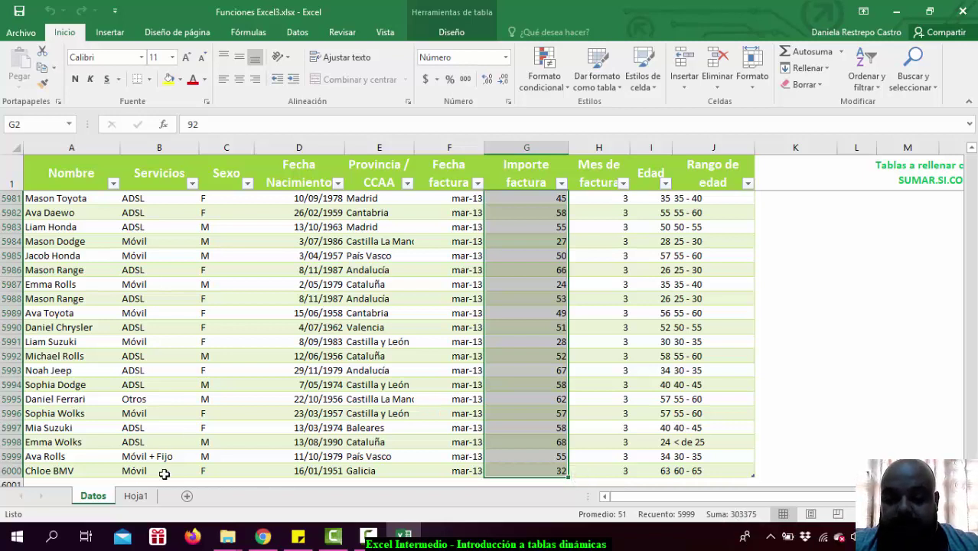
left_click(129, 497)
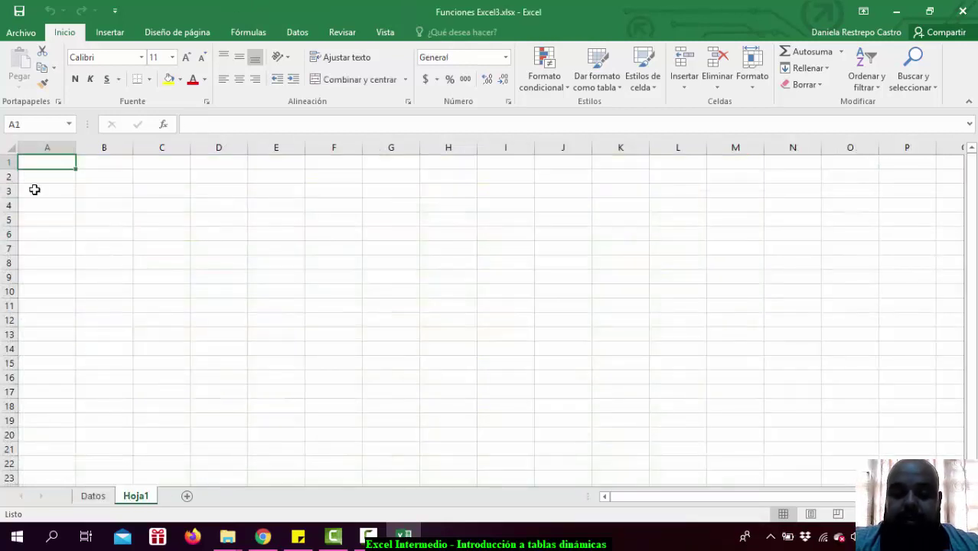
type("=")
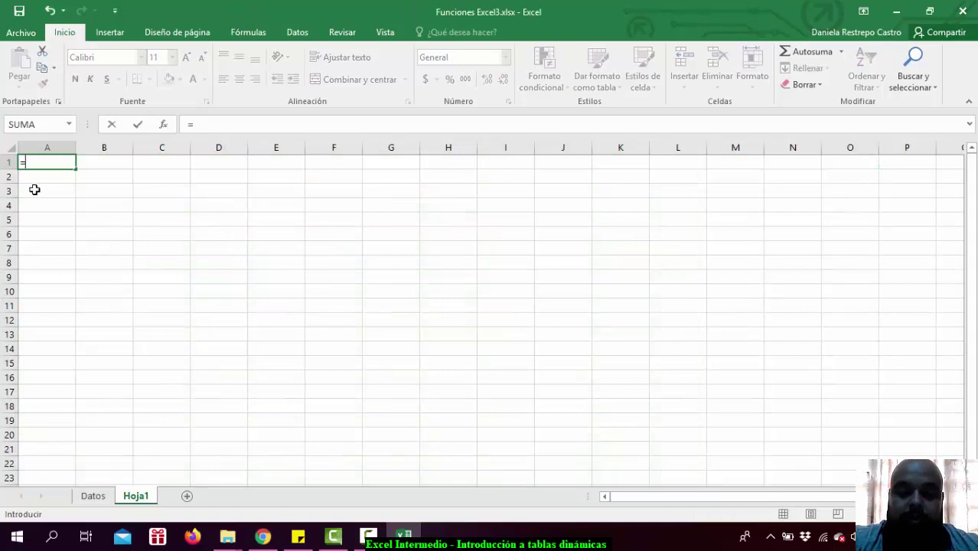
key("Escape")
left_click(827, 450)
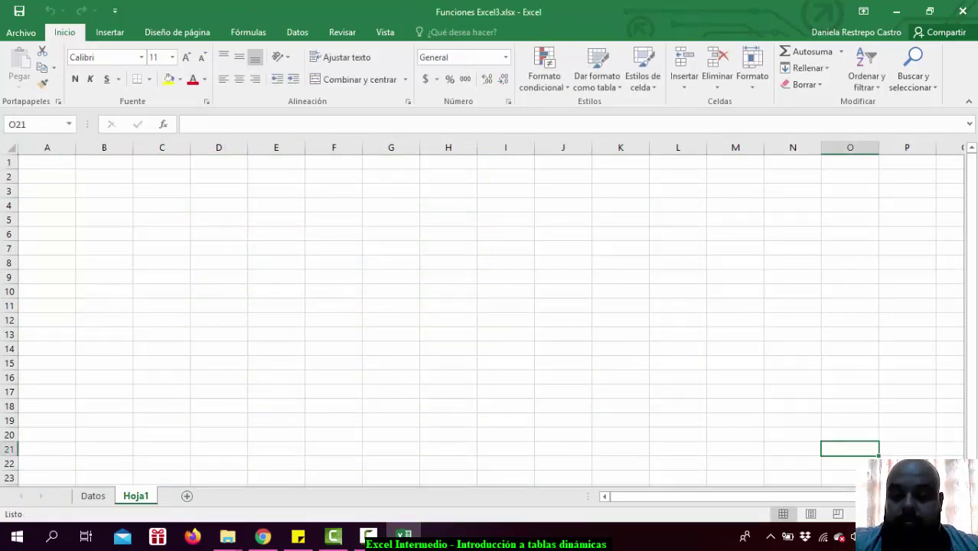
scroll(249, 235, "up", 10)
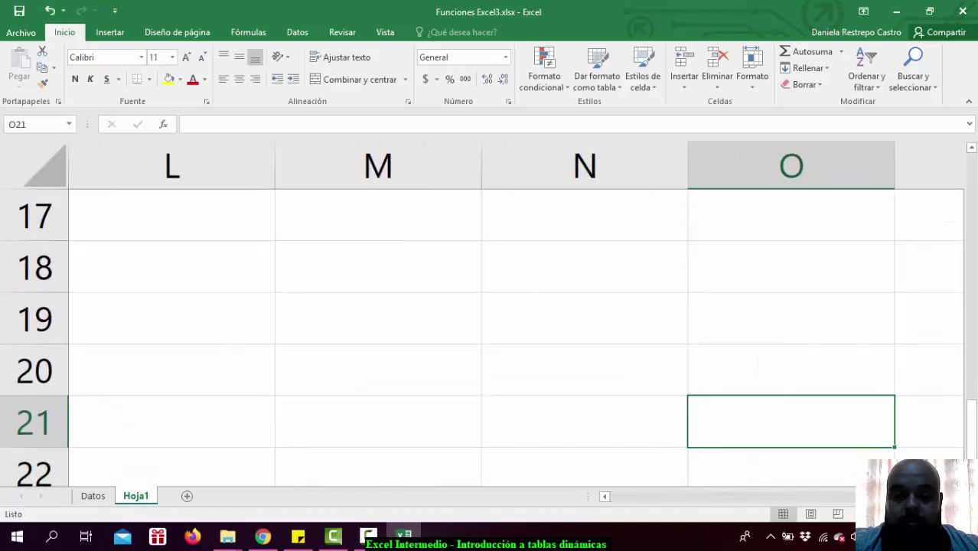
key("Left")
key("Left")
key("Left")
key("Up")
key("Up")
key("Up")
key("Up")
key("Up")
key("Up")
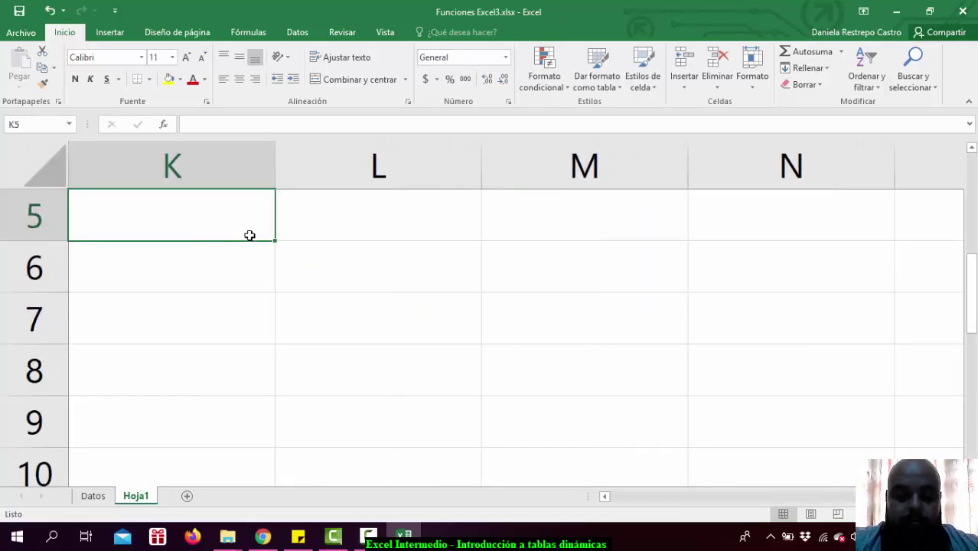
key("Up")
key("Up")
key("Up")
key("Home")
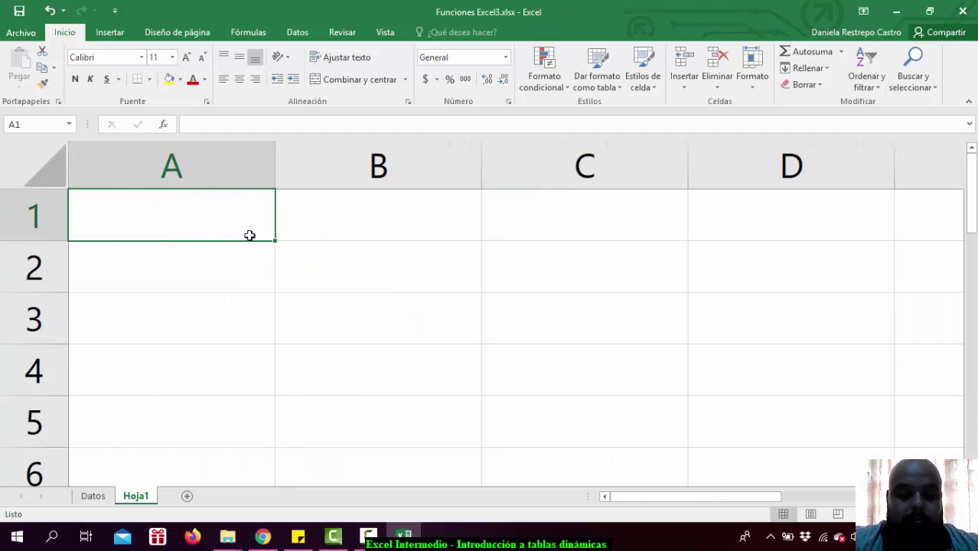
Enter =SUMA(Datos!G:G) in Hoja1's A1 to total the Importe factura column
double_click(250, 236)
type("=suma")
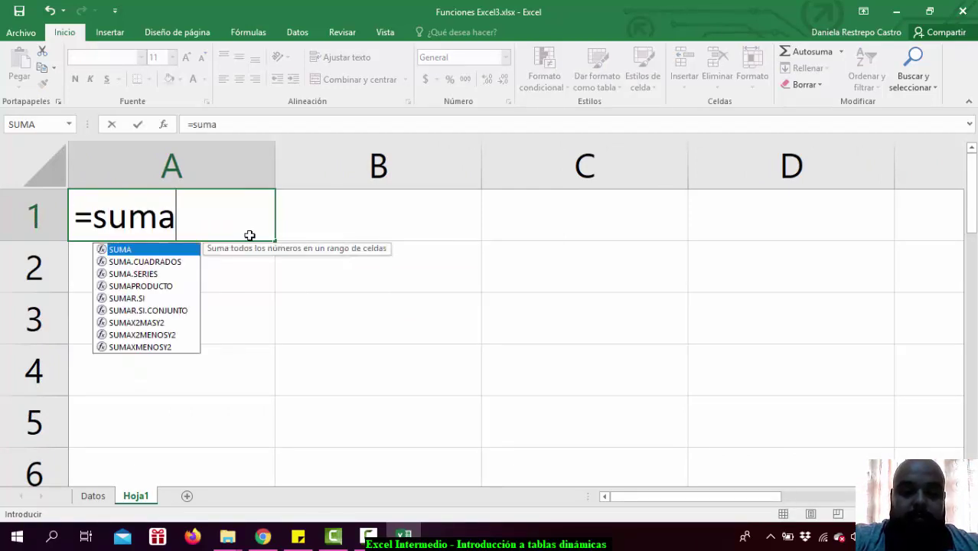
type("(")
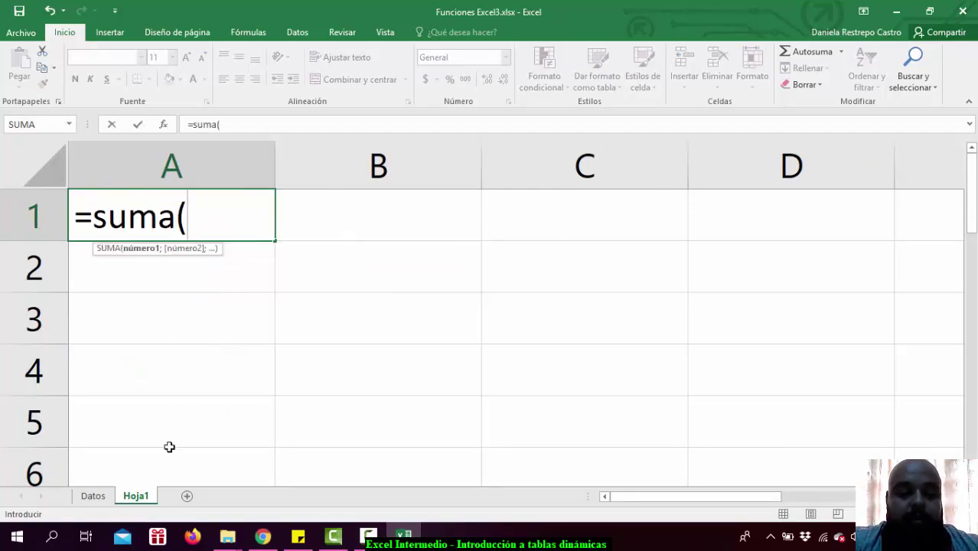
left_click(94, 499)
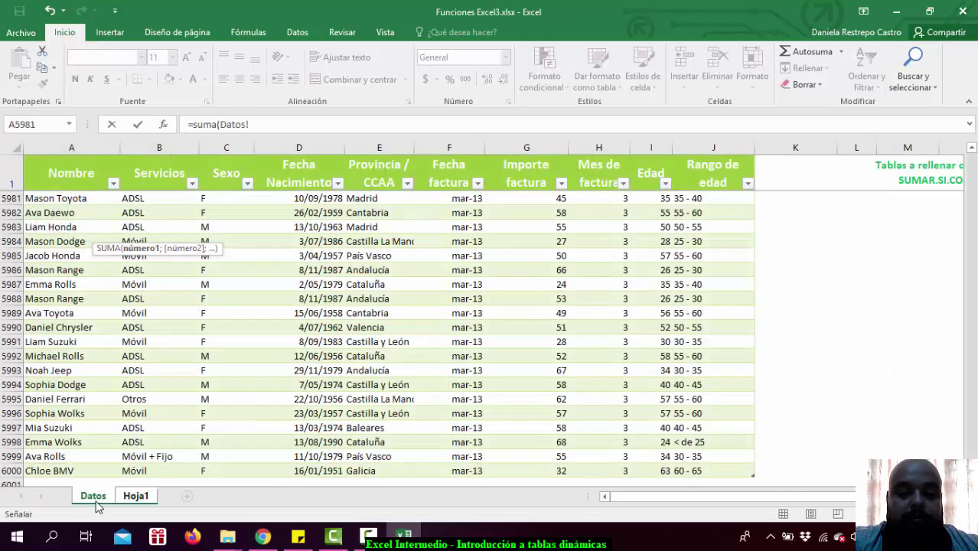
left_click(533, 146)
key("Return")
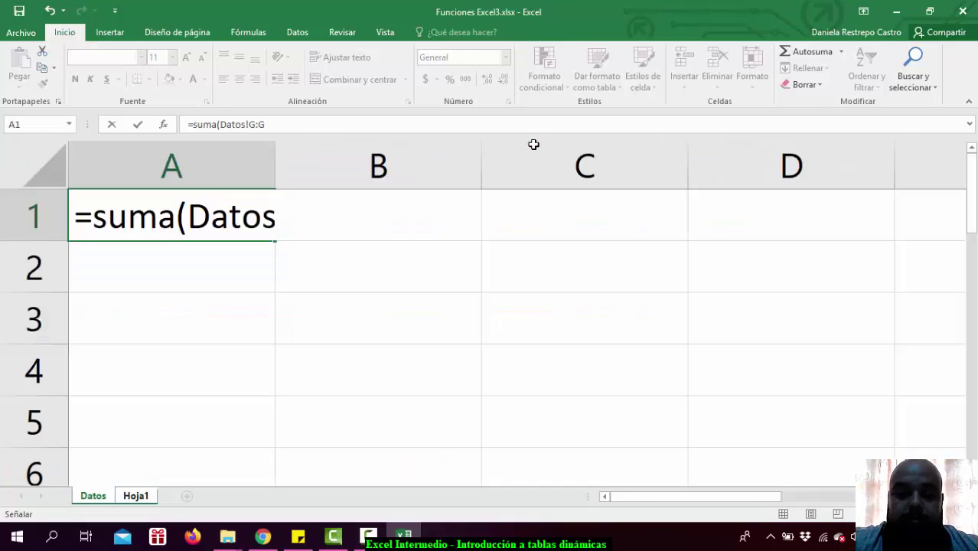
Edit the A1 SUMA formula, removing the extra closing parenthesis, and commit it to show 303375
left_click(242, 218)
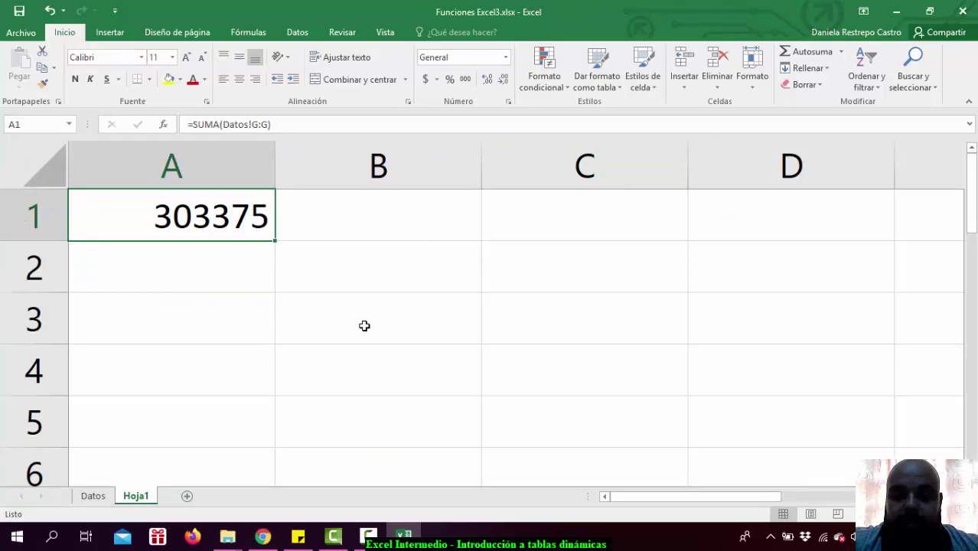
double_click(225, 206)
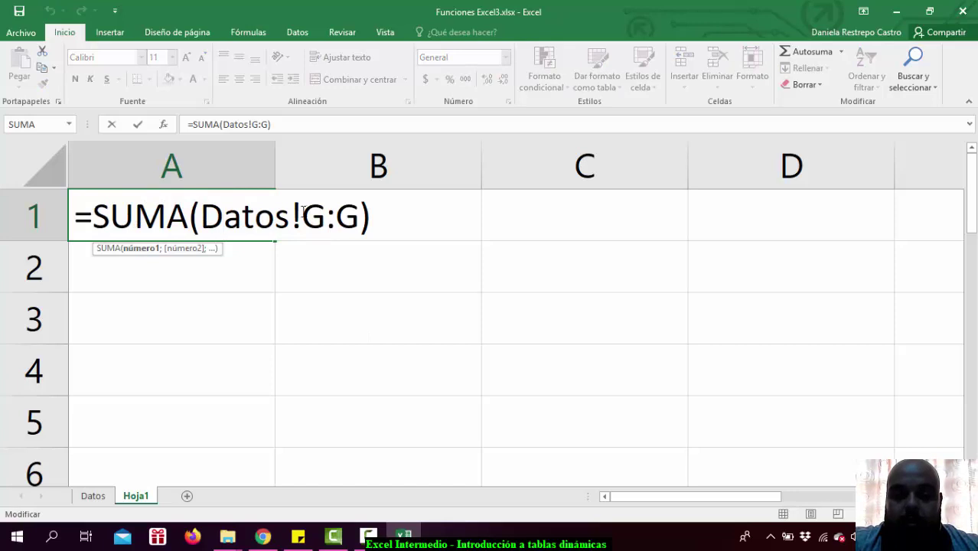
left_click_drag(303, 213, 200, 218)
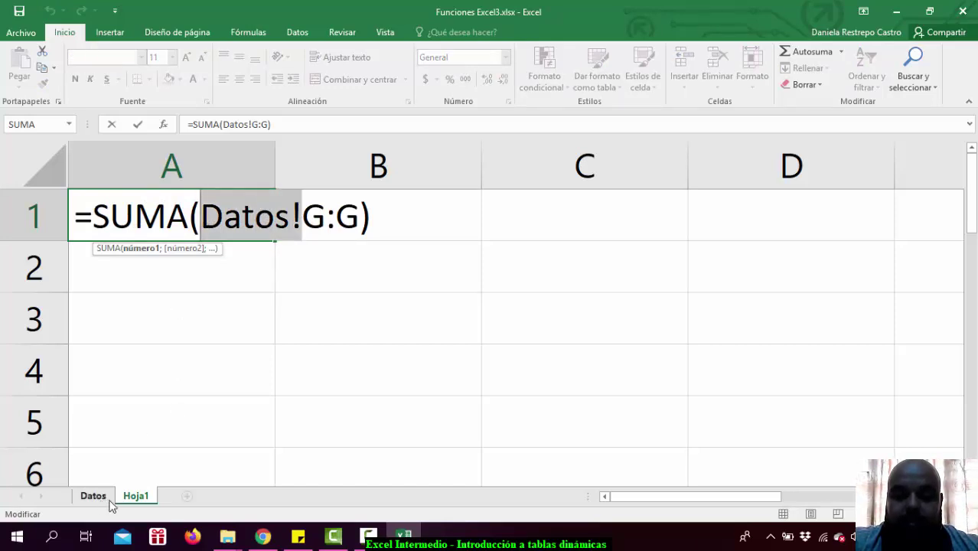
left_click_drag(302, 217, 359, 216)
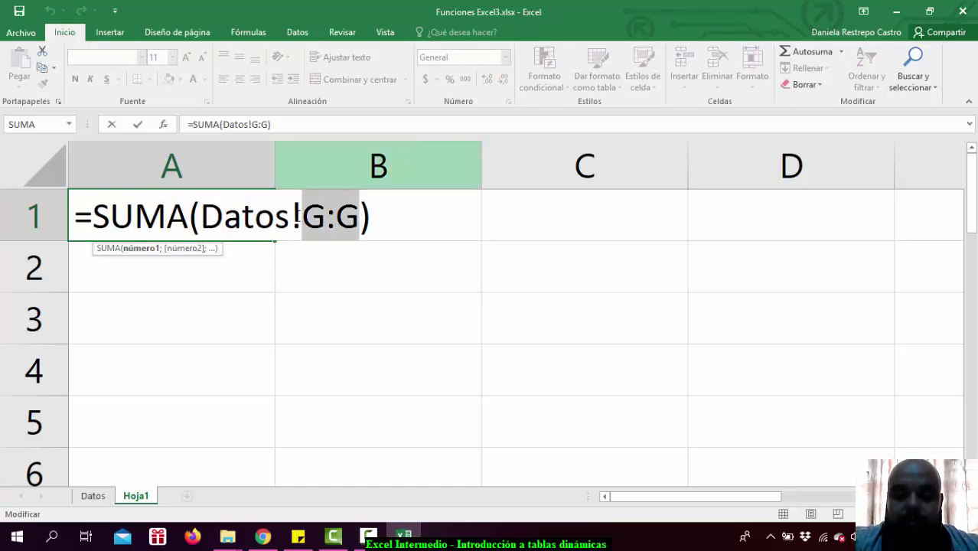
left_click(302, 216)
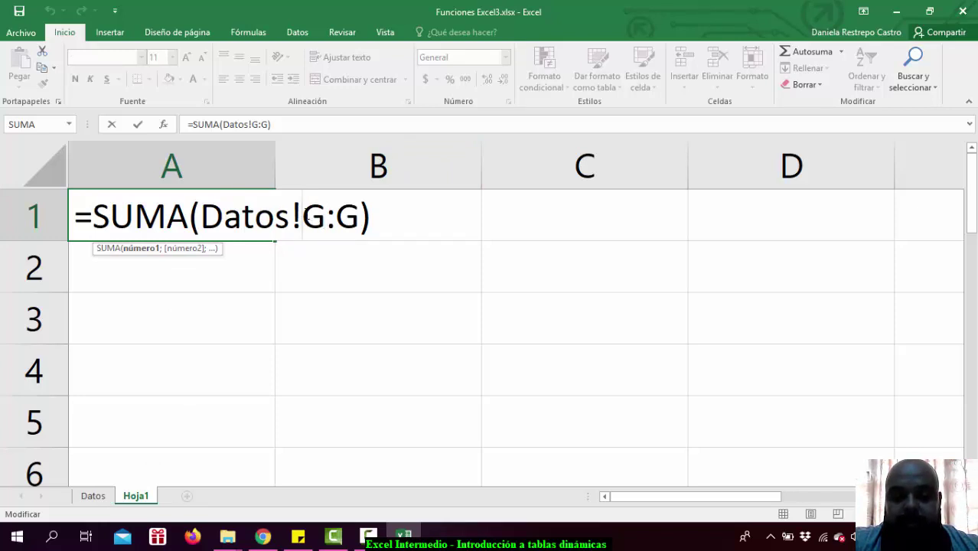
left_click_drag(302, 216, 359, 215)
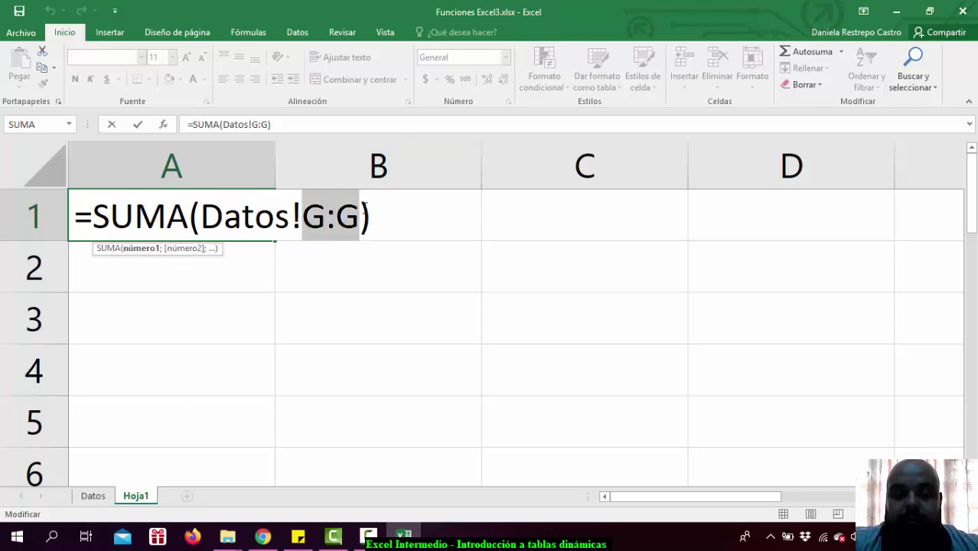
left_click(363, 206)
left_click(383, 213)
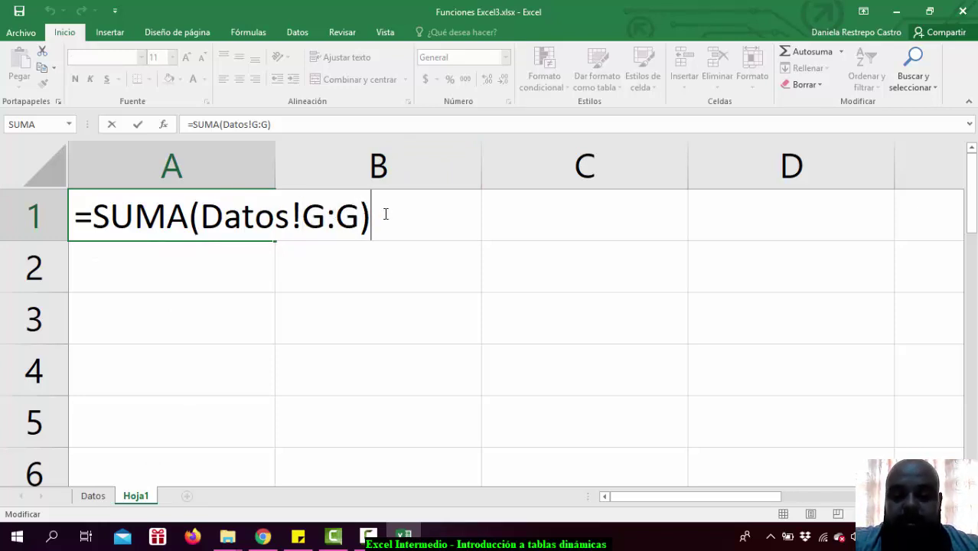
key("BackSpace")
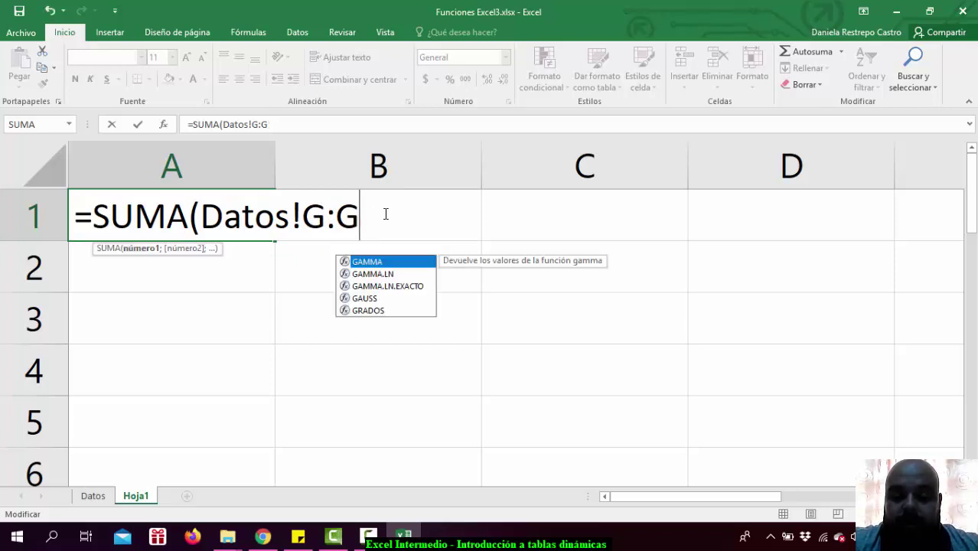
key("Return")
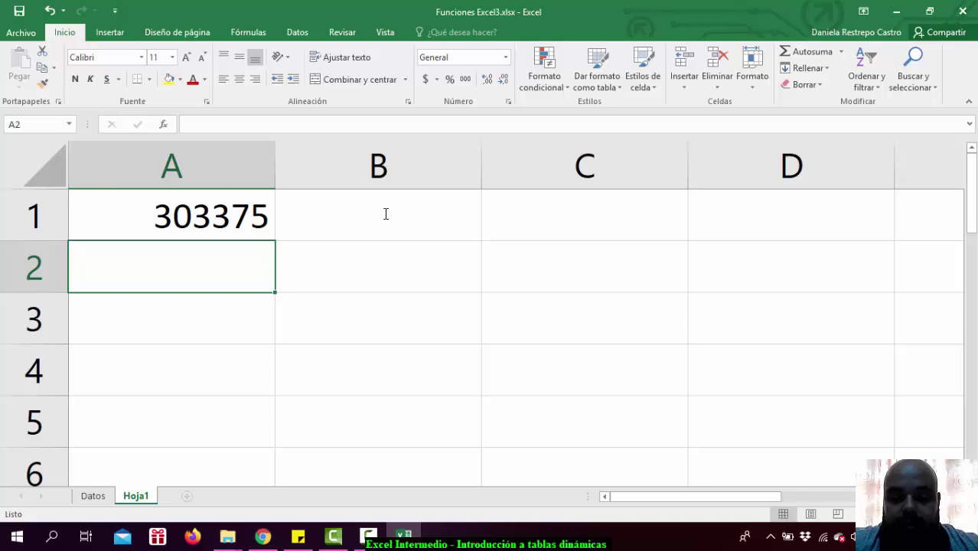
Recommit the A1 formula, clear cell A1, and bring up the Hoja1 tab's context menu
key("Up")
key("F2")
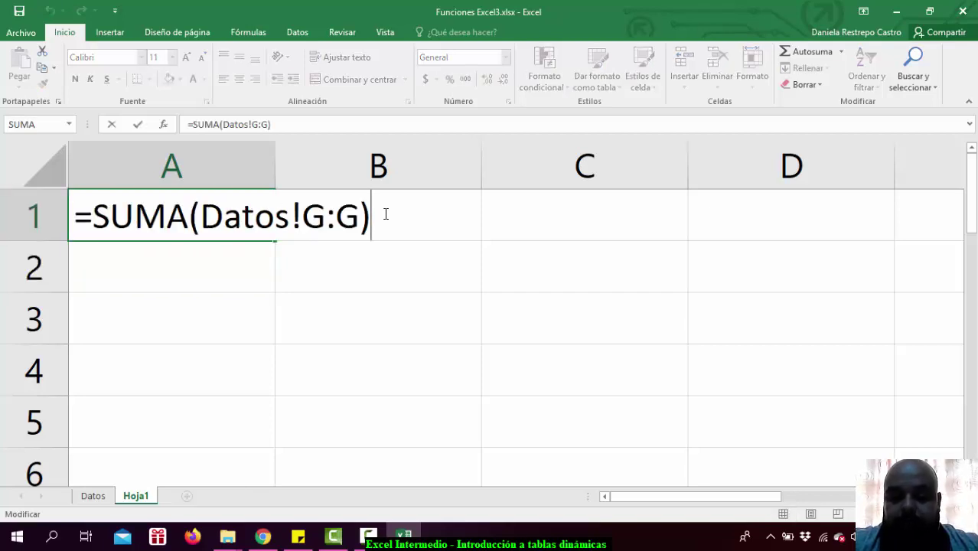
key("Return")
key("Up")
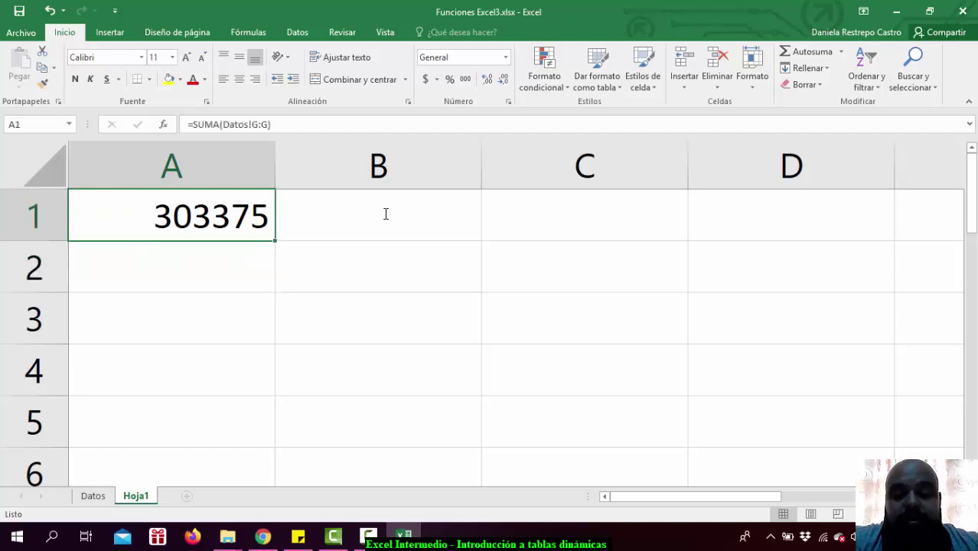
key("Delete")
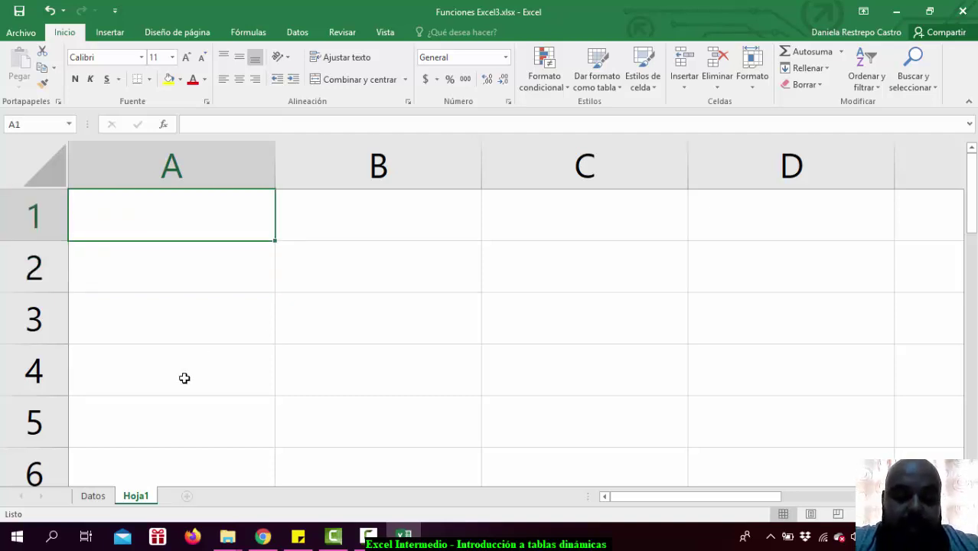
right_click(146, 497)
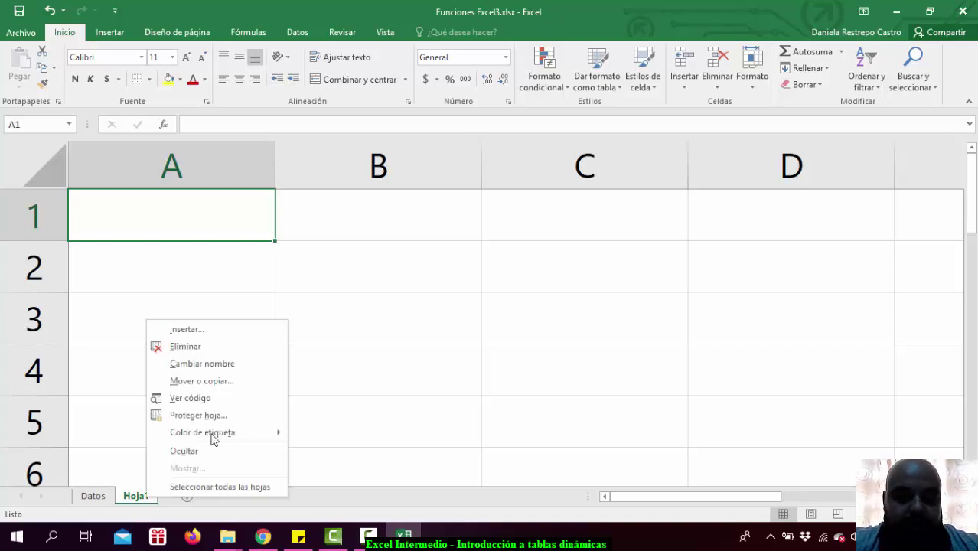
Delete Hoja1 via Eliminar, confirm the deletion, and return to the top of the Datos table
left_click(218, 348)
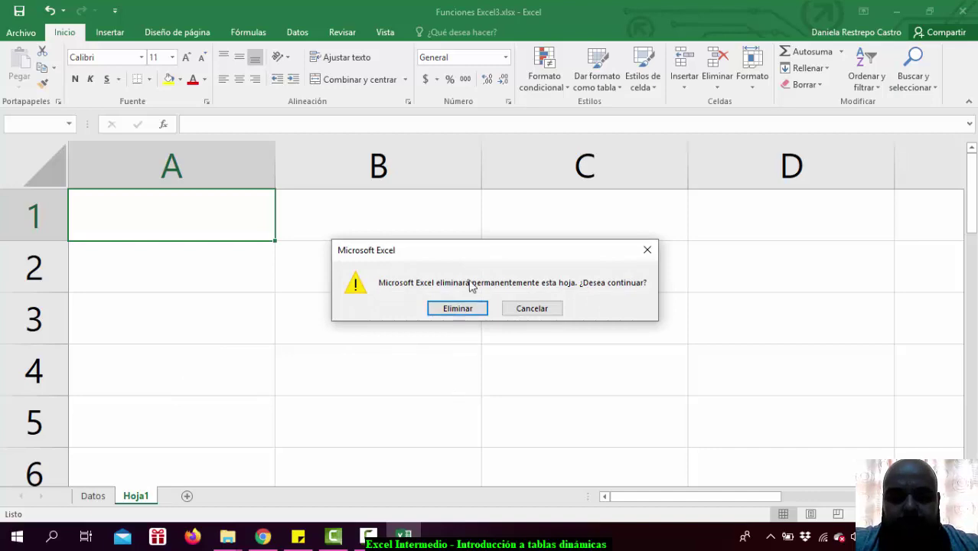
left_click(457, 310)
key("Up")
key("Left")
key("Left")
key("Left")
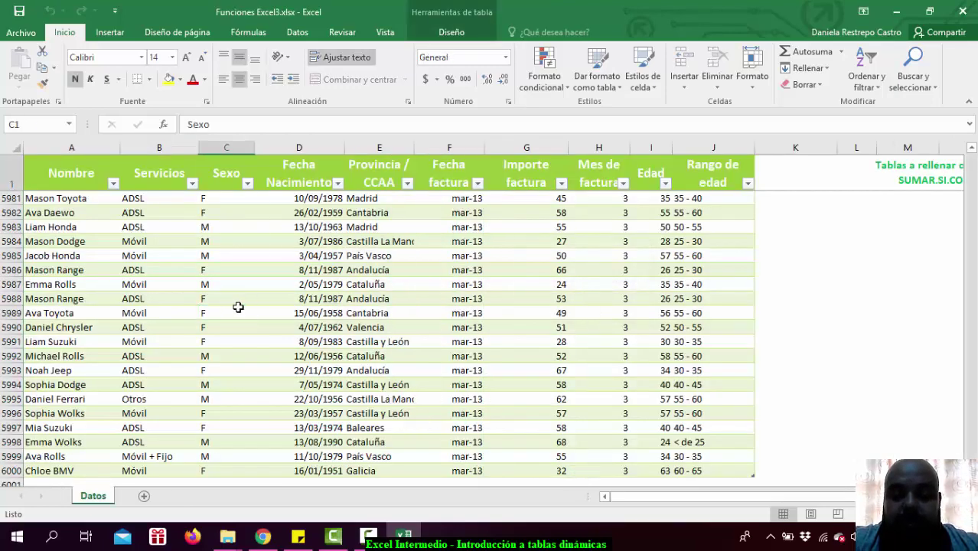
key("Left")
key("Left")
key("Left")
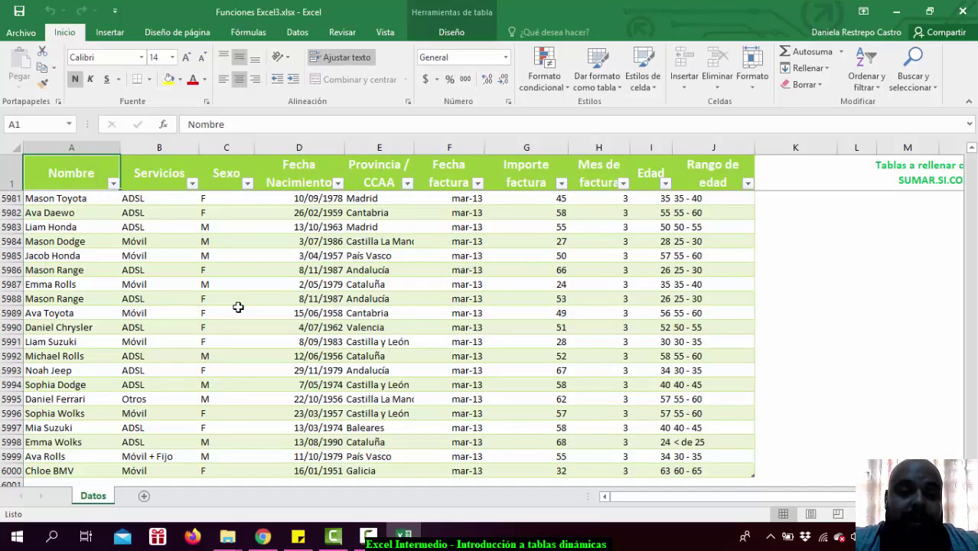
key("ctrl+Home")
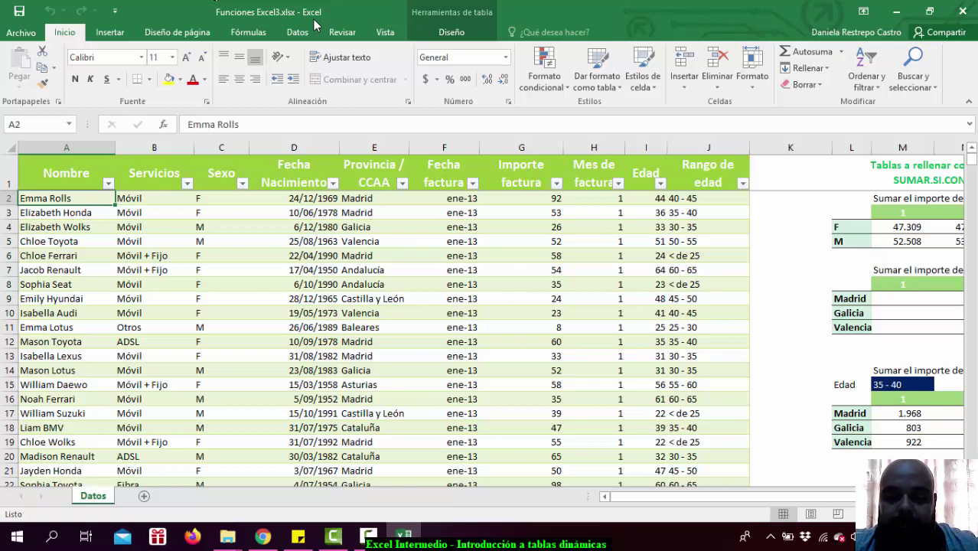
key("Down")
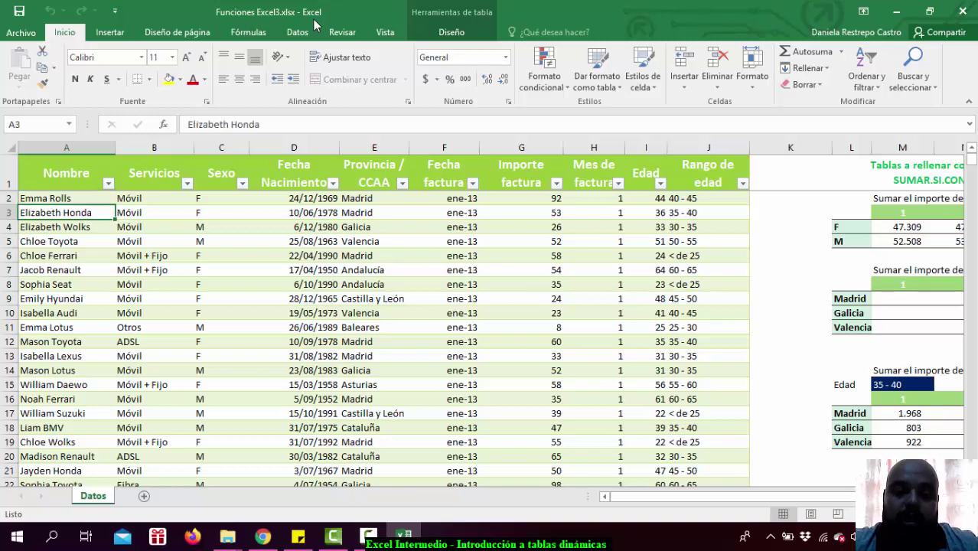
key("Right")
key("Right")
key("Right")
key("Right")
key("Right")
key("Left")
key("Left")
key("Left")
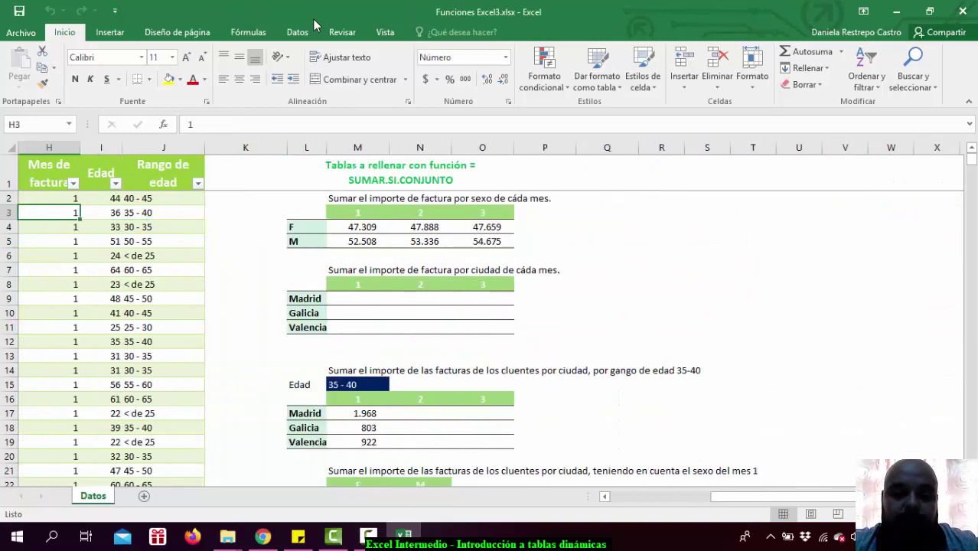
key("Right")
key("Right")
key("Right")
key("Down")
key("Down")
key("Down")
key("Down")
key("Down")
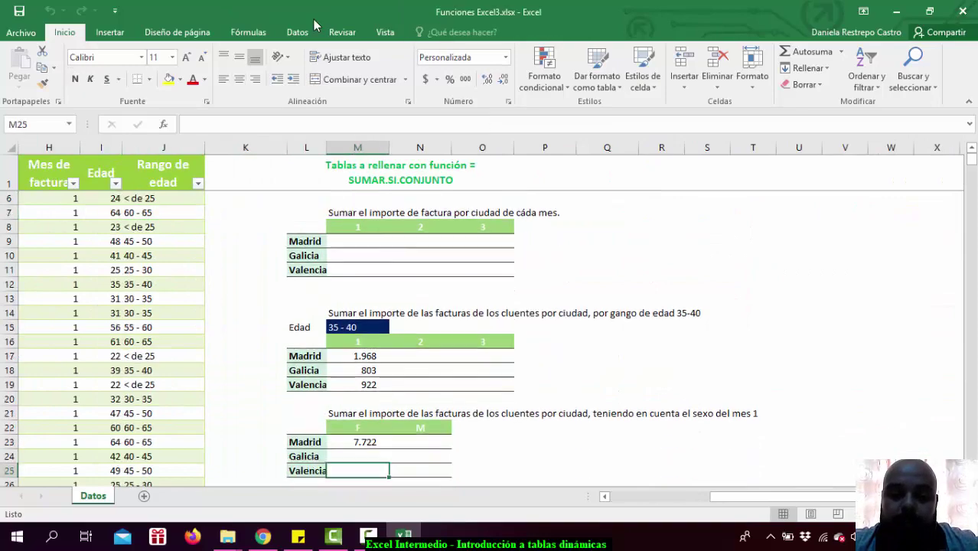
key("Down")
key("Down")
key("Down")
key("Down")
key("Down")
key("Down")
key("Down")
key("Down")
key("Down")
key("Down")
key("Down")
key("Down")
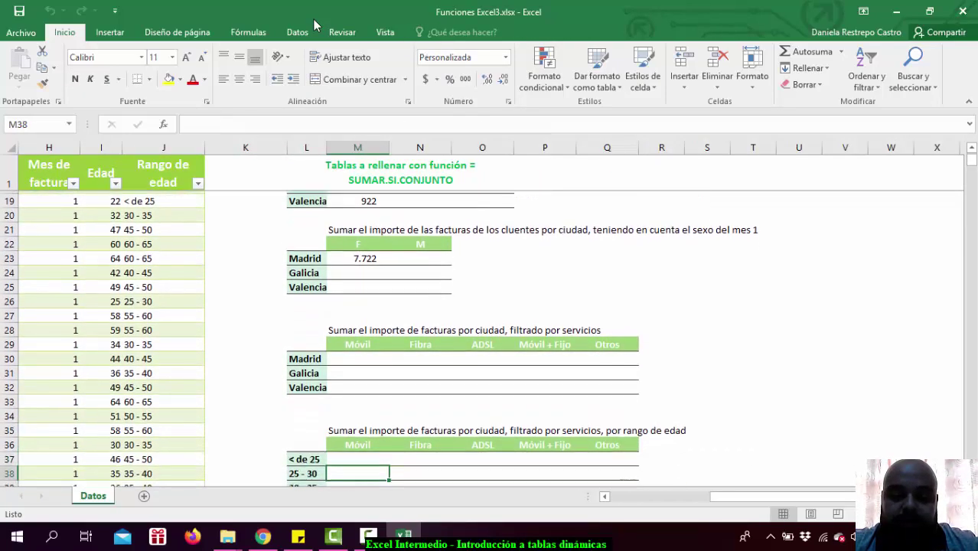
key("Down")
key("Down")
key("Down")
key("Up")
key("Up")
key("Up")
key("Up")
key("Up")
key("Up")
key("Up")
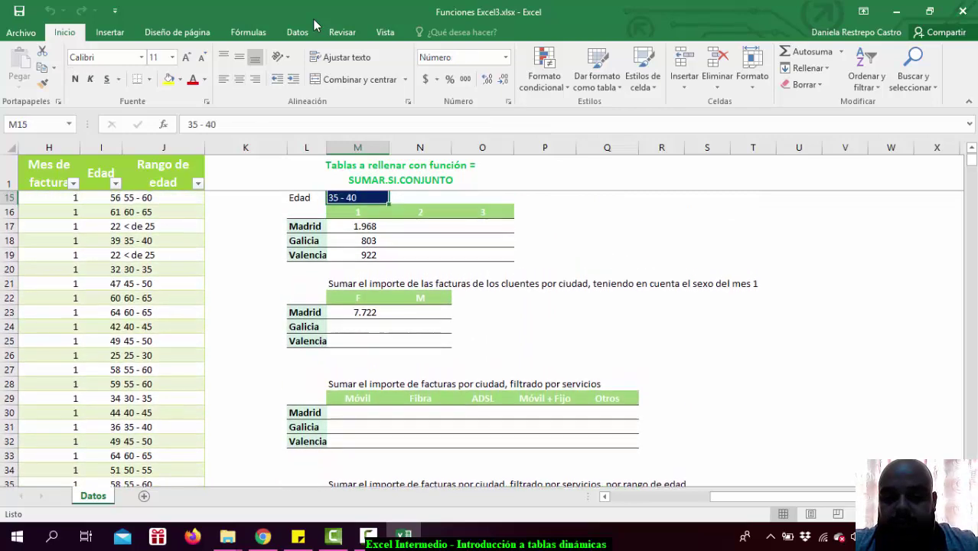
key("Up")
key("Up")
key("Down")
key("Down")
key("Down")
key("Down")
key("Down")
key("Down")
key("Down")
key("Up")
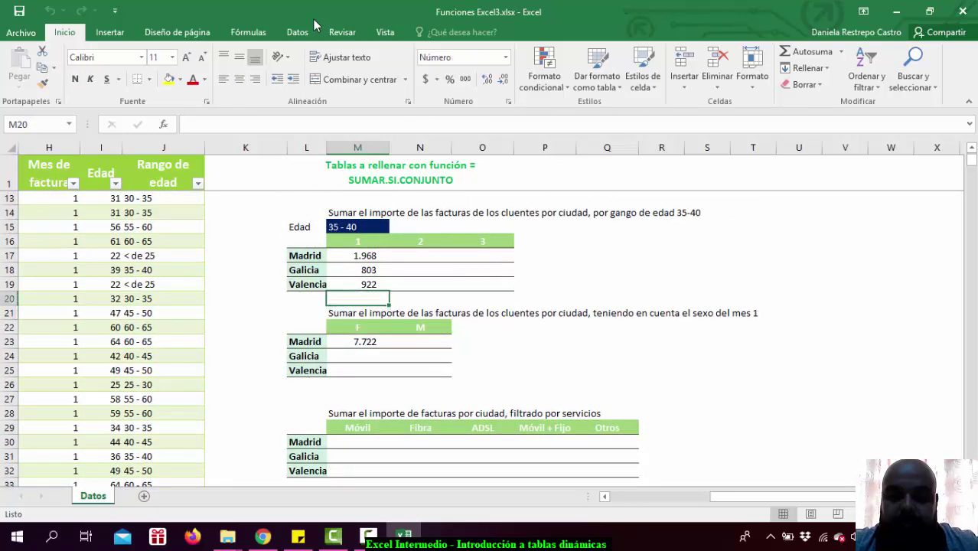
key("Up")
key("Left")
key("Left")
key("Left")
key("Left")
key("Up")
key("Up")
key("Up")
key("Up")
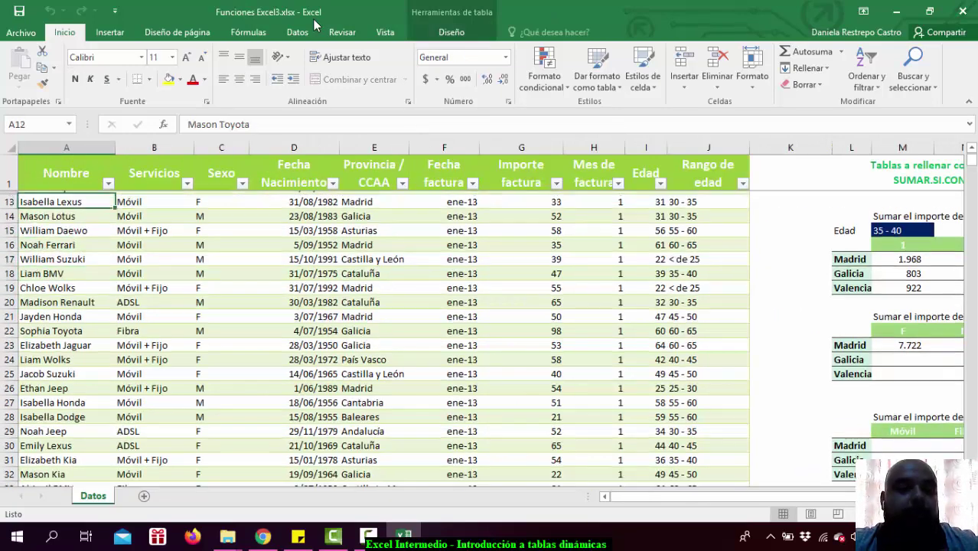
key("Up")
key("Up")
key("Up")
key("Down")
key("Down")
key("Up")
key("Down")
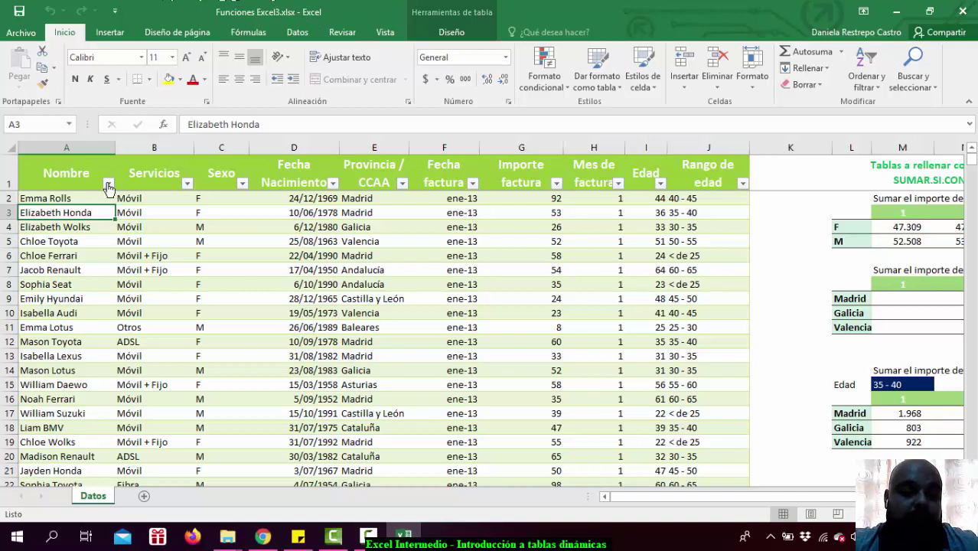
left_click(67, 175)
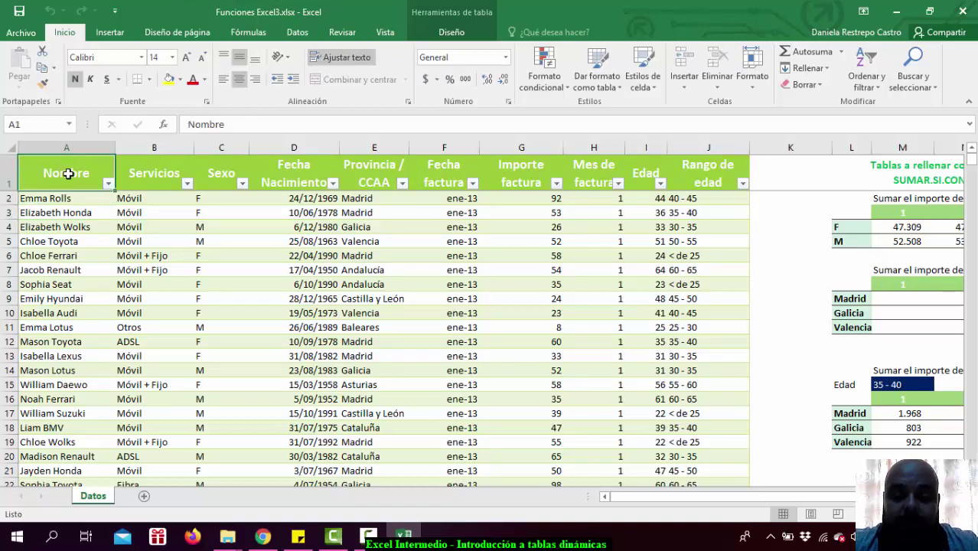
key("Right")
key("Right")
key("Left")
key("Left")
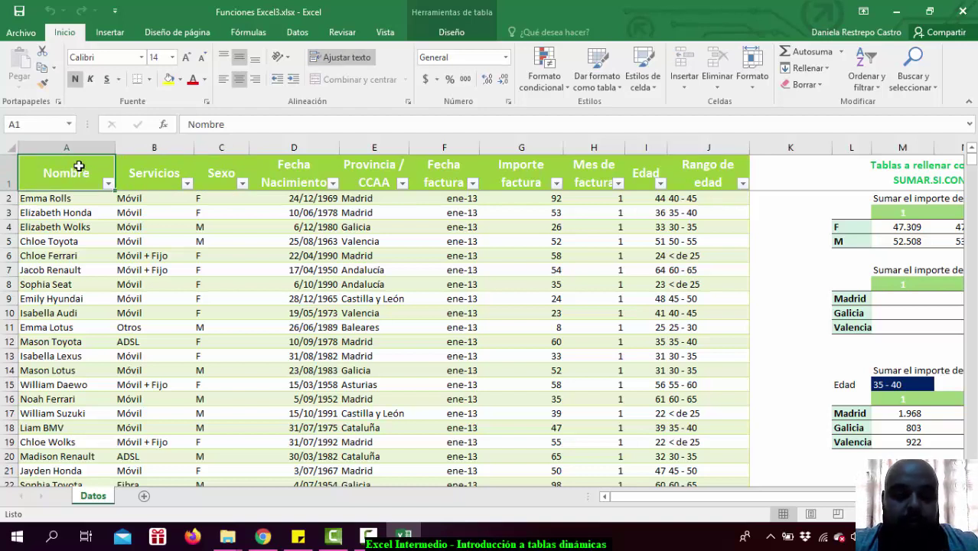
key("Right")
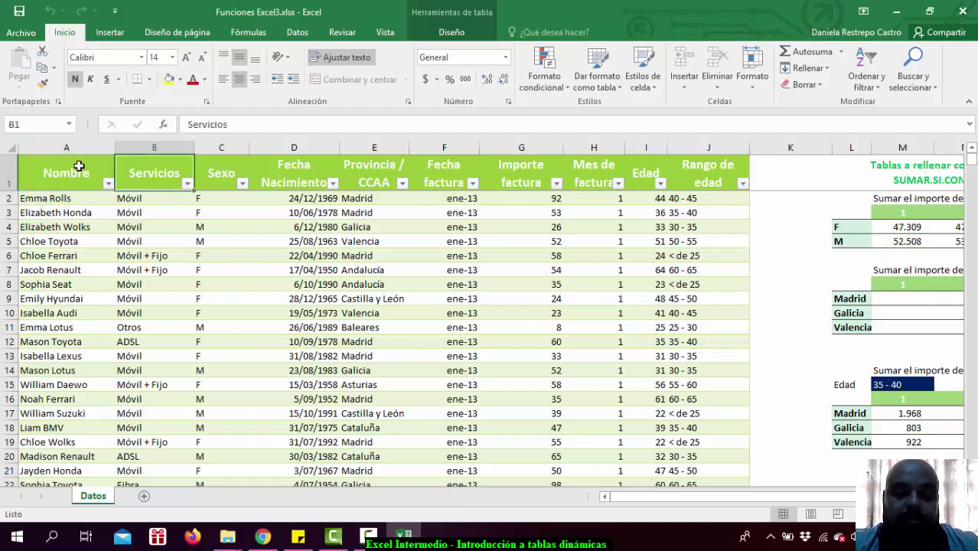
key("shift+Down")
key("shift+Down")
key("shift+Up")
key("shift+Up")
key("Right")
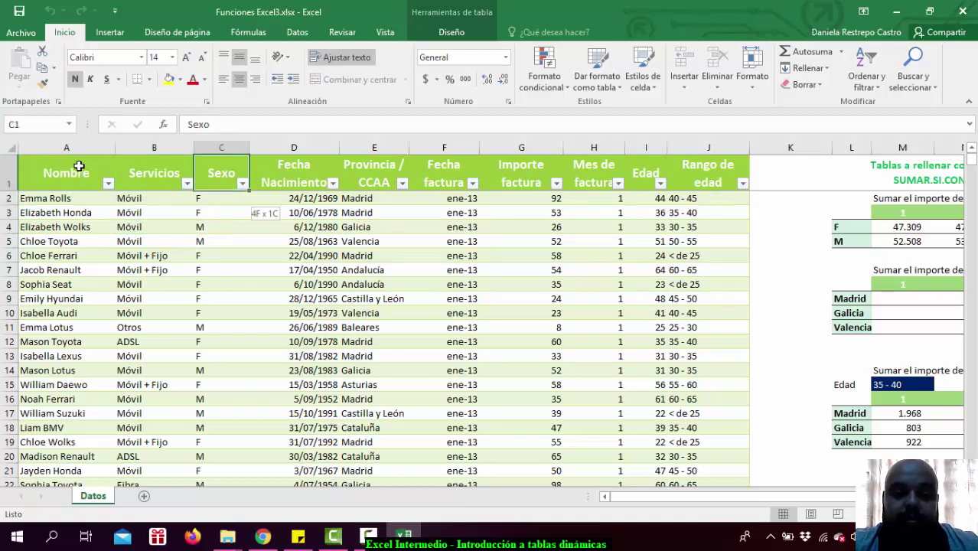
key("shift+Down")
key("shift+Down")
key("shift+Down")
key("shift+Down")
key("shift+Down")
key("shift+Down")
key("shift+Up")
key("shift+Up")
key("shift+Up")
key("Left")
key("Left")
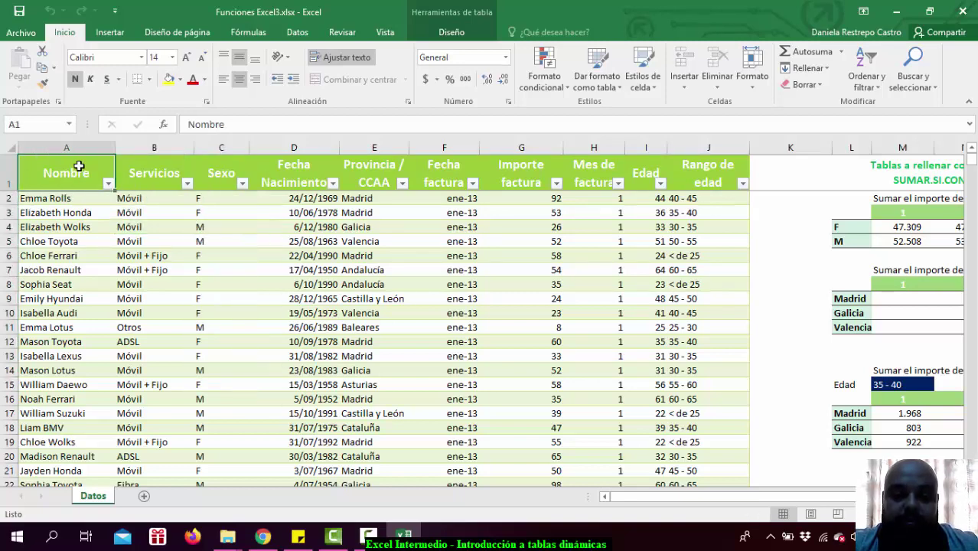
key("Right")
key("Right")
key("Right")
key("Right")
key("Right")
key("Right")
key("Right")
key("ctrl+Home")
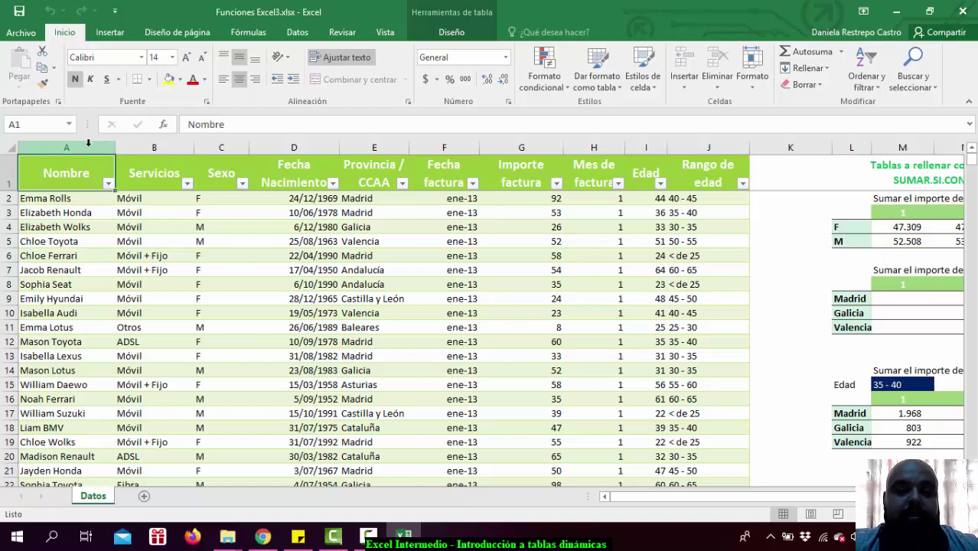
left_click(89, 142)
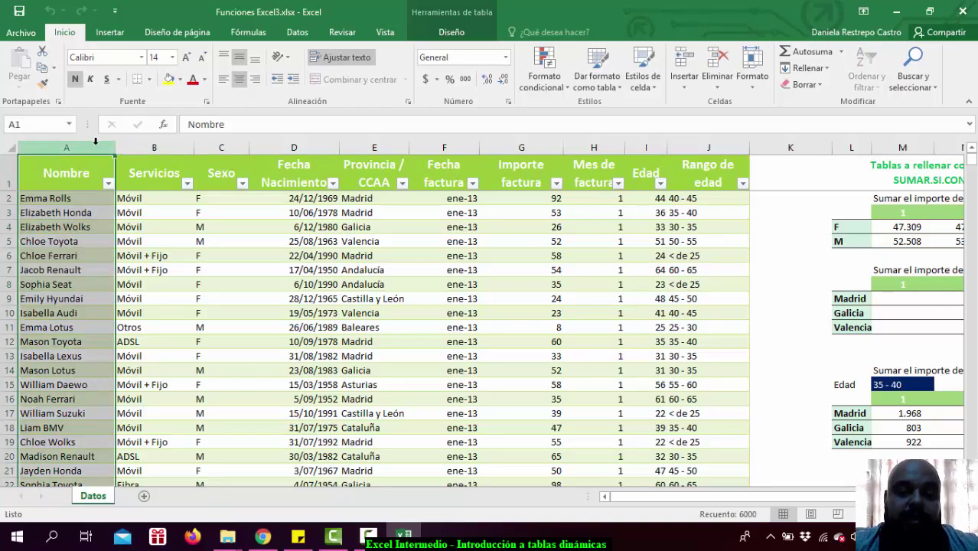
left_click_drag(95, 141, 733, 126)
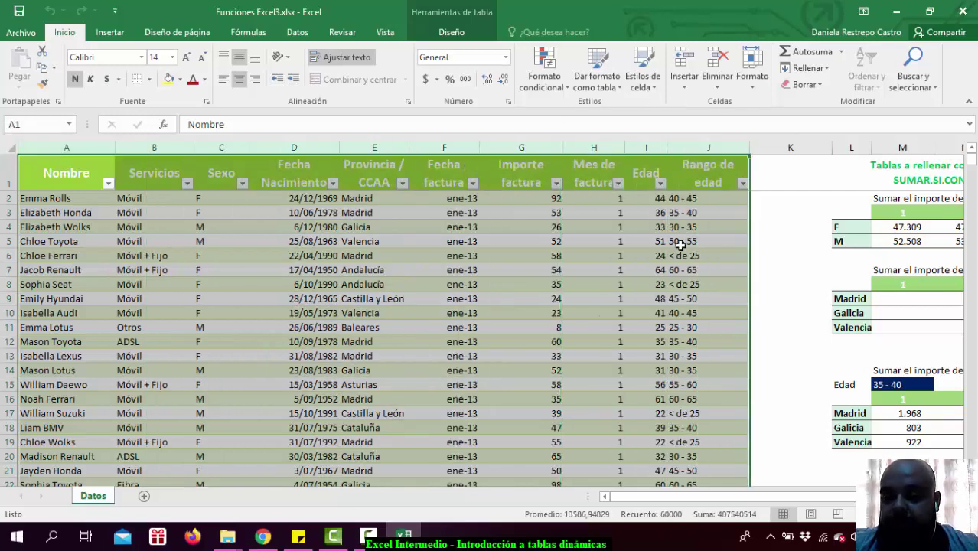
left_click(655, 213)
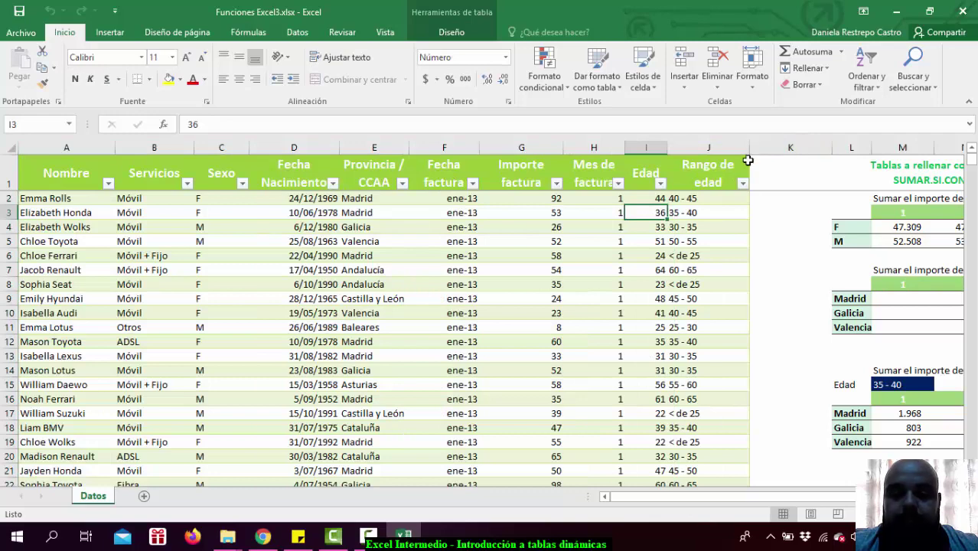
left_click_drag(708, 144, 92, 138)
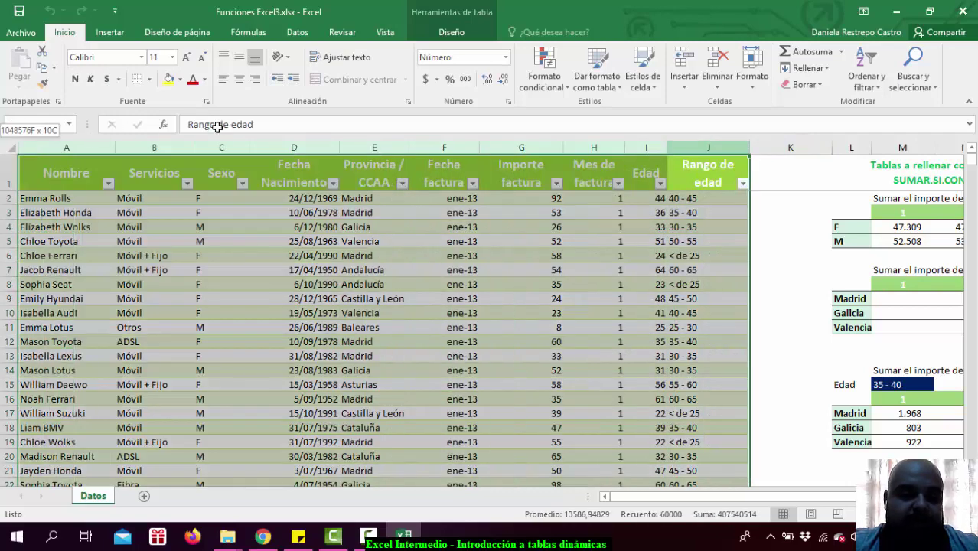
left_click_drag(218, 126, 89, 122)
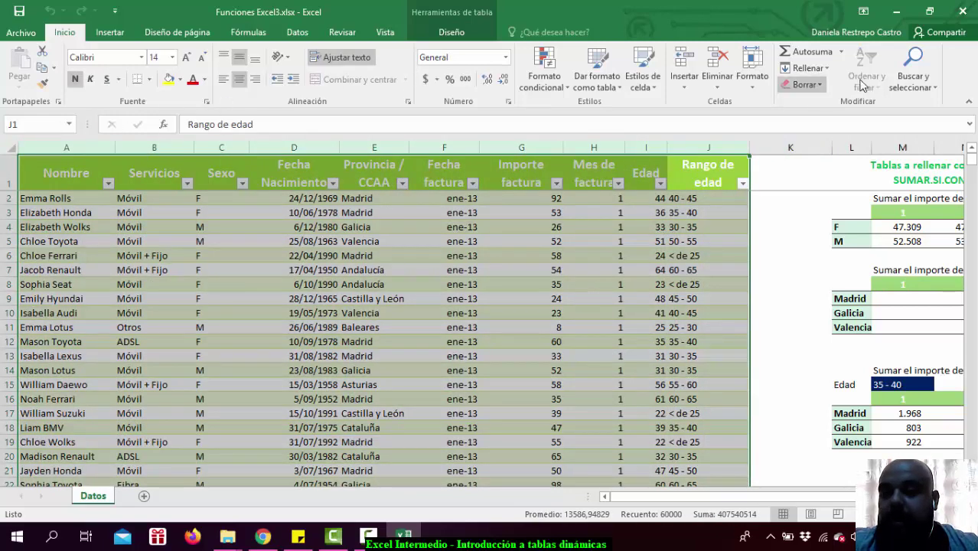
left_click(789, 148)
left_click(796, 206)
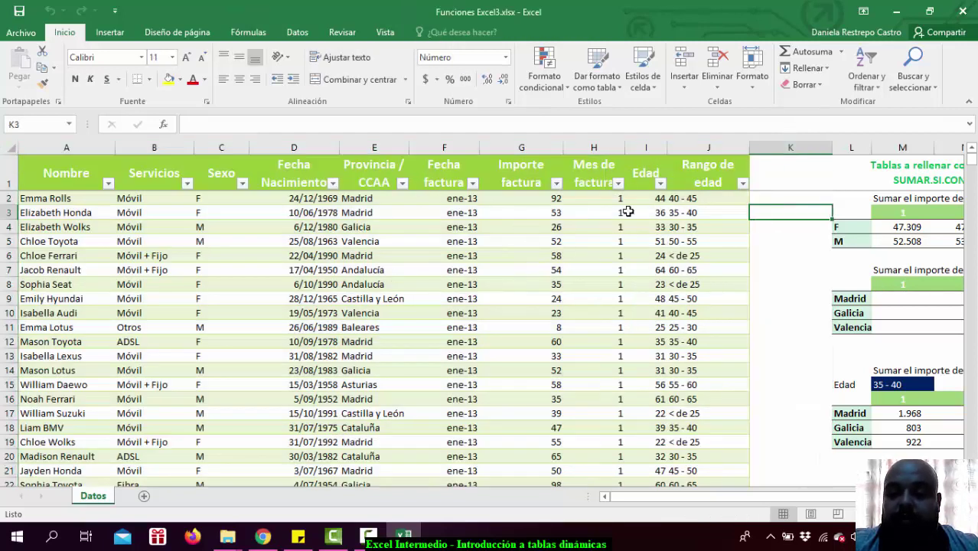
Move from column K back into the data at B4, then jump down to the final record in row 6000
left_click(778, 145)
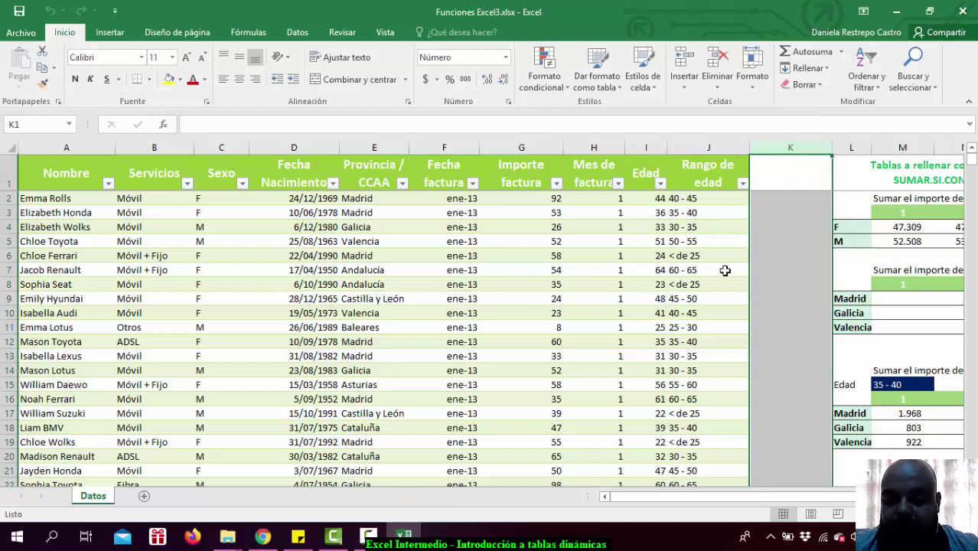
left_click(494, 238)
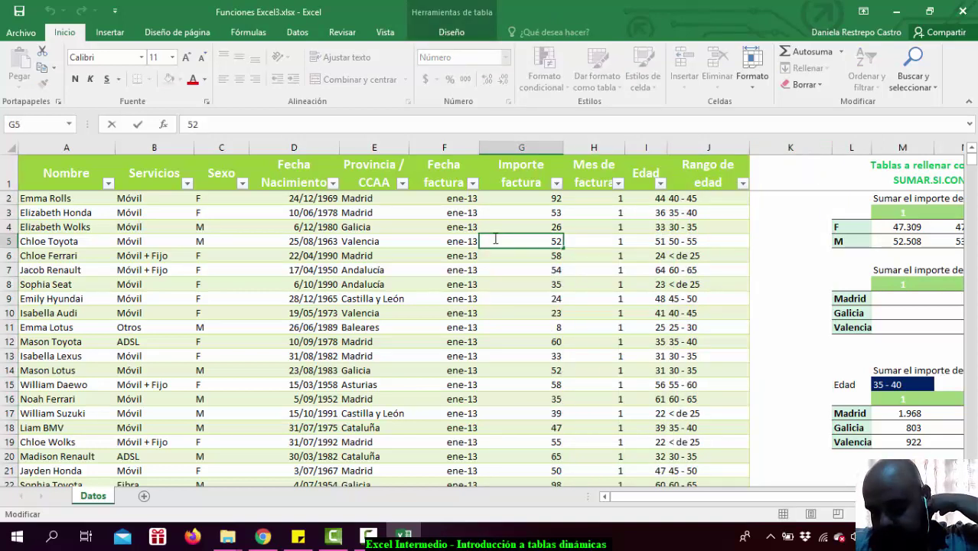
key("Escape")
key("Left")
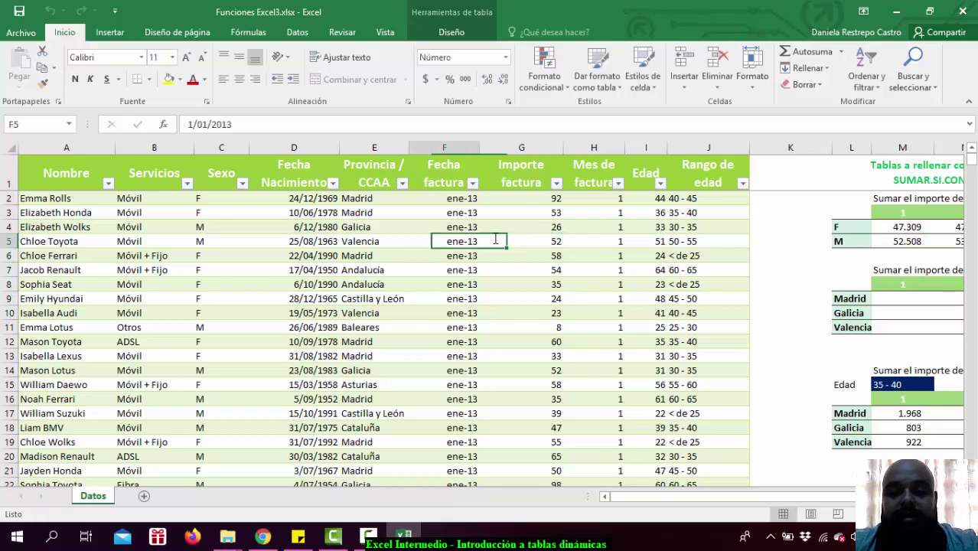
key("Left")
key("Left")
key("Left")
key("Left")
key("Left")
key("Up")
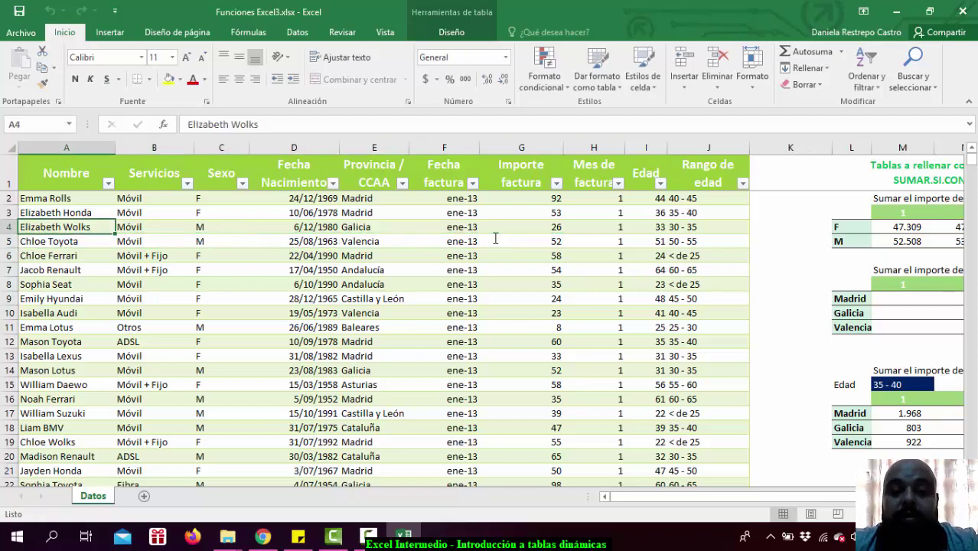
key("Right")
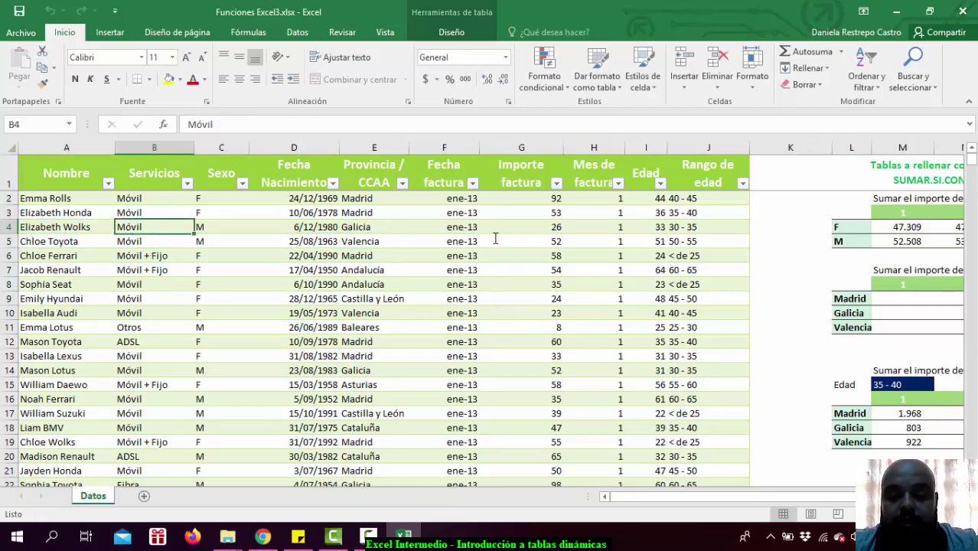
key("ctrl+Down")
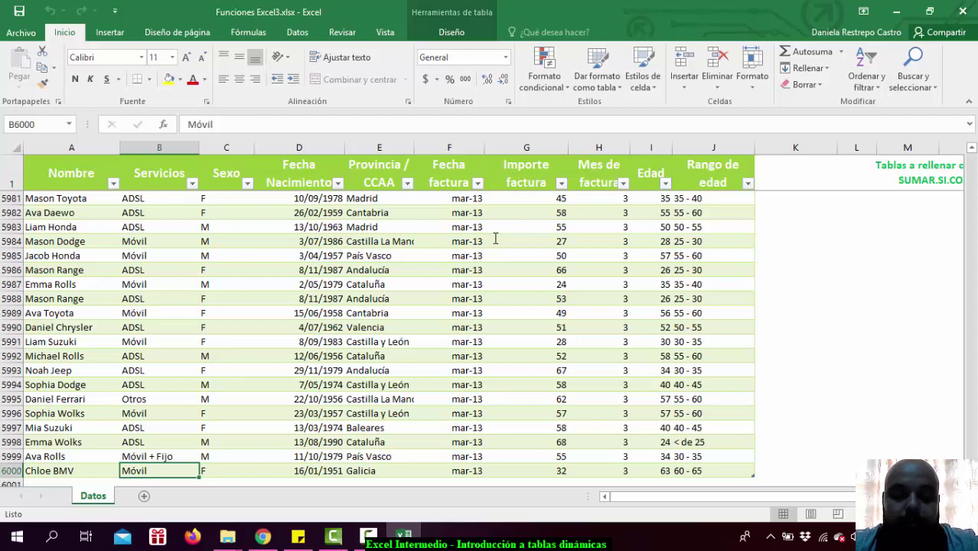
key("Right")
key("Right")
key("Right")
key("Right")
key("Right")
key("Right")
key("Right")
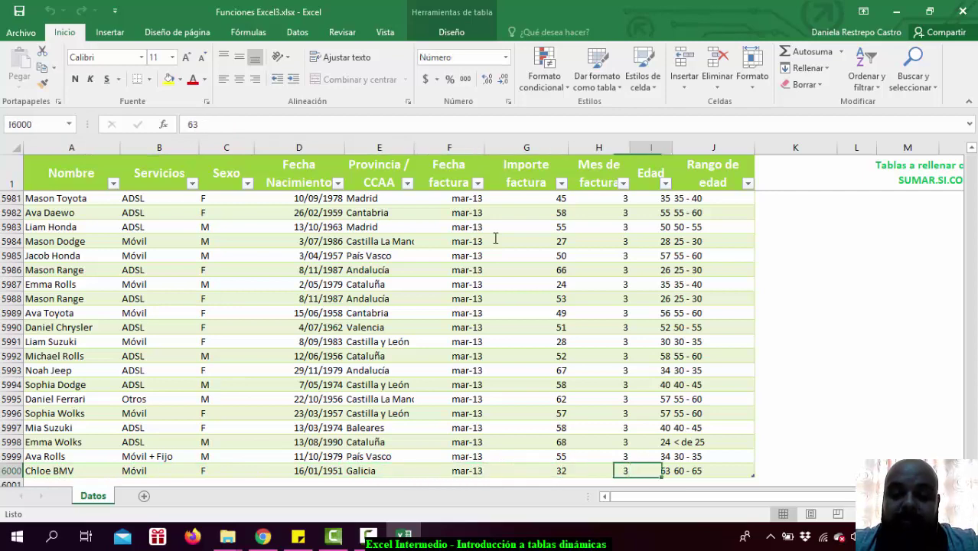
key("Left")
key("Left")
key("Left")
key("Left")
key("Left")
key("Left")
key("Left")
key("Left")
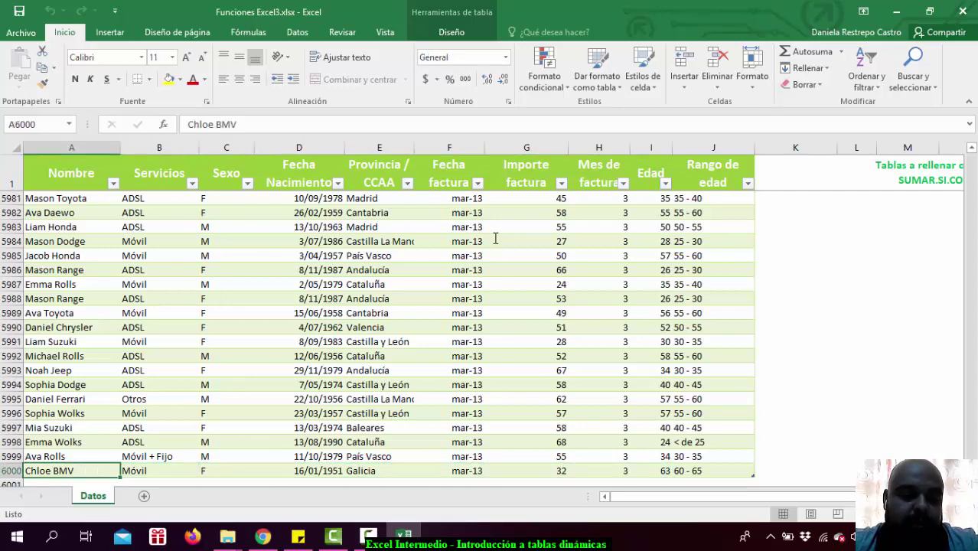
key("Down")
key("Down")
key("Down")
key("Up")
key("Up")
key("Up")
key("Up")
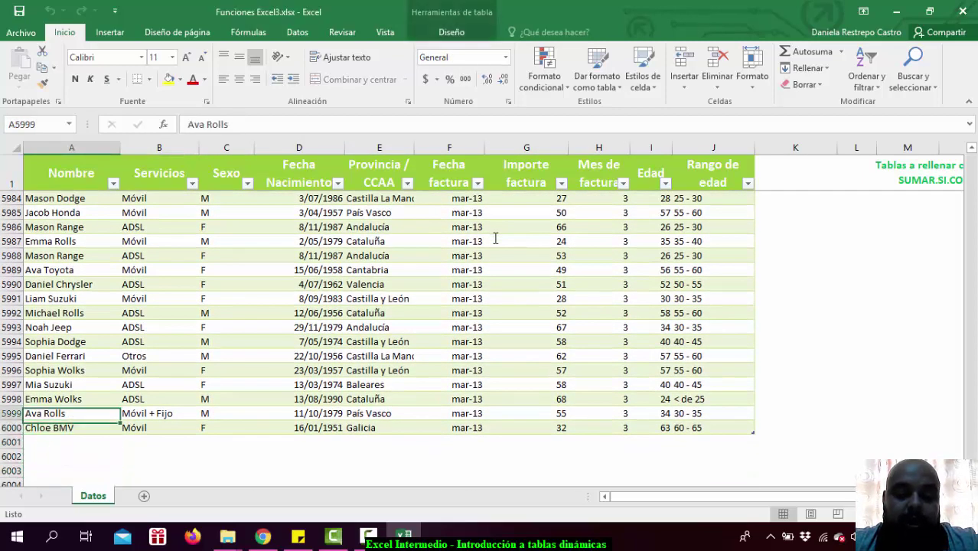
key("Up")
key("Down")
key("Down")
key("Down")
key("Down")
key("Up")
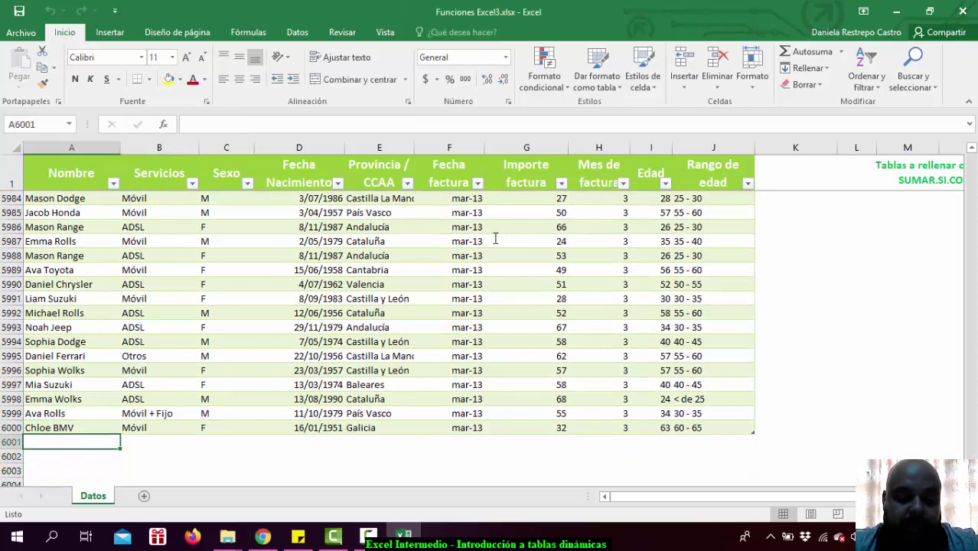
left_click(3, 442)
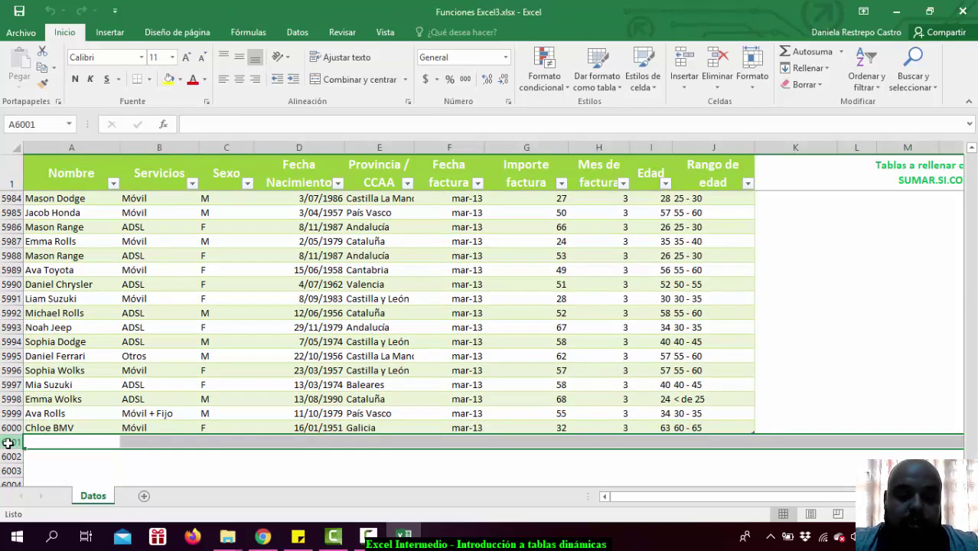
left_click(9, 457)
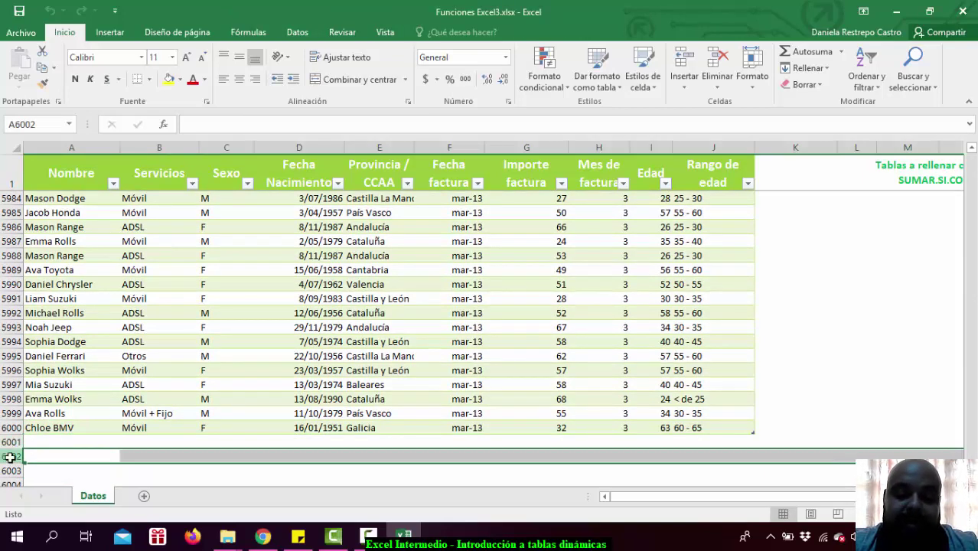
left_click(79, 456)
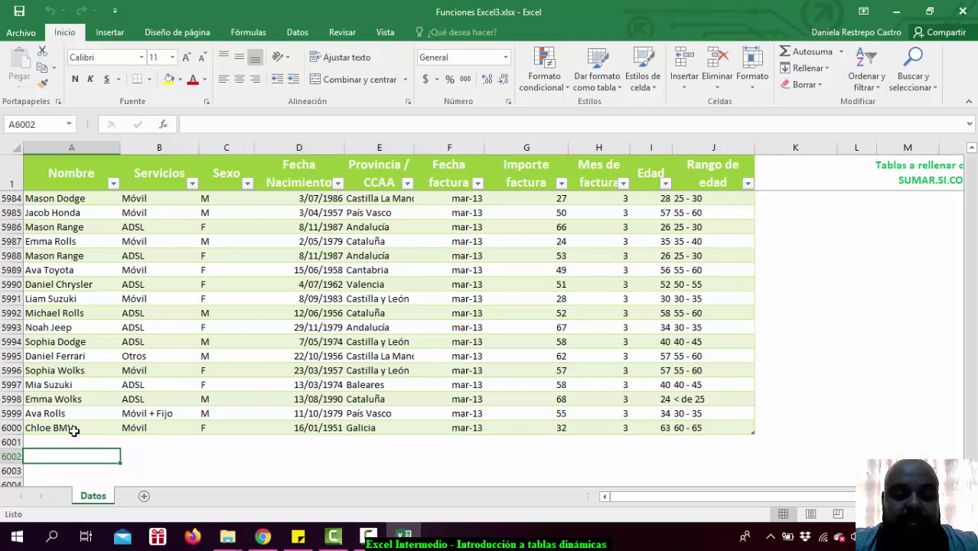
left_click(62, 428)
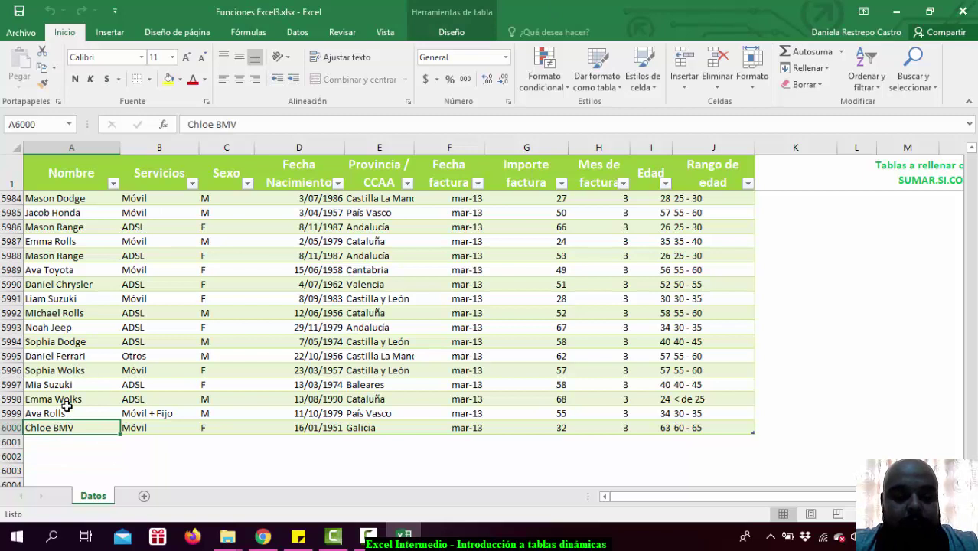
left_click(68, 408)
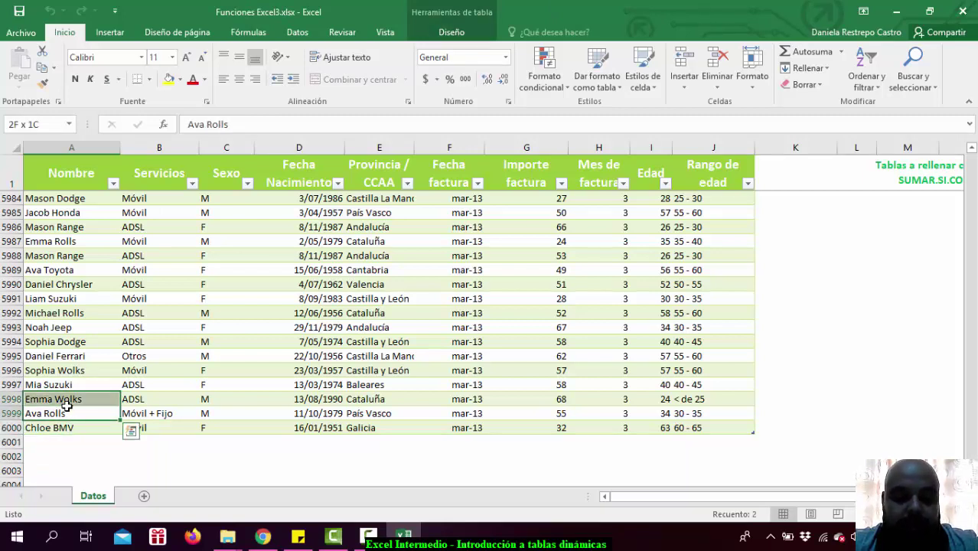
key("Down")
key("ctrl+Up")
key("ctrl+Down")
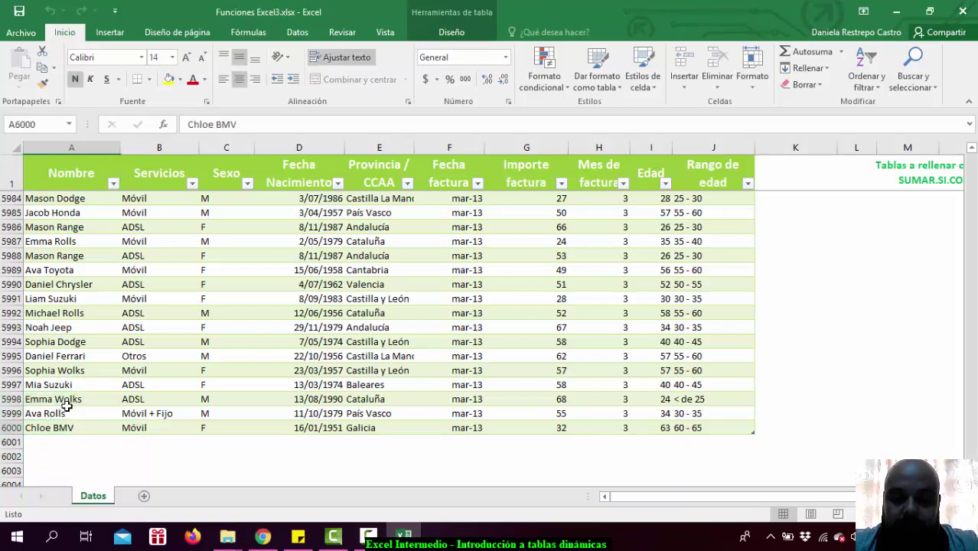
key("ctrl+Up")
key("ctrl+Down")
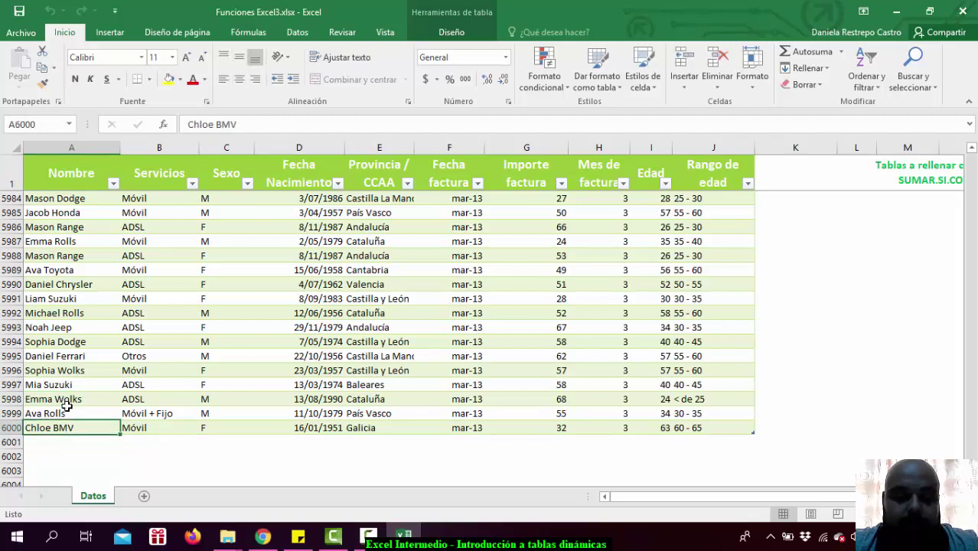
key("ctrl+shift+Up")
key("ctrl+shift+Down")
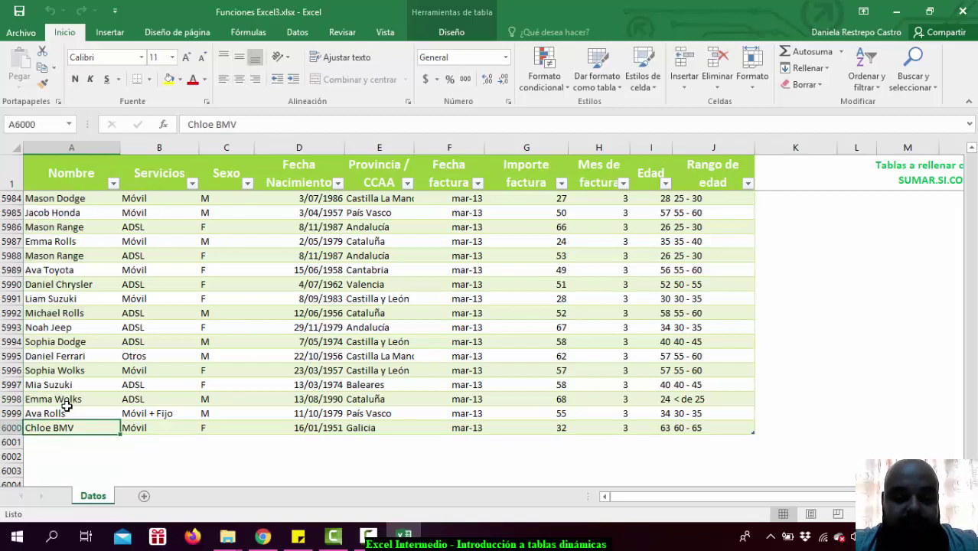
key("ctrl+shift+Up")
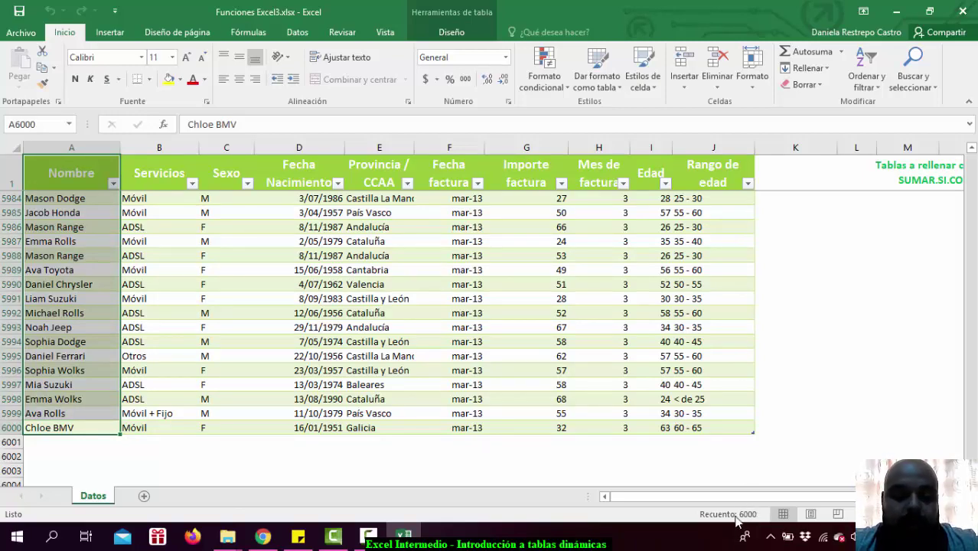
key("ctrl+Down")
key("ctrl+Up")
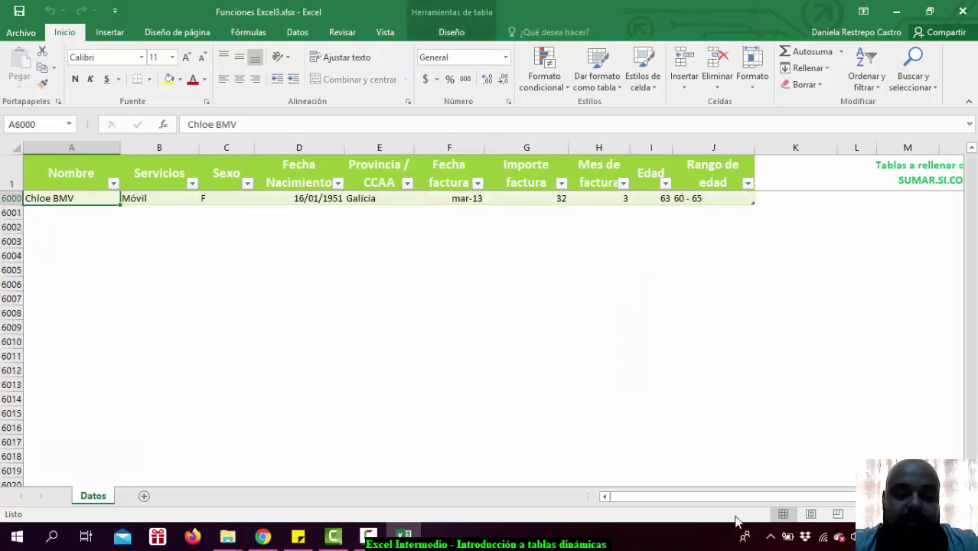
key("Up")
key("Up")
key("Up")
key("Up")
key("Up")
key("Up")
key("Down")
key("Down")
key("Down")
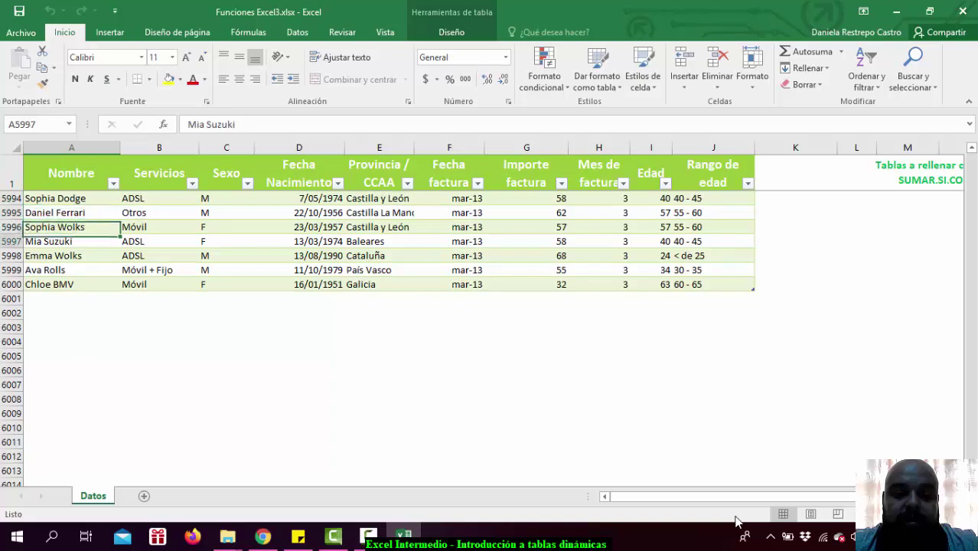
key("Down")
key("Down")
key("Down")
key("Right")
key("Right")
key("Right")
key("Right")
key("Right")
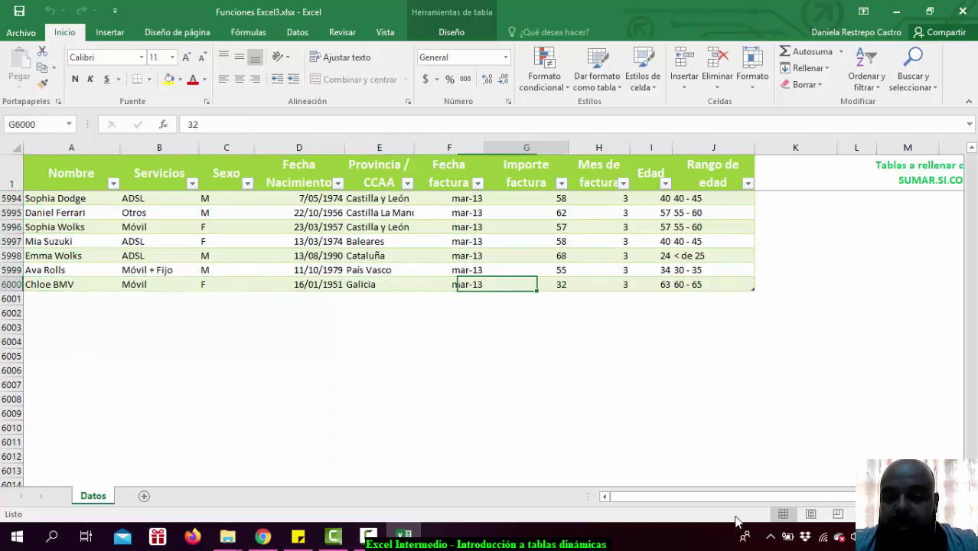
key("Right")
key("Right")
key("Right")
key("Right")
key("Home")
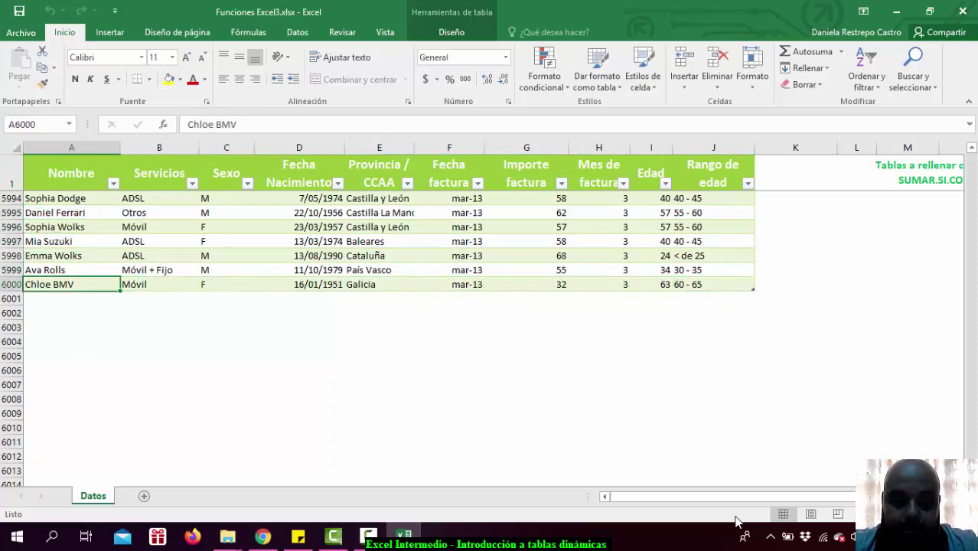
key("Right")
key("Right")
key("Right")
key("Right")
key("Right")
key("Right")
key("Right")
key("Right")
key("Right")
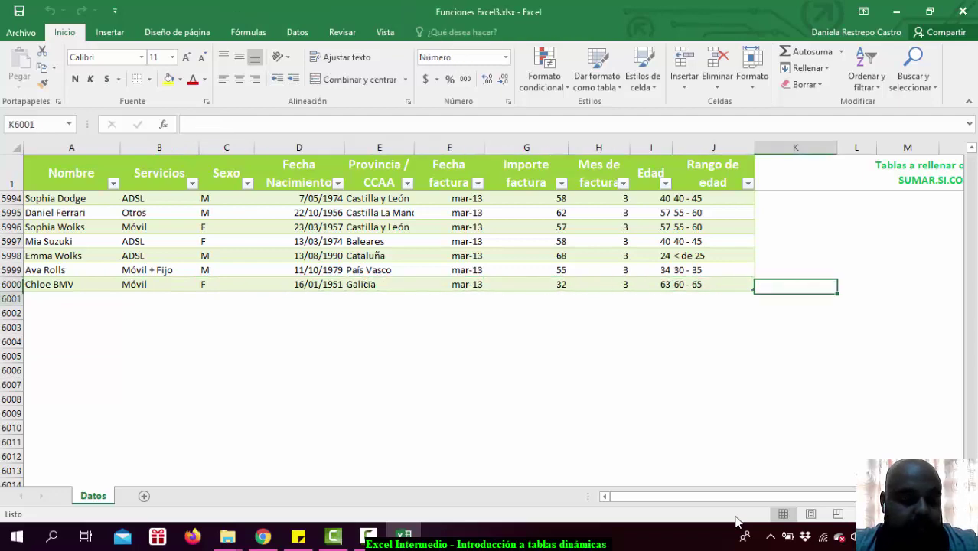
key("Down")
key("Left")
key("Home")
key("Up")
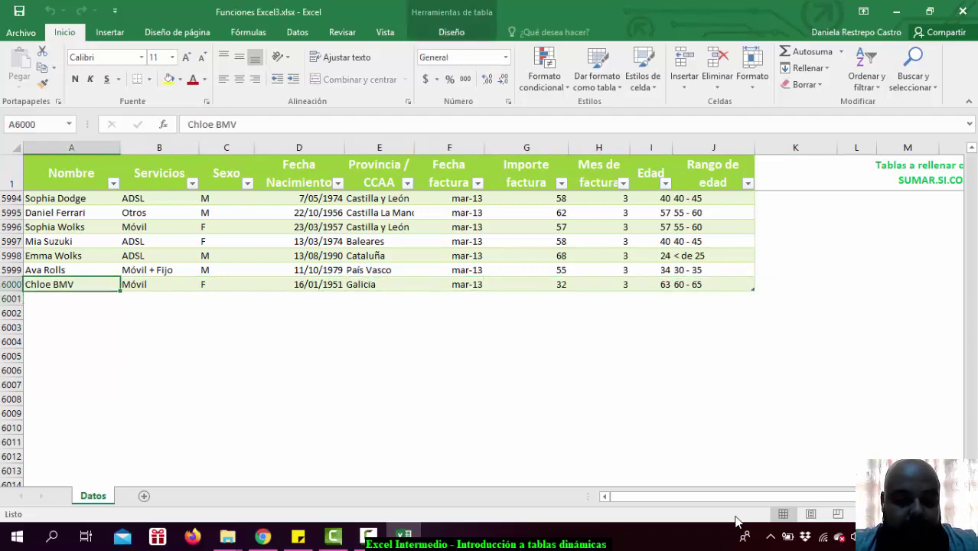
key("ctrl+Up")
key("Down")
key("Right")
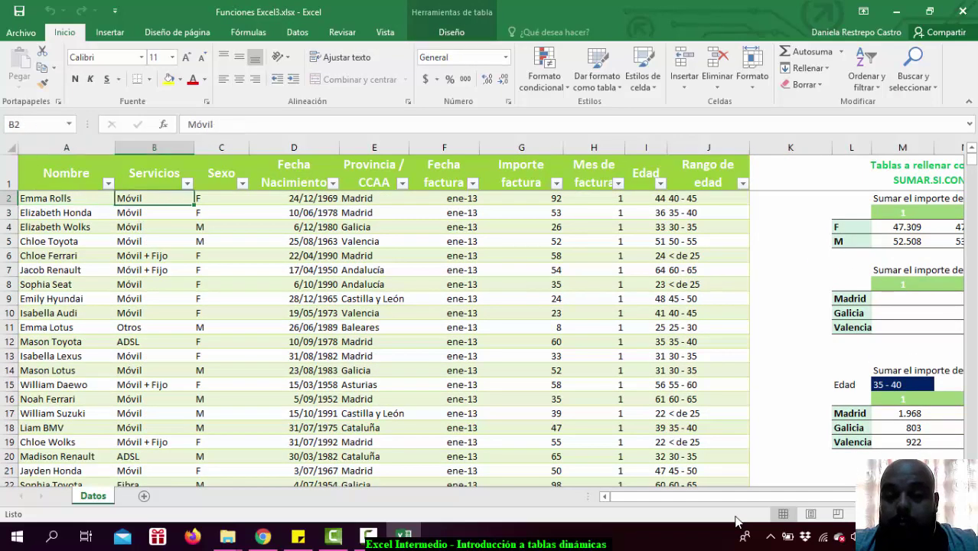
key("Right")
key("Right")
key("Right")
key("Right")
key("Right")
key("Right")
key("Right")
key("Right")
key("Home")
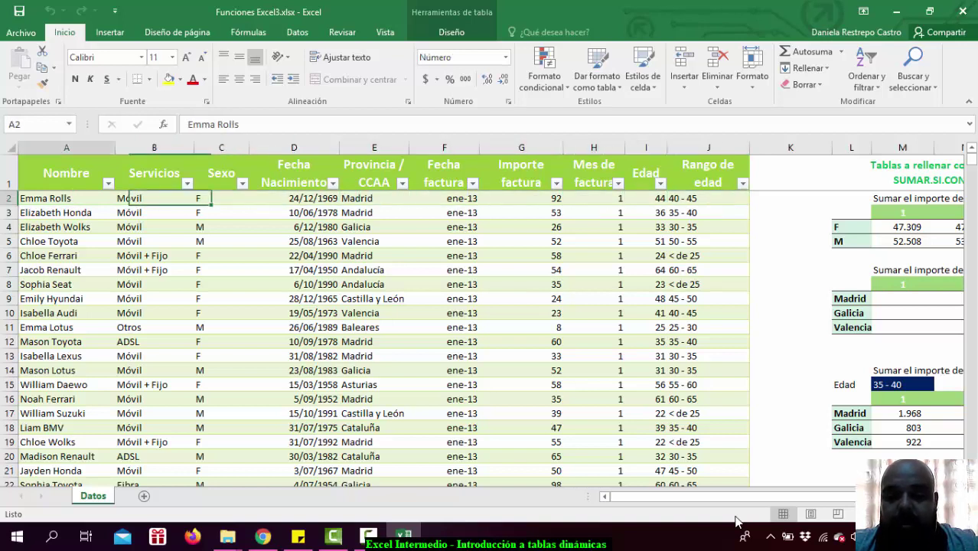
key("Right")
key("Right")
key("Right")
key("Right")
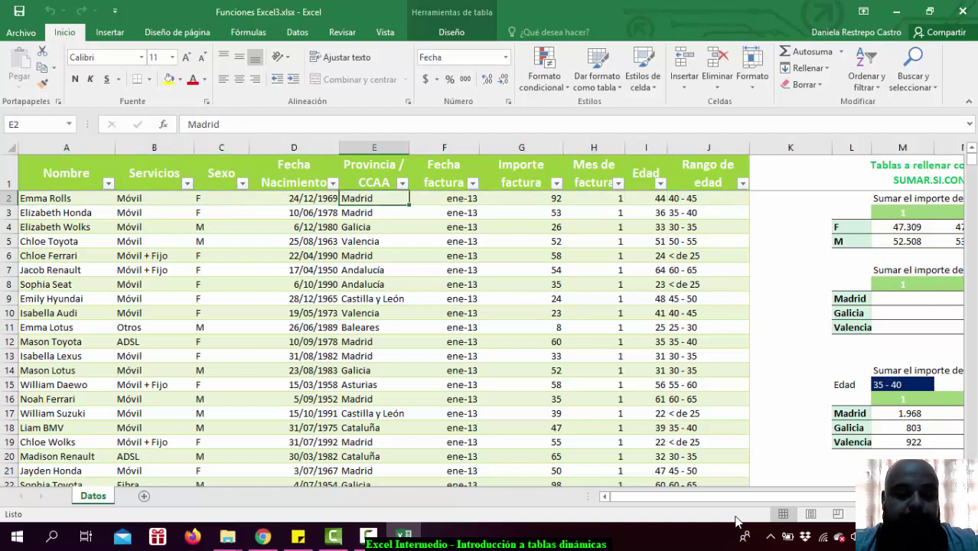
key("Down")
key("Down")
key("Down")
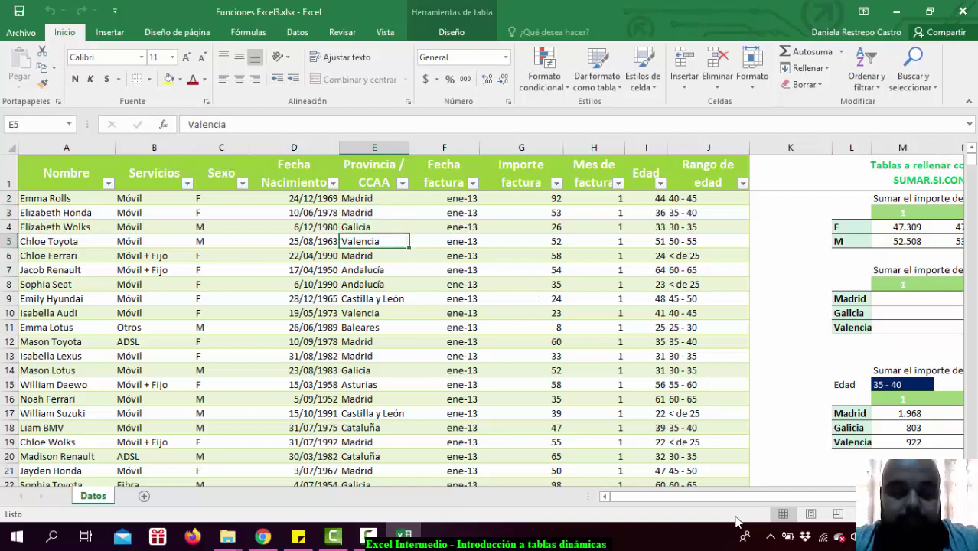
key("Down")
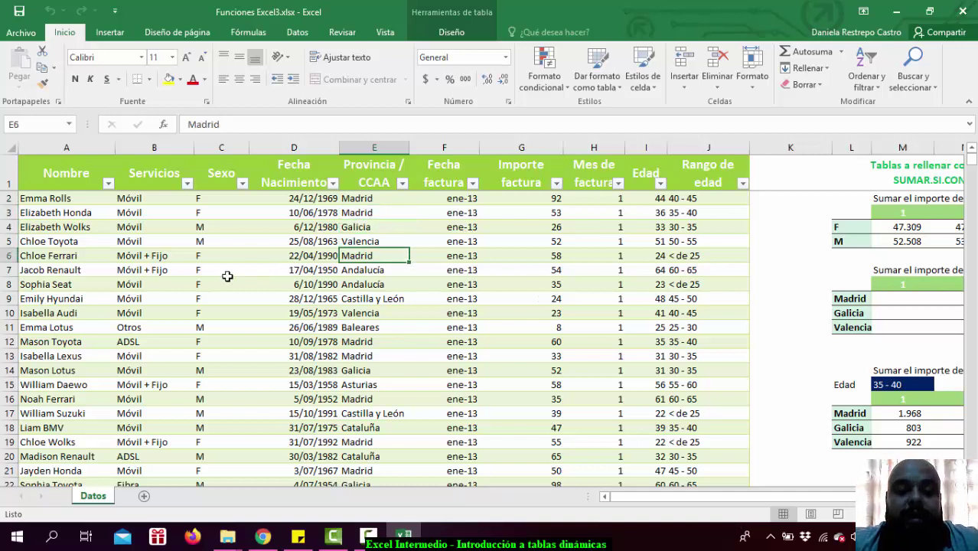
left_click(217, 257)
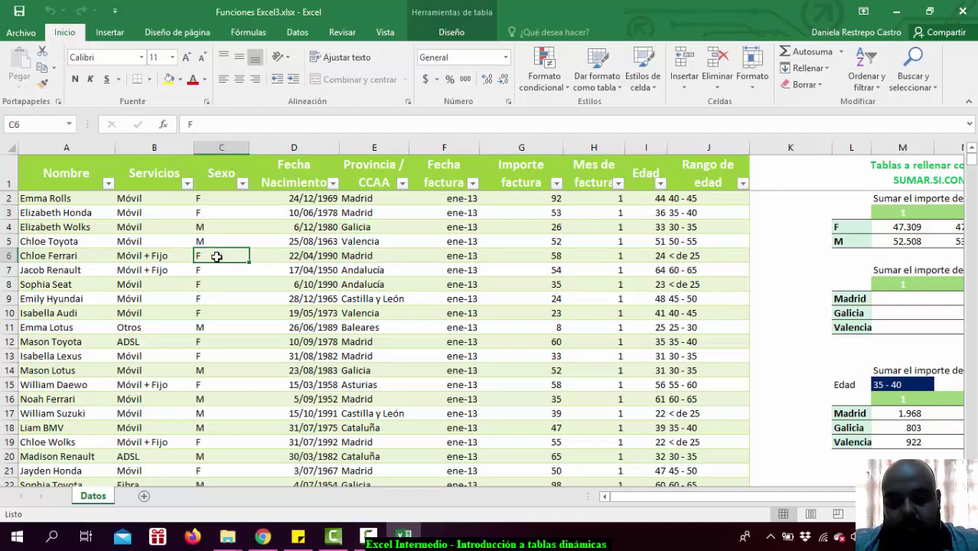
left_click(57, 169)
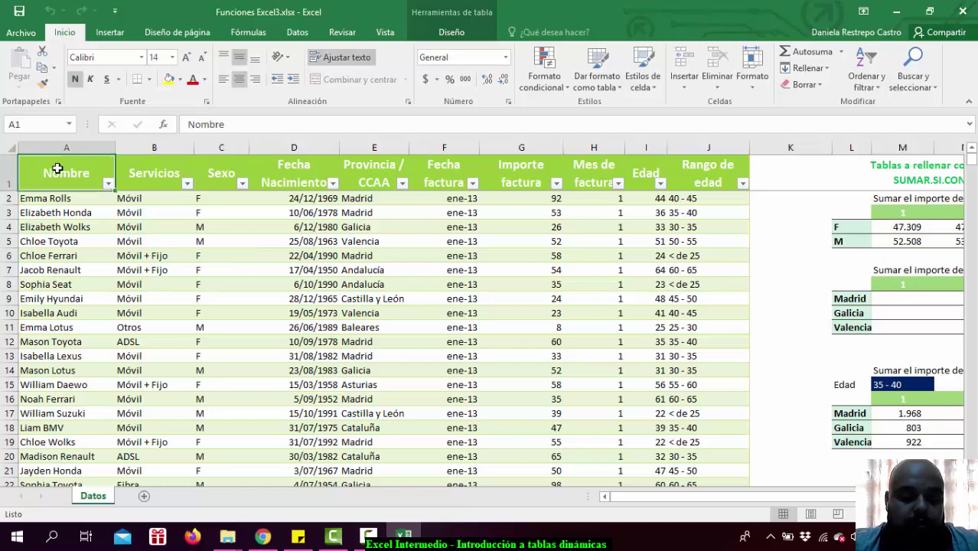
key("ctrl+shift+Down")
key("ctrl+shift+Right")
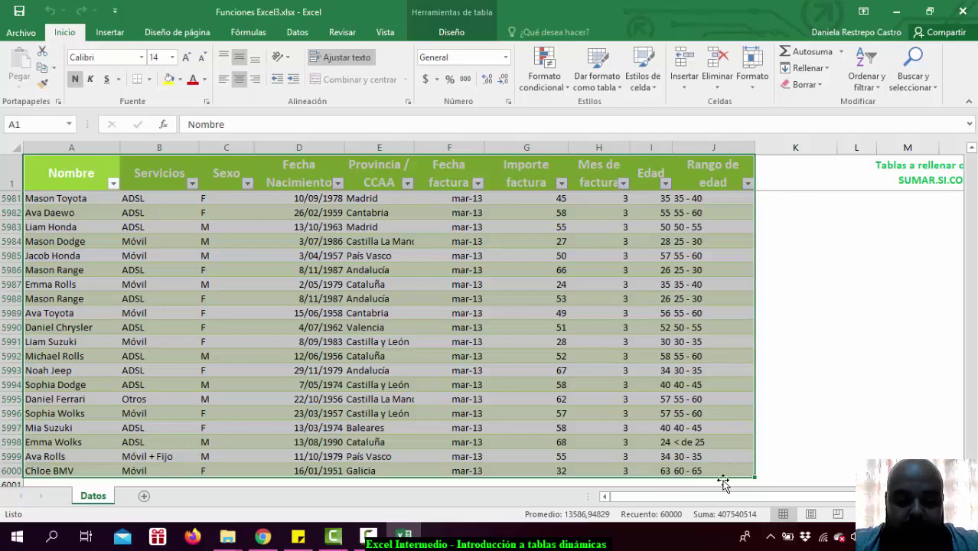
key("ctrl+Home")
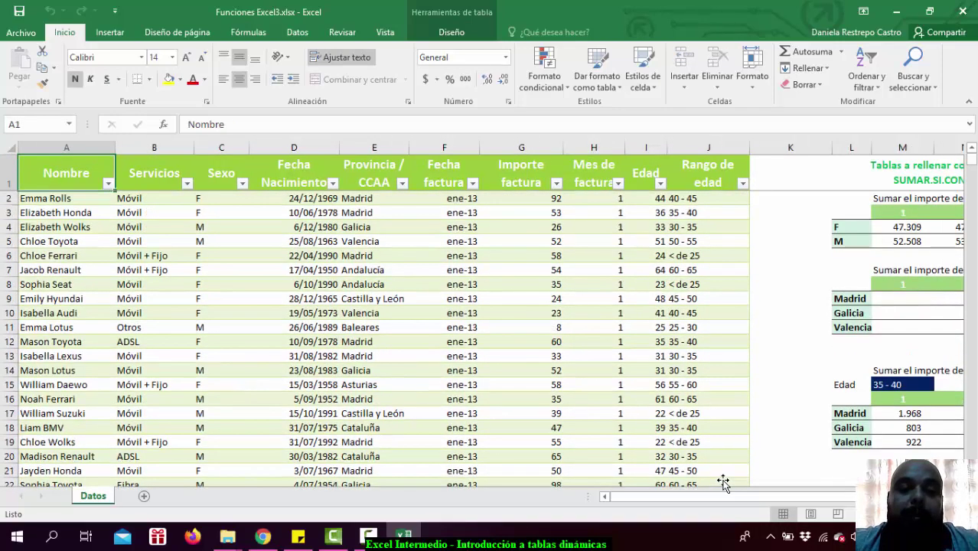
key("Down")
key("Right")
key("Right")
key("Right")
key("Right")
key("Right")
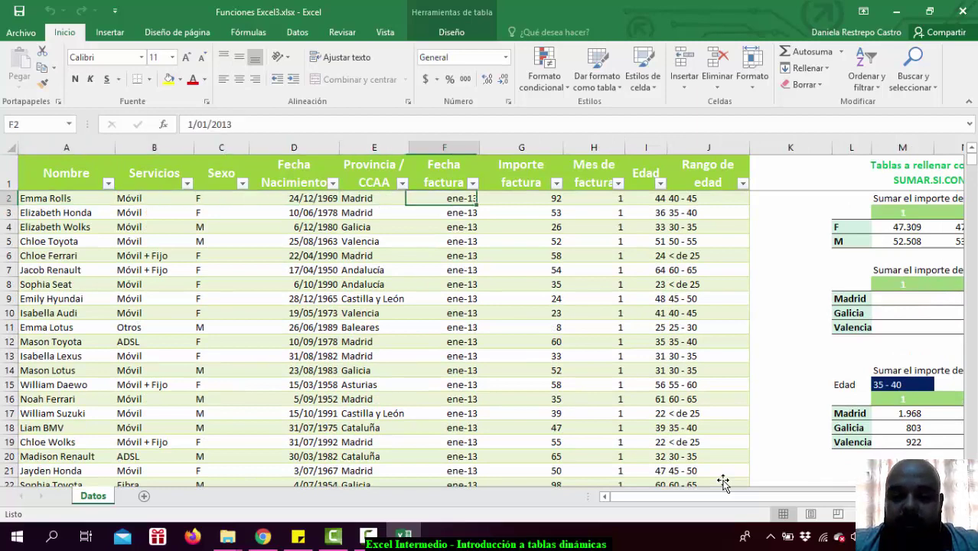
key("Right")
key("Right")
key("Left")
key("Left")
key("Left")
key("Left")
key("Left")
key("Down")
key("Down")
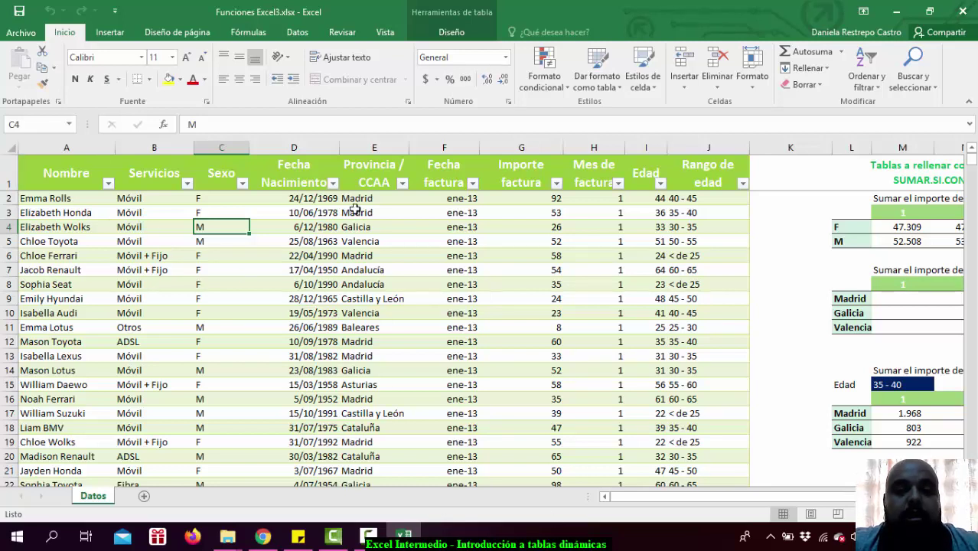
left_click_drag(153, 200, 255, 249)
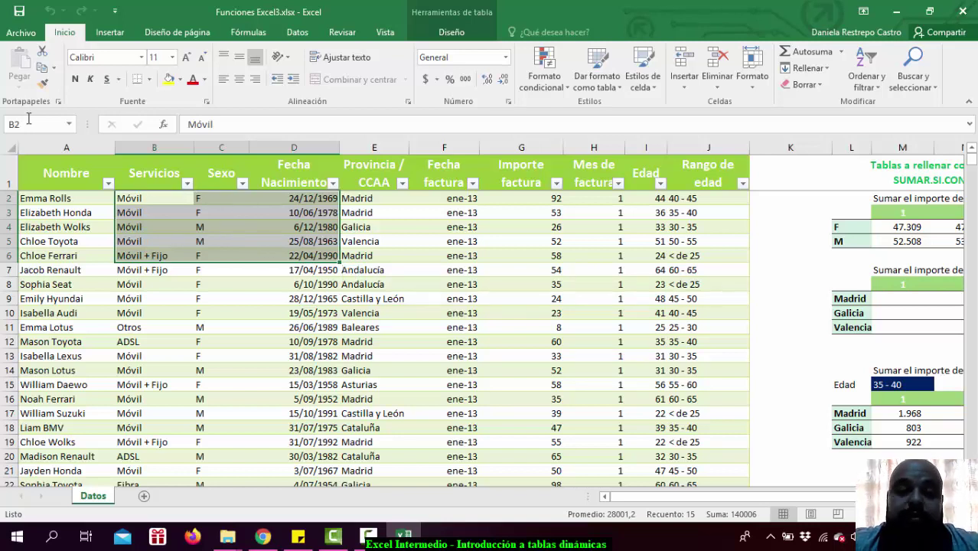
left_click(86, 179)
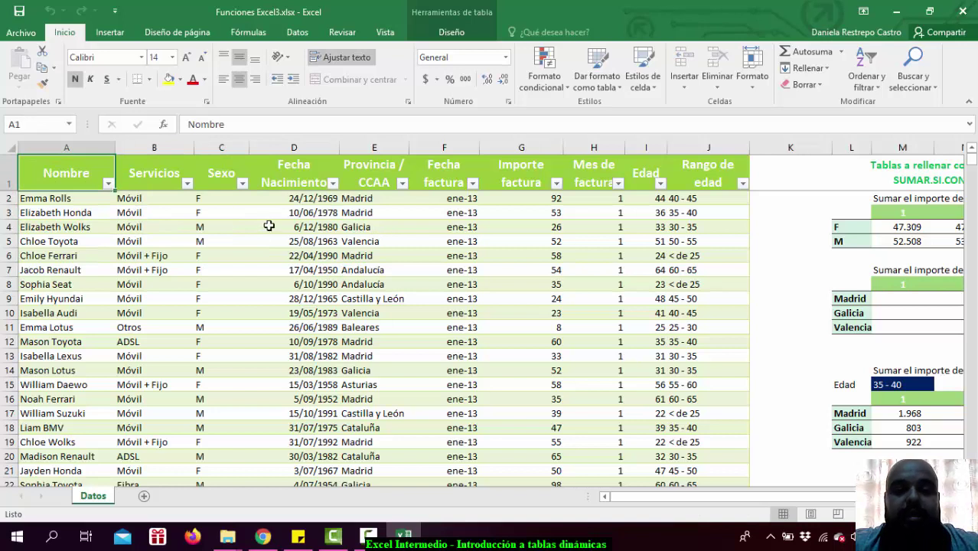
left_click(155, 257)
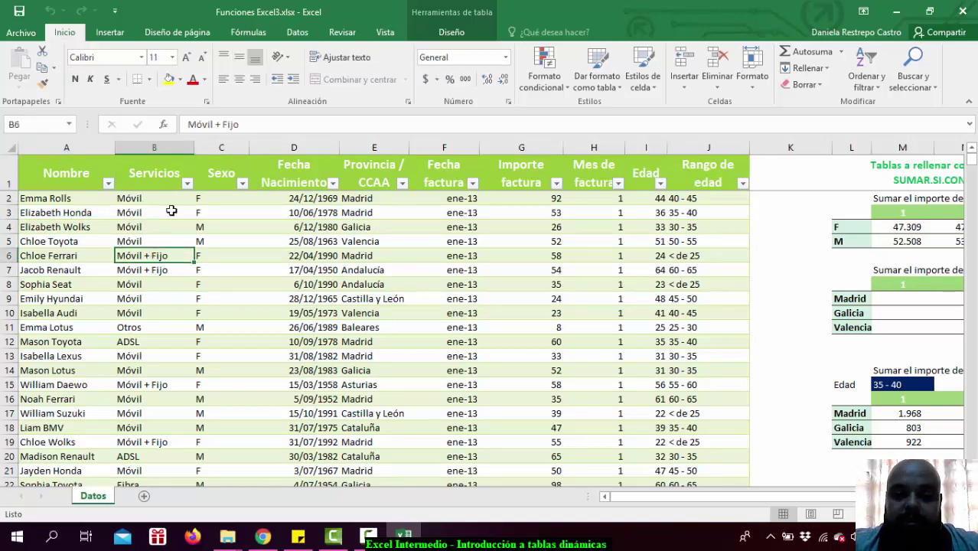
left_click(109, 34)
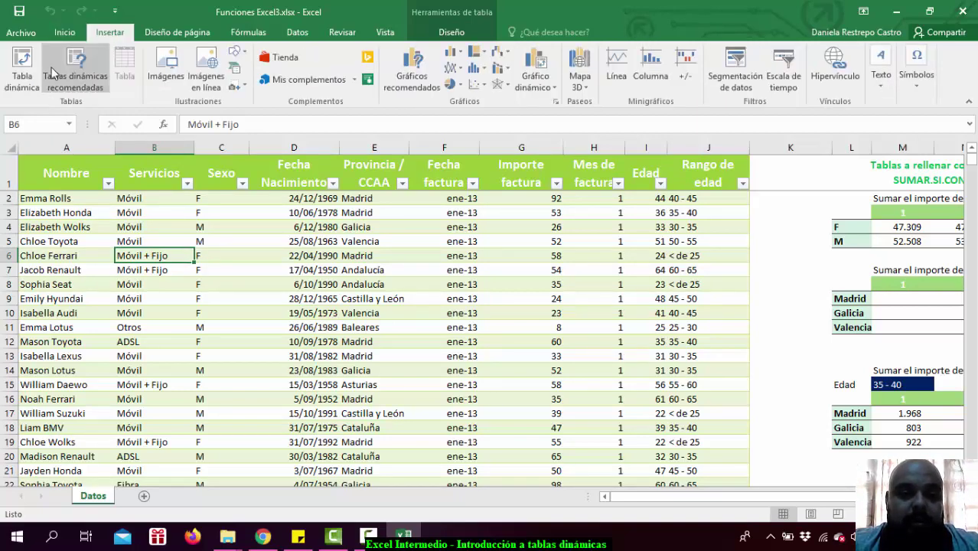
left_click(20, 74)
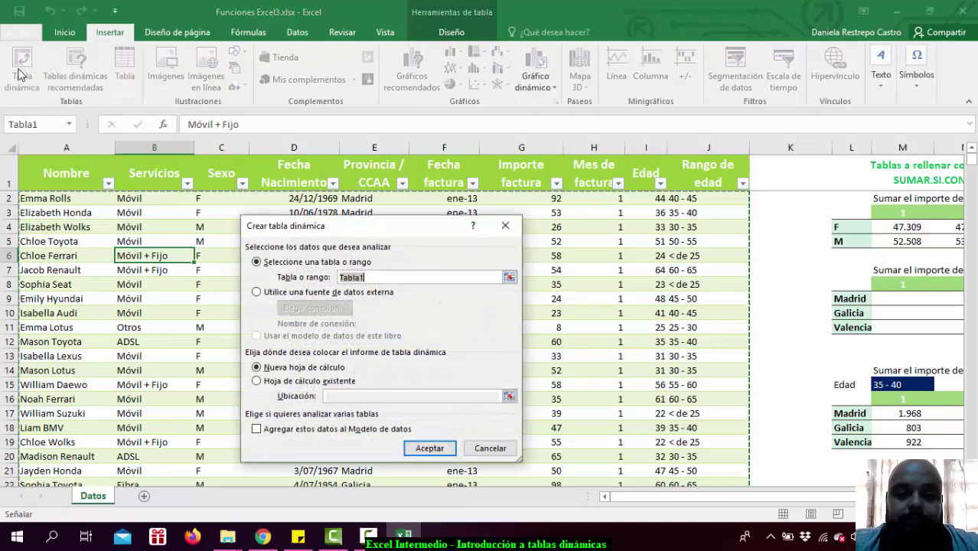
mouse_move(407, 229)
left_mouse_down()
mouse_move(599, 186)
mouse_move(758, 74)
left_mouse_up()
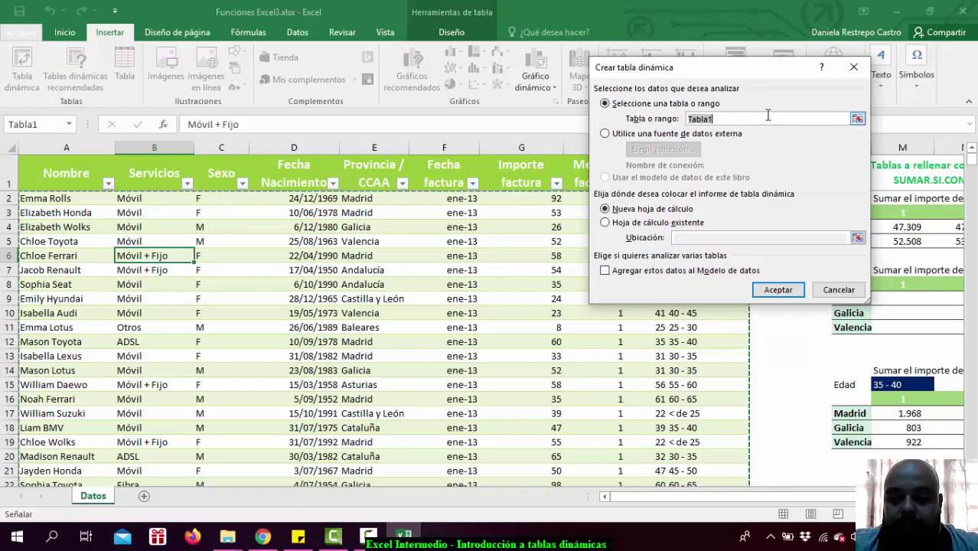
left_click(856, 293)
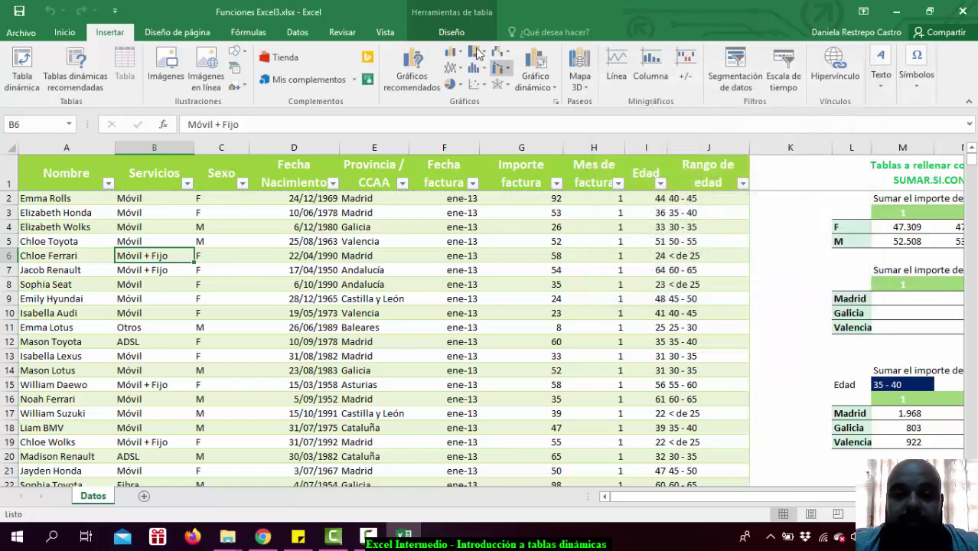
Check the table's range $A$1:$J$6000 under Cambiar tamaño de la tabla, then cancel without changes
left_click(451, 33)
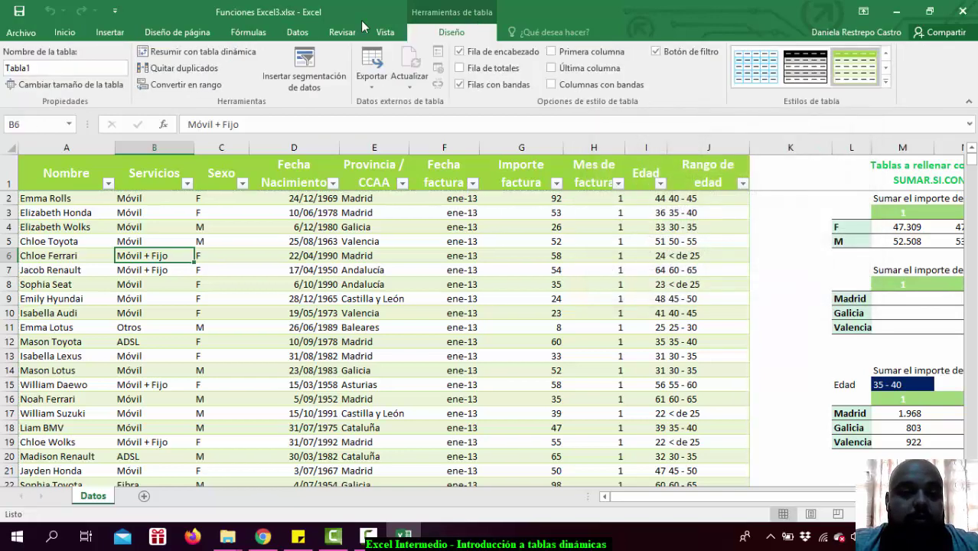
left_click(84, 84)
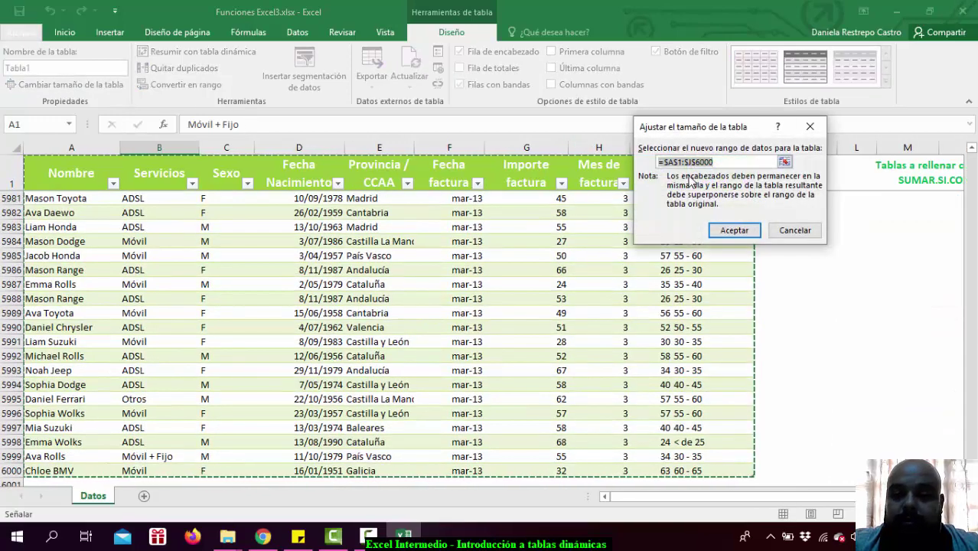
left_click(734, 163)
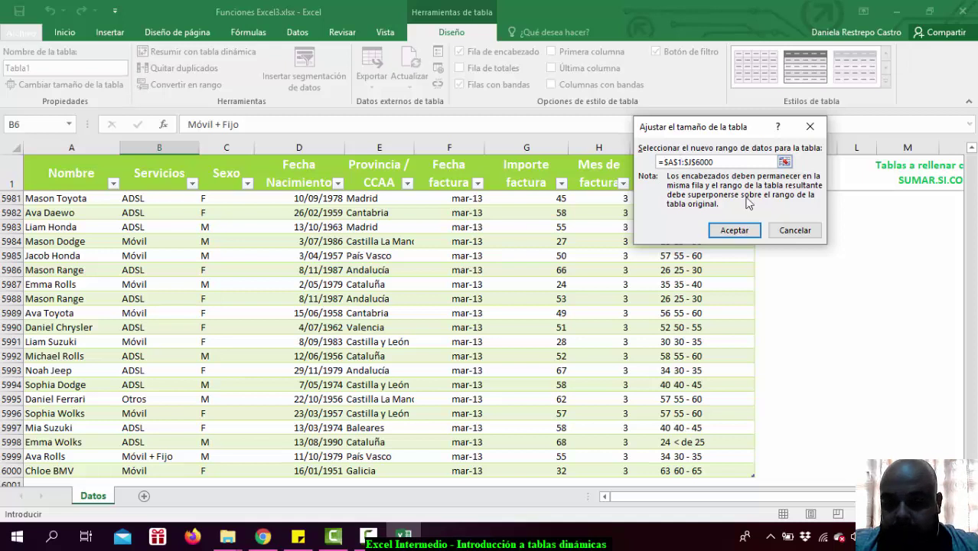
left_click(796, 230)
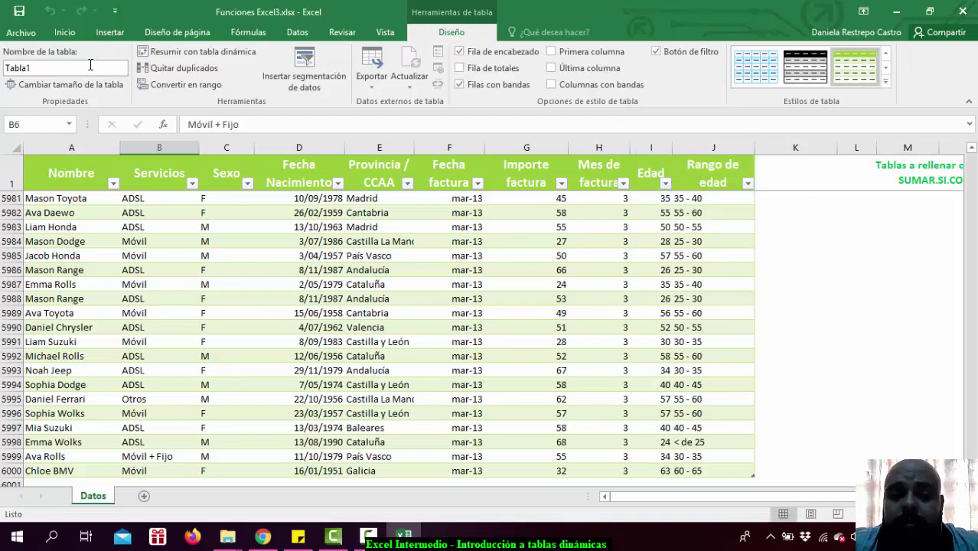
Replace the table name Tabla1 with Telefonos
left_click_drag(90, 65, 3, 69)
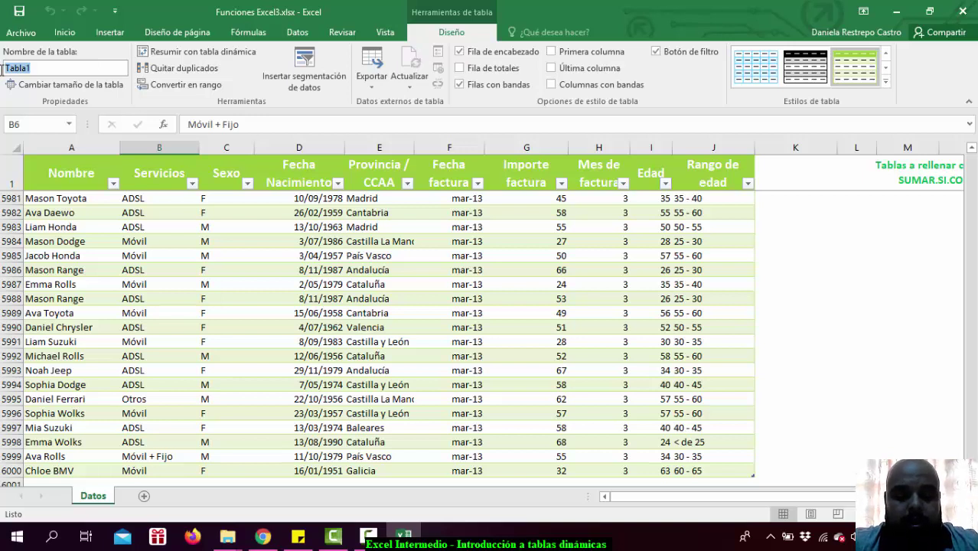
type("Telefon")
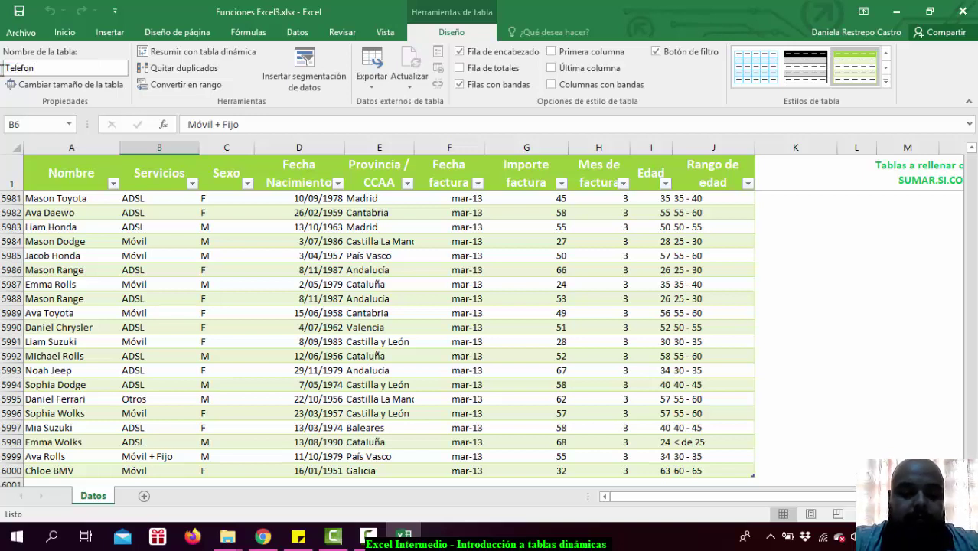
type("os")
key("Return")
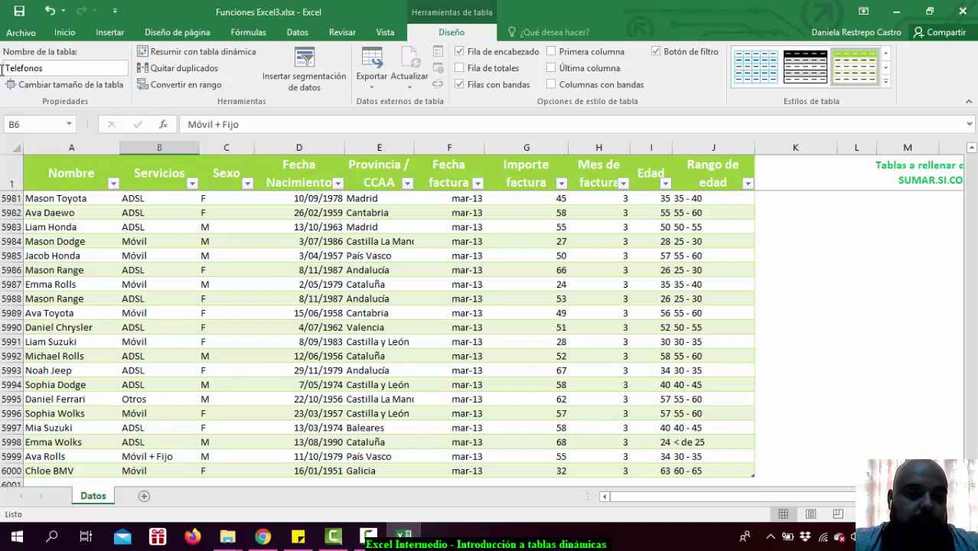
left_click(362, 284)
Start a Tabla dinámica from Insertar using Telefonos as the source range
left_click(77, 35)
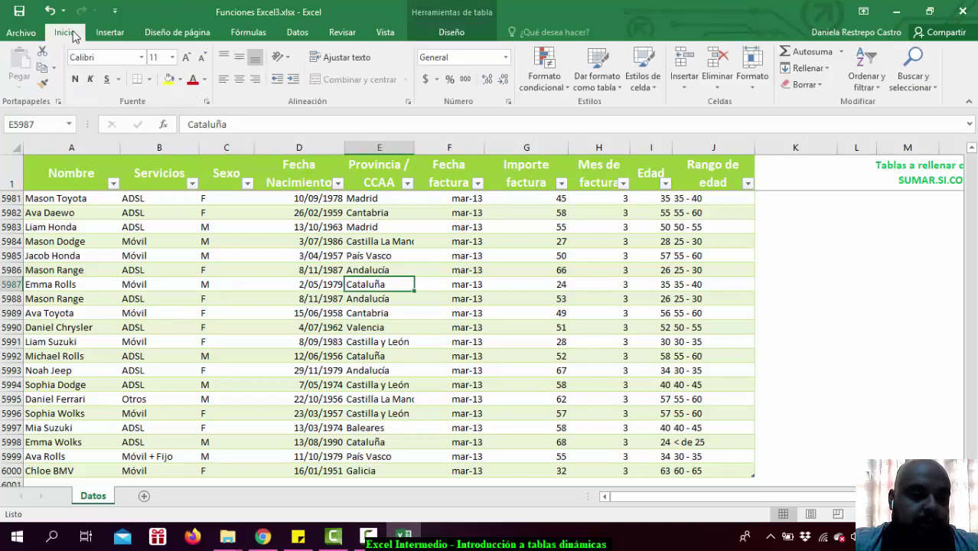
left_click(112, 35)
left_click(23, 67)
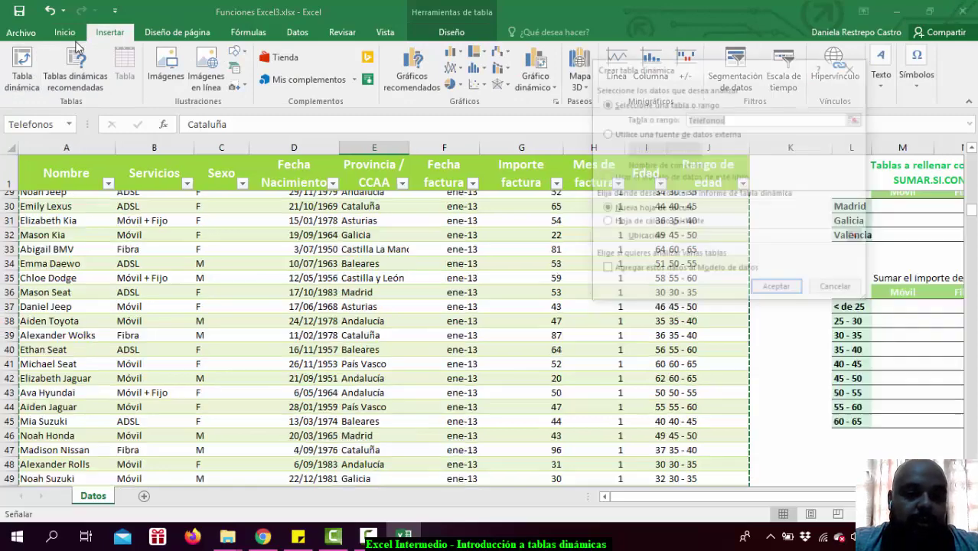
left_click(757, 120)
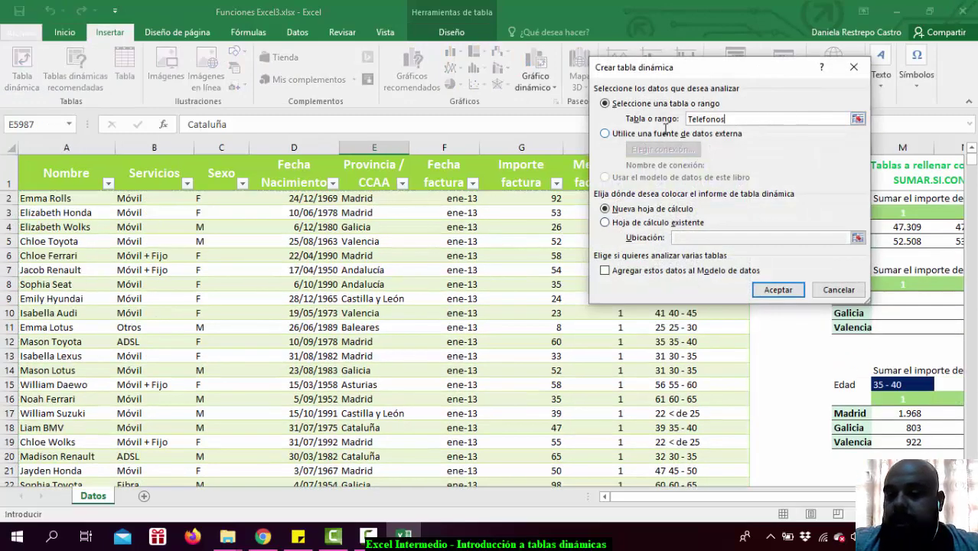
left_click_drag(771, 121, 672, 115)
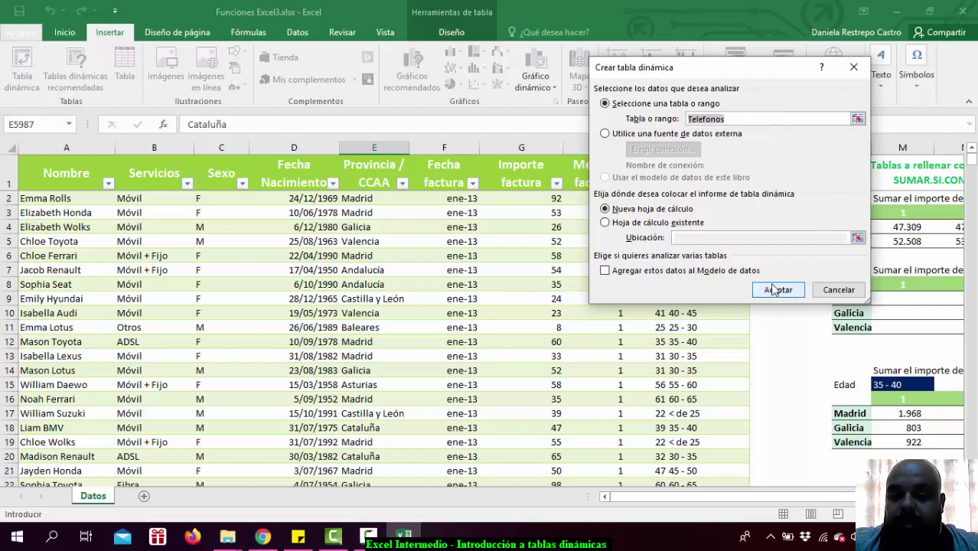
Try placing the report at Datos!$S$4, then switch to Nueva hoja de cálculo instead
left_click(608, 224)
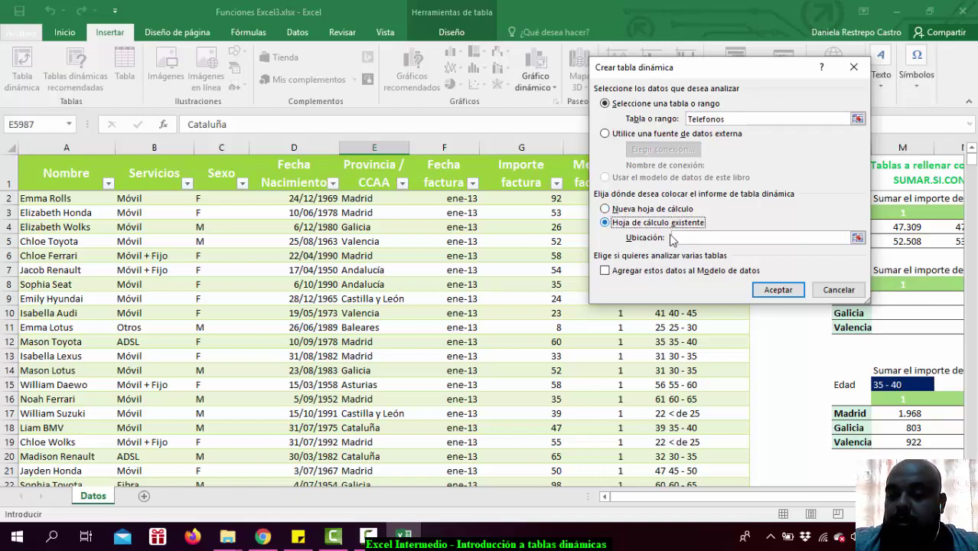
left_click(719, 237)
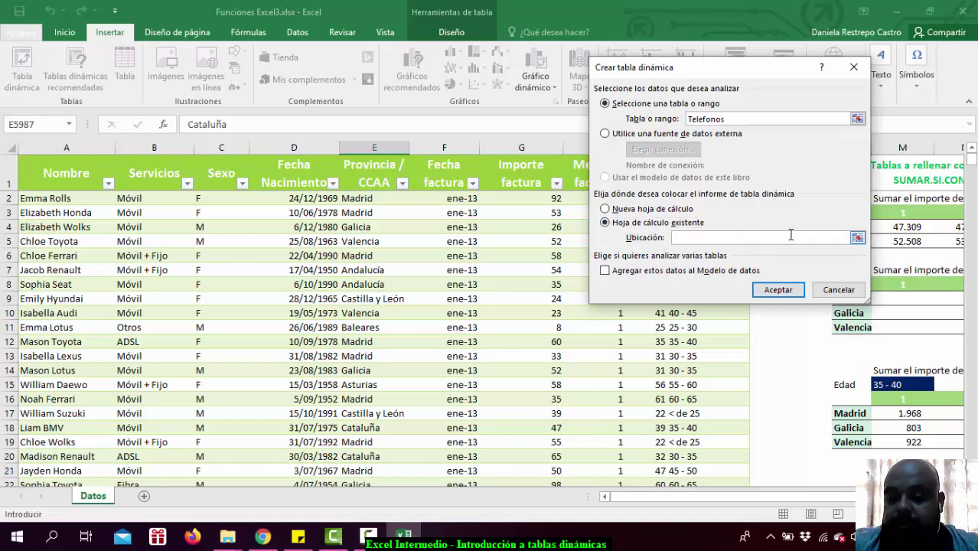
left_click(857, 238)
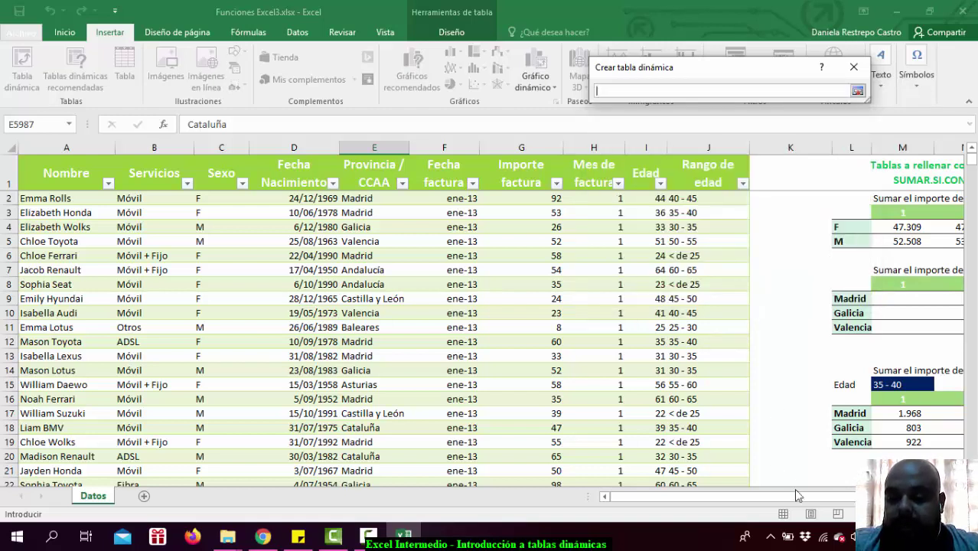
left_click_drag(796, 496, 868, 496)
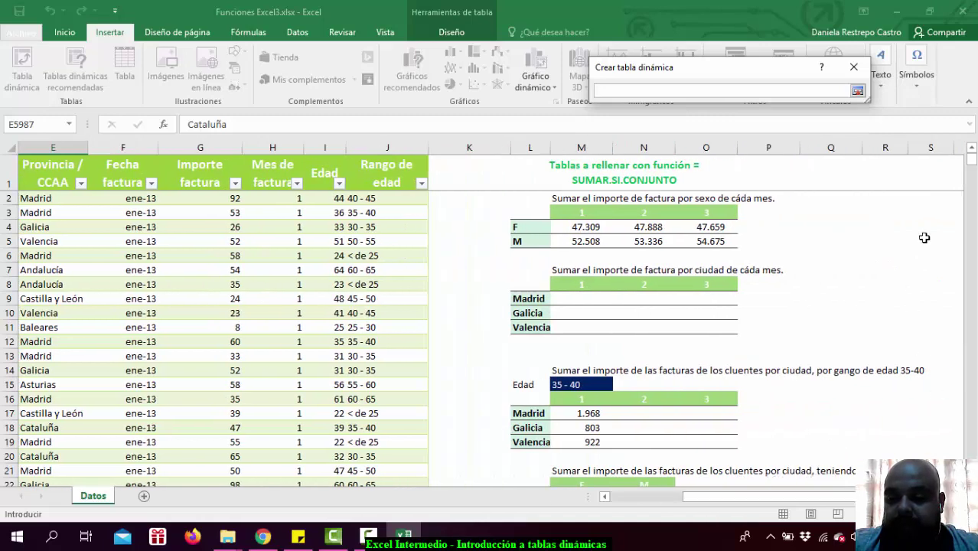
left_click(928, 227)
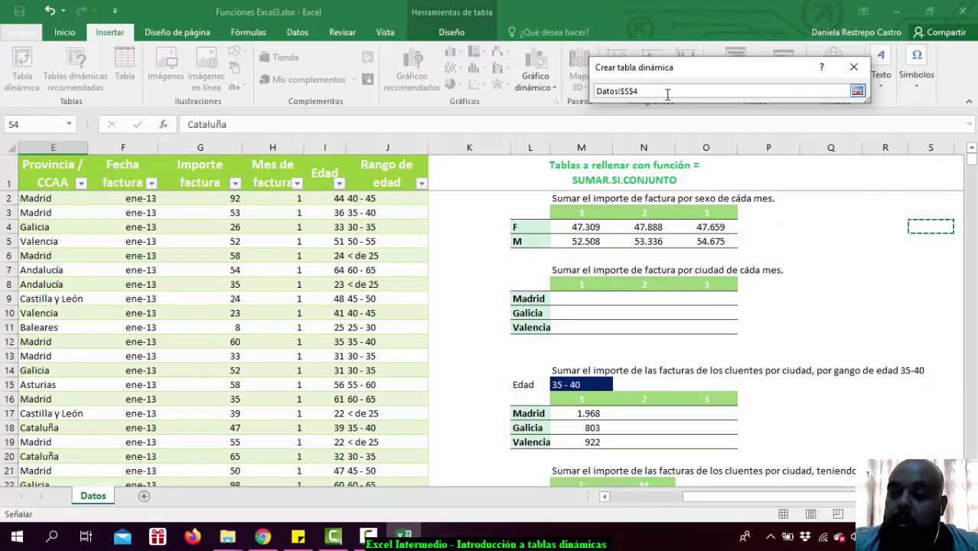
left_click(857, 90)
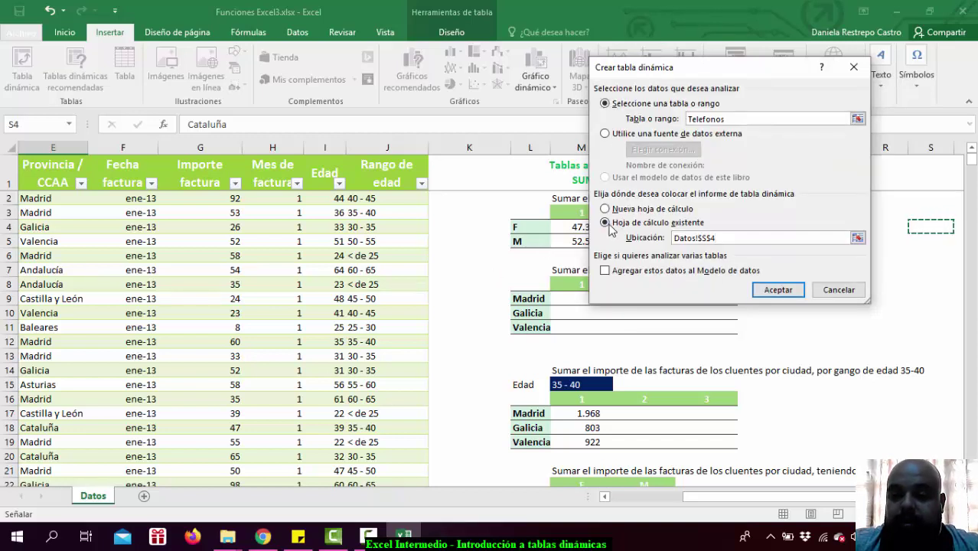
left_click(640, 212)
Create the pivot table on new sheet Hoja2 and widen its PivotTable Fields pane
key("Return")
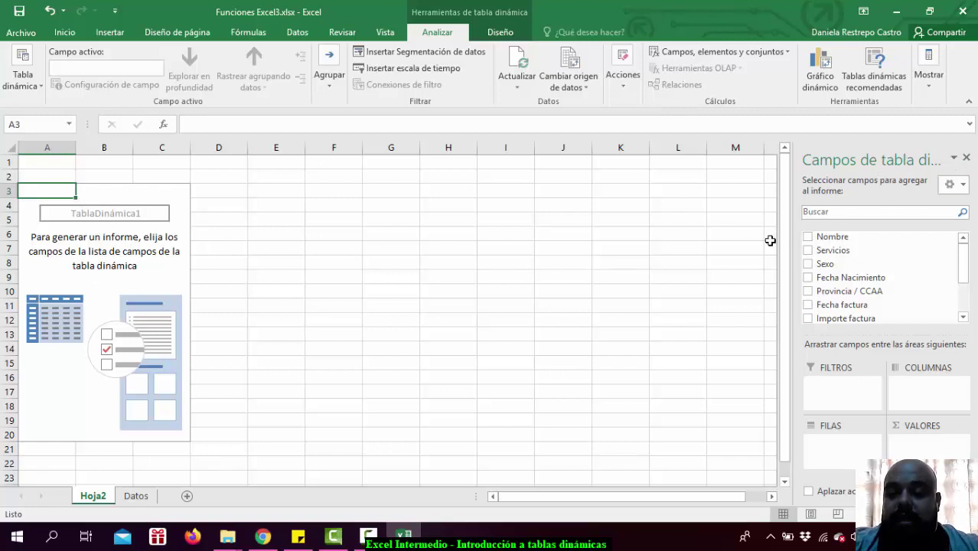
left_click_drag(740, 242, 620, 242)
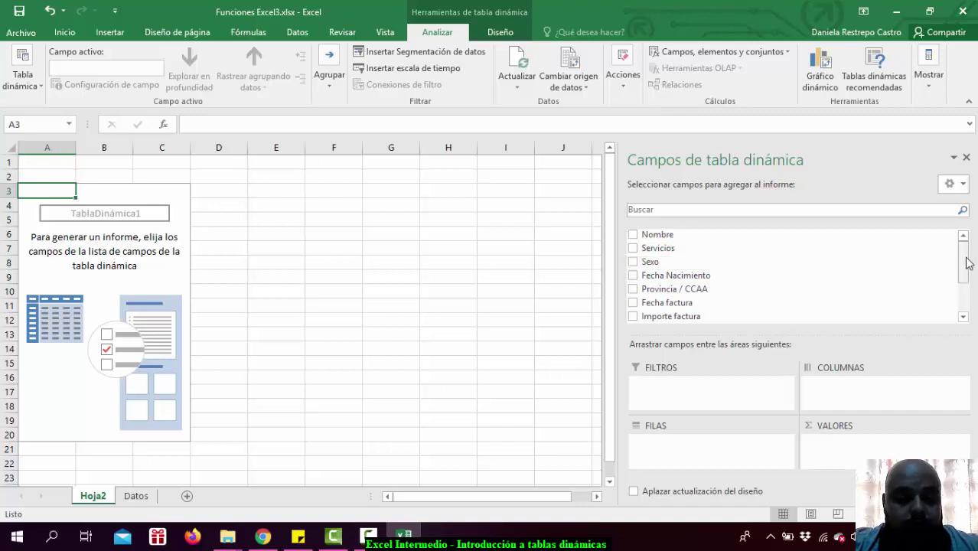
scroll(965, 277, "down", 3)
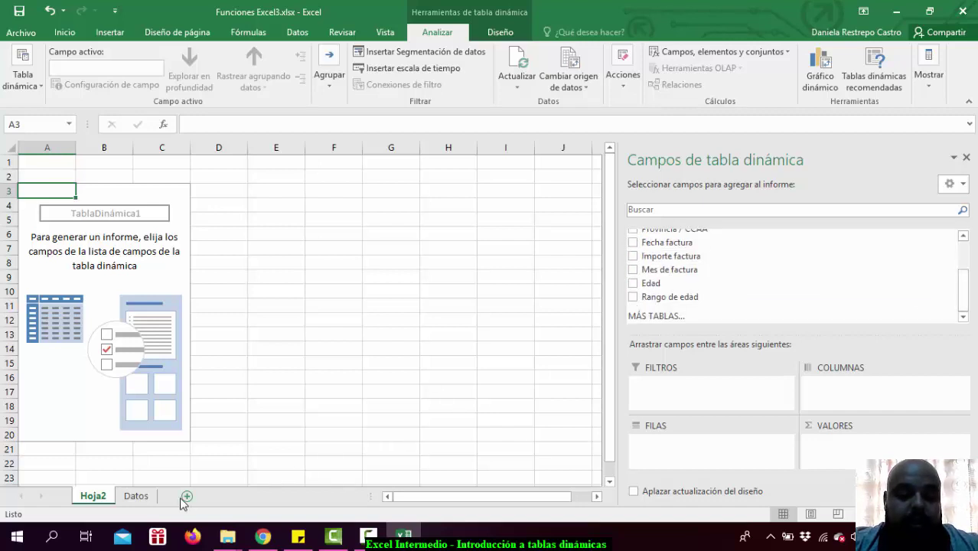
Check the Importe factura column G on Datos, then return to the Hoja2 field list
left_click(135, 496)
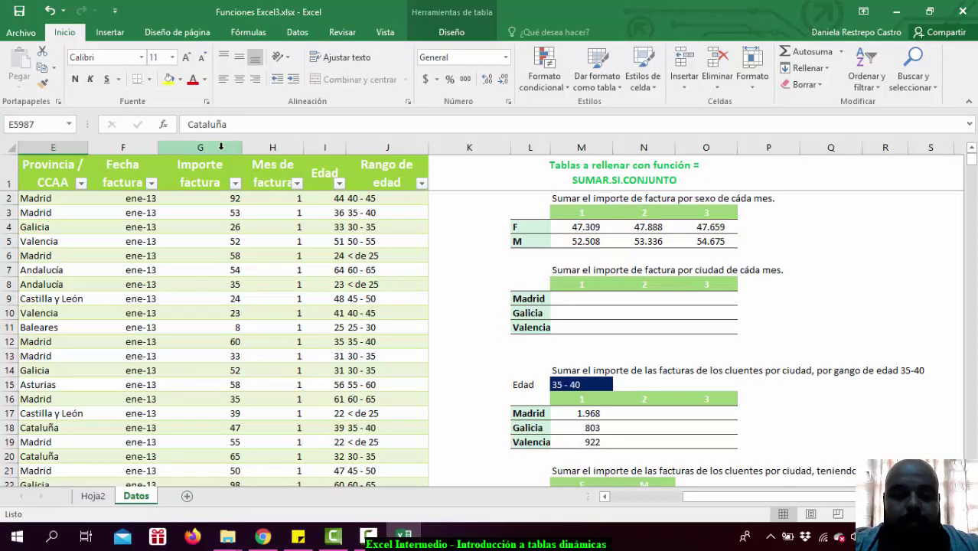
left_click(221, 146)
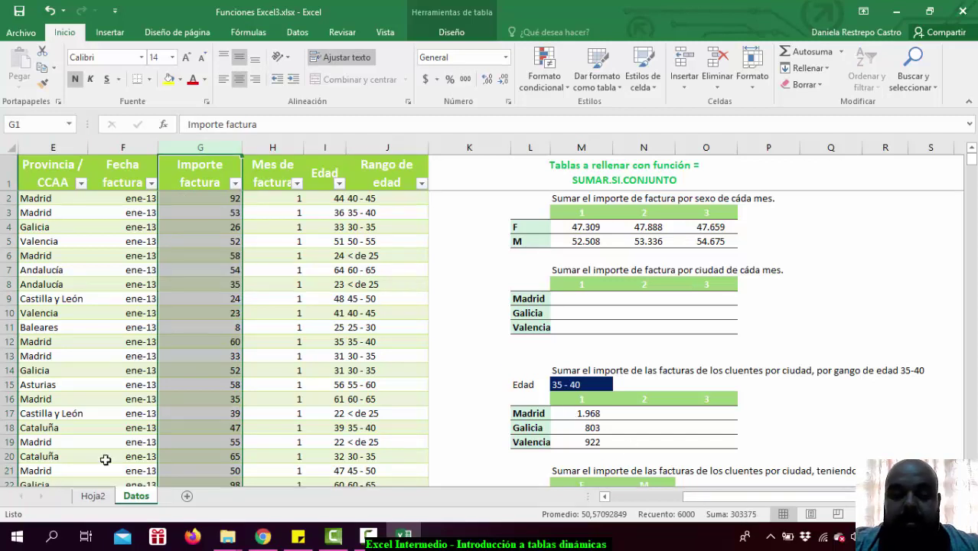
left_click(96, 497)
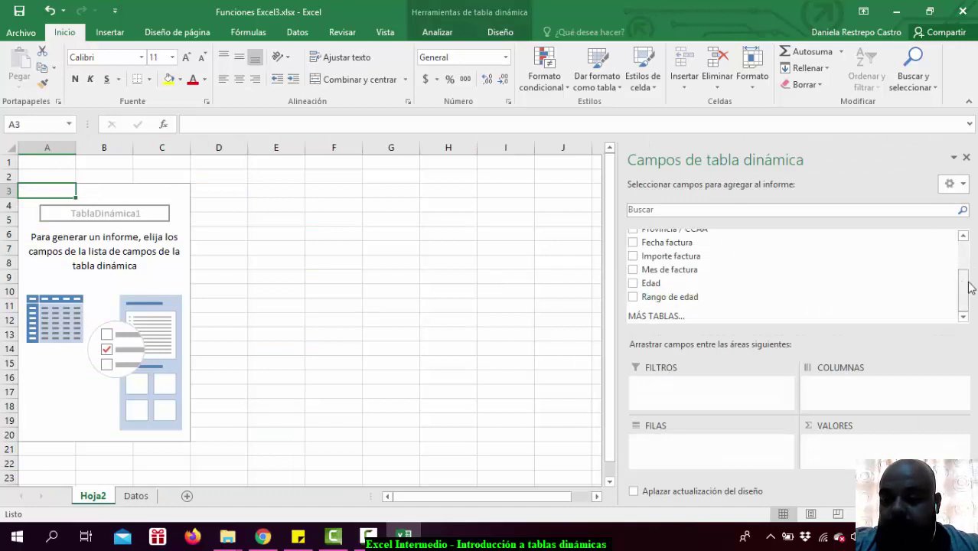
mouse_move(962, 284)
left_mouse_down()
mouse_move(966, 266)
mouse_move(965, 316)
left_mouse_up()
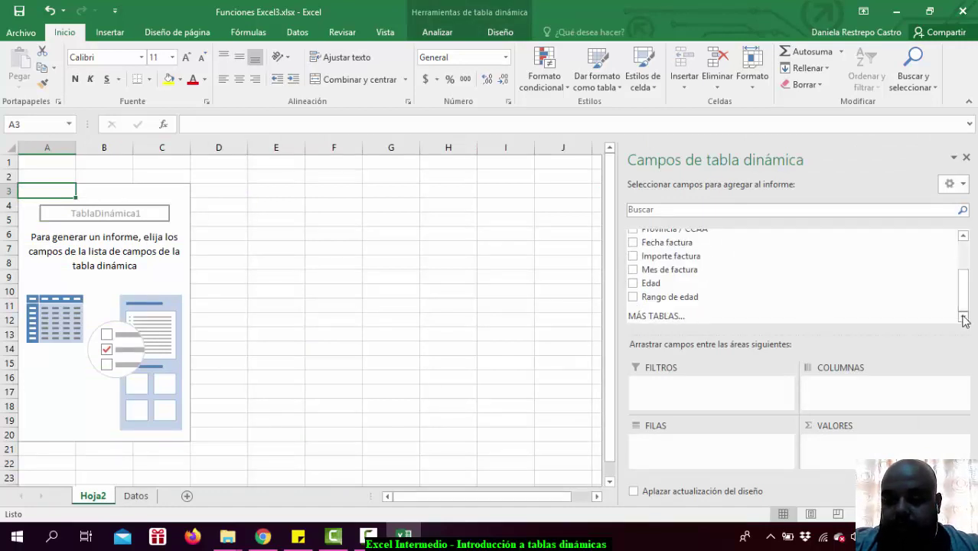
Add Importe factura to VALORES, giving Suma de Importe factura a total of 303375 in A4
left_click_drag(691, 260, 858, 454)
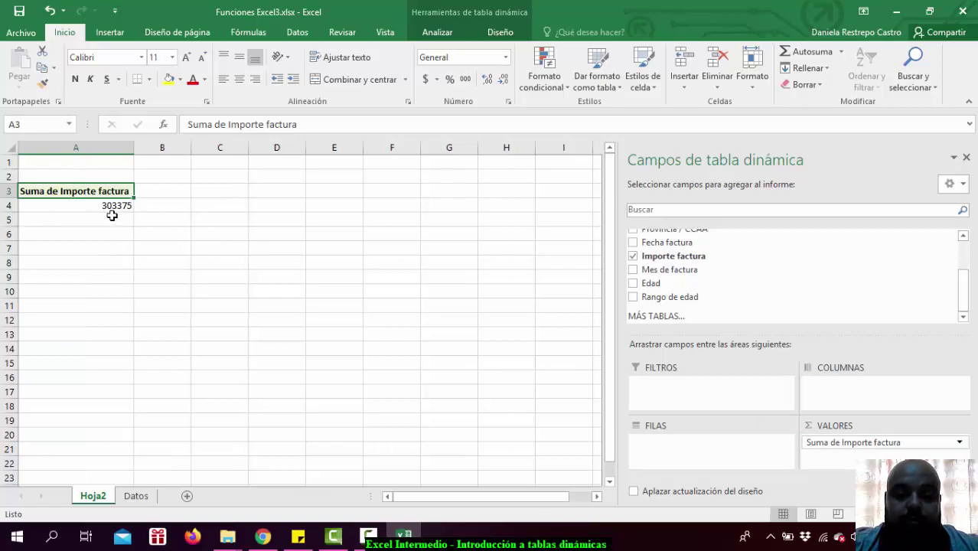
left_click(117, 205)
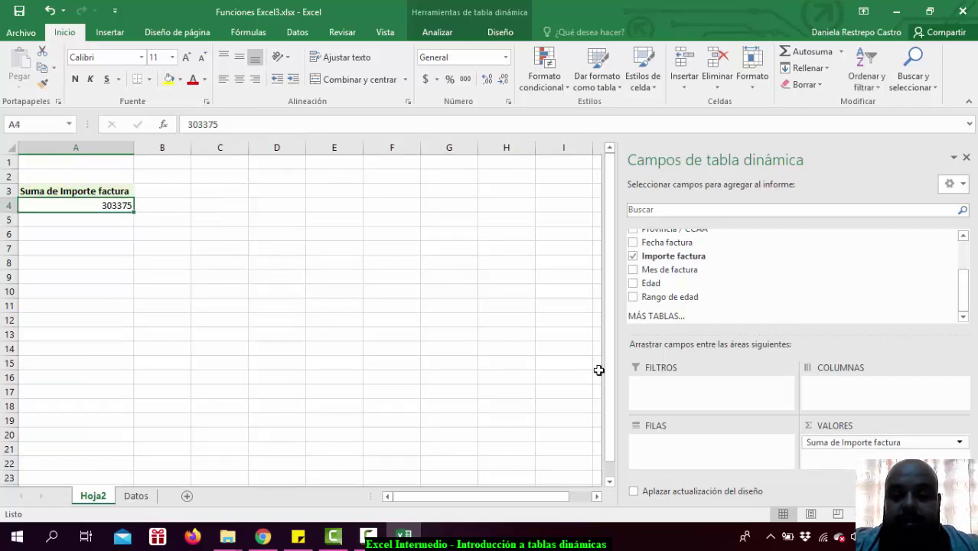
scroll(306, 314, "up", 5, "ctrl")
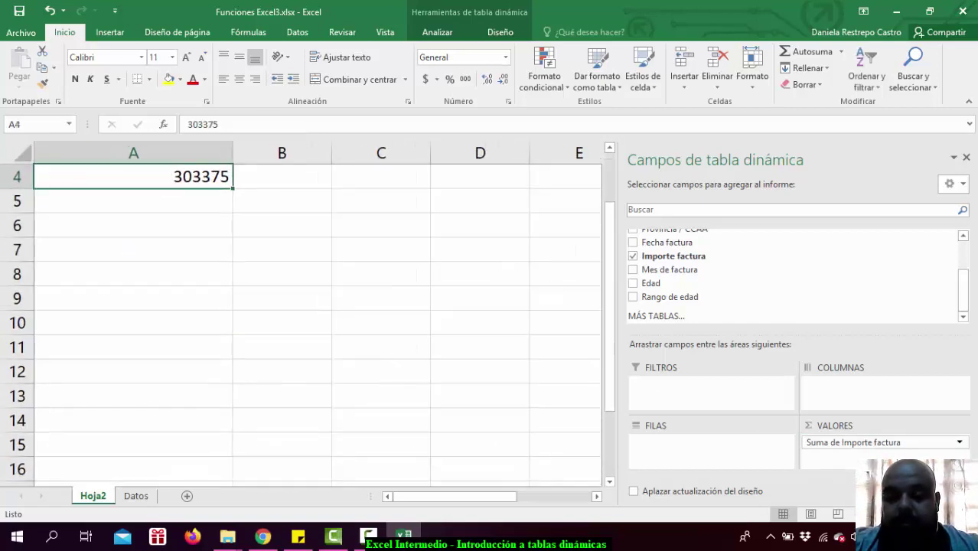
key("Up")
key("Up")
key("Up")
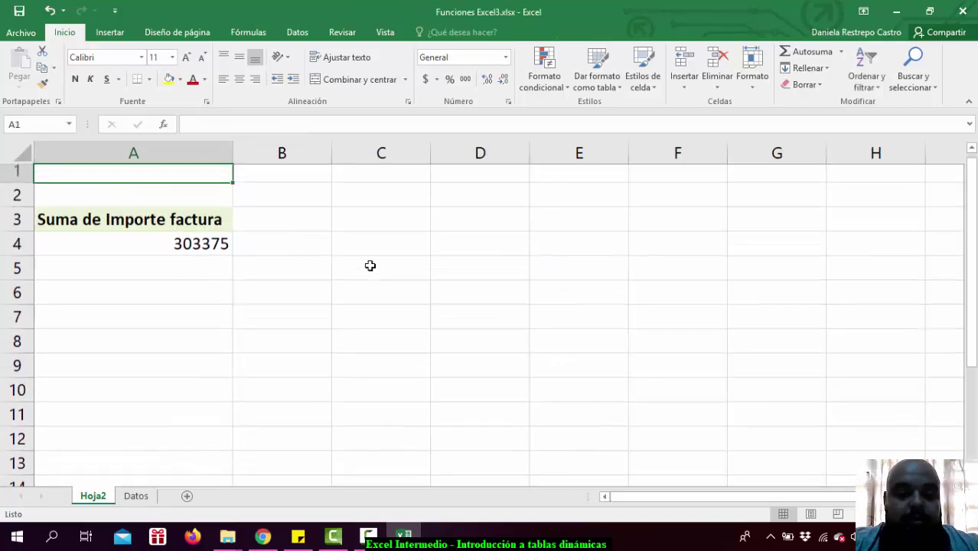
key("Down")
key("Down")
key("Down")
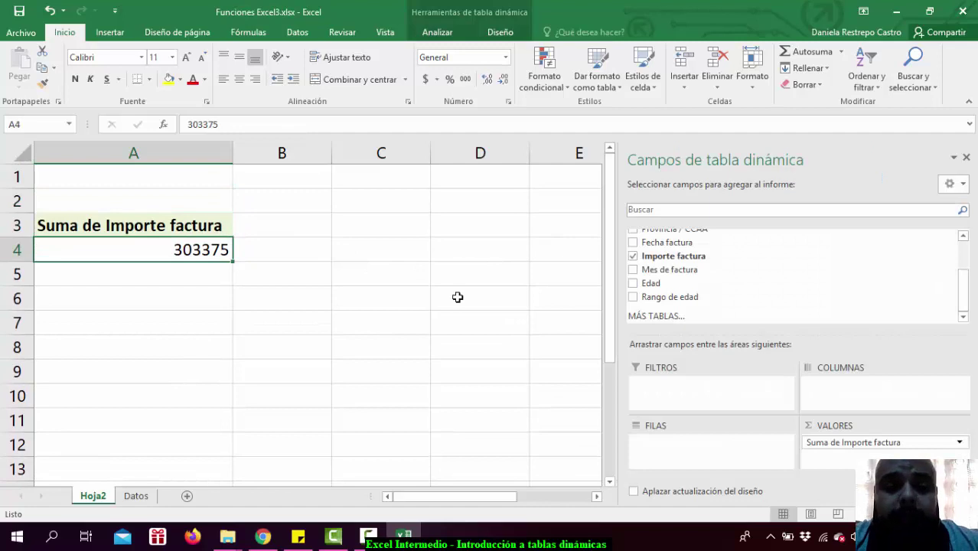
Select cells around the pivot total, then close the PivotTable Fields pane
left_click_drag(355, 222, 315, 264)
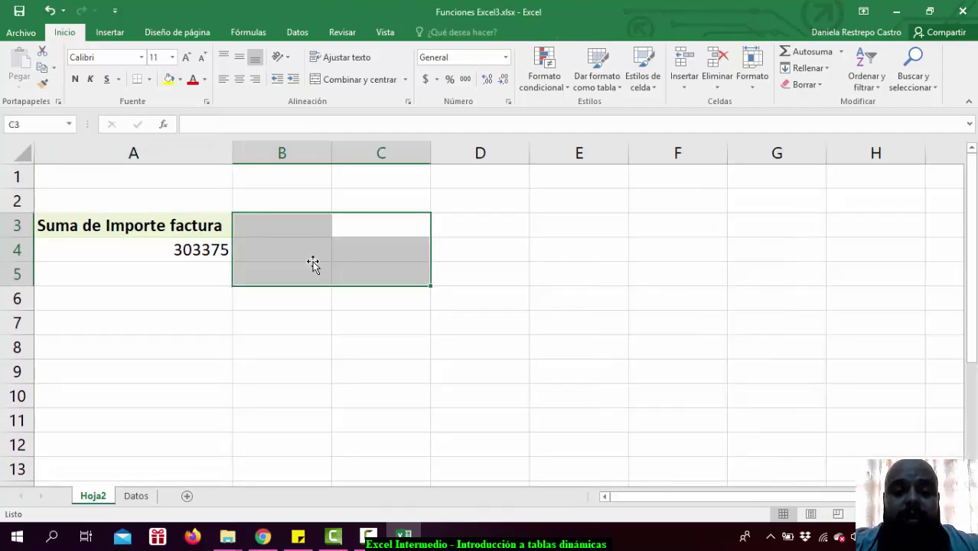
left_click(376, 245)
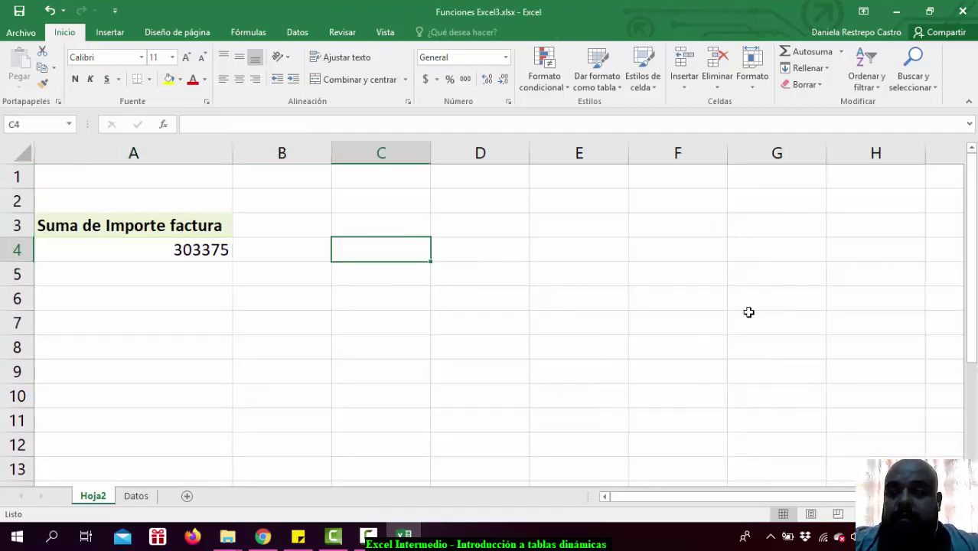
left_click(185, 246)
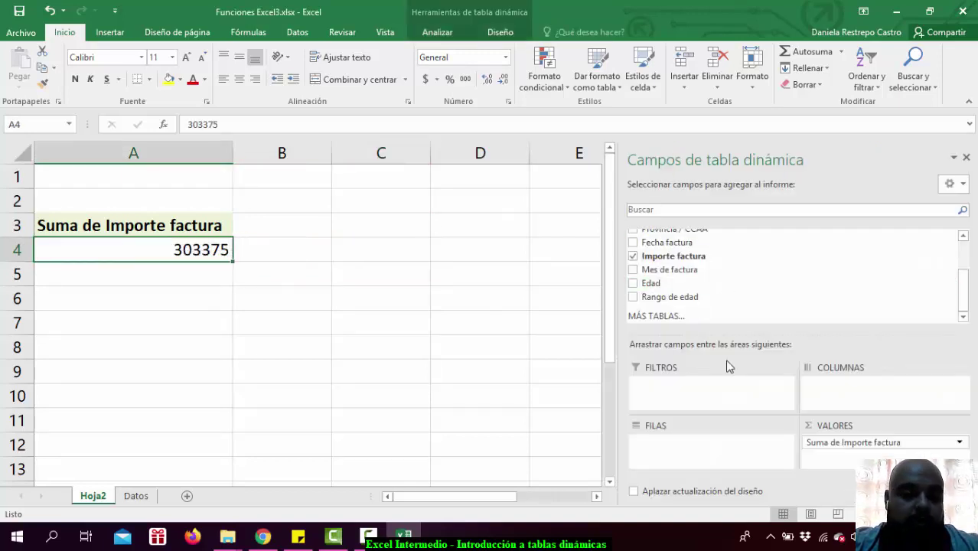
left_click(966, 157)
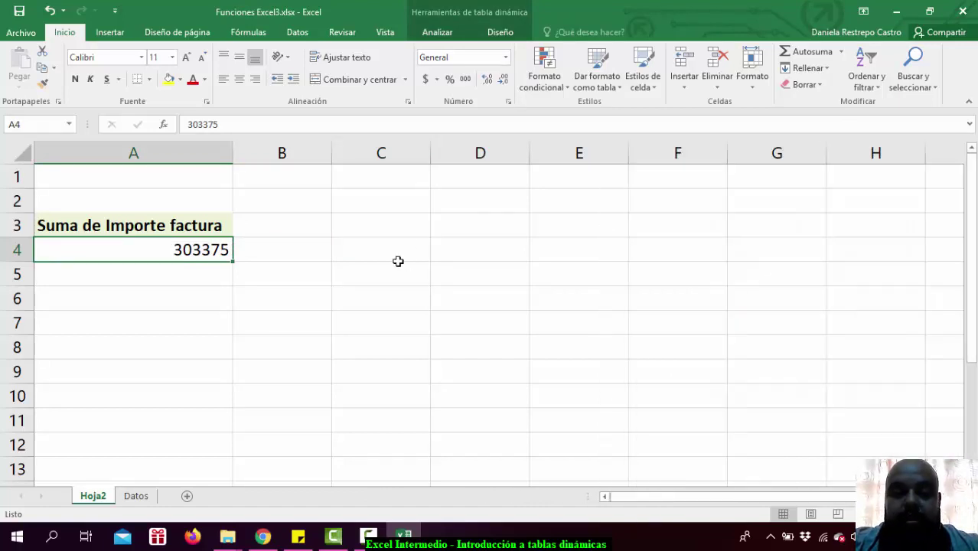
Reshow the field list via Analizar > Mostrar and drag Suma de Importe factura out of VALORES
left_click(497, 225)
left_click(182, 253)
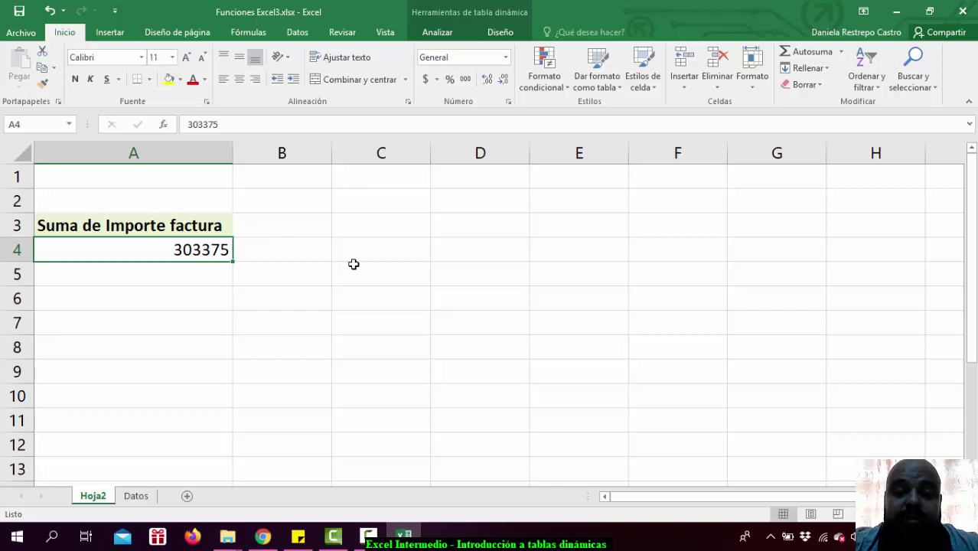
left_click(455, 33)
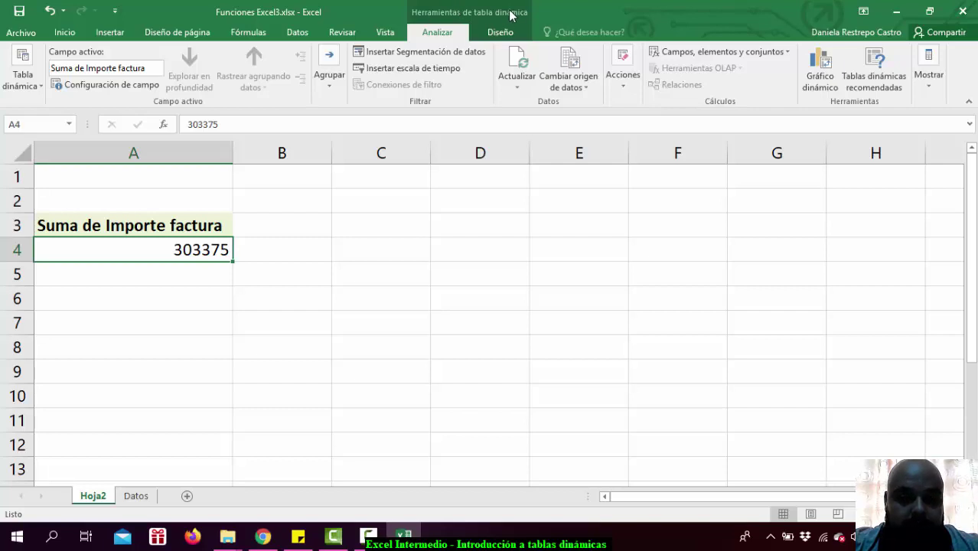
left_click(932, 81)
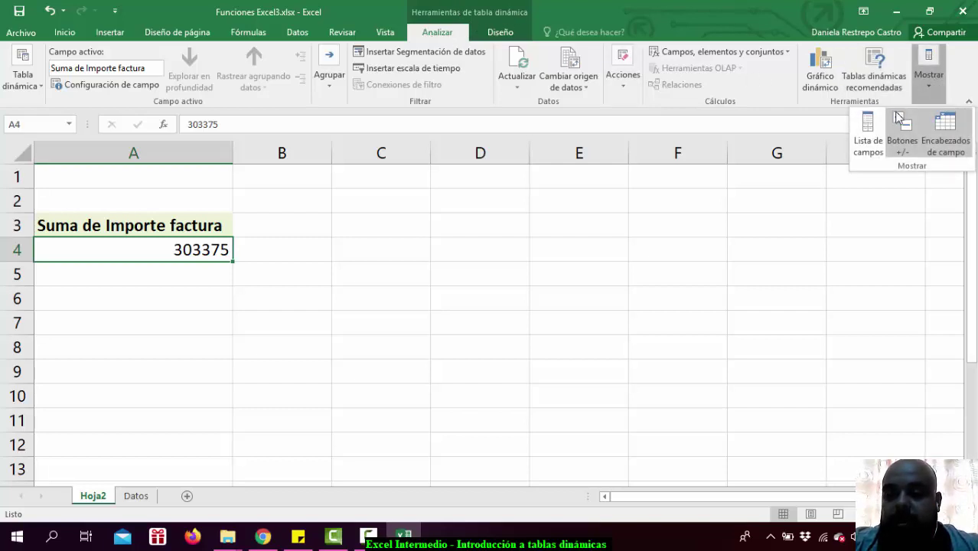
left_click(867, 145)
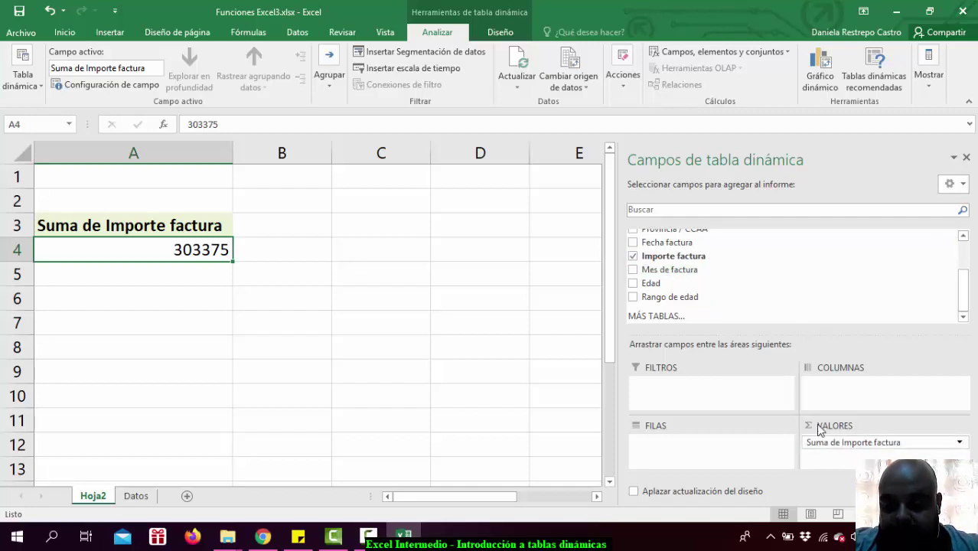
left_click_drag(849, 443, 825, 299)
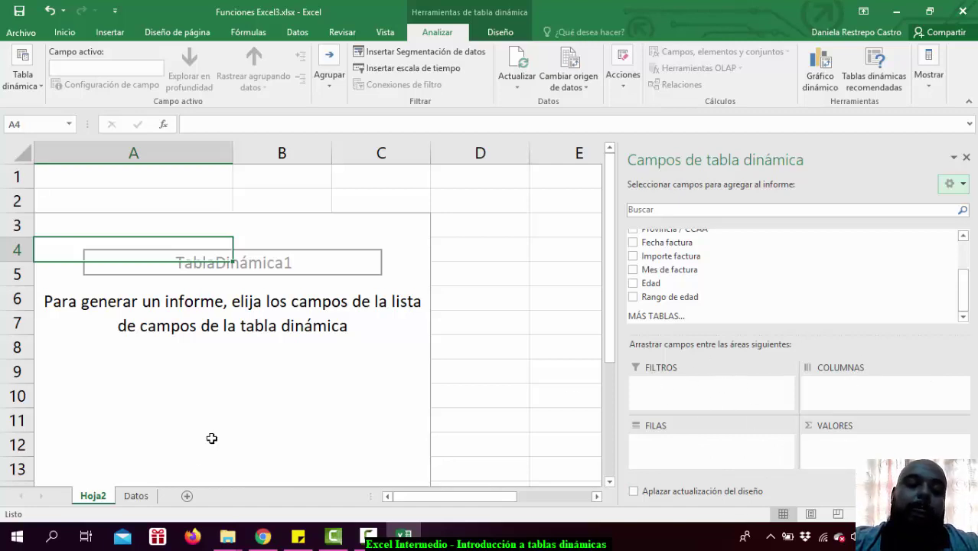
left_click(134, 497)
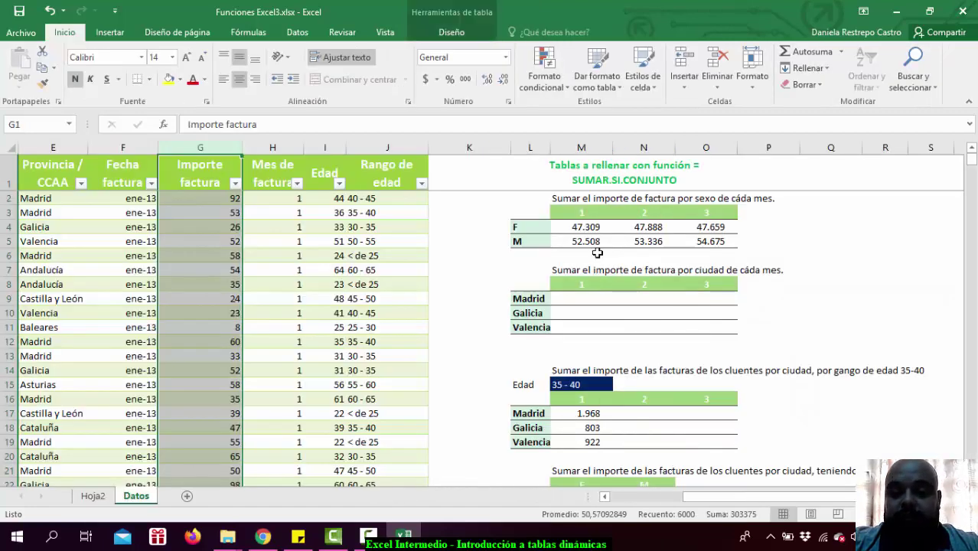
left_click(597, 255)
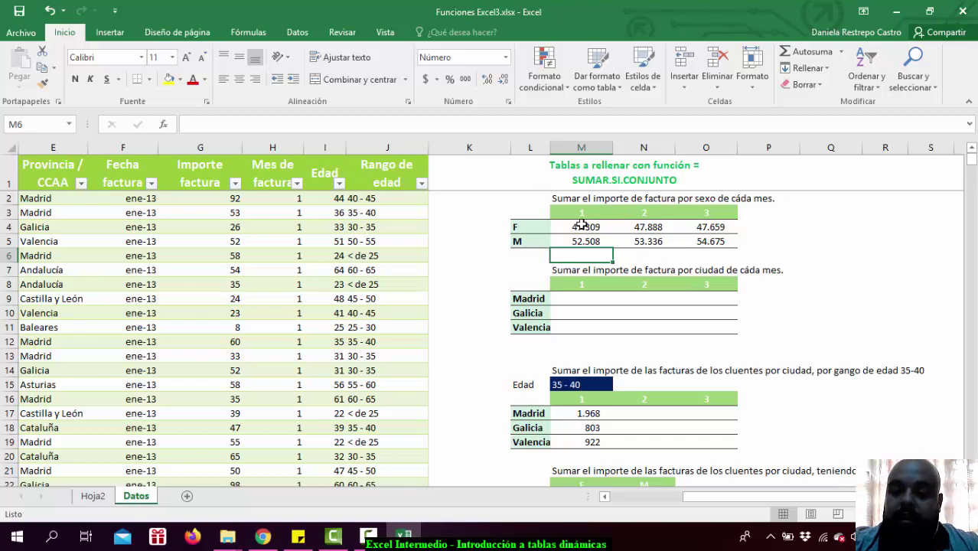
left_click(574, 227)
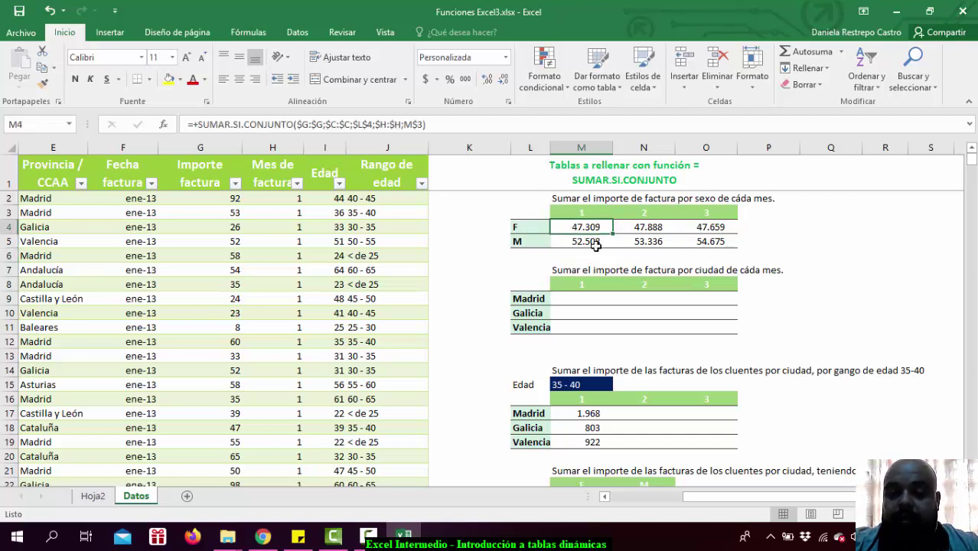
left_click(524, 226)
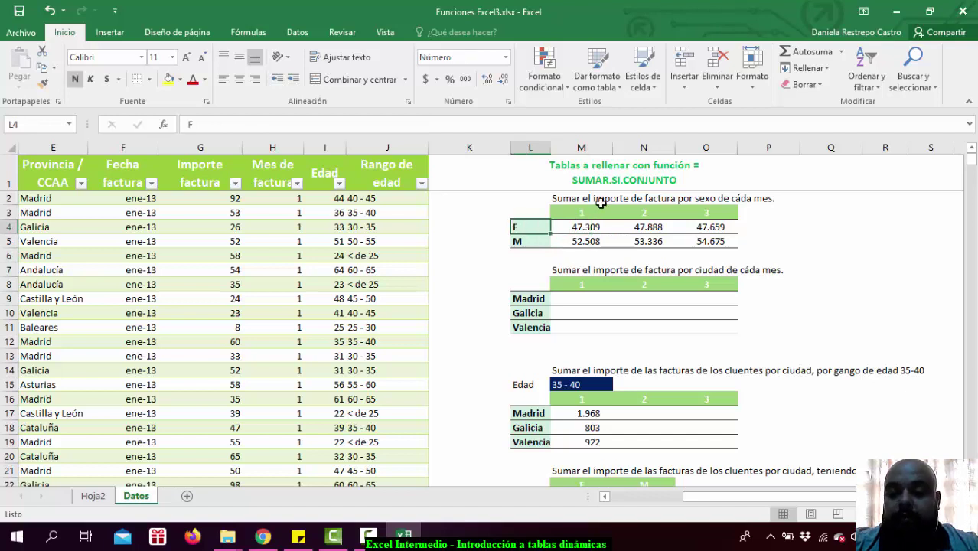
left_click(591, 228)
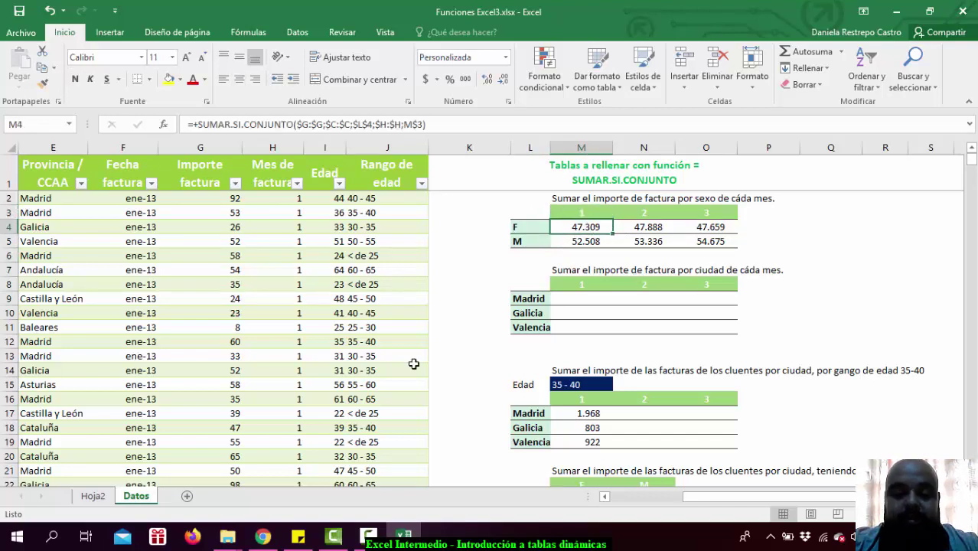
left_click(93, 496)
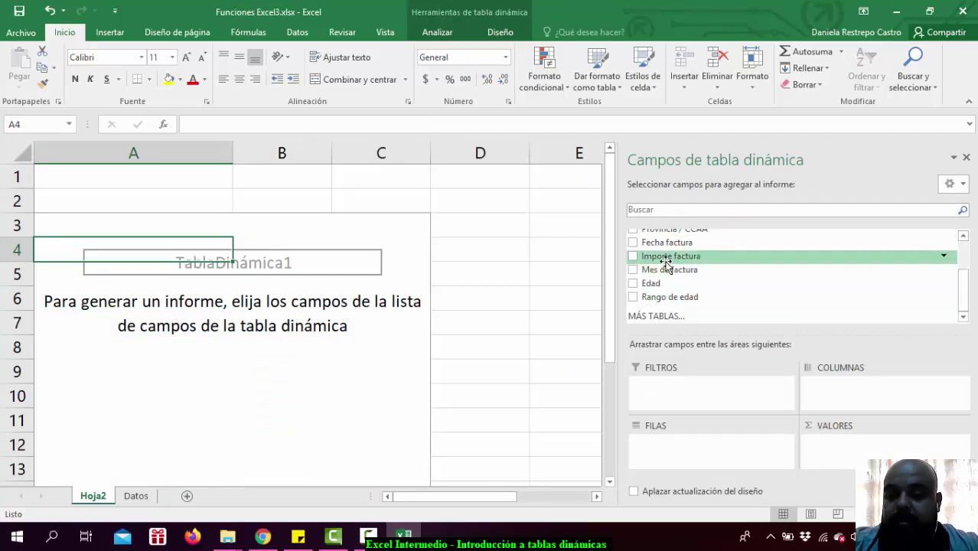
Place Importe factura in VALORES, Mes de factura in COLUMNAS and Sexo in FILAS
left_click_drag(666, 257, 857, 440)
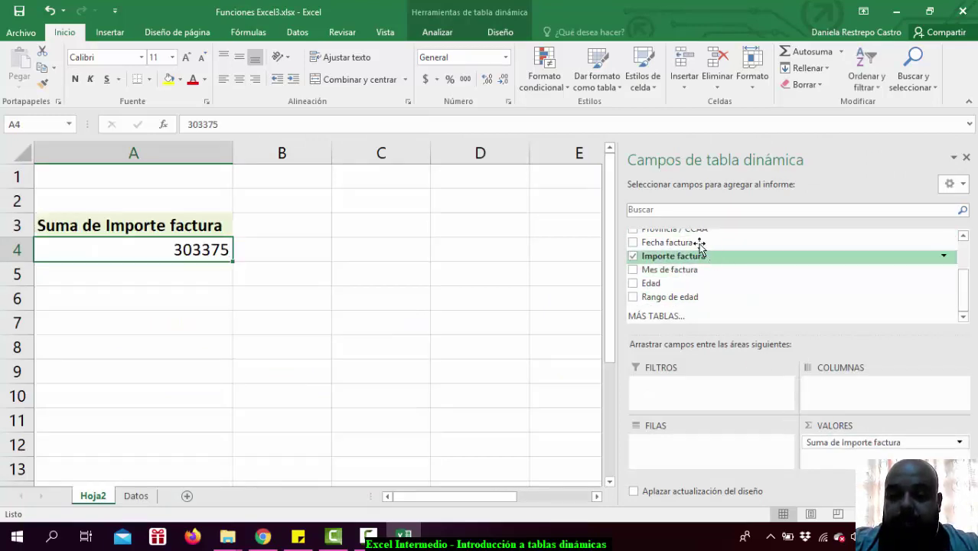
mouse_move(666, 270)
left_mouse_down()
mouse_move(886, 413)
mouse_move(867, 398)
left_mouse_up()
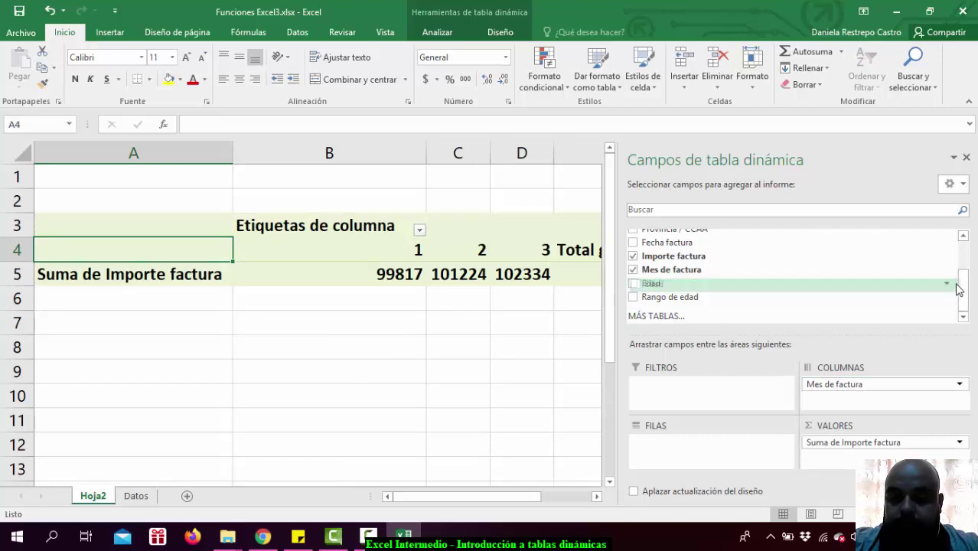
scroll(959, 287, "up", 2)
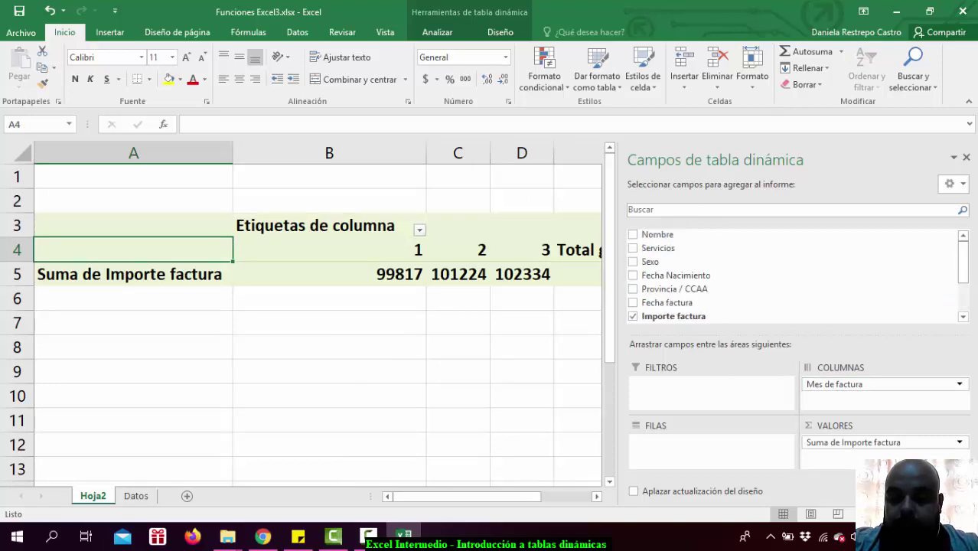
left_click_drag(650, 261, 679, 462)
left_click(369, 274)
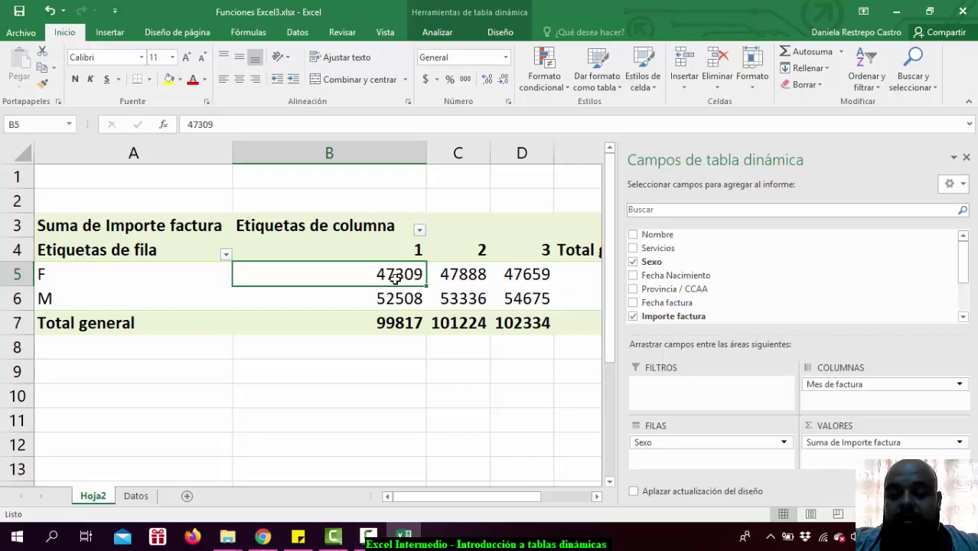
left_click(136, 496)
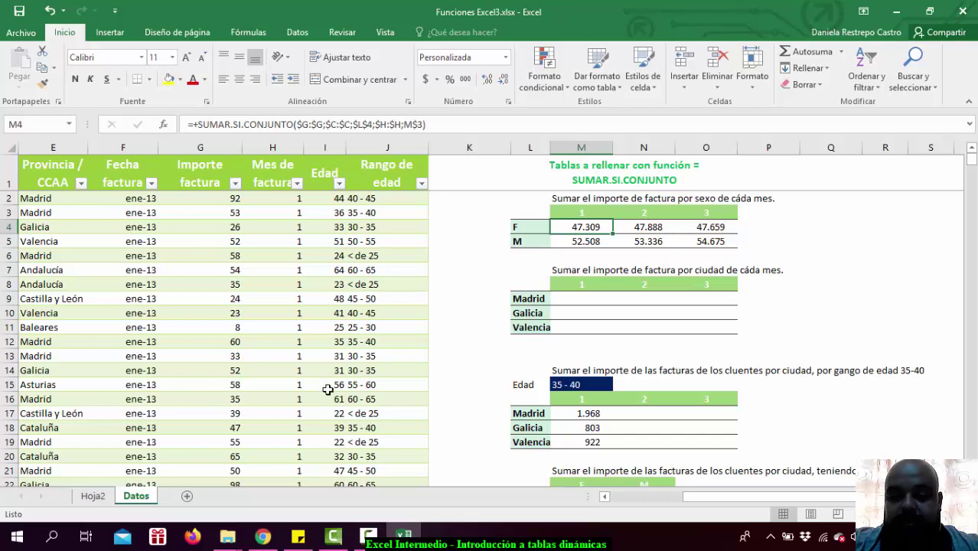
left_click(92, 496)
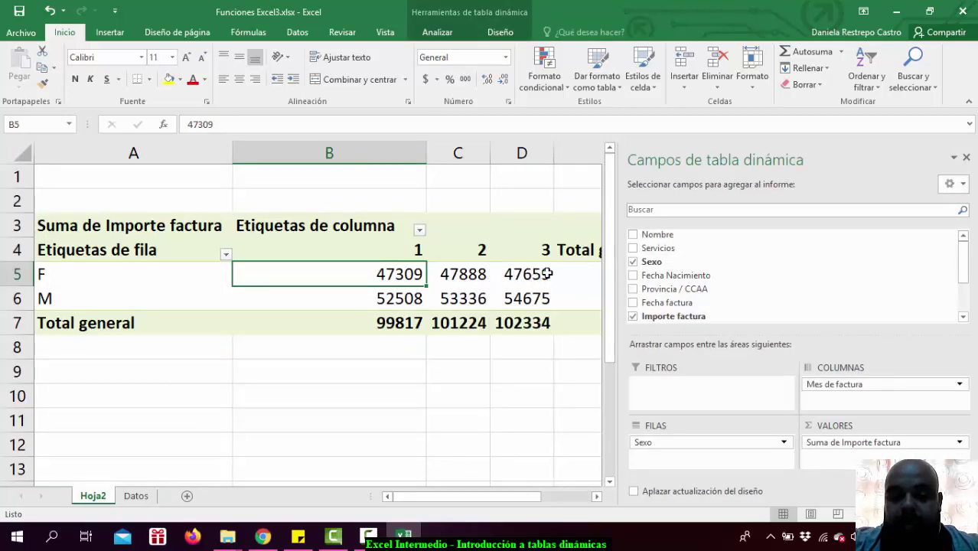
mouse_move(531, 280)
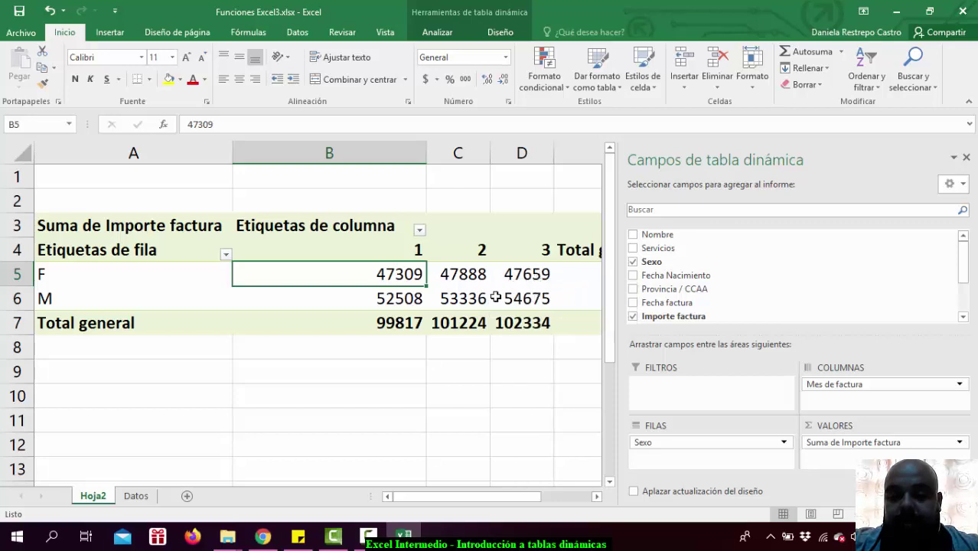
left_click(135, 498)
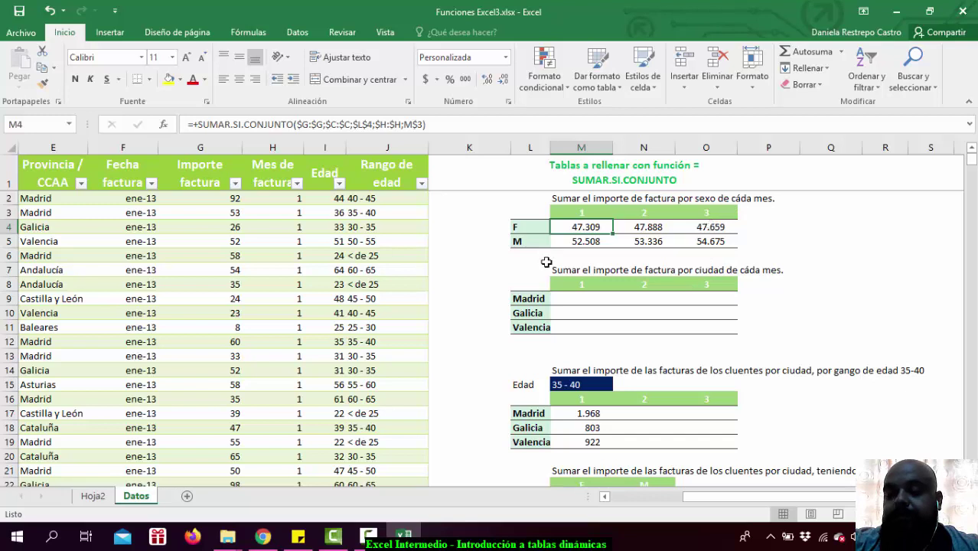
left_click(93, 496)
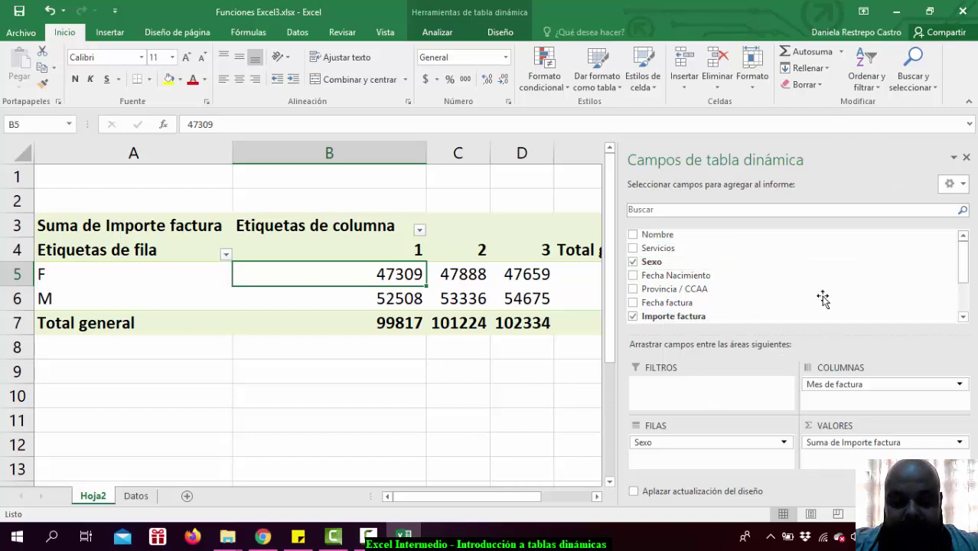
Remove Mes de factura, Sexo and Suma de Importe factura from the Hoja2 pivot
left_click_drag(847, 390, 797, 263)
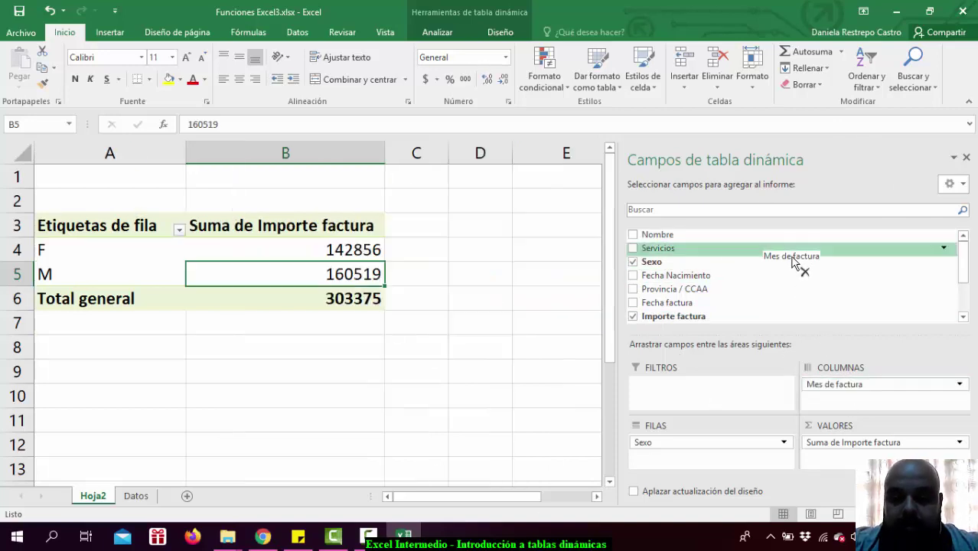
left_click(724, 451)
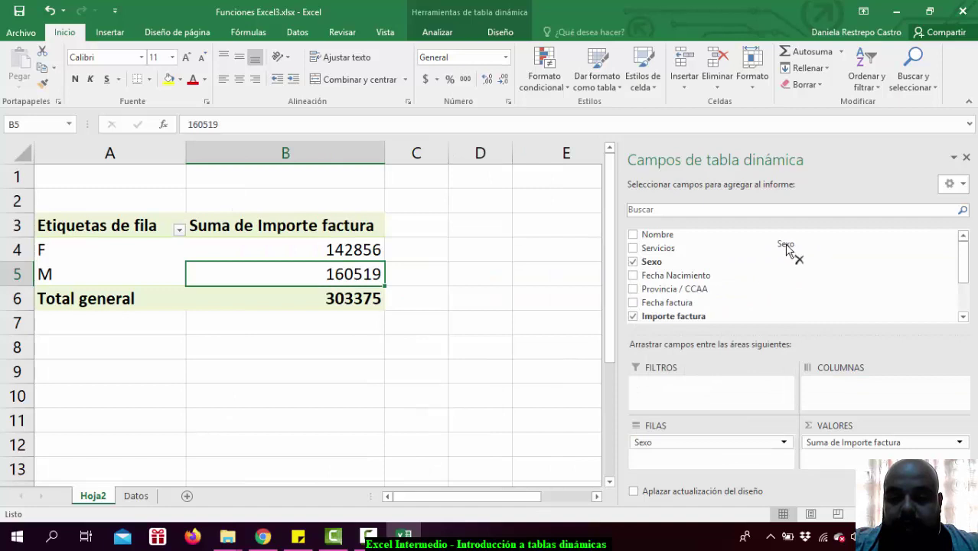
left_click_drag(723, 452, 786, 252)
left_click_drag(850, 443, 811, 312)
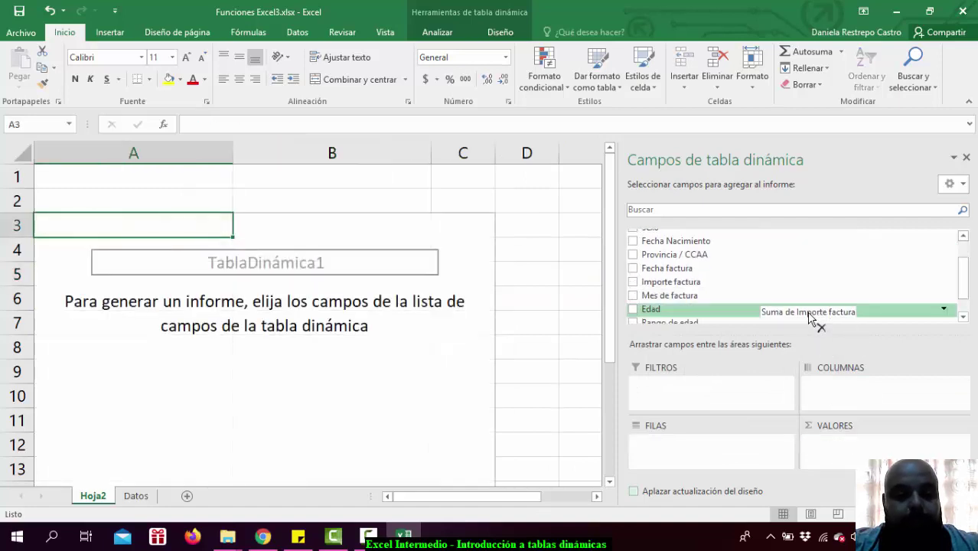
Look over the start of the source table on the Datos sheet
left_click(136, 496)
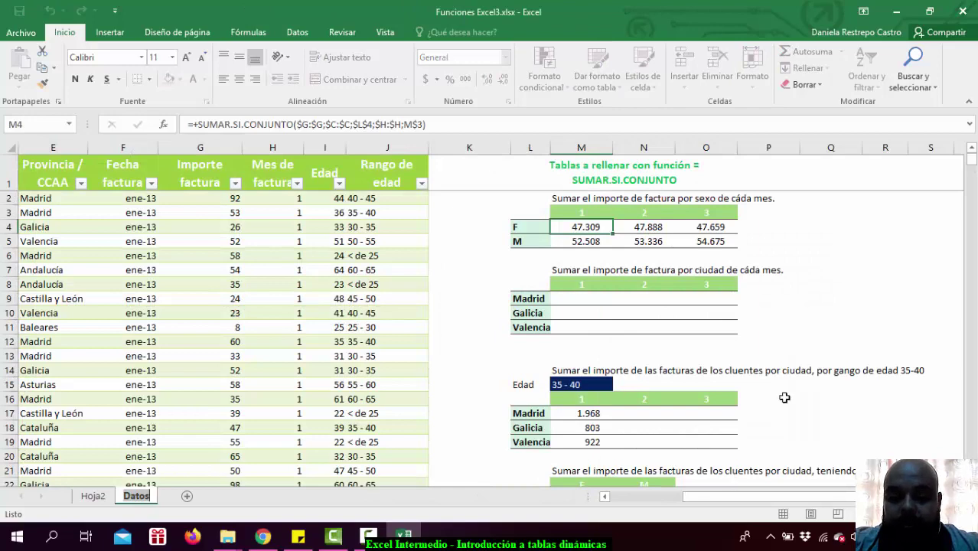
left_click(785, 398)
left_click(349, 389)
key("Home")
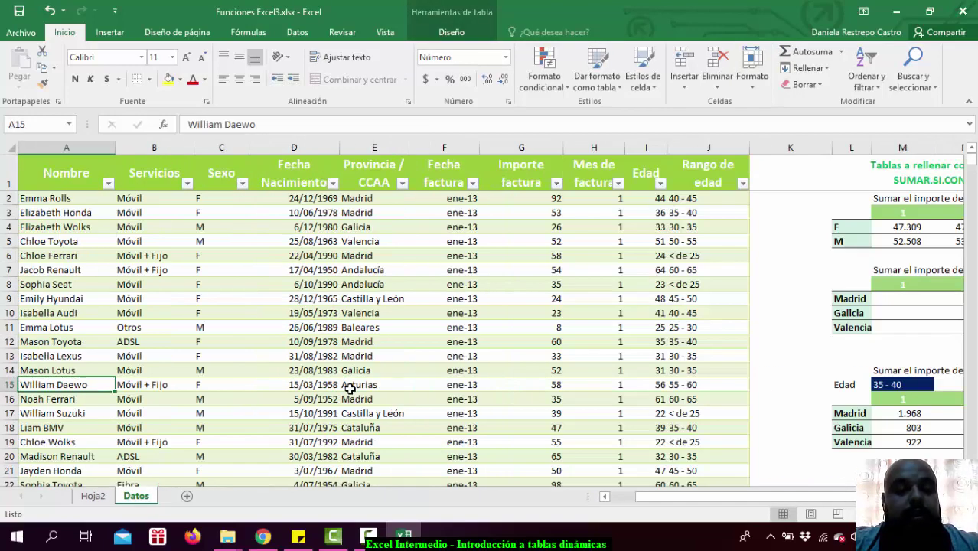
Add Importe factura to VALORES for a 303375 total and compare it with Datos column G
left_click(93, 496)
left_click_drag(677, 285, 840, 442)
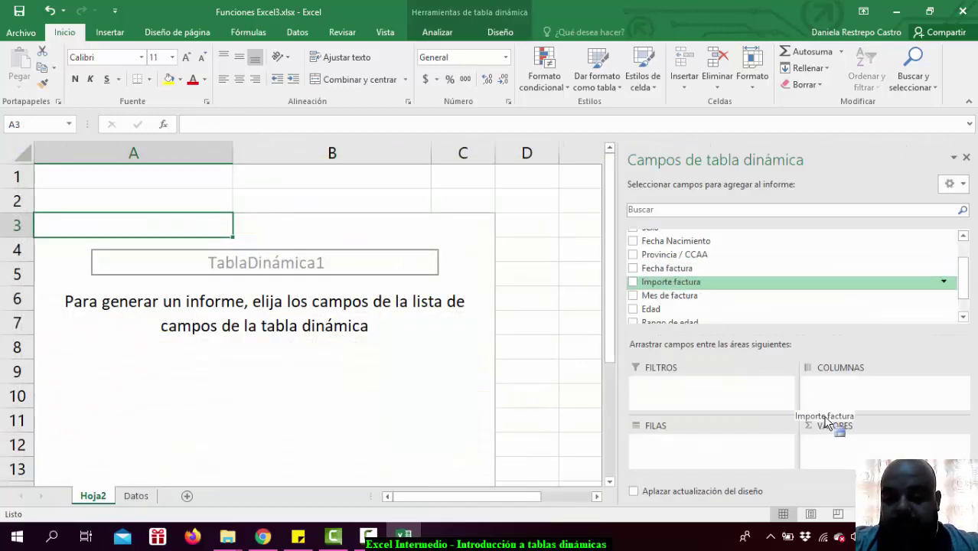
left_click(137, 496)
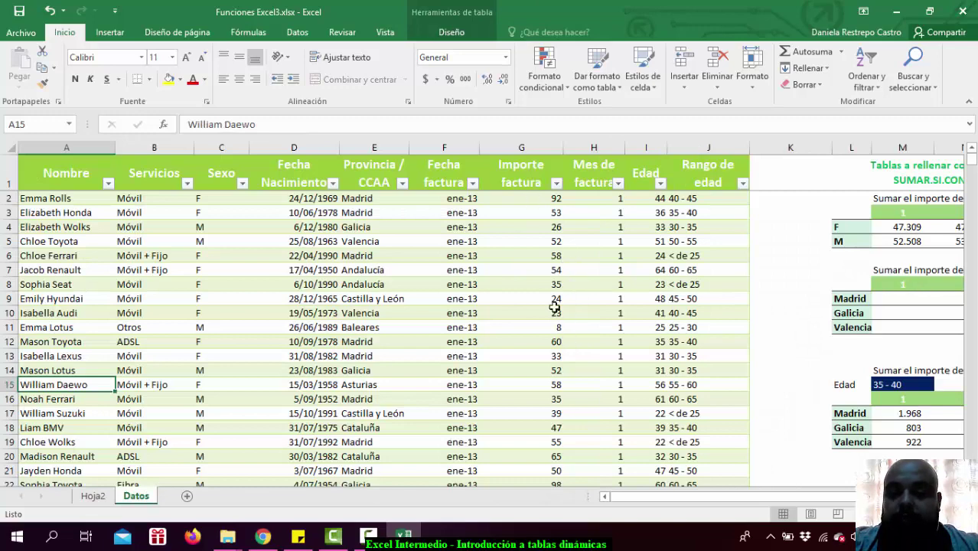
left_click(521, 147)
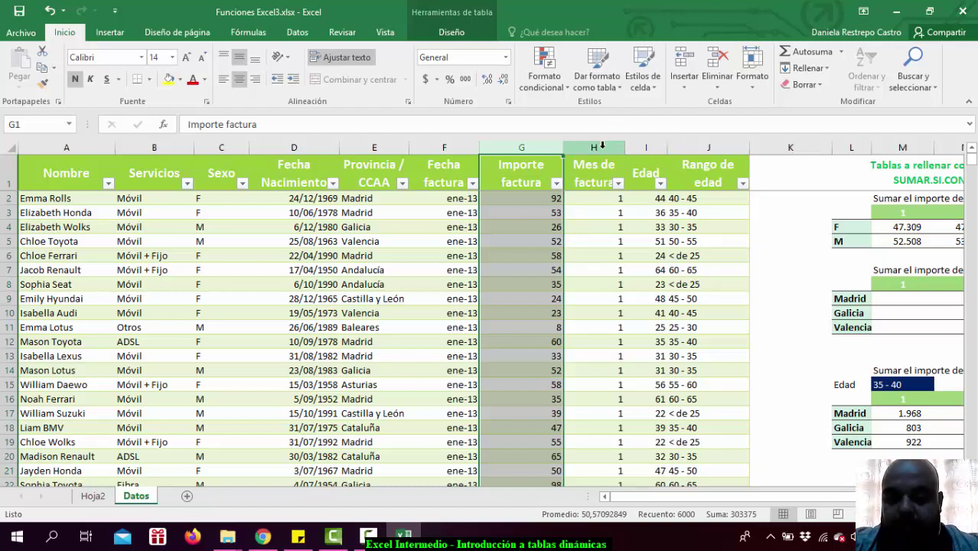
left_click(90, 498)
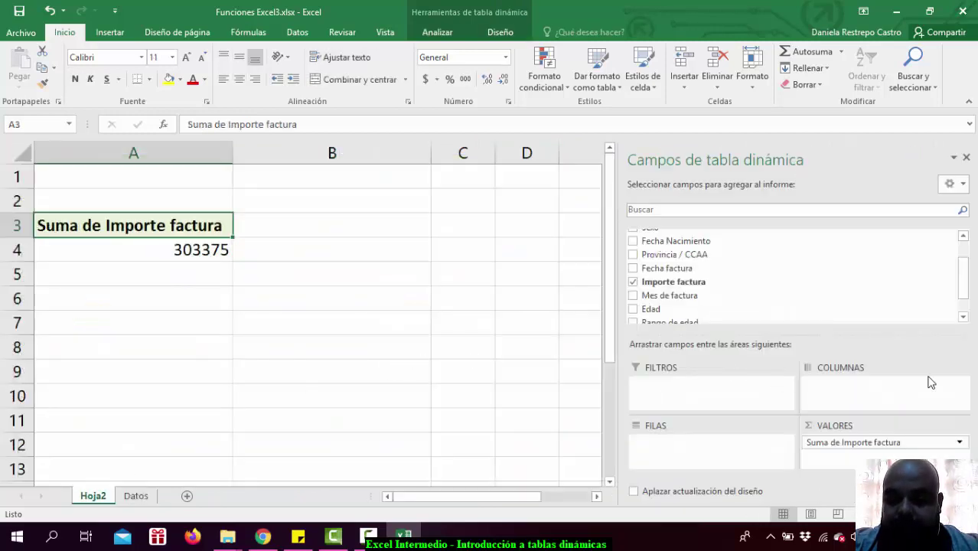
left_click(136, 496)
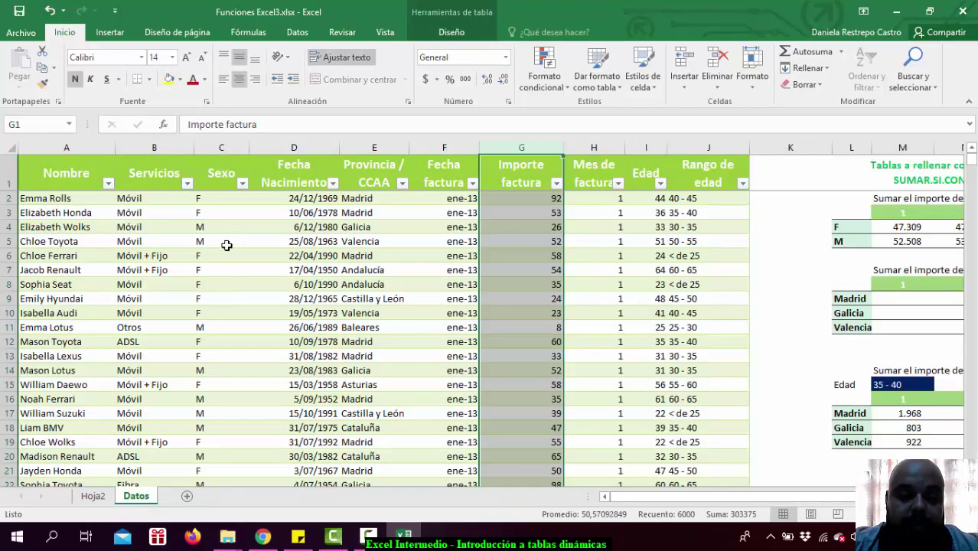
left_click(154, 147)
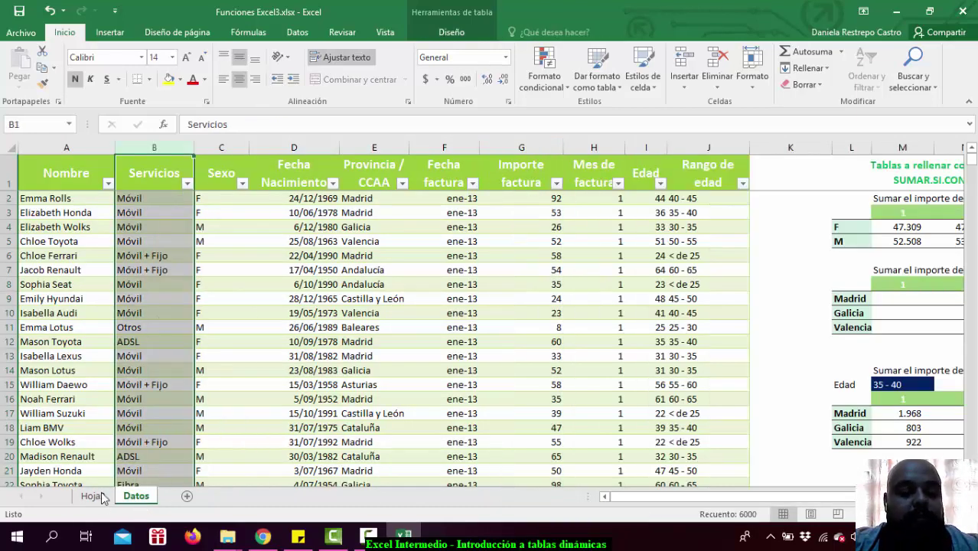
left_click(167, 193)
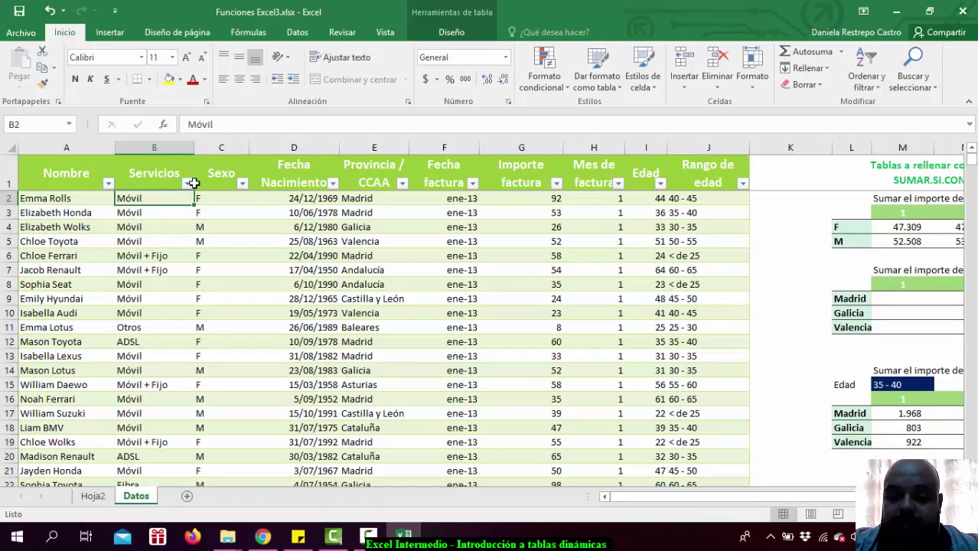
left_click(186, 254)
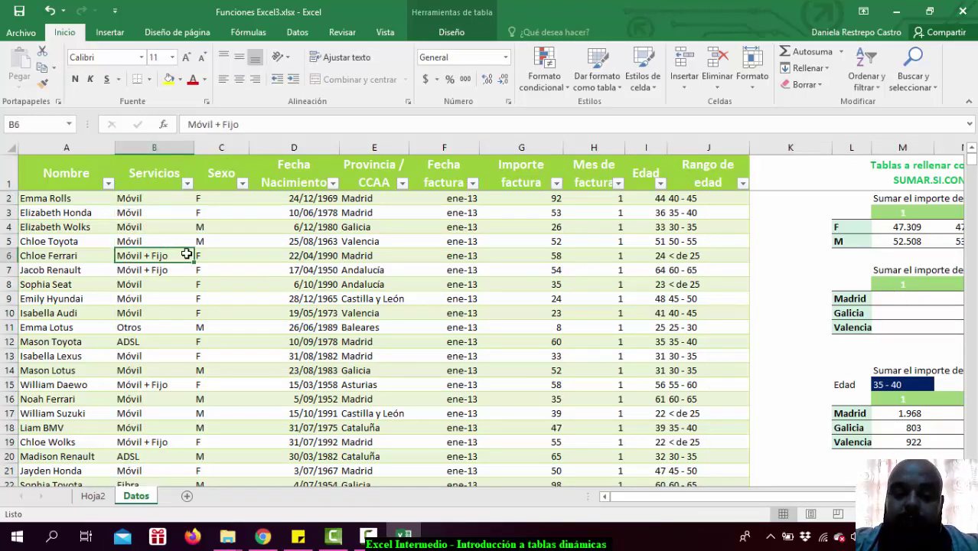
left_click(139, 342)
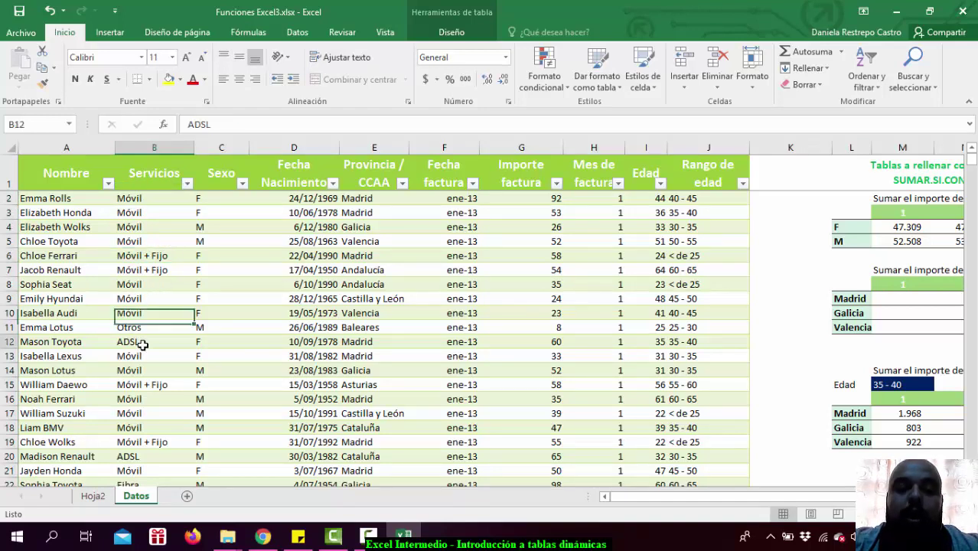
left_click(93, 496)
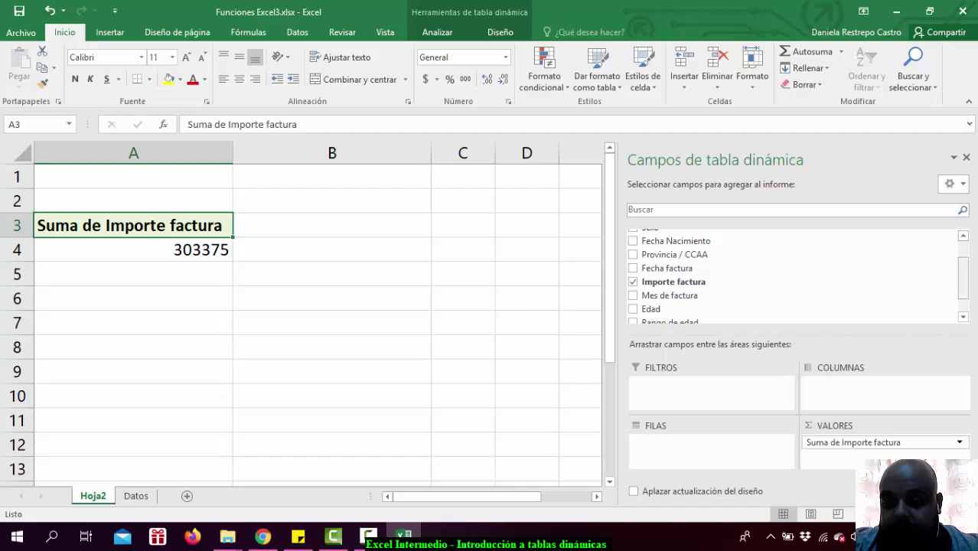
Place Servicios in FILAS to split 303375 by service, then select amounts B4:B9
left_click_drag(966, 260, 968, 238)
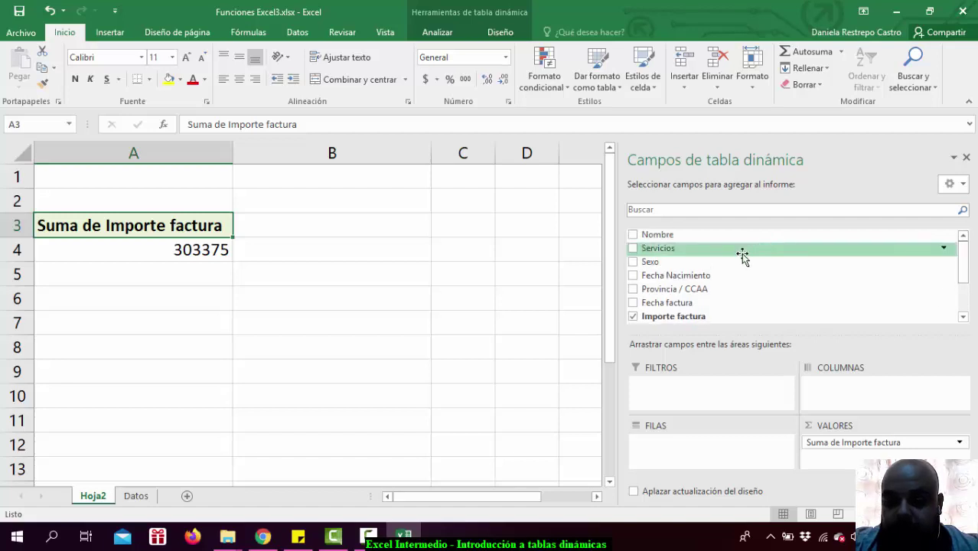
left_click_drag(697, 253, 678, 453)
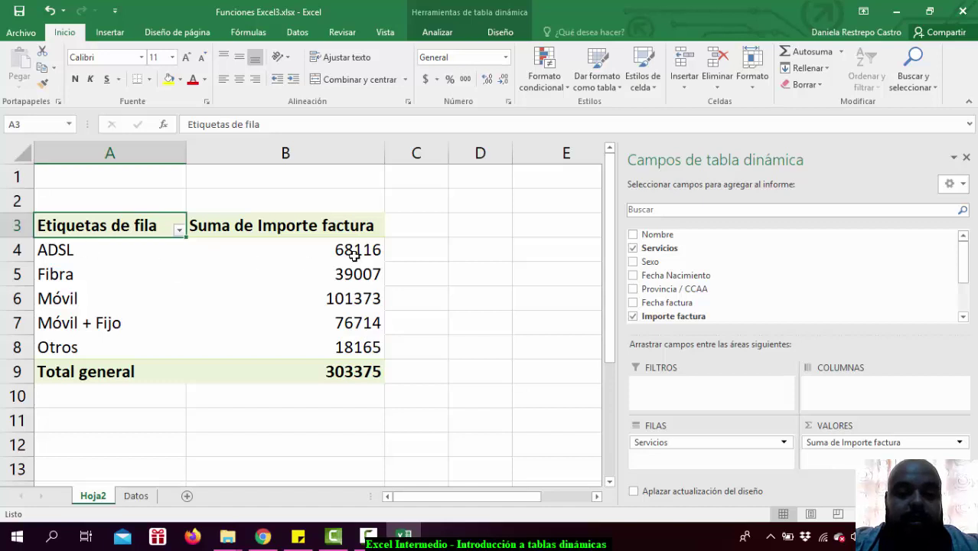
left_click_drag(355, 255, 346, 373)
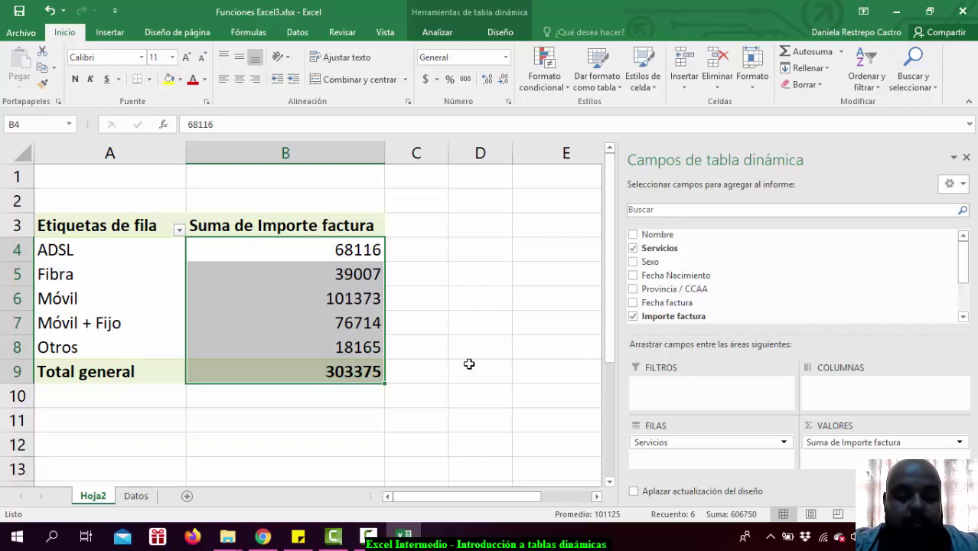
Format the summed amounts B4:B9 as currency, e.g. Móvil $ 101.373 and total $ 303.375
key("ctrl+shift+4")
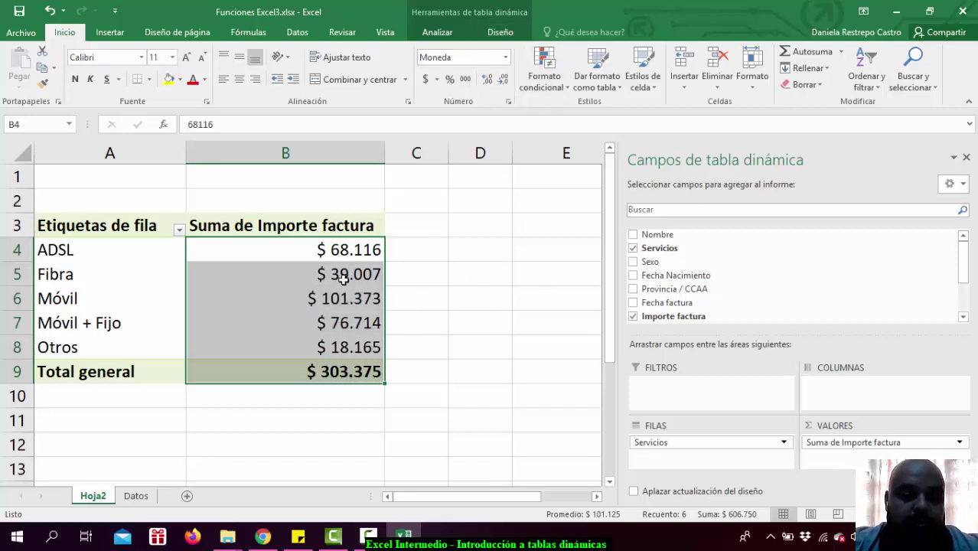
left_click(506, 57)
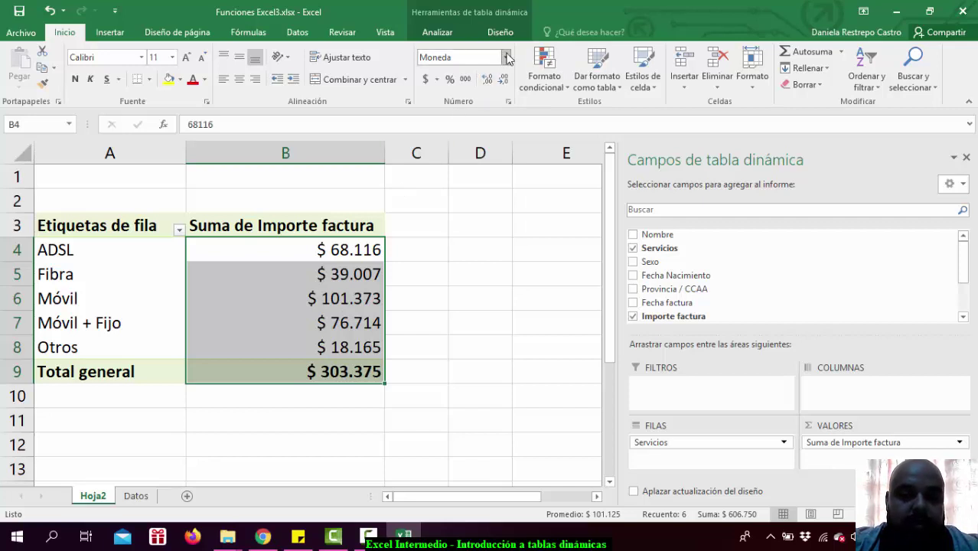
left_click(506, 57)
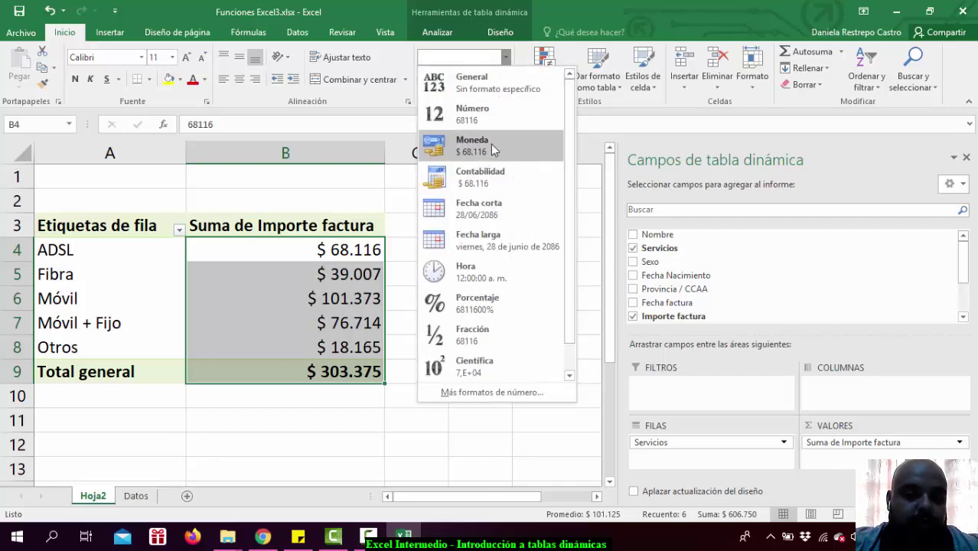
left_click(499, 9)
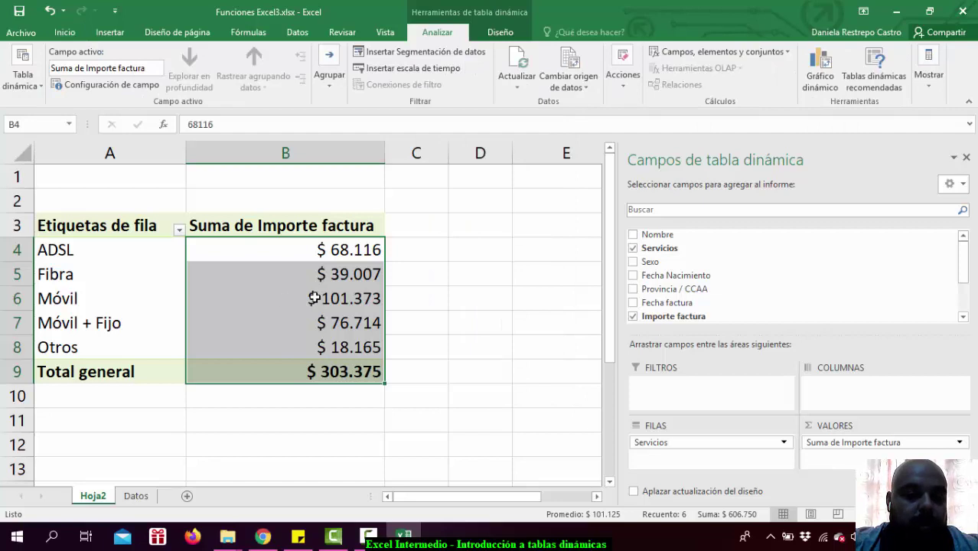
left_click(458, 307)
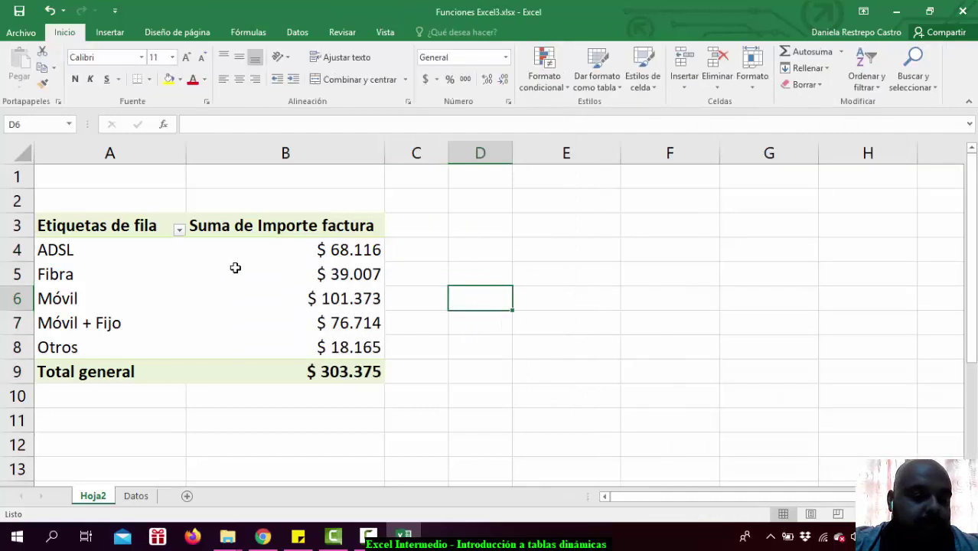
left_click(268, 253)
left_click(259, 372)
left_click_drag(268, 341, 303, 249)
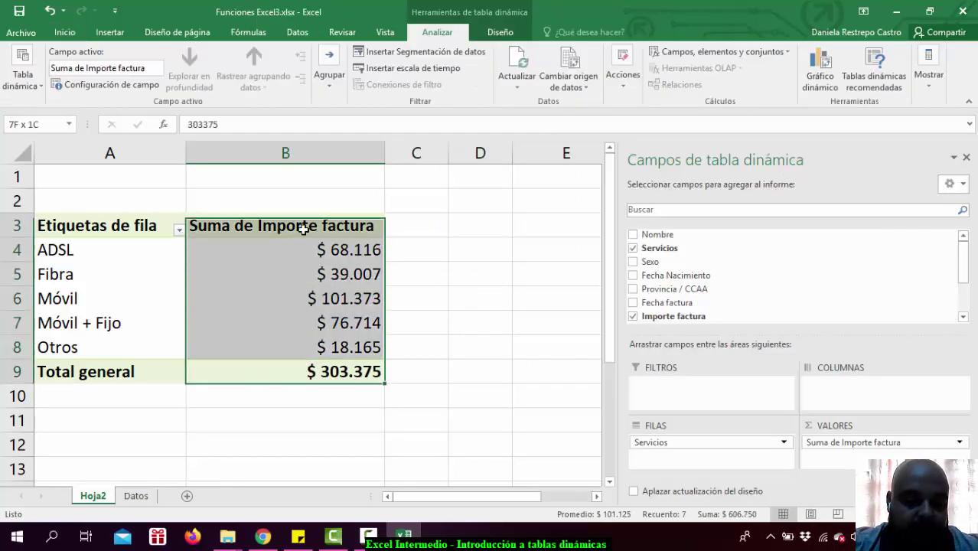
left_click(64, 32)
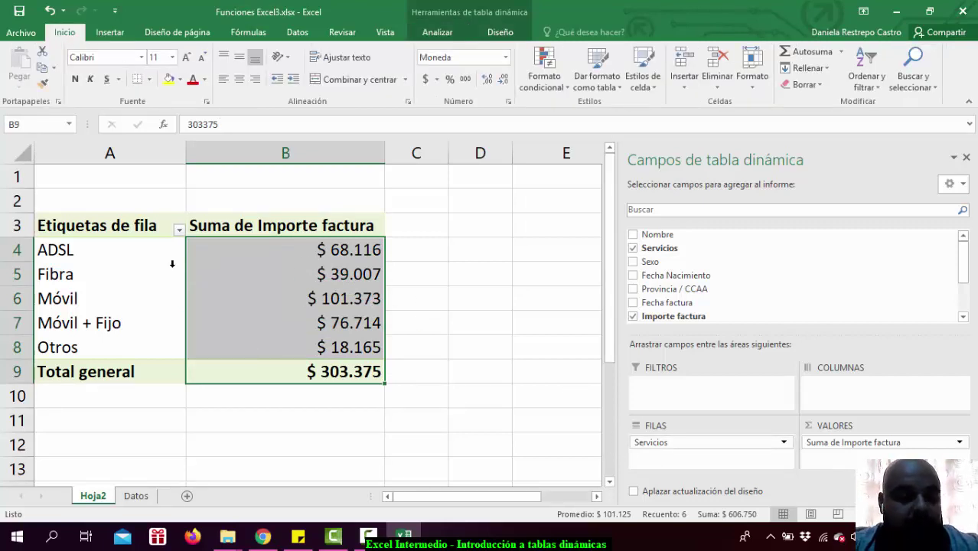
Check the ADSL and Fibra rows, then reselect a pivot value to show the PivotTable Fields pane
left_click(90, 252)
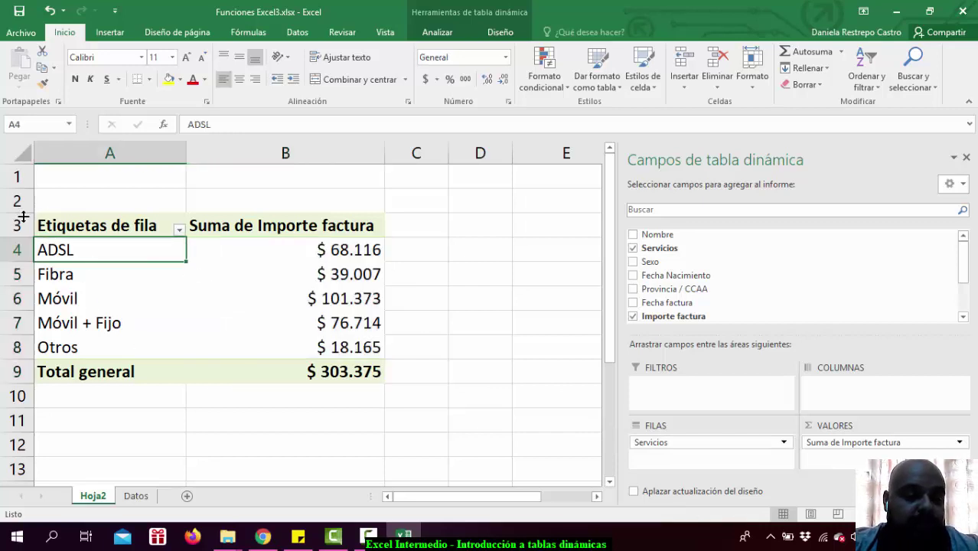
left_click(287, 251)
left_click(109, 277)
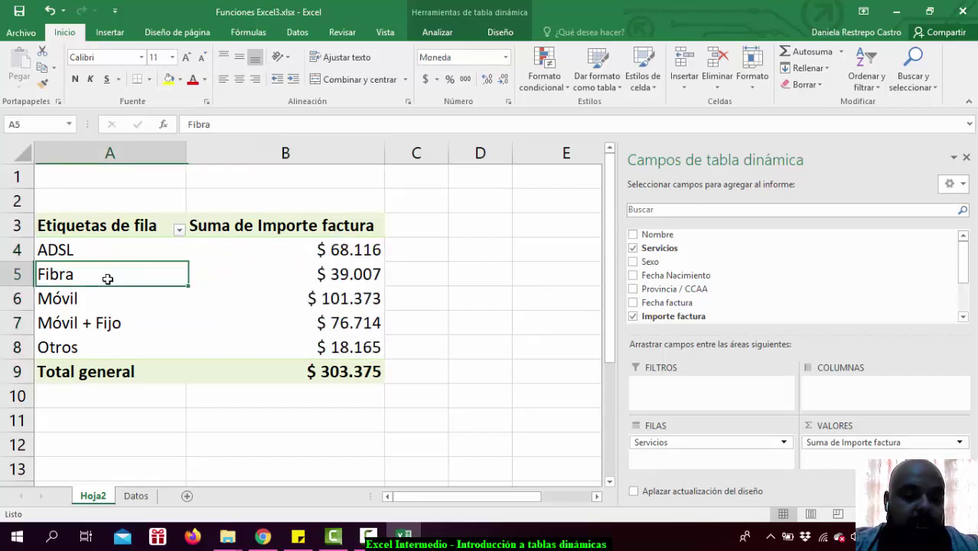
left_click(307, 278)
left_click(118, 282)
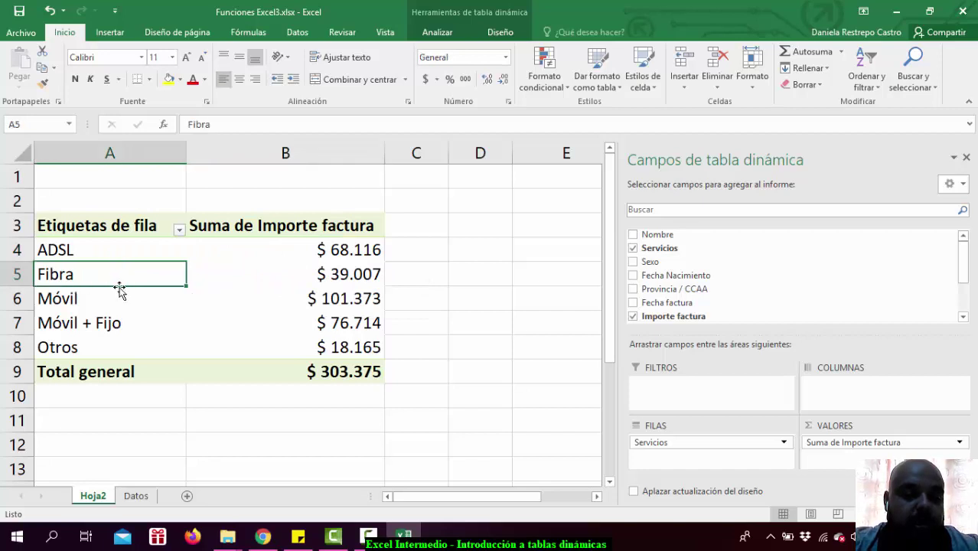
left_click(414, 297)
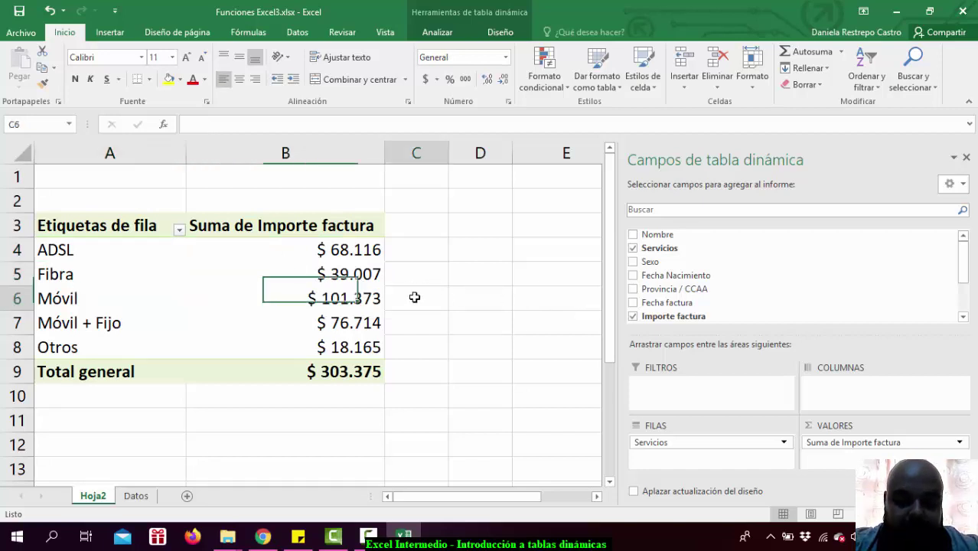
left_click(214, 274)
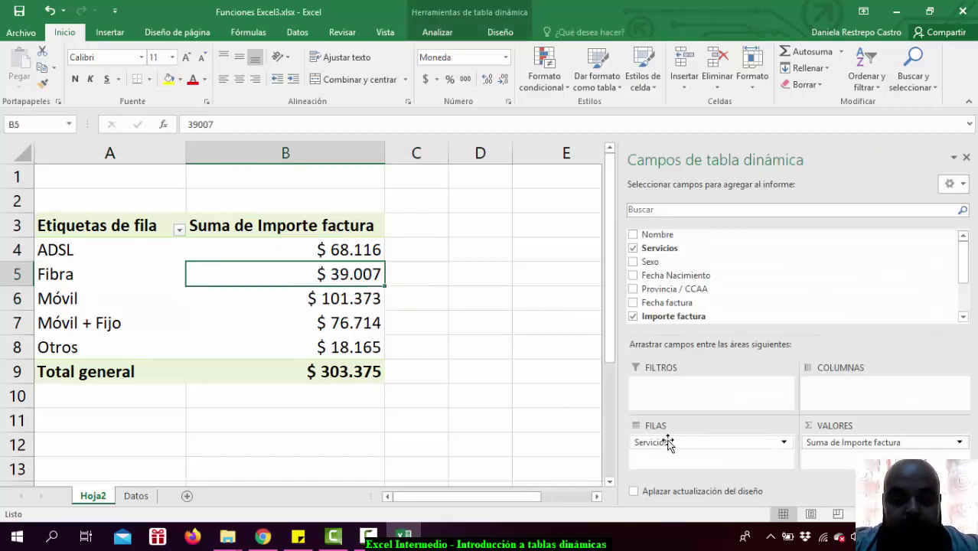
Move Servicios from FILAS to COLUMNAS so services run across the pivot's columns
mouse_move(664, 442)
left_mouse_down()
mouse_move(869, 396)
mouse_move(853, 386)
left_mouse_up()
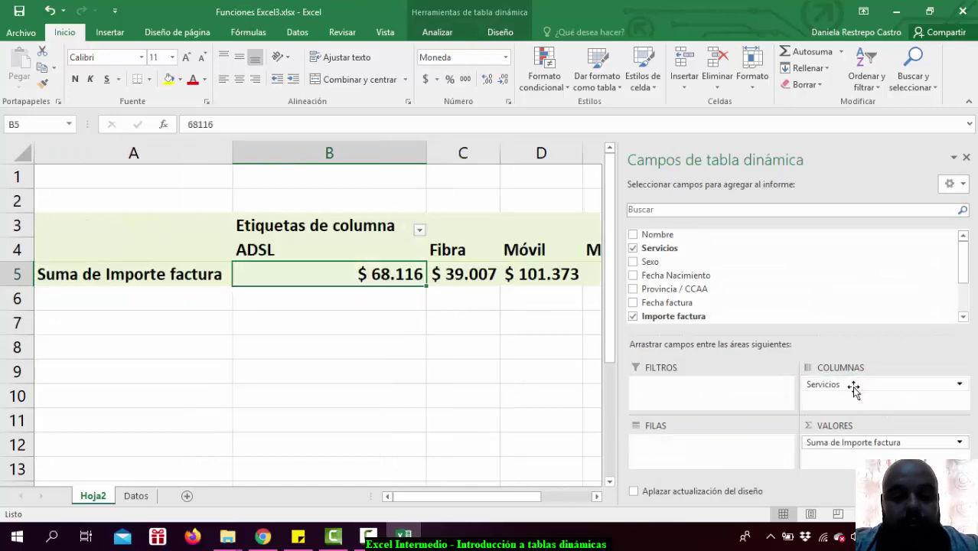
left_click(397, 385)
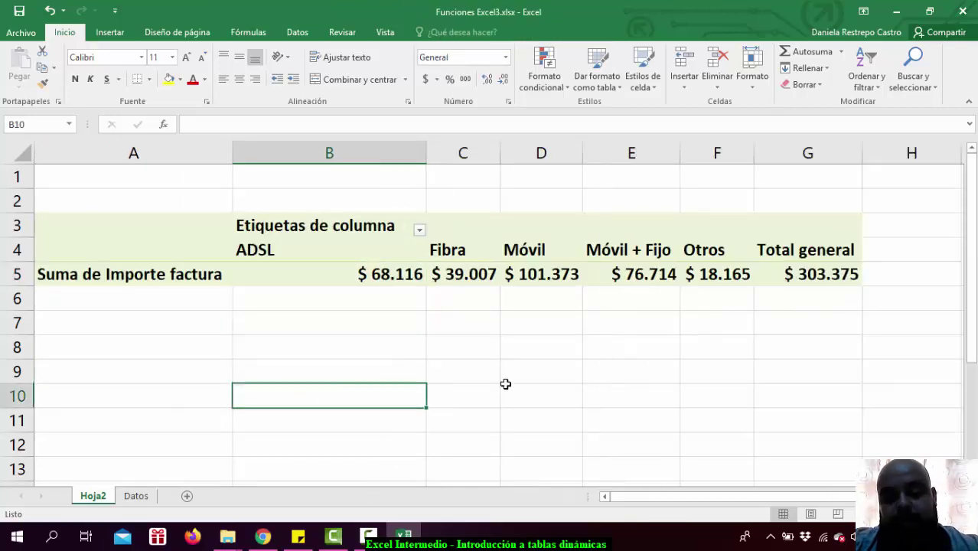
left_click(356, 259)
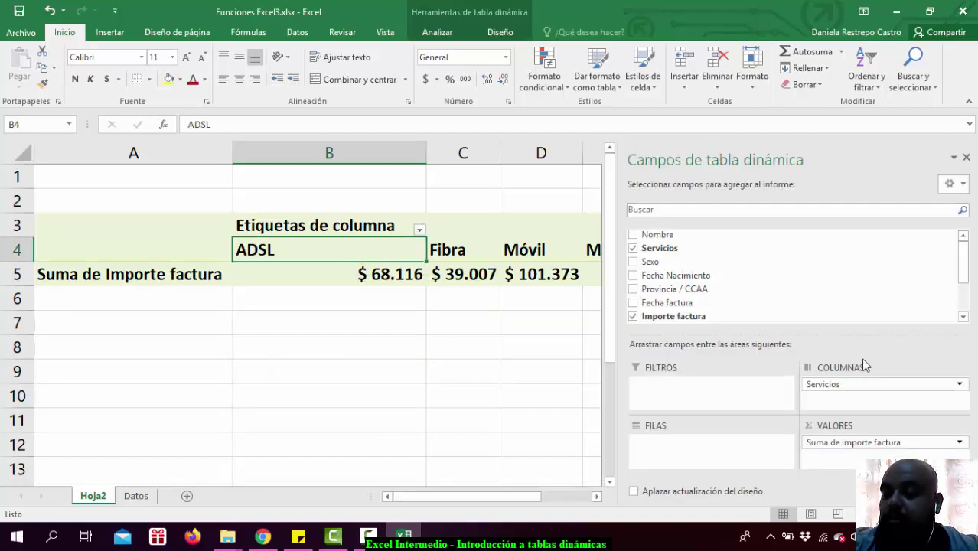
left_click(391, 387)
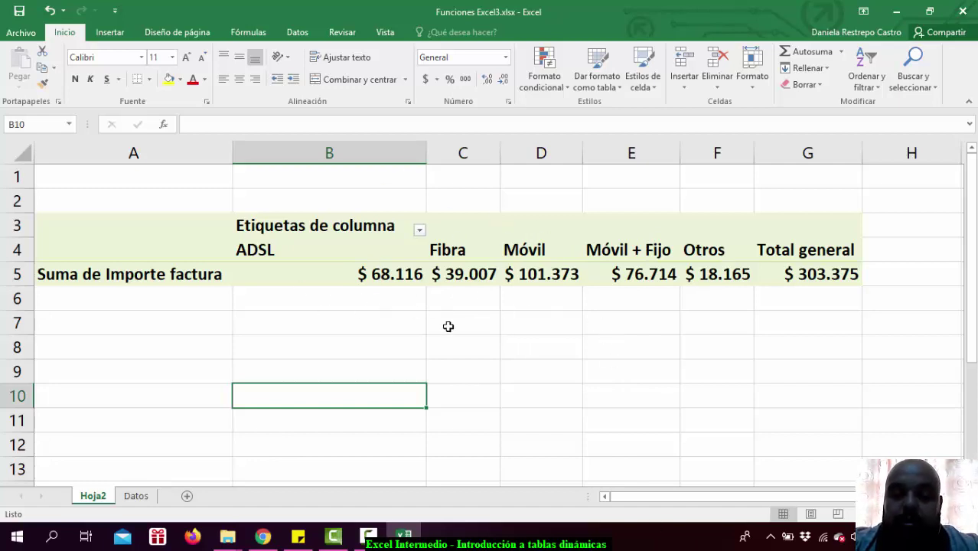
Browse the cells beside the column layout and reselect a pivot value to show the field list
left_click(419, 324)
key("Right")
key("Right")
key("Right")
key("Right")
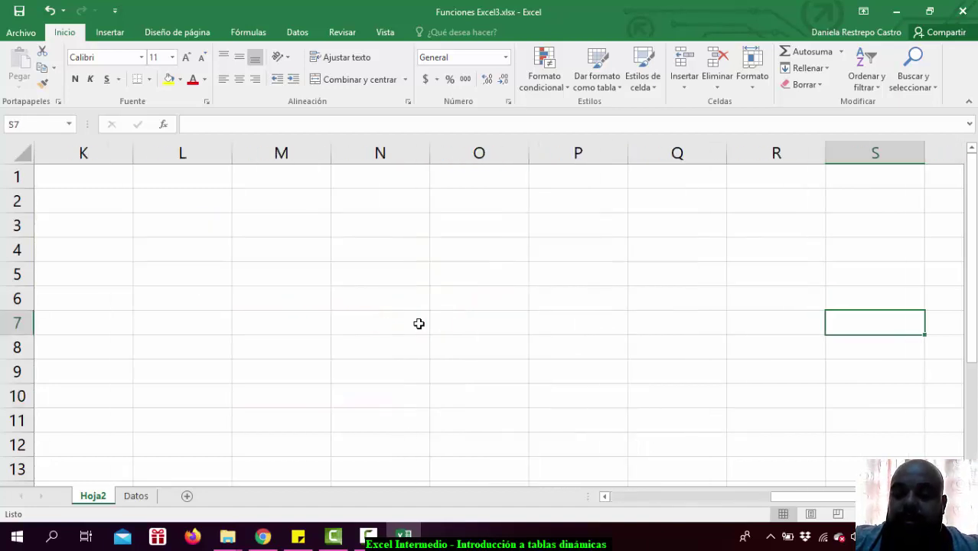
key("Right")
key("Right")
key("Right")
key("Left")
key("Left")
key("Left")
key("Left")
key("Left")
key("Left")
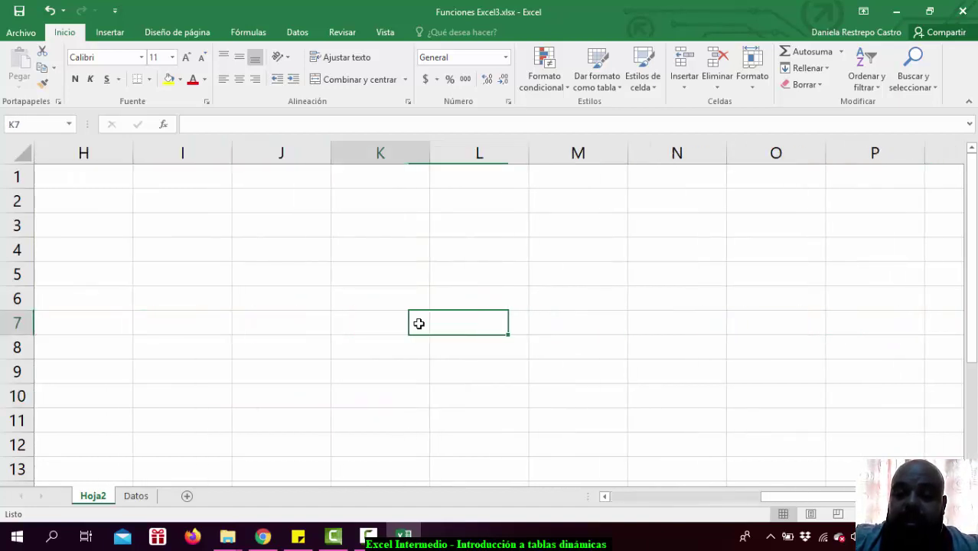
key("Left")
key("Left")
key("Left")
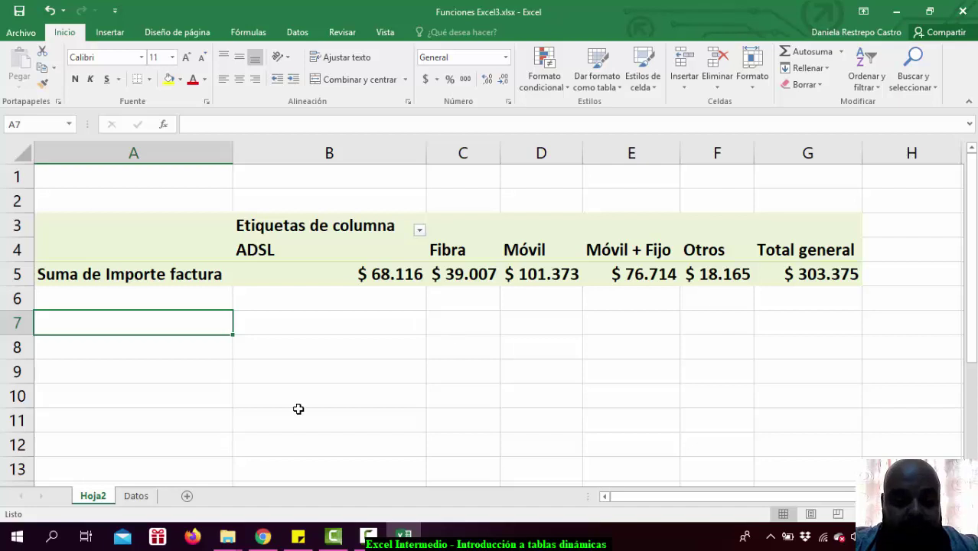
left_click(389, 280)
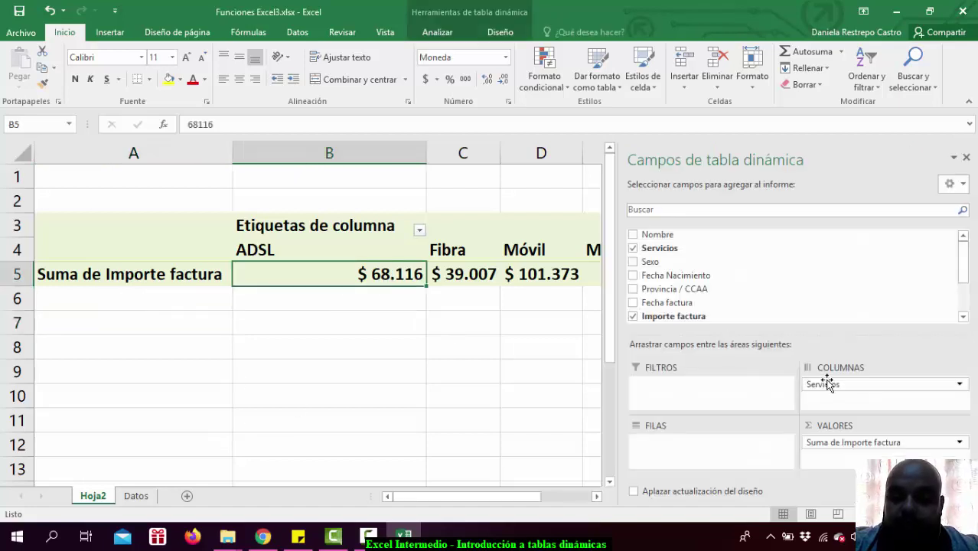
Move Servicios from COLUMNAS back to FILAS, listing each service's sum down to $ 303.375
left_click_drag(823, 384, 715, 459)
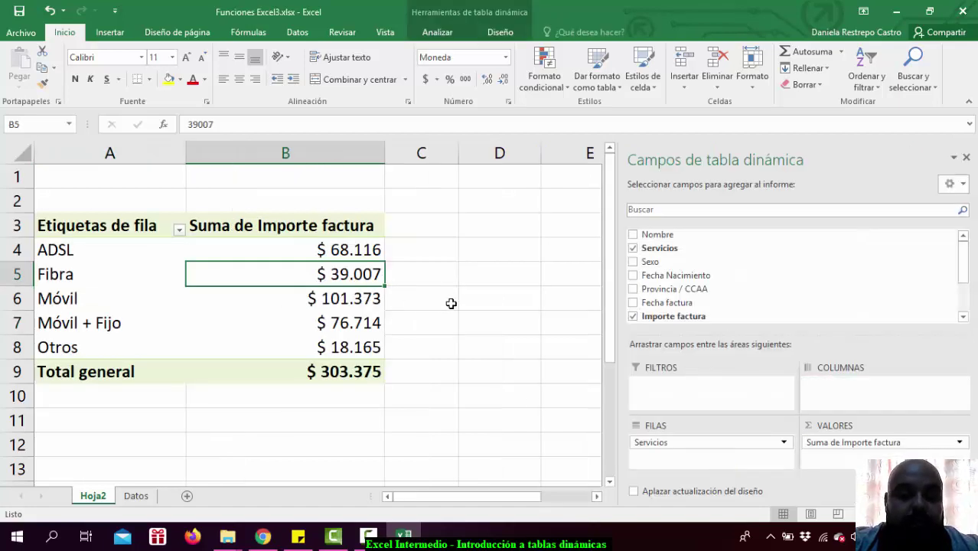
left_click(450, 304)
key("Down")
key("Down")
key("Down")
key("Down")
key("Down")
key("Down")
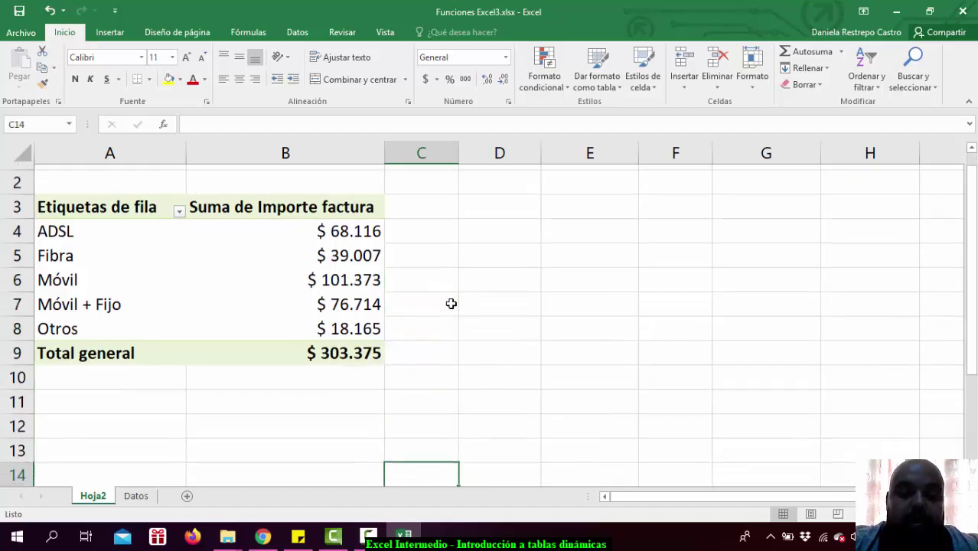
key("Up")
key("Up")
key("Up")
key("Up")
key("Up")
key("Up")
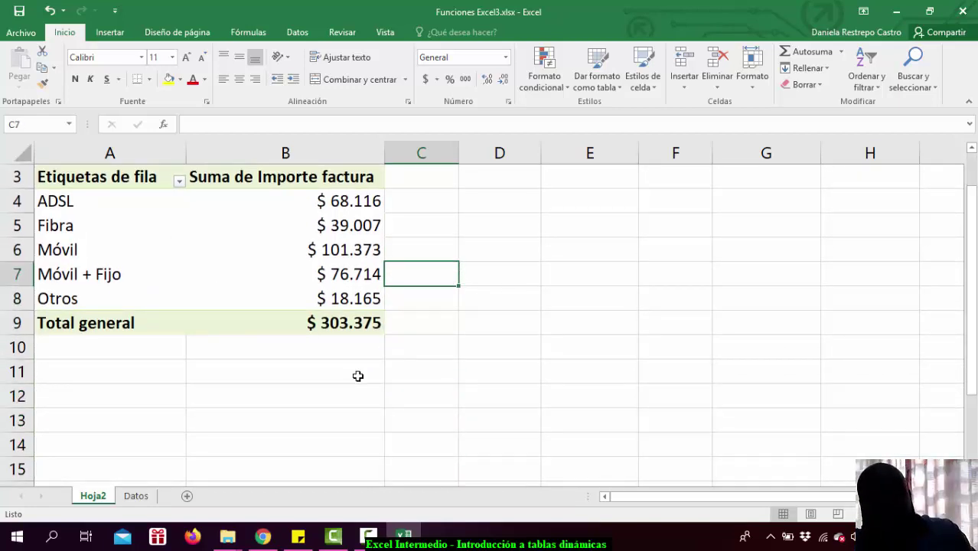
left_click(298, 243)
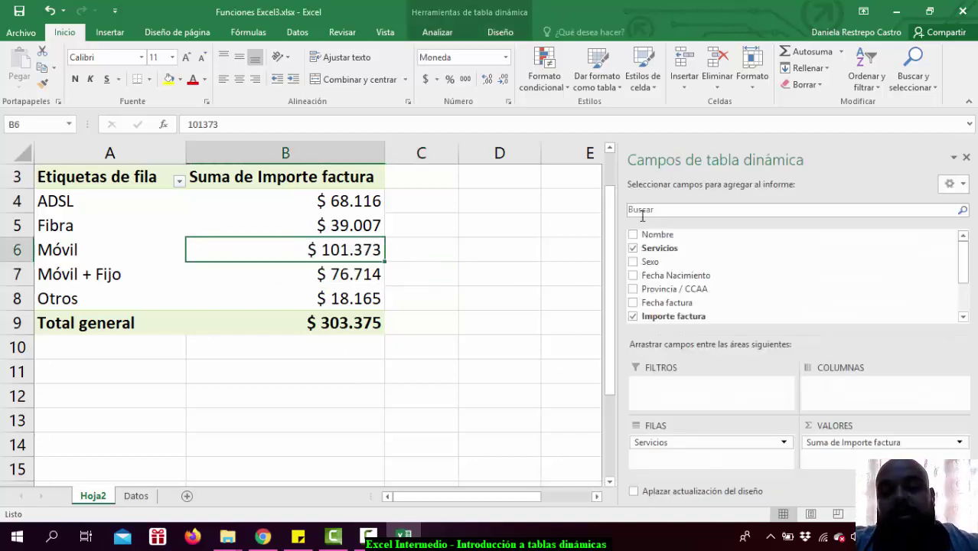
left_click_drag(610, 206, 610, 171)
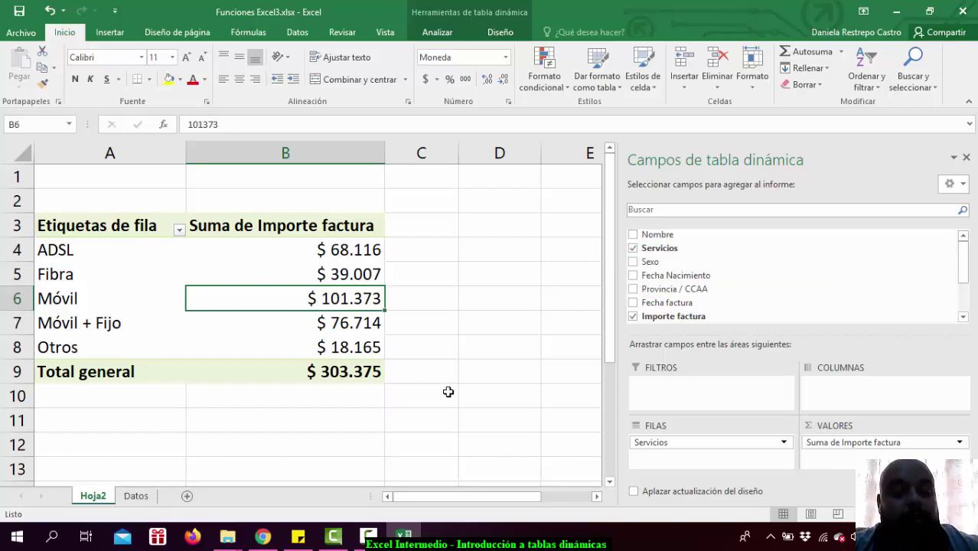
Add Provincia / CCAA to COLUMNAS, crossing services with regions such as Andalucía and Madrid
left_click_drag(678, 289, 881, 409)
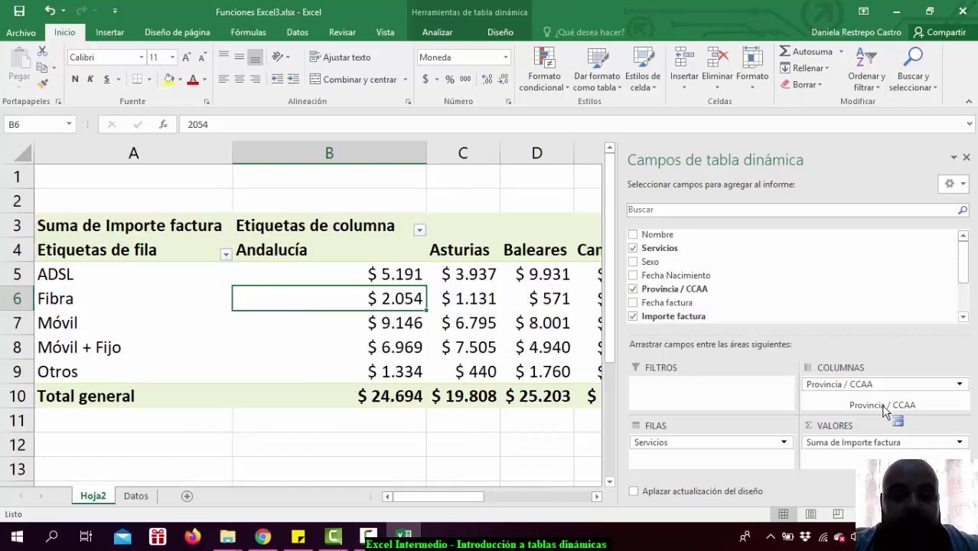
left_click(390, 451)
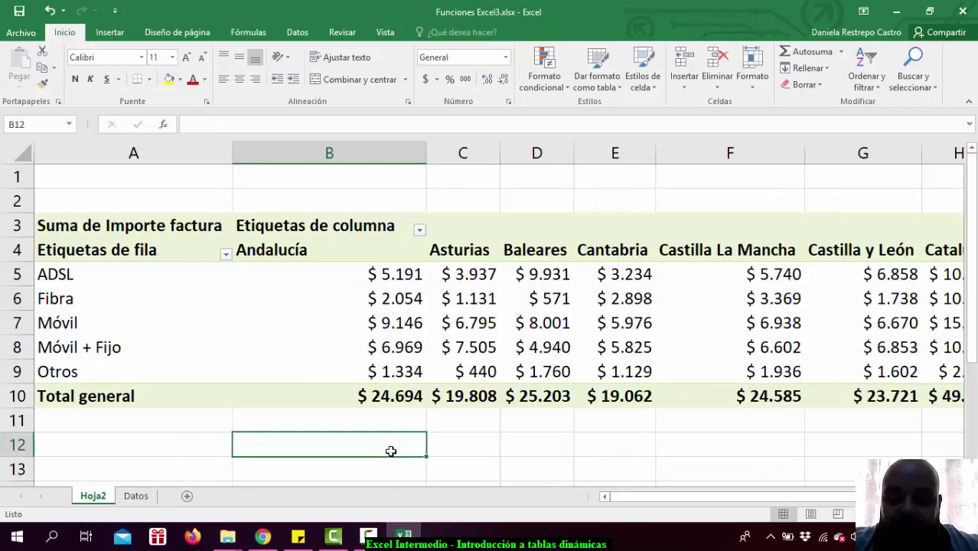
key("Right")
key("Right")
key("Right")
key("Right")
key("Right")
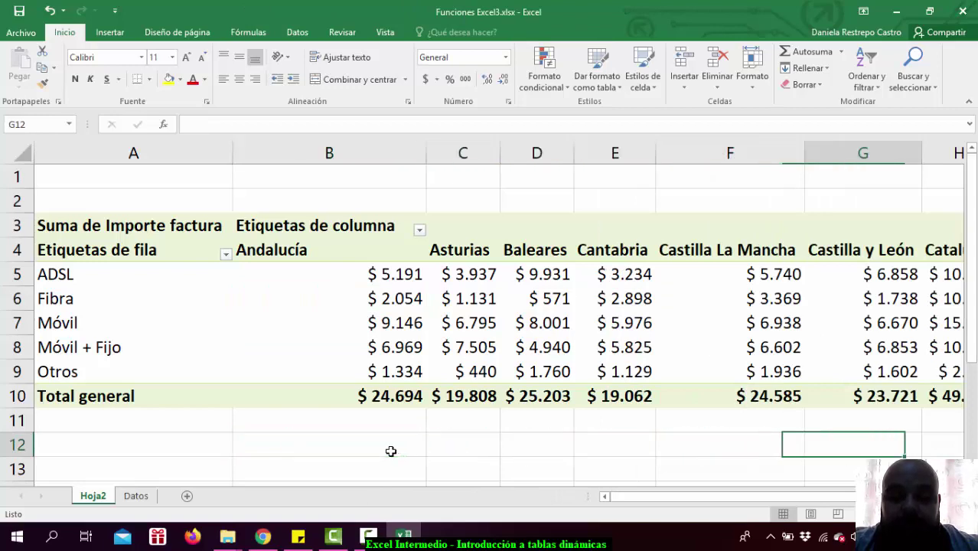
key("Right")
key("Right")
key("Right")
key("Right")
key("Right")
key("Right")
key("Right")
key("Right")
key("Right")
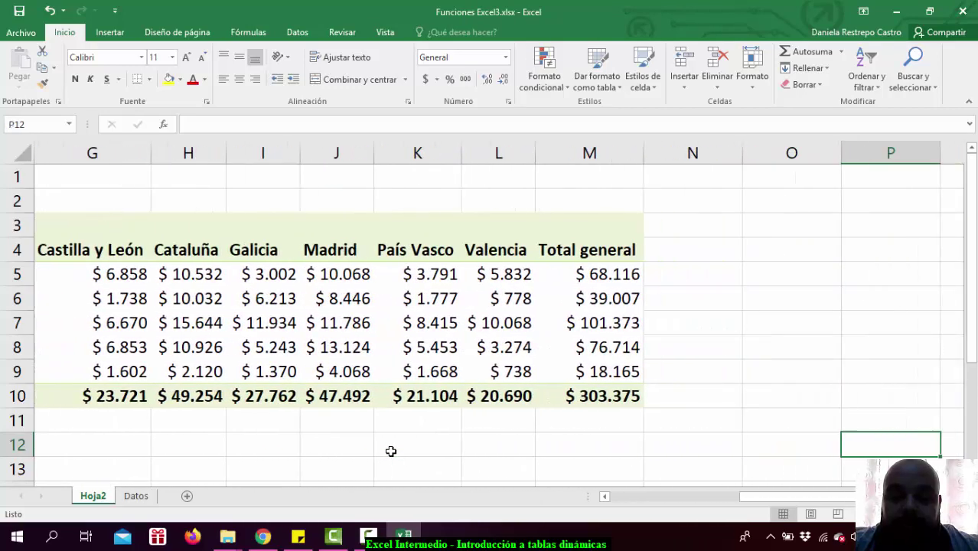
key("Left")
key("Left")
key("Left")
key("Left")
key("Left")
key("Left")
key("Left")
key("Left")
key("Left")
key("Left")
key("Left")
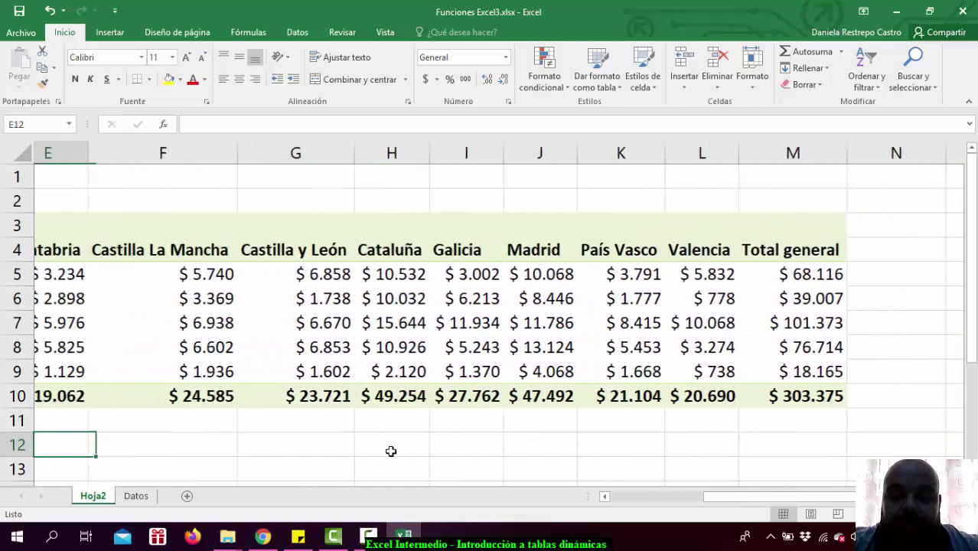
key("Left")
key("Left")
key("Left")
key("Left")
Browse the region totals, e.g. Cataluña $ 49.254, and select the whole pivot range A4:M10
key("Up")
key("Up")
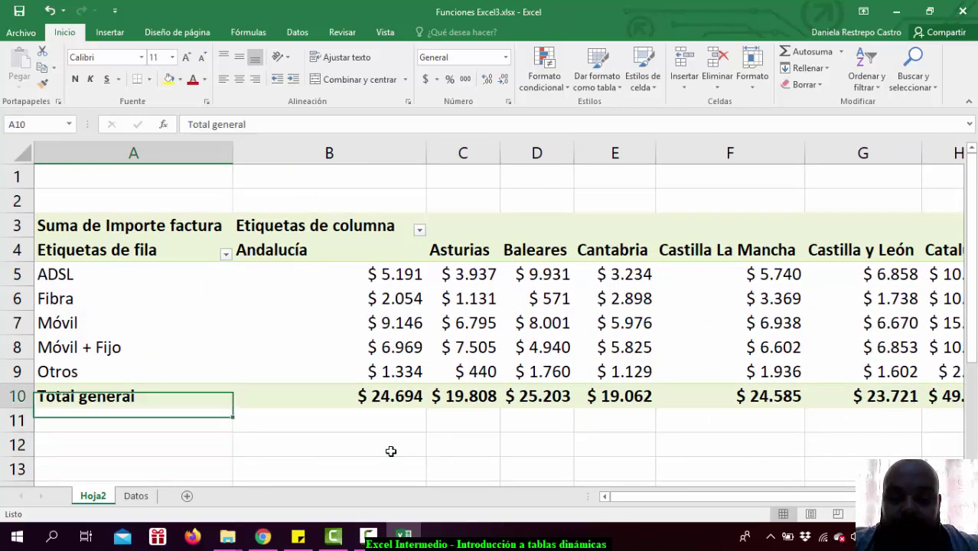
key("Right")
key("Right")
key("Right")
key("Right")
key("Right")
key("Right")
key("Right")
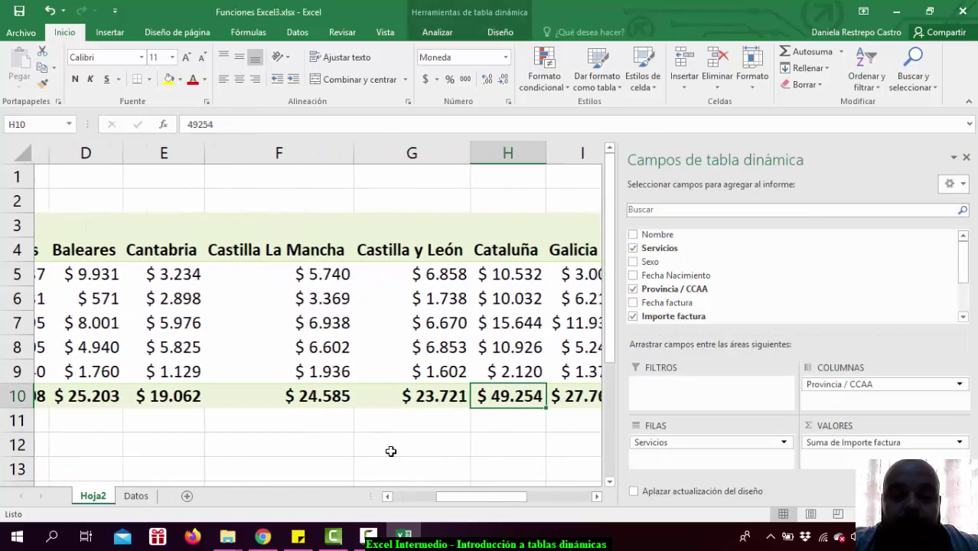
key("Down")
key("Left")
key("Right")
key("Right")
key("Right")
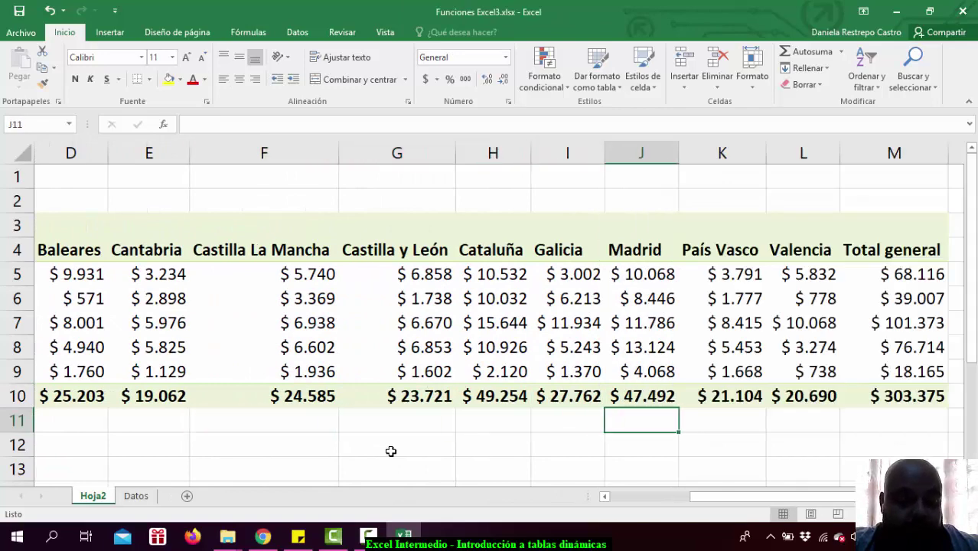
key("Right")
key("Right")
key("Right")
key("Right")
key("Right")
key("Left")
key("Left")
key("Left")
key("Left")
key("Left")
key("Left")
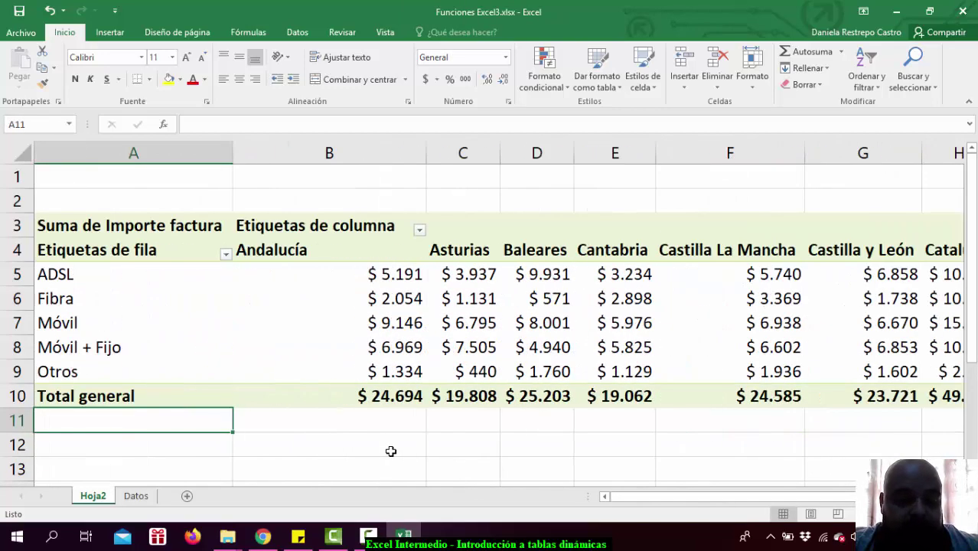
key("Right")
key("Right")
key("Right")
key("Right")
key("Right")
key("Right")
key("Left")
key("Left")
key("Left")
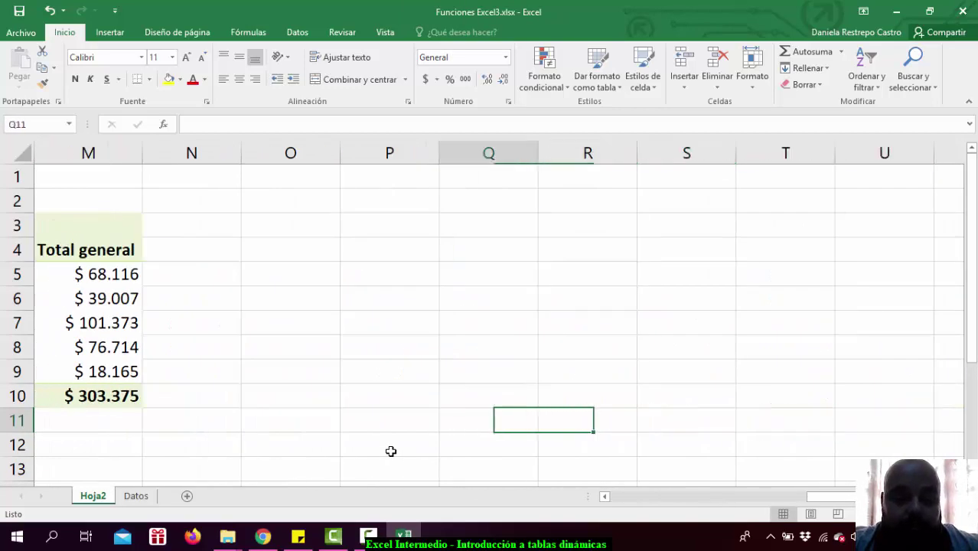
key("Left")
key("Left")
key("Left")
key("Left")
key("Up")
key("ctrl+shift+Up")
key("ctrl+shift+Left")
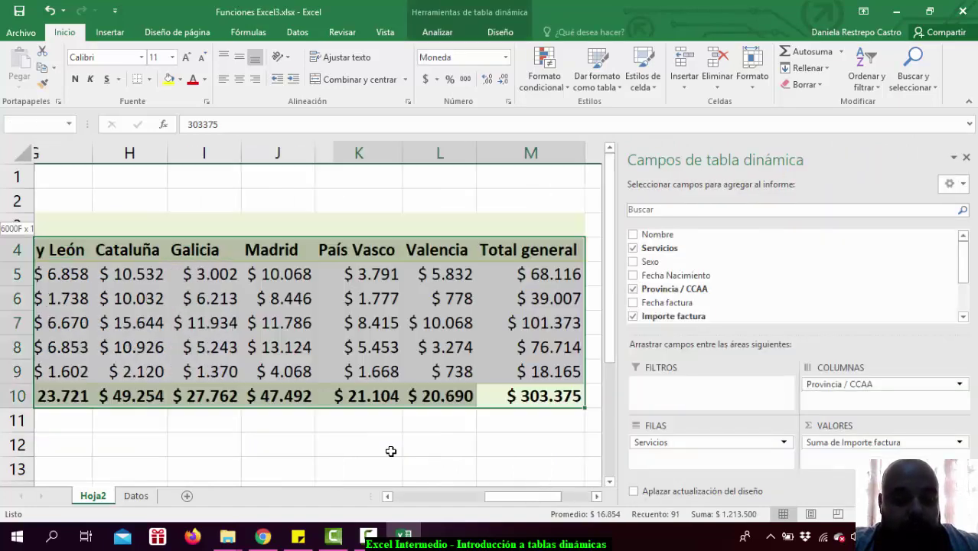
Set print options to Orientación horizontal, Carta paper and Ajustar hoja en una página, then return
key("ctrl+p")
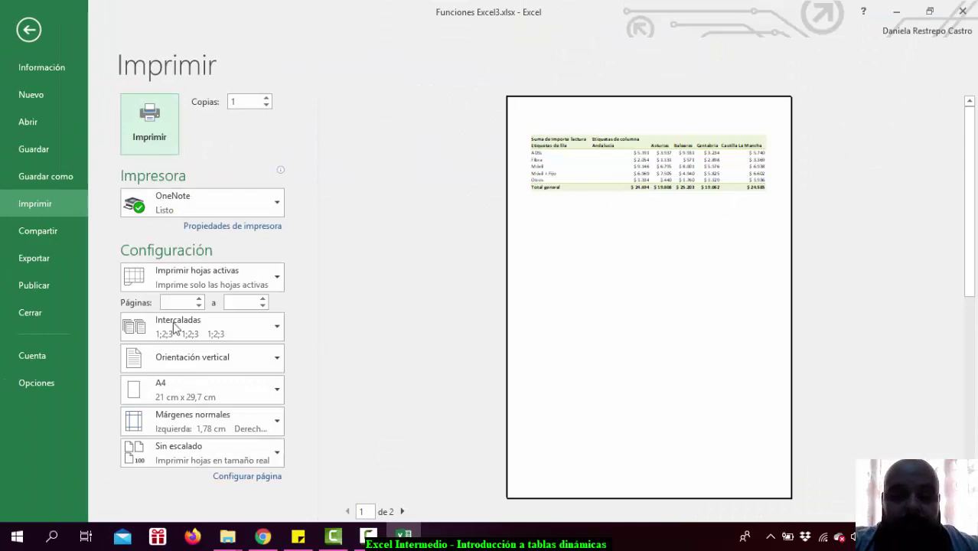
left_click(242, 361)
key("Escape")
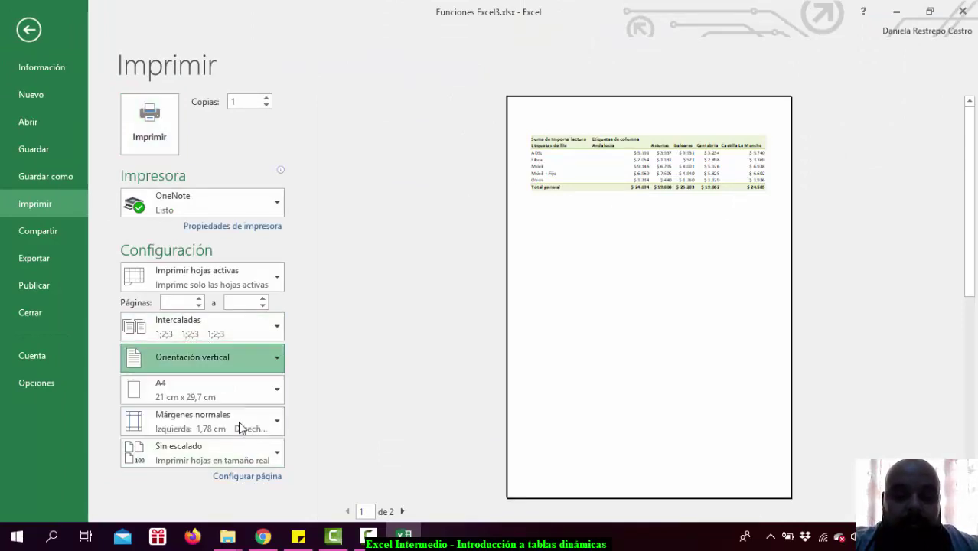
left_click(235, 382)
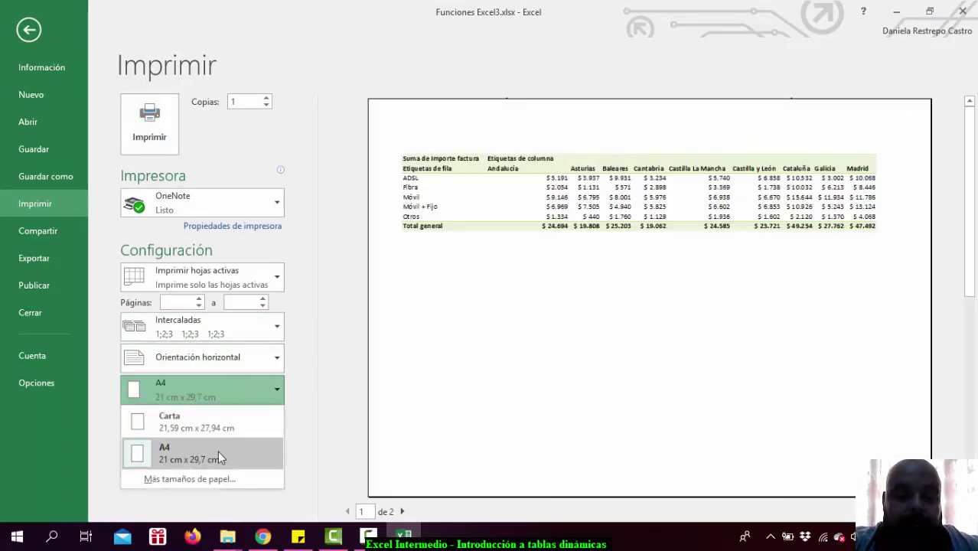
left_click(228, 417)
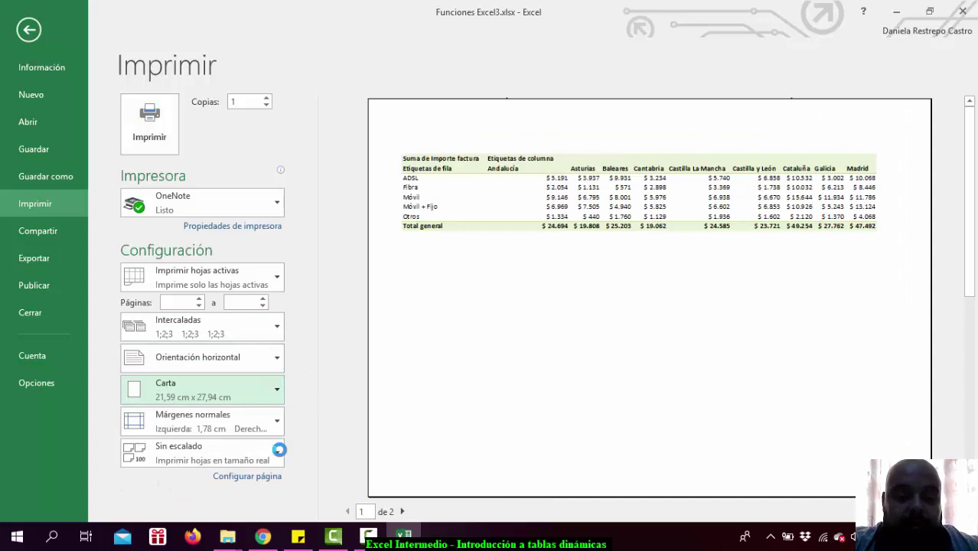
left_click(252, 455)
key("Escape")
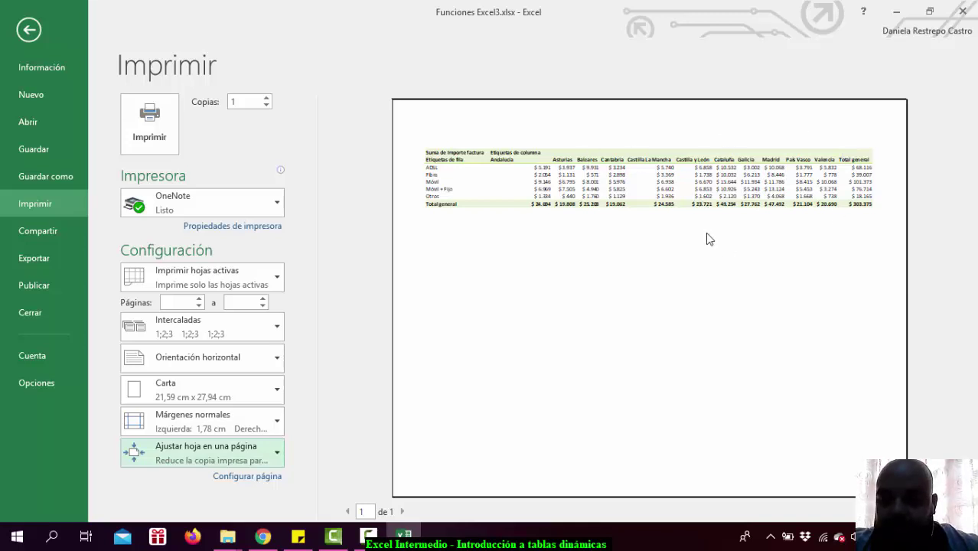
left_click(28, 30)
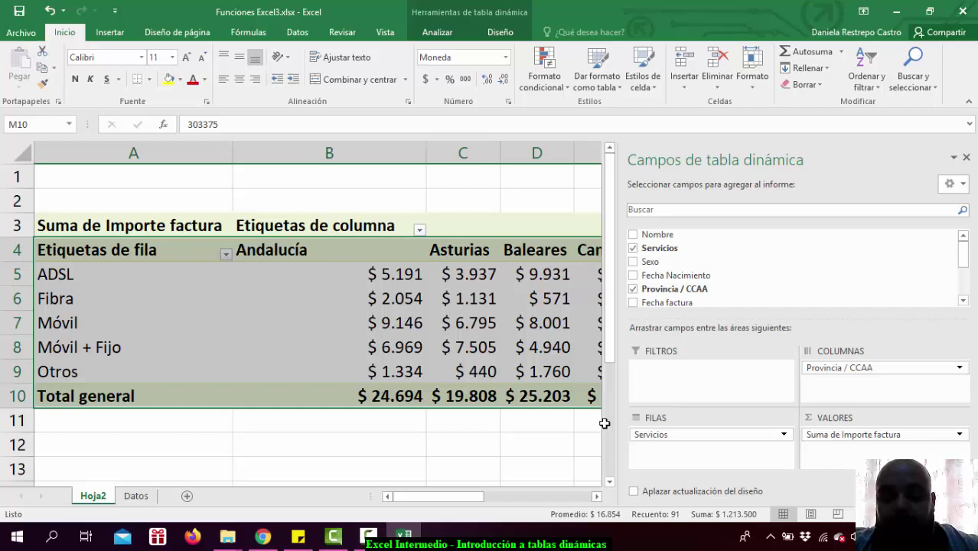
left_click_drag(874, 369, 731, 386)
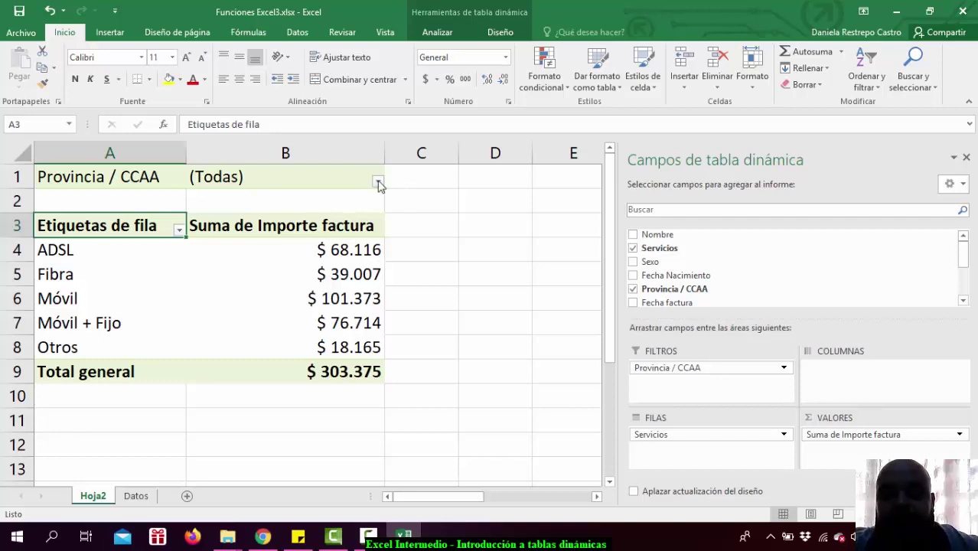
left_click(378, 182)
left_click(259, 240)
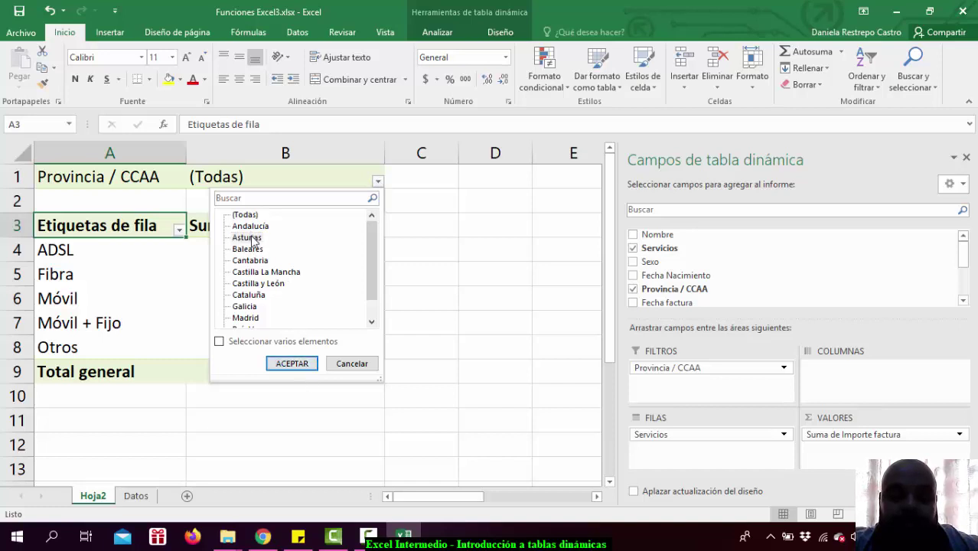
left_click(294, 364)
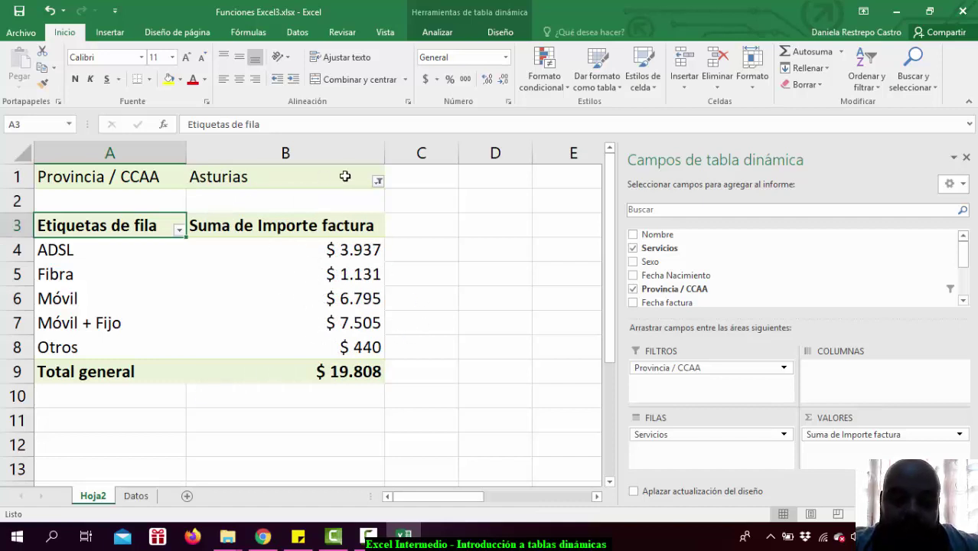
left_click(378, 182)
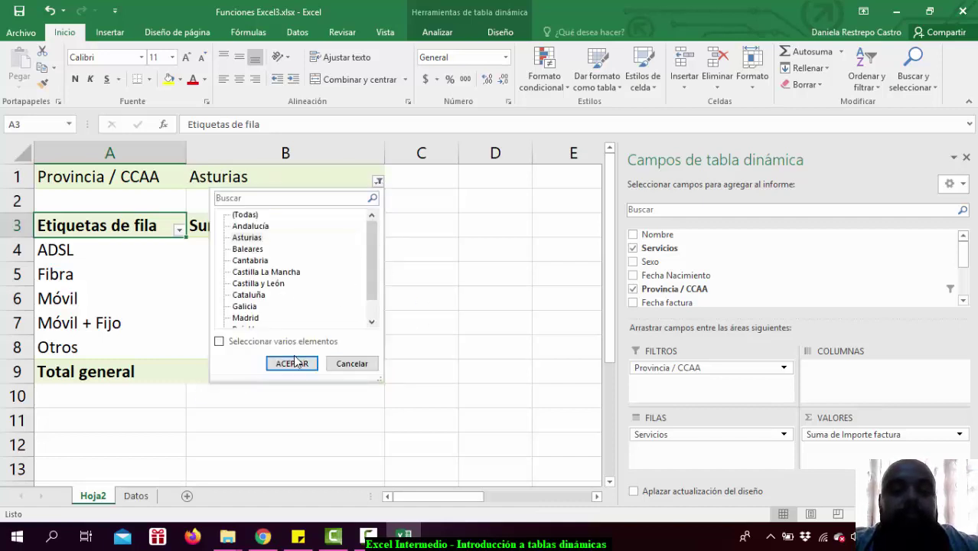
left_click(245, 318)
left_click(295, 363)
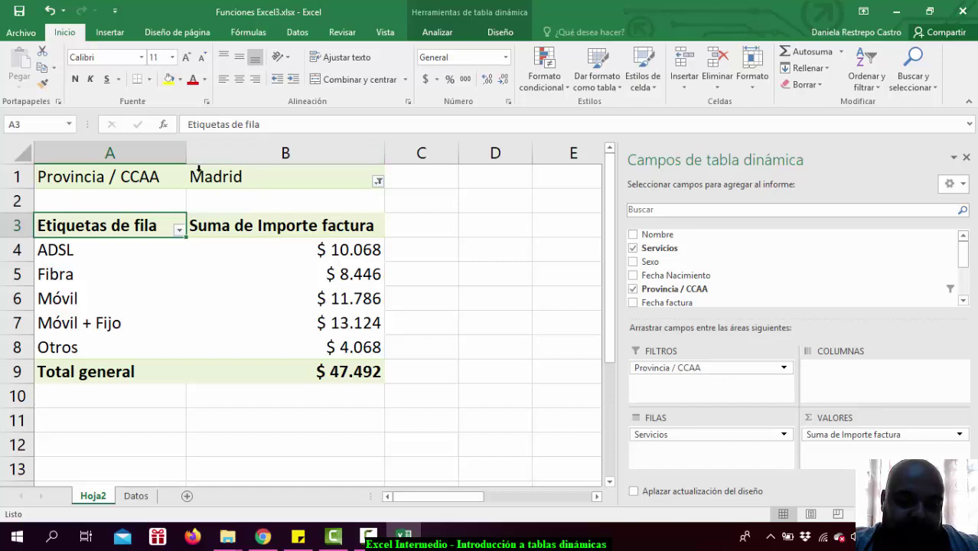
left_click(378, 183)
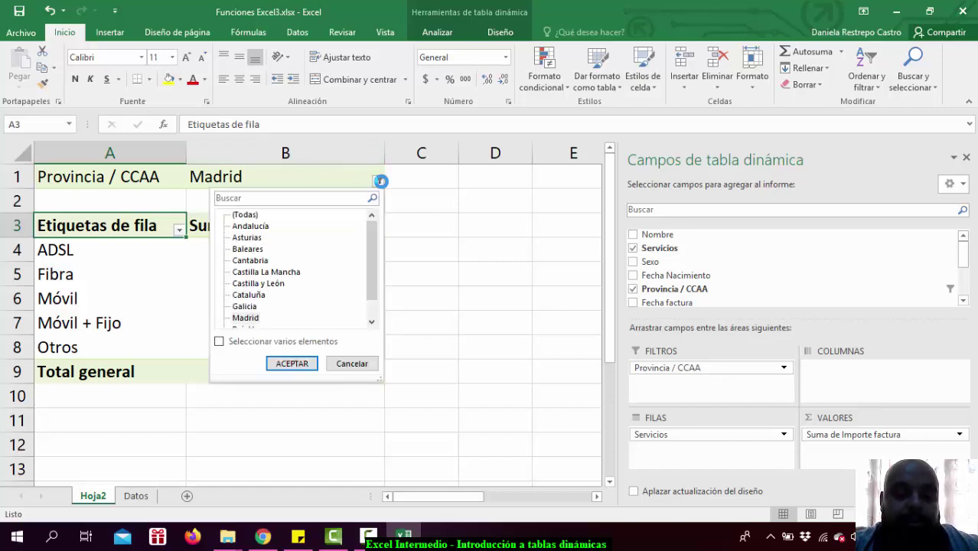
left_click(219, 342)
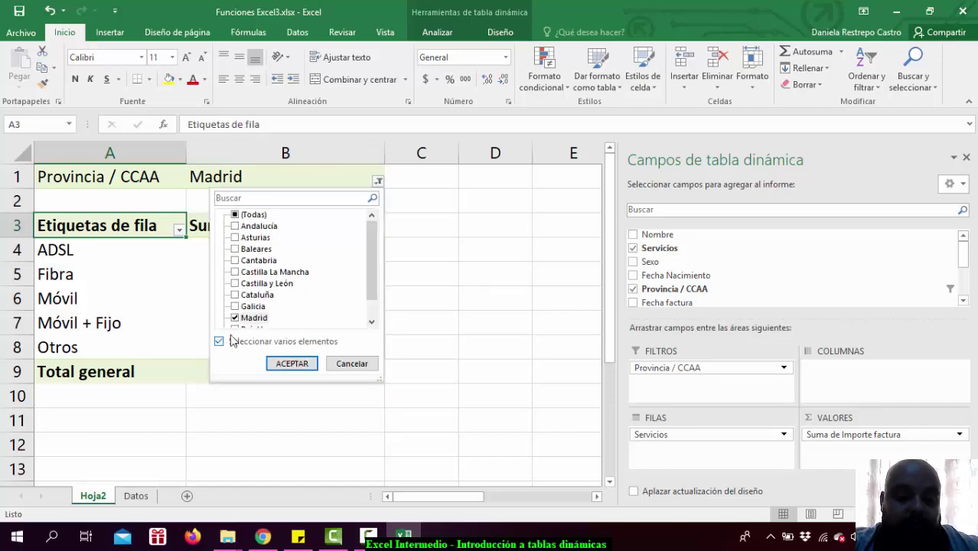
left_click(236, 238)
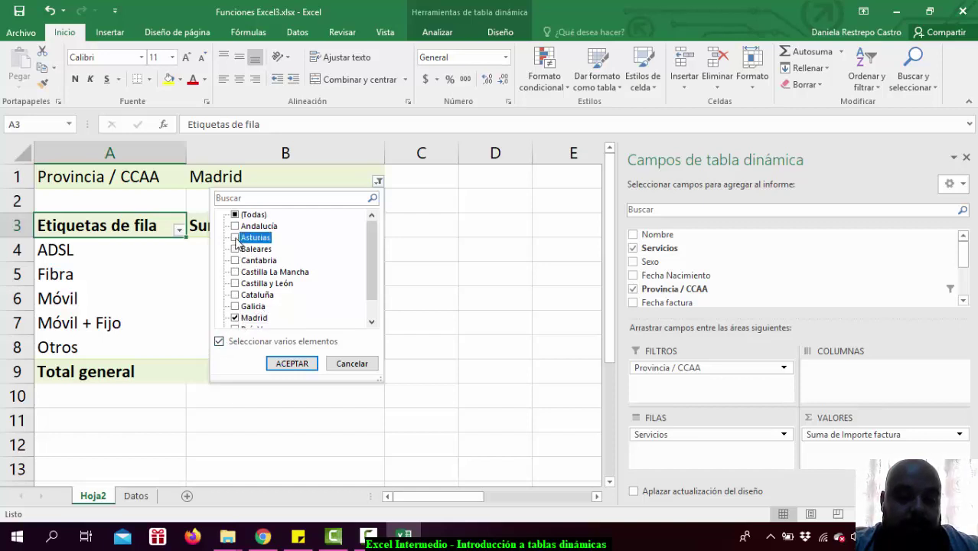
left_click(291, 364)
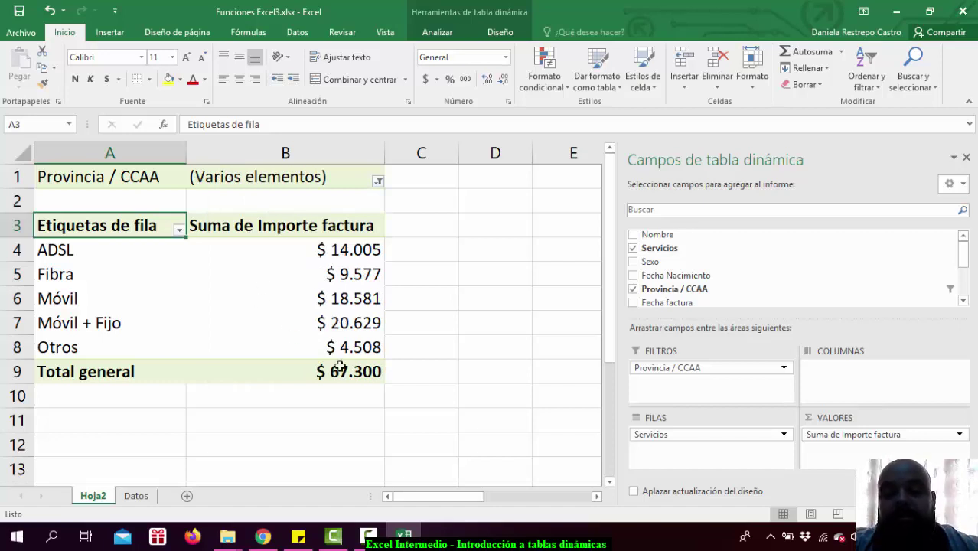
mouse_move(339, 367)
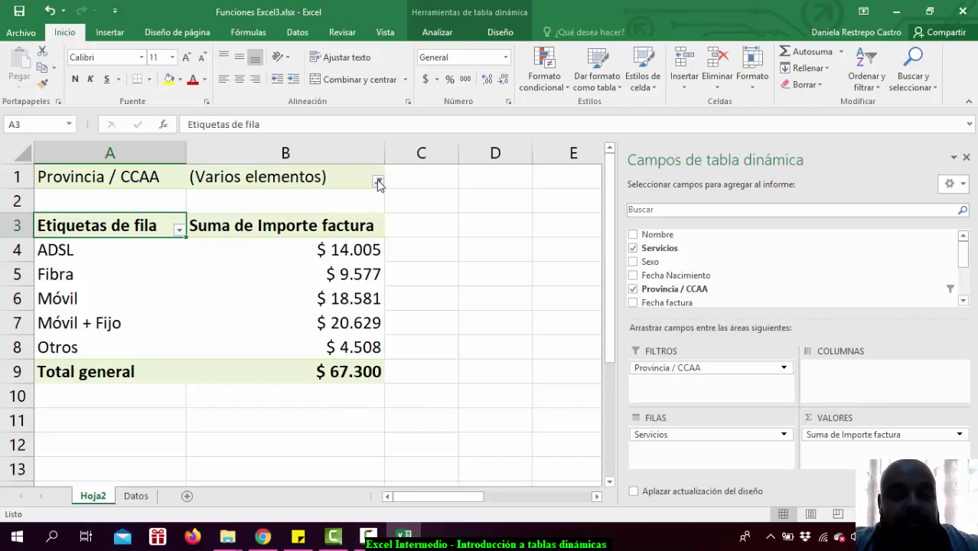
left_click(378, 182)
left_click(236, 216)
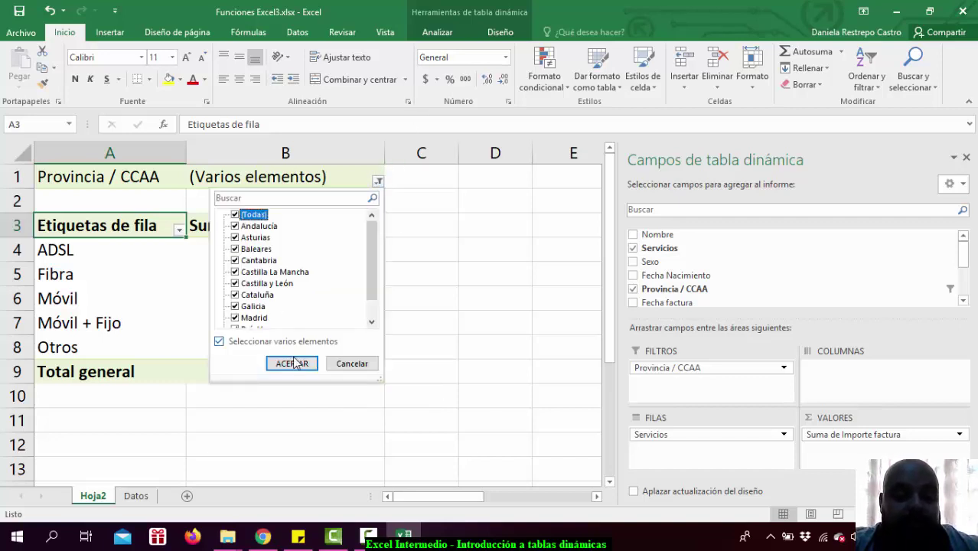
left_click(284, 343)
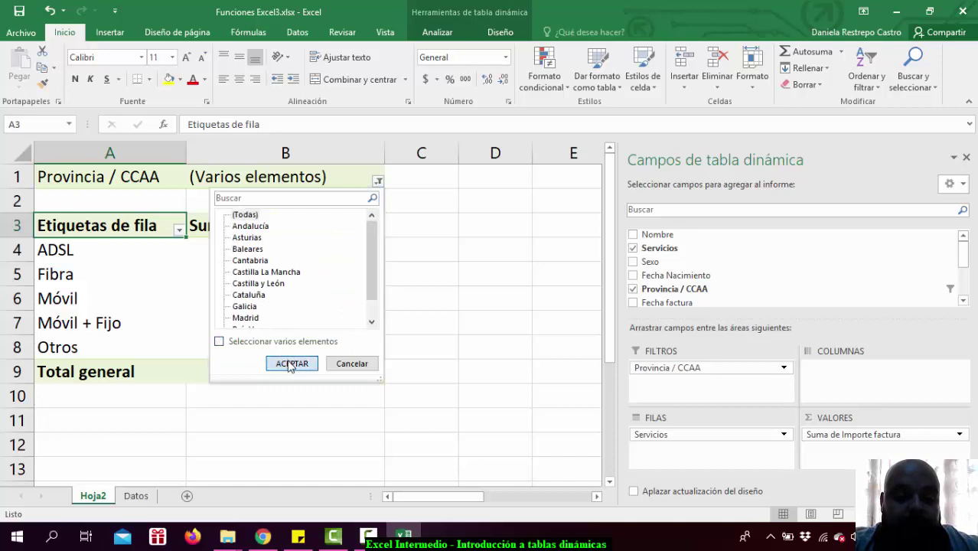
left_click(291, 364)
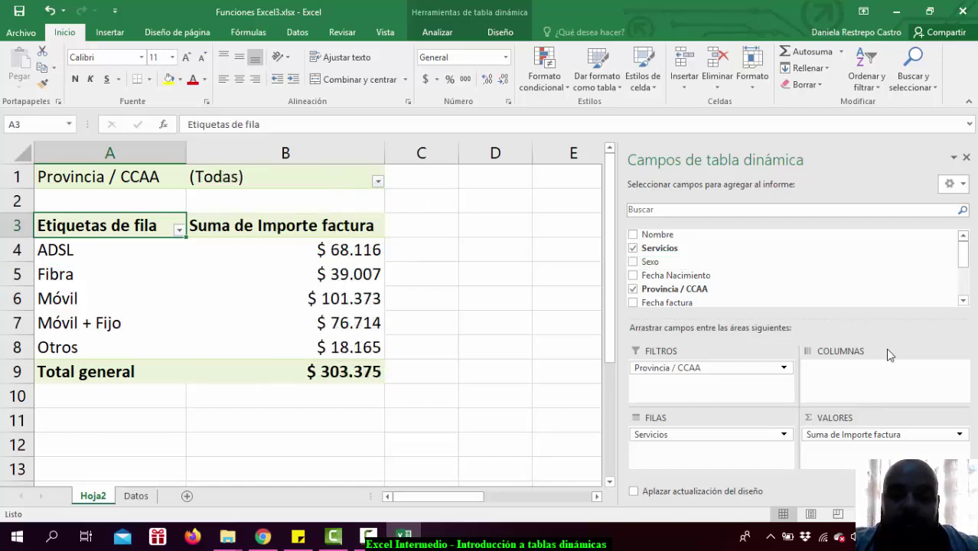
Move Provincia / CCAA to COLUMNAS and filter it to Asturias and Madrid, totalling $ 67.300
left_click_drag(731, 361, 828, 366)
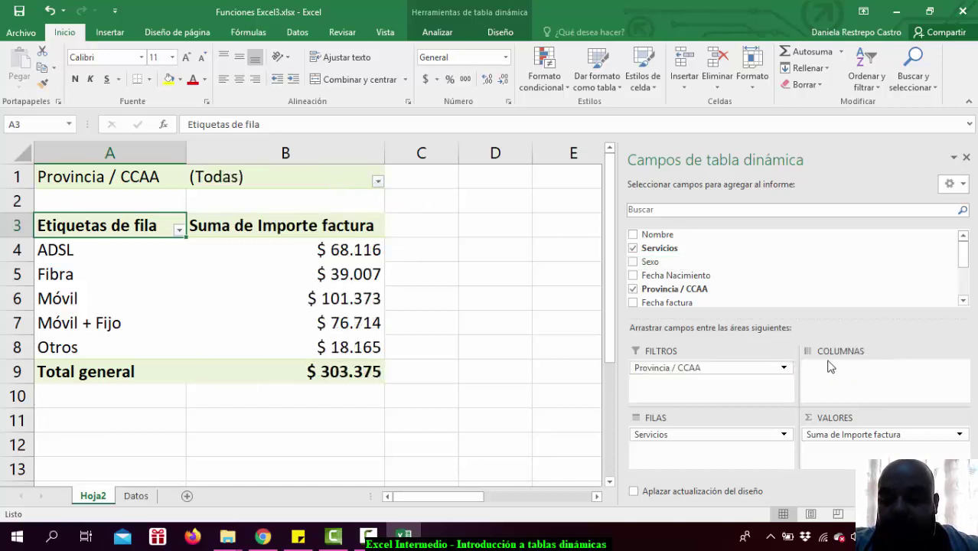
left_click_drag(722, 368, 845, 369)
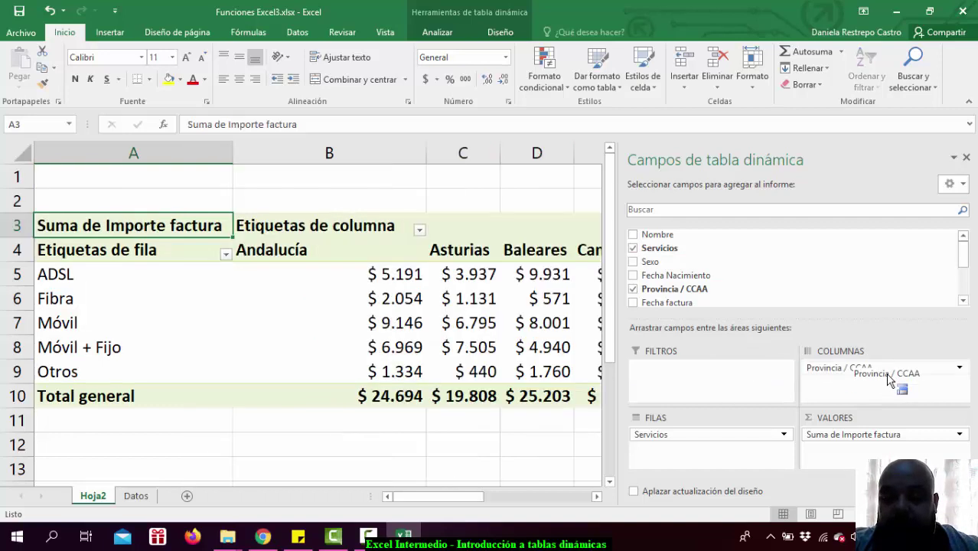
left_click(418, 231)
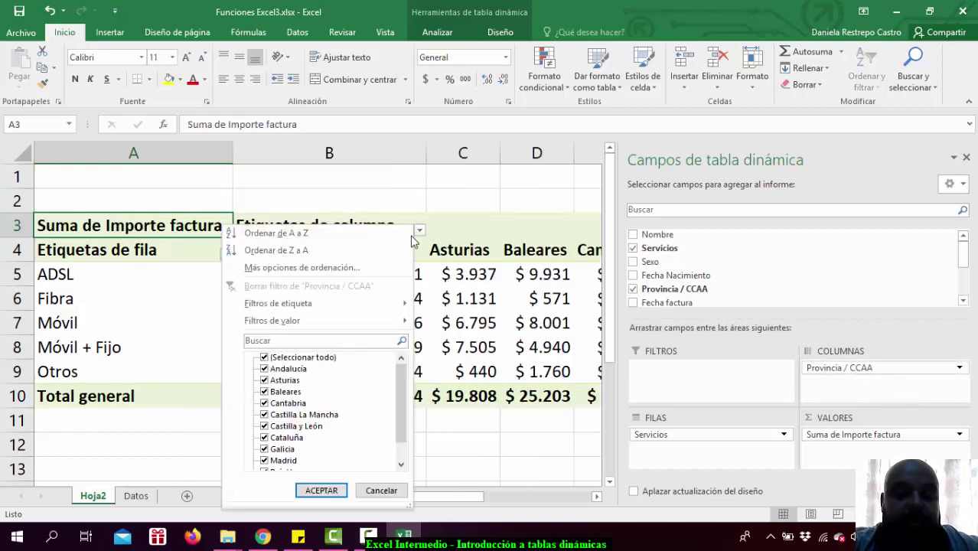
left_click(264, 358)
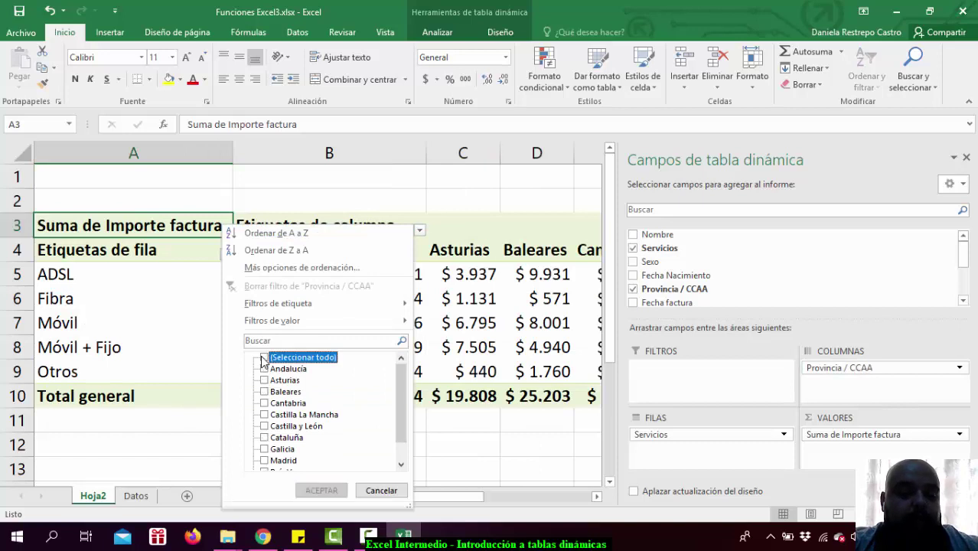
left_click(264, 461)
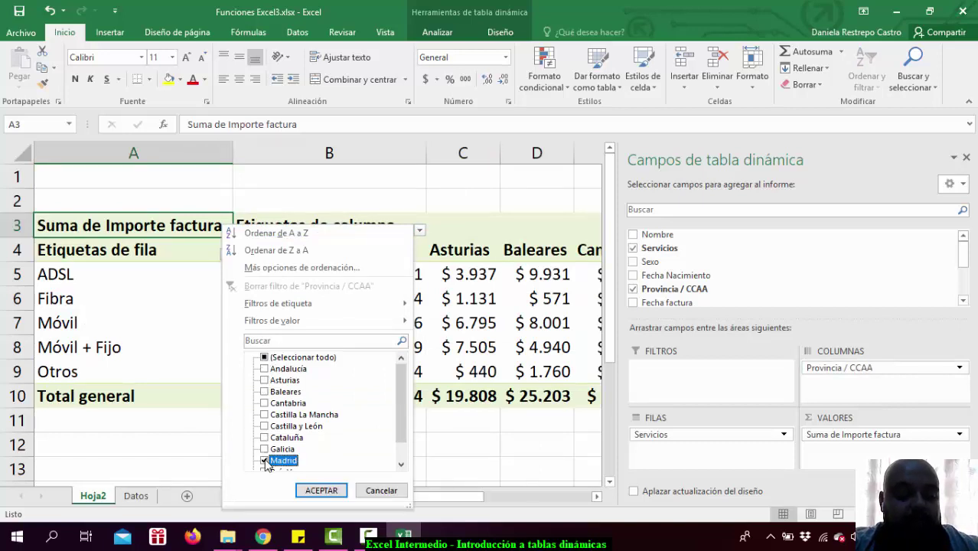
left_click(264, 380)
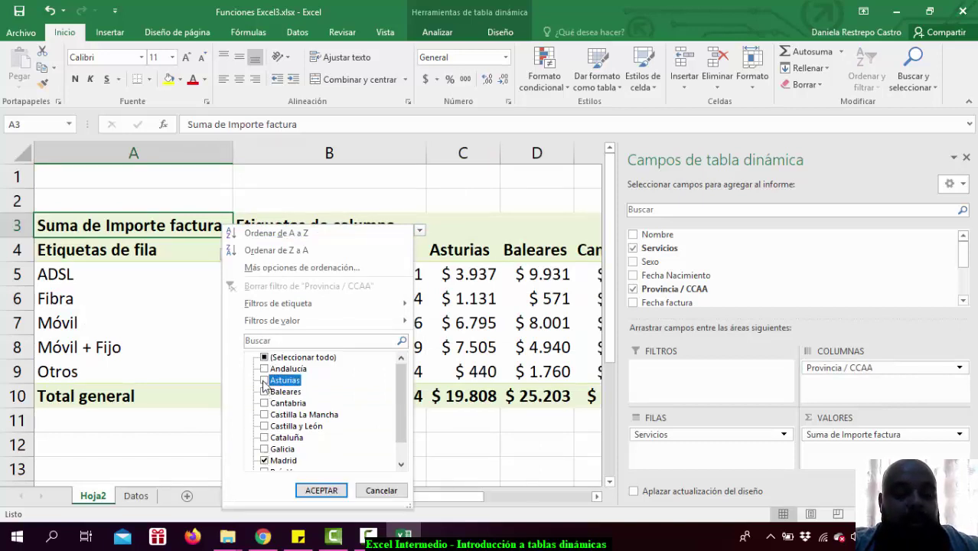
left_click(321, 491)
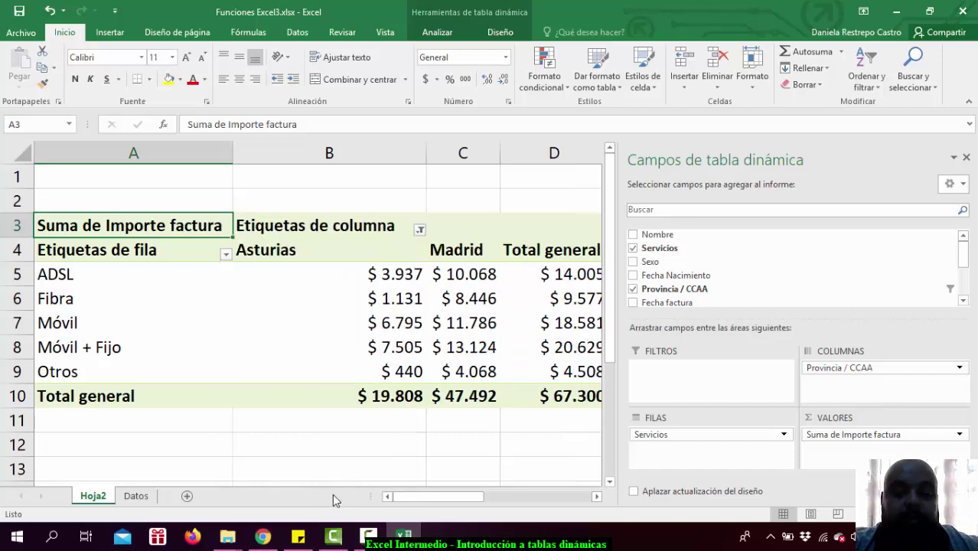
left_click(459, 470)
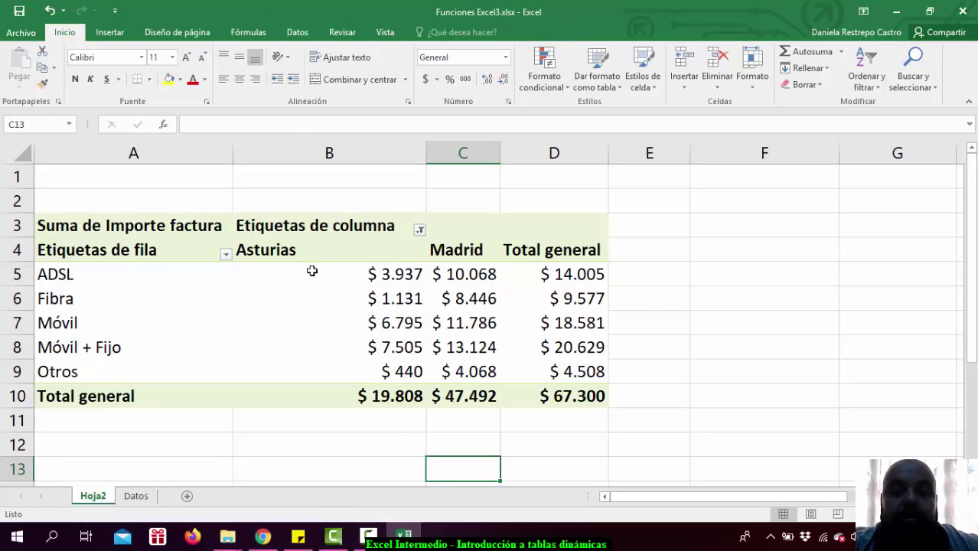
left_click(468, 148)
left_click_drag(428, 150, 372, 157)
left_click(373, 157)
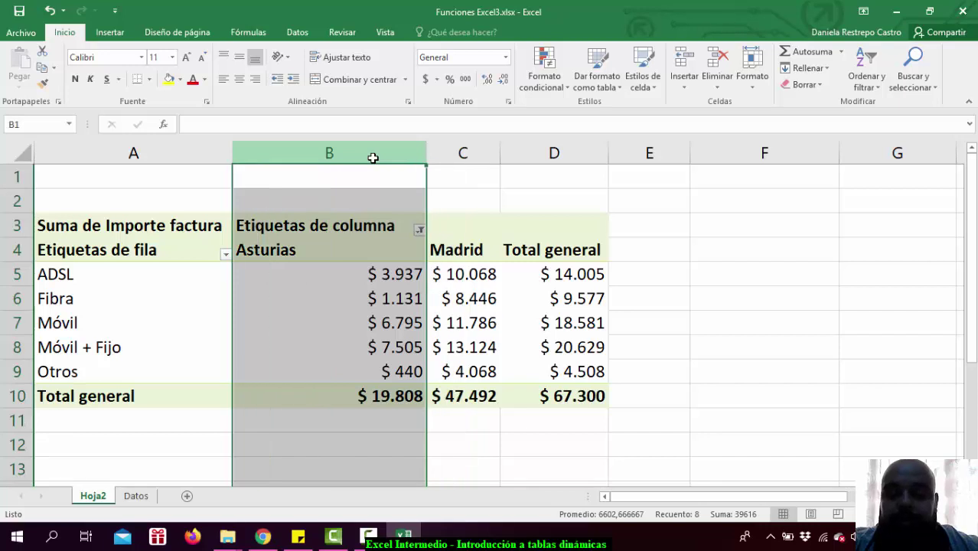
left_click(574, 158)
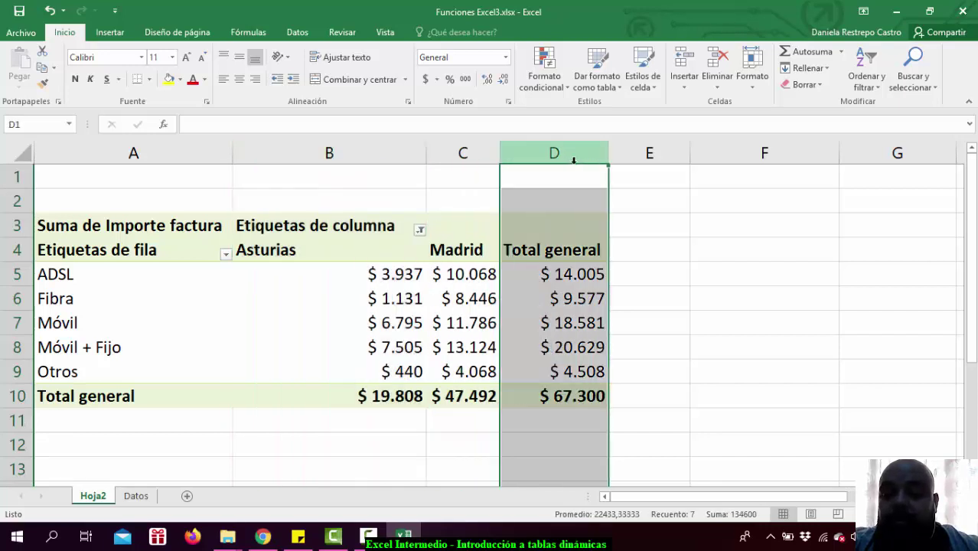
mouse_move(581, 267)
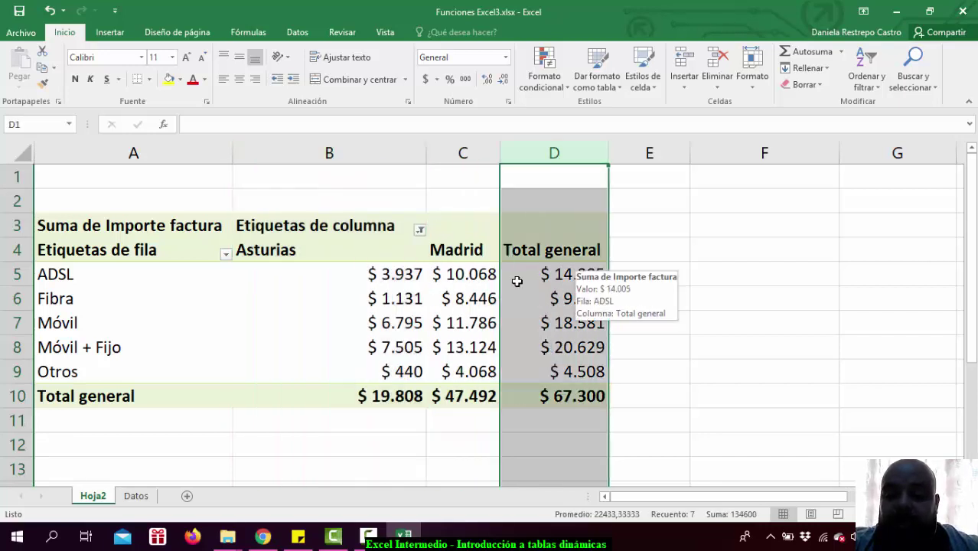
mouse_move(372, 273)
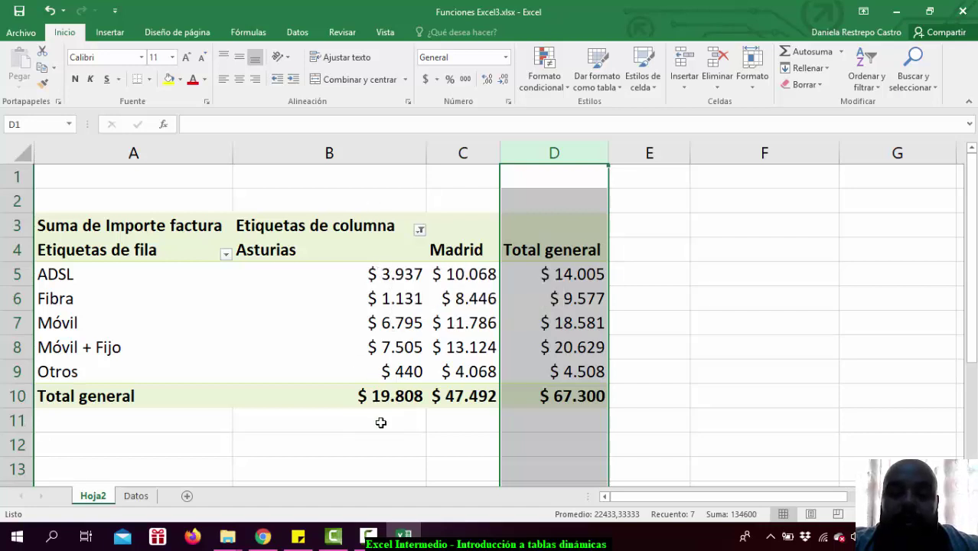
left_click(342, 388)
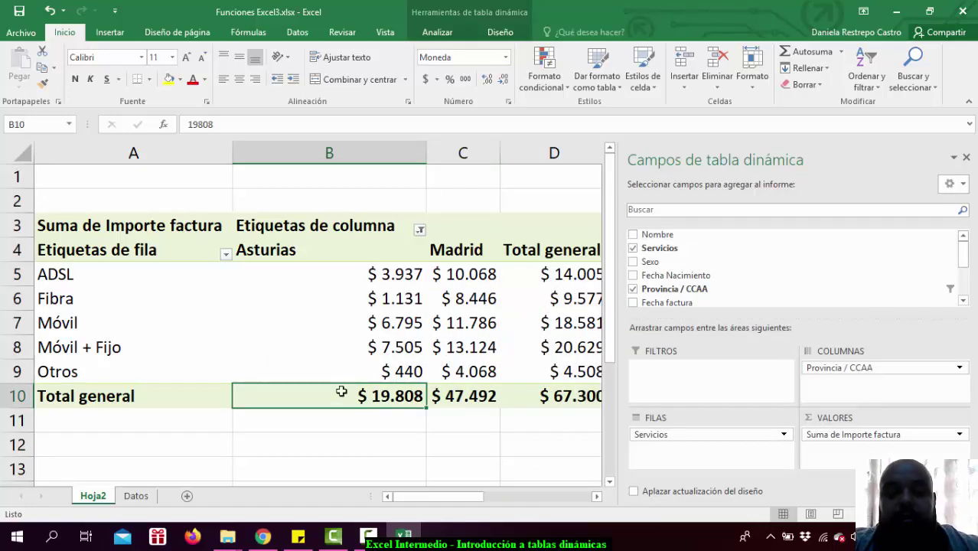
left_click(570, 395)
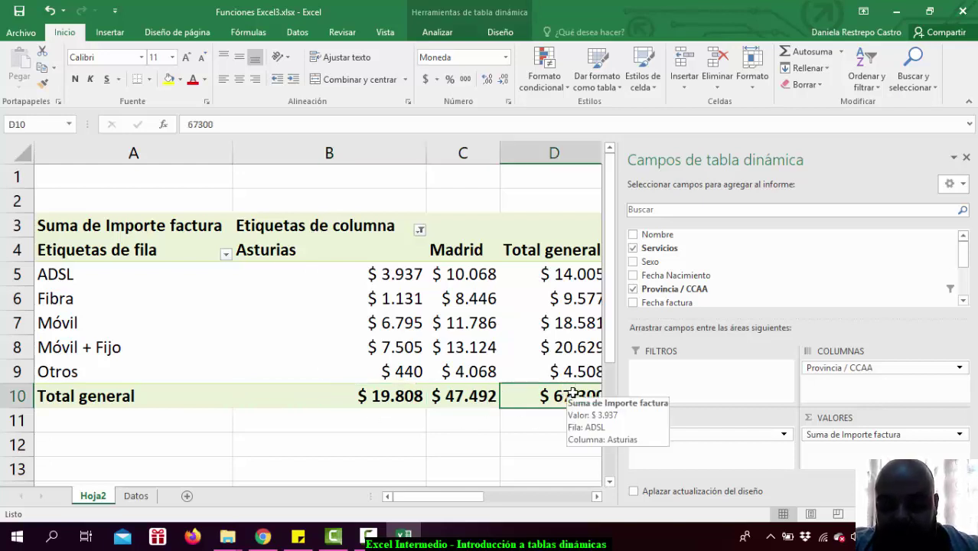
left_click_drag(469, 404, 367, 399)
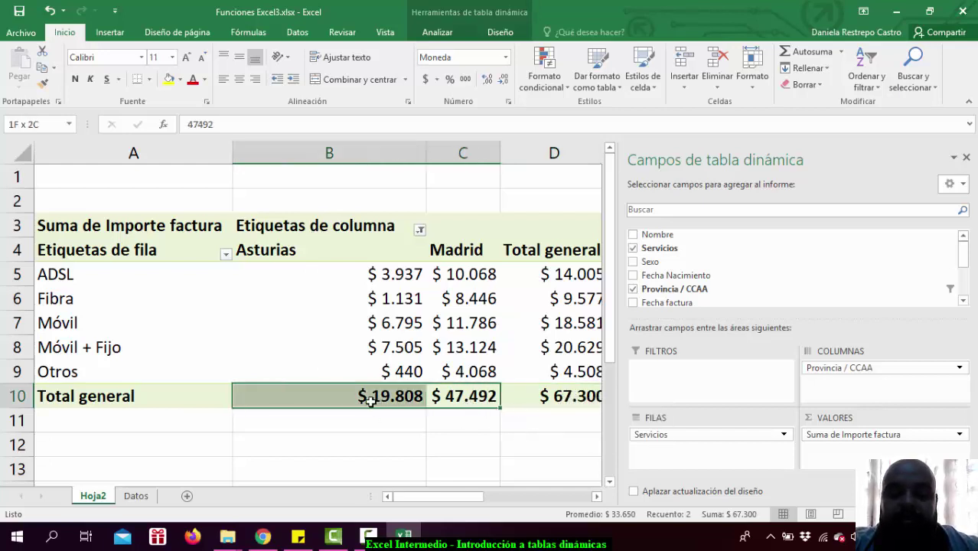
left_click_drag(557, 368, 568, 274)
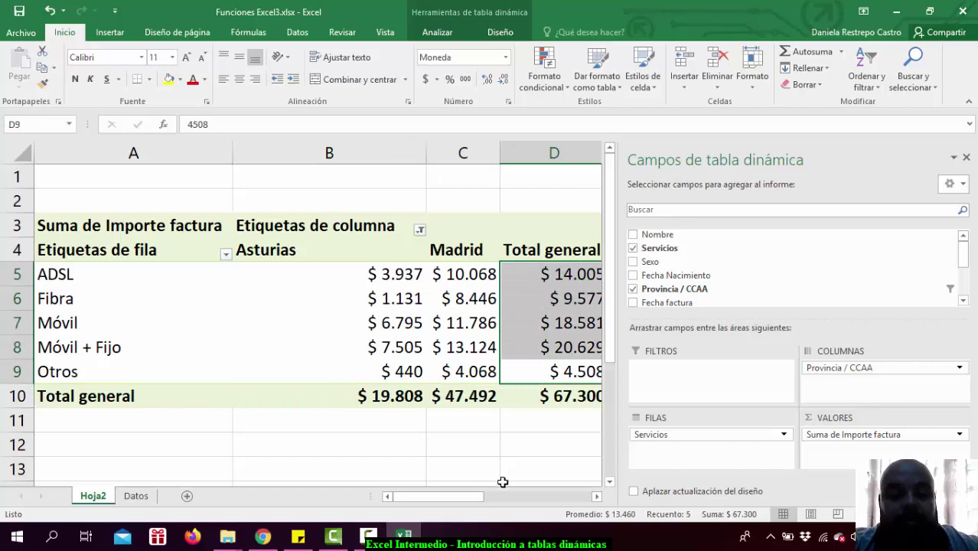
left_click(521, 437)
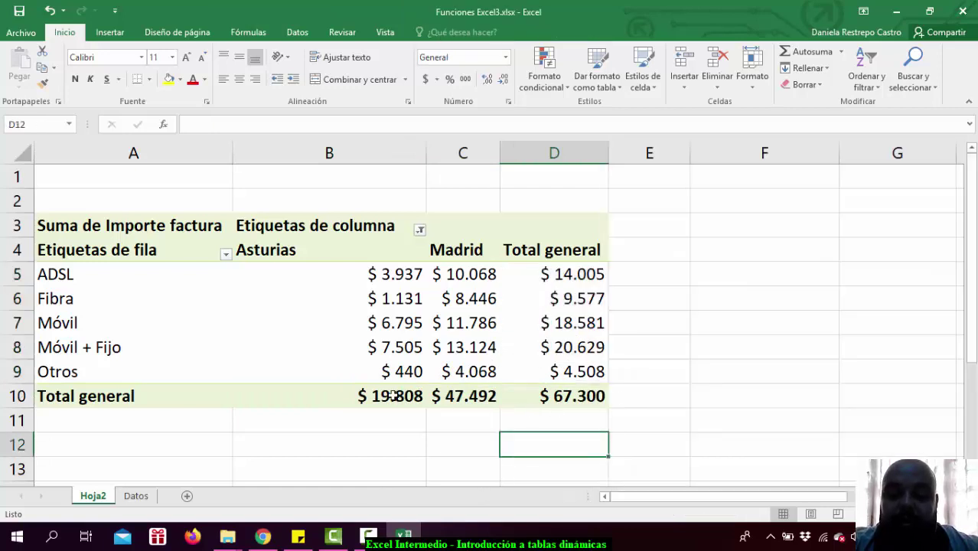
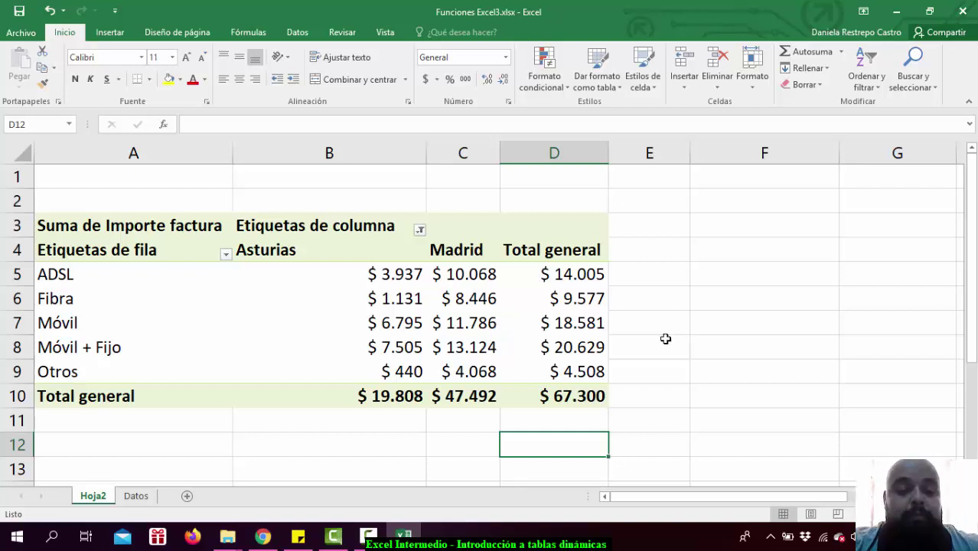
Move the Datos sheet tab in front of Hoja2
left_click(139, 502)
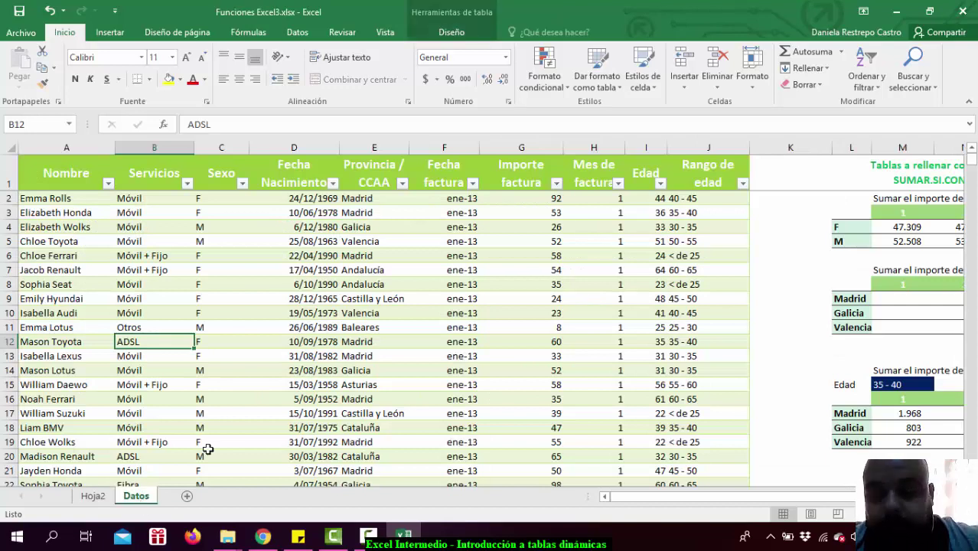
left_click(752, 221)
left_click(657, 263)
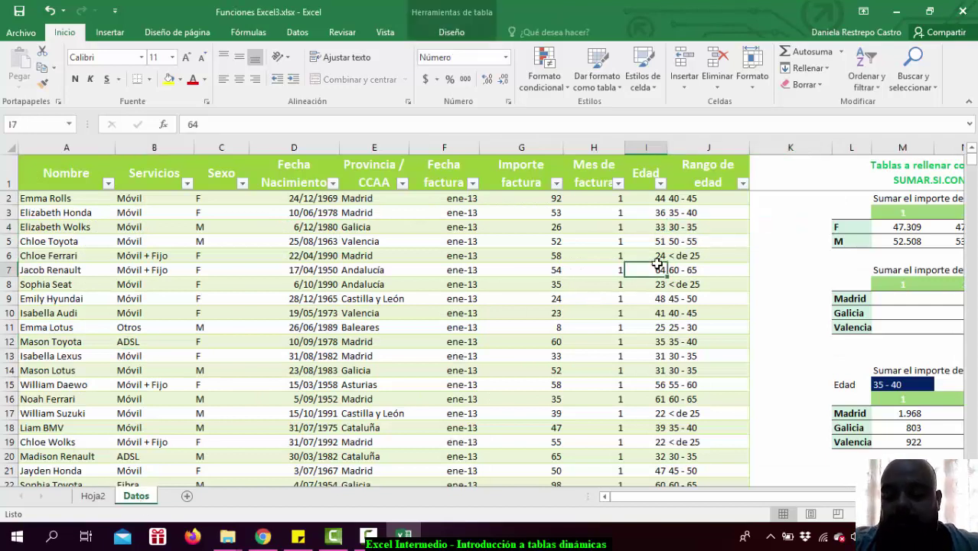
key("Left")
key("Left")
key("Left")
key("Left")
key("Left")
key("Left")
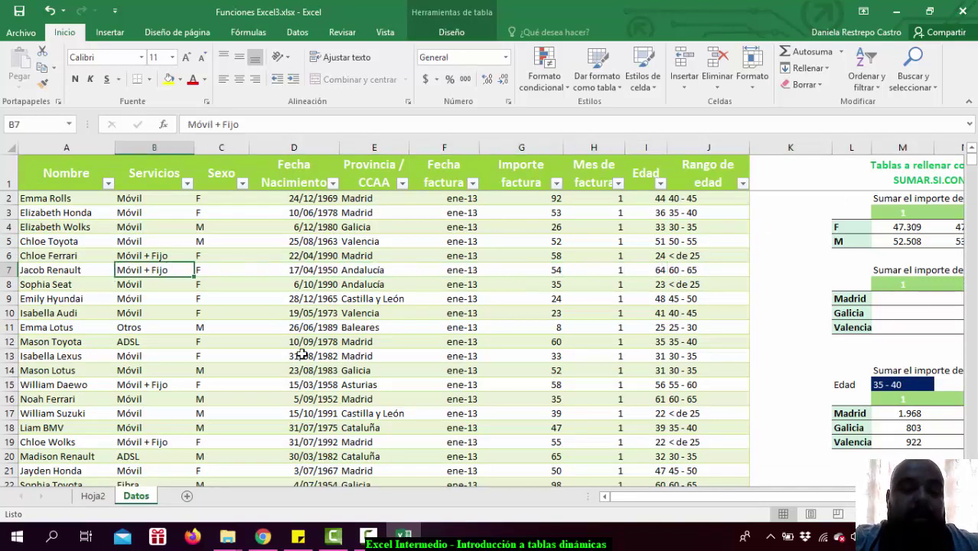
left_click(100, 498)
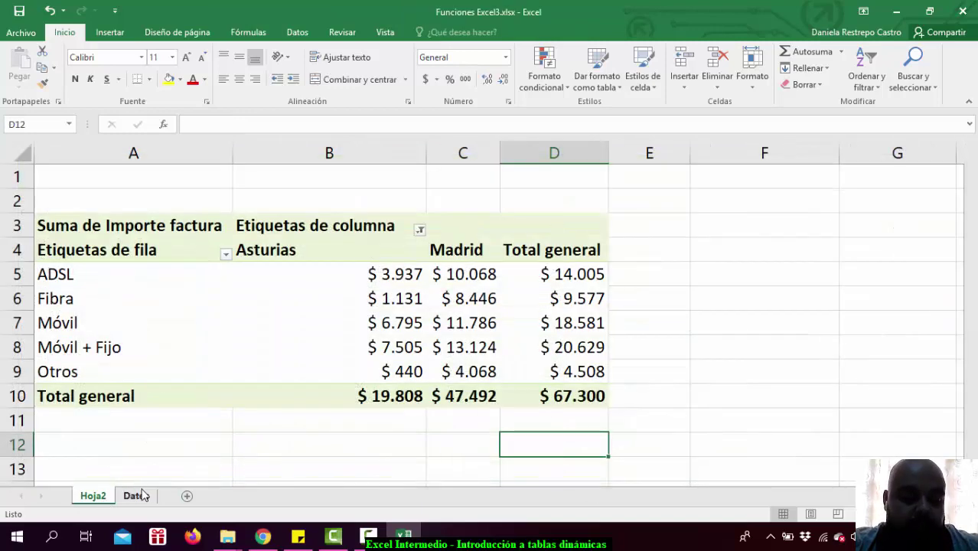
left_click(140, 496)
left_click_drag(137, 496, 86, 496)
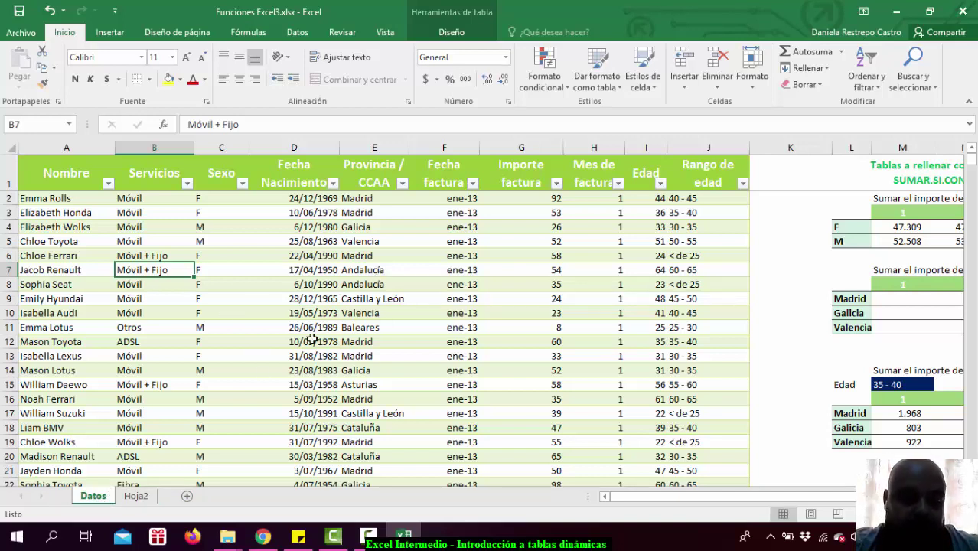
Insert a new blank sheet, Hoja3, right after Datos
left_click(223, 239)
left_click_drag(142, 398, 184, 494)
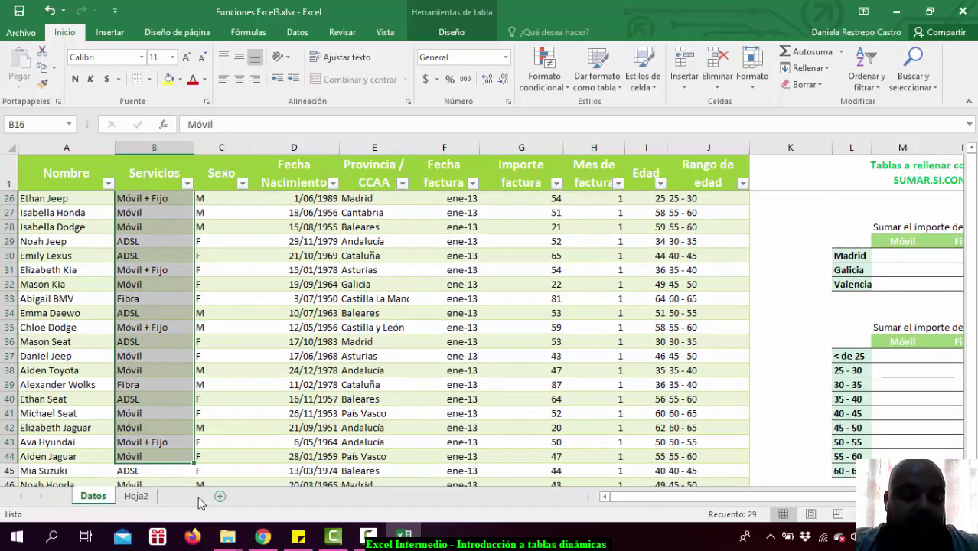
left_click(187, 496)
Enter the heading 'Ejercicios' in cell B2 of the new sheet
left_click(157, 271)
left_click(108, 174)
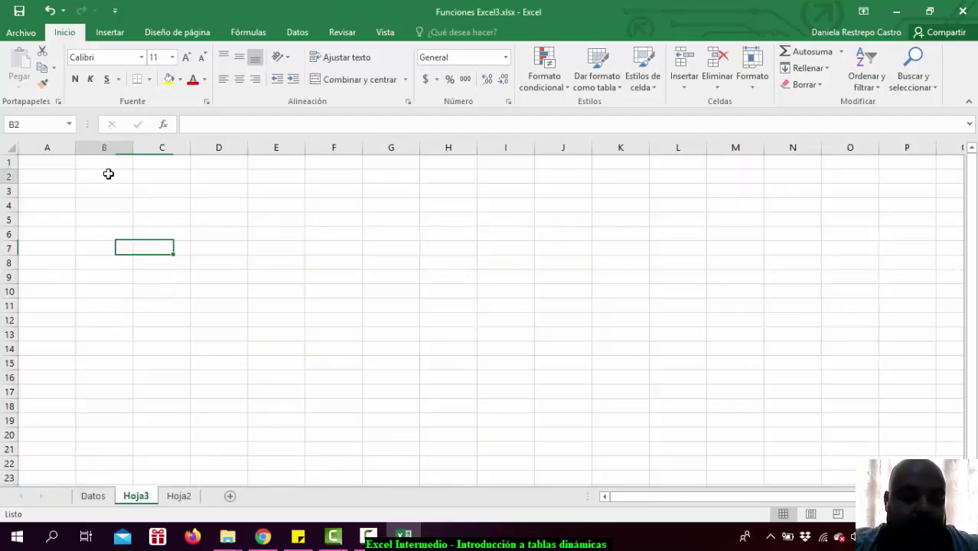
type("Eh")
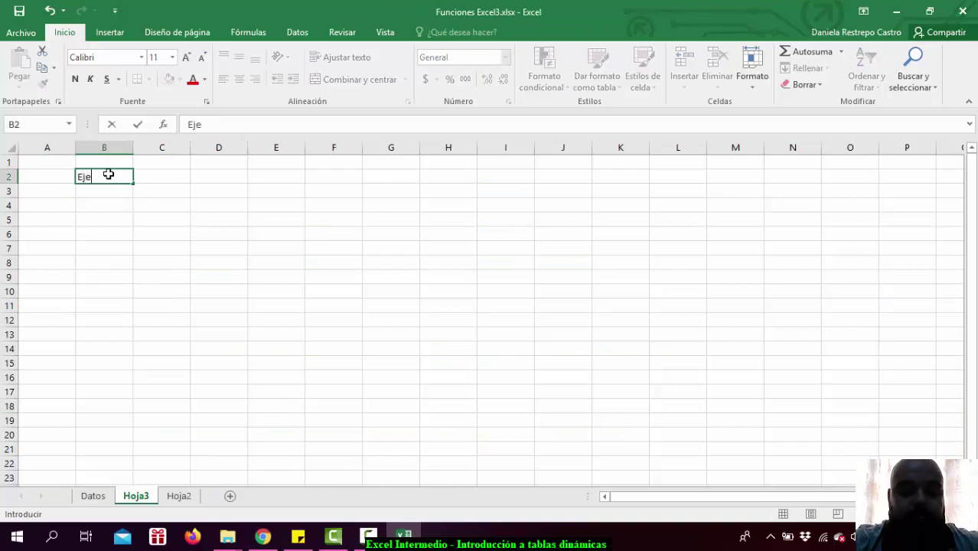
key("ctrl+Return")
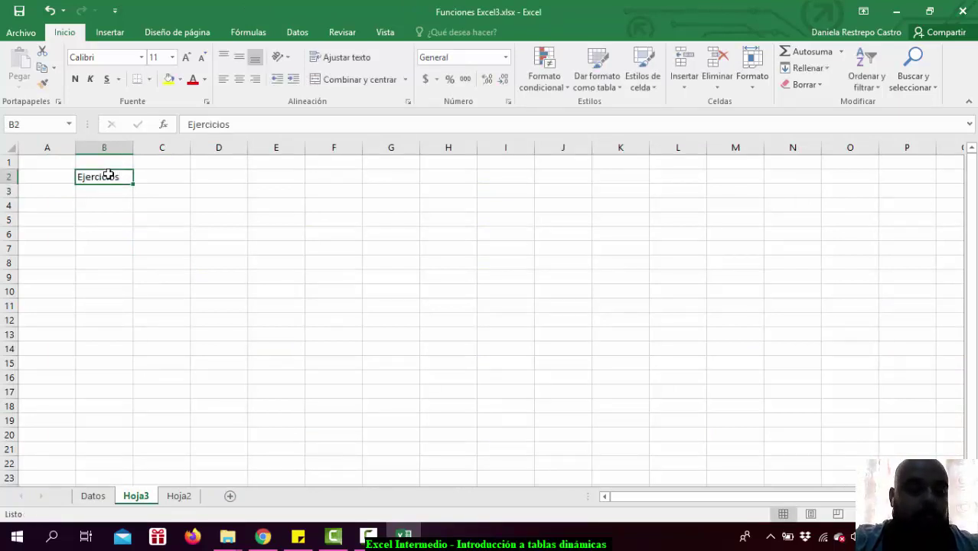
Format the heading in Arial size 16 and autofit column B to it
left_click(140, 59)
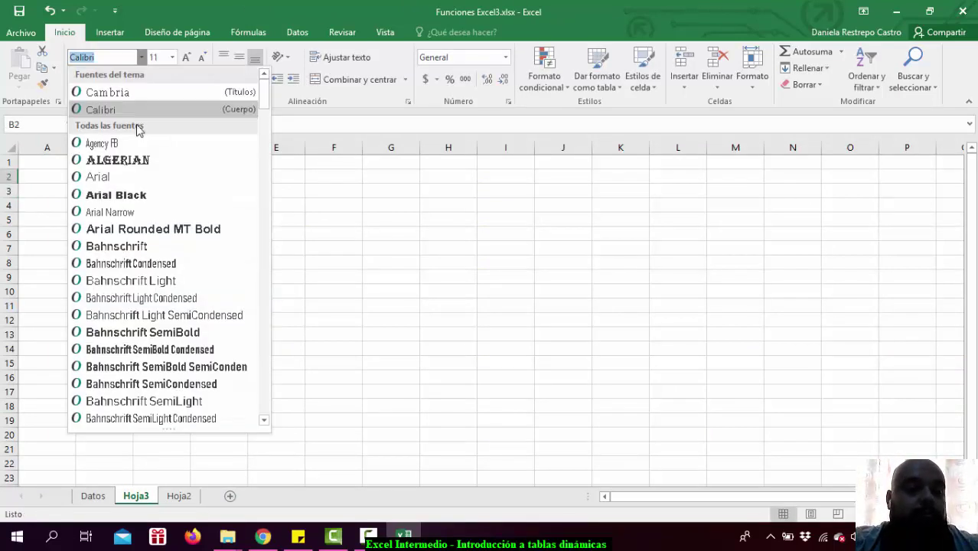
left_click(131, 176)
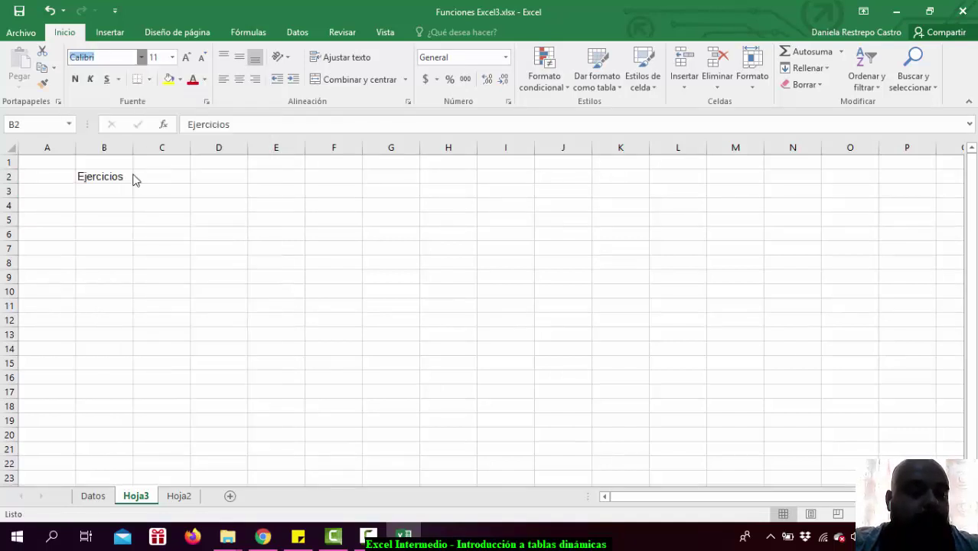
type("Arial")
left_click(186, 58)
left_click(186, 58)
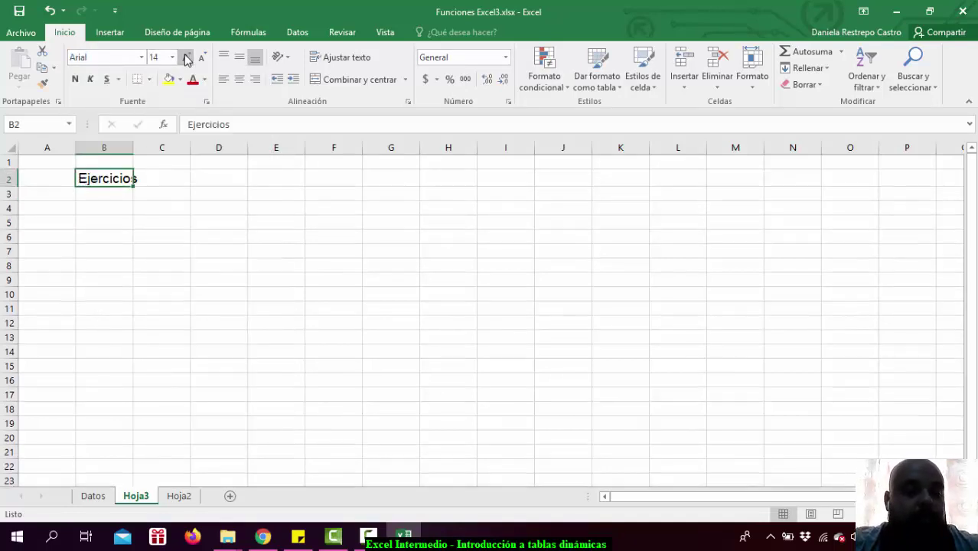
left_click(186, 58)
left_click(174, 249)
left_click(107, 178)
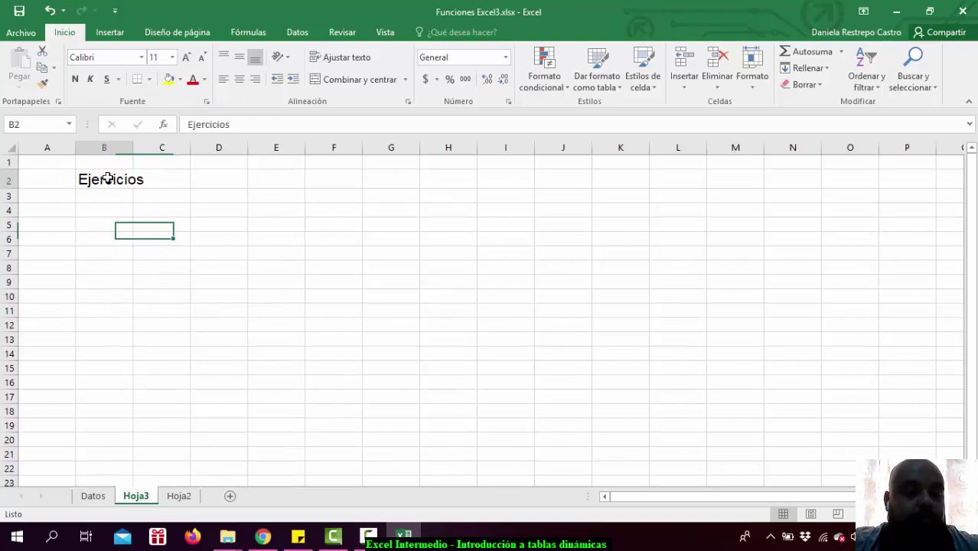
double_click(132, 146)
left_click(129, 209)
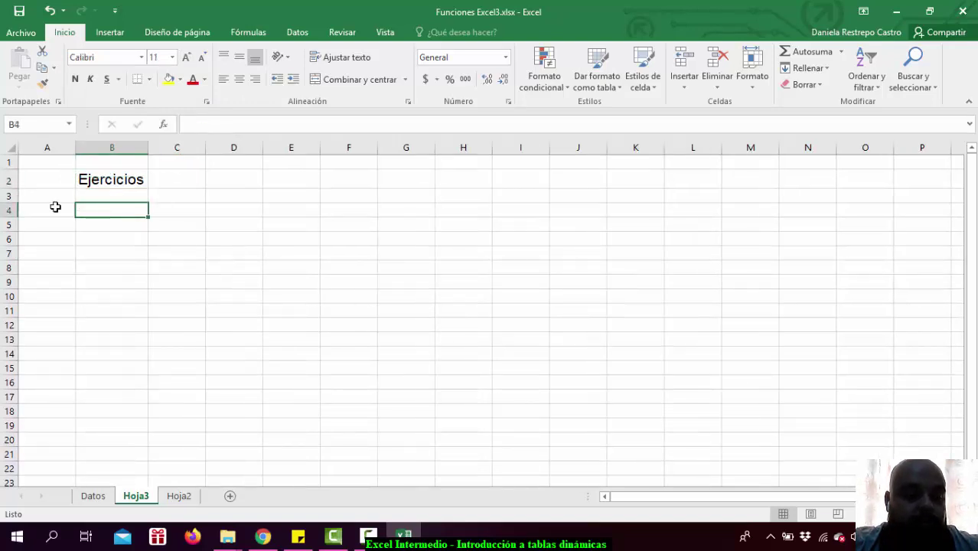
Enter '1.' in B4, then statements for importe per service per month and each service's count
type("1.")
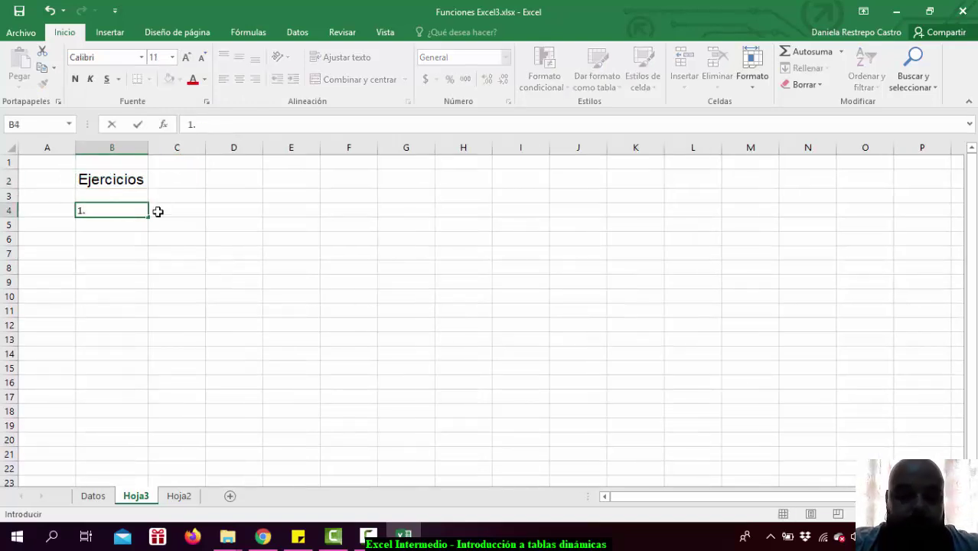
left_click(158, 211)
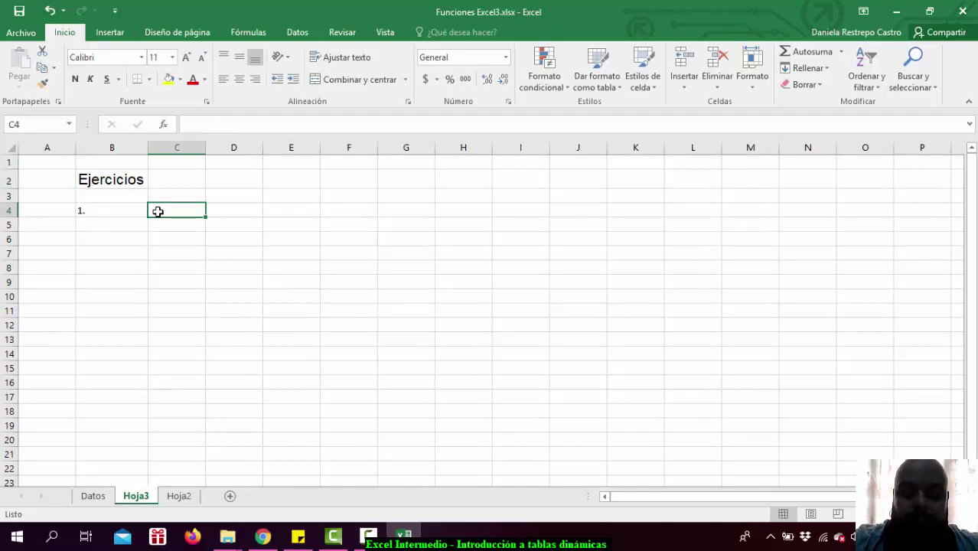
type("Mos")
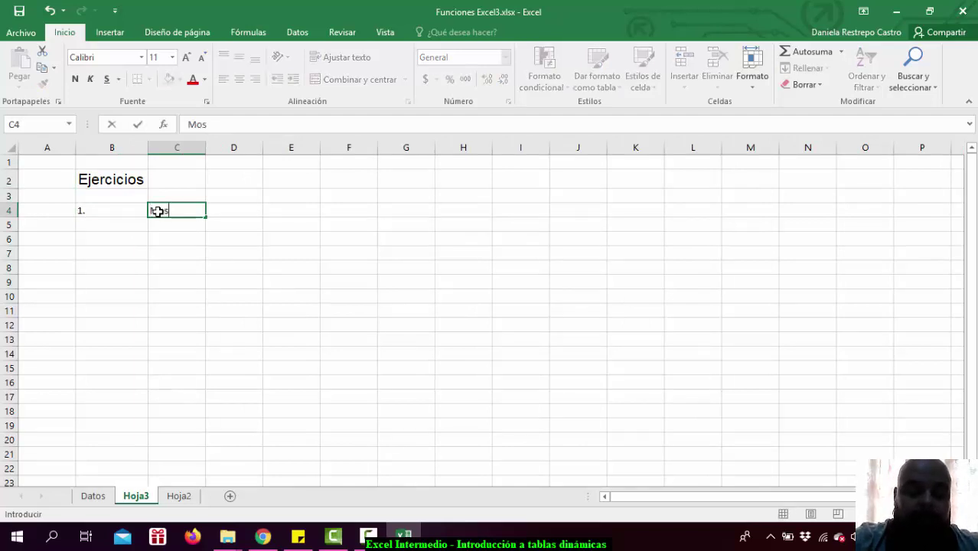
type("trar el ")
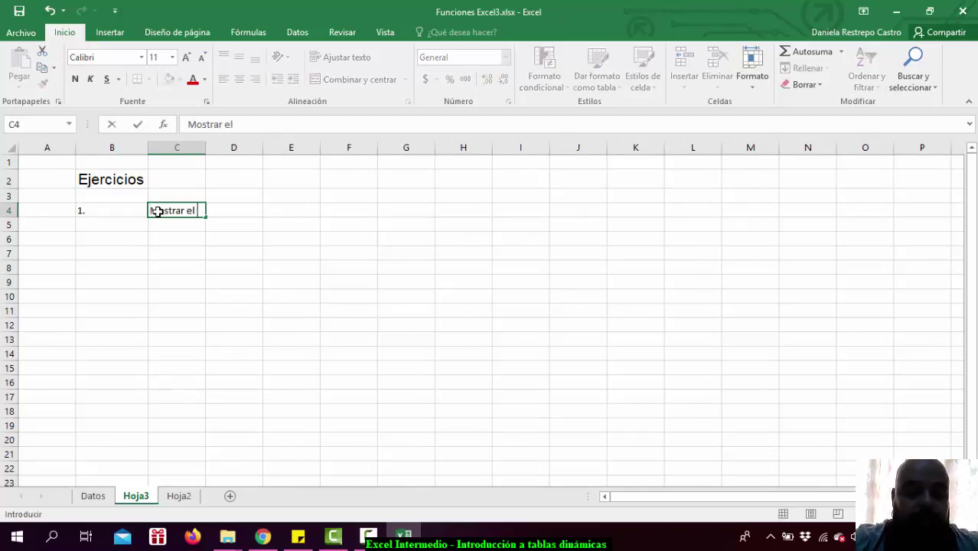
type("importe ")
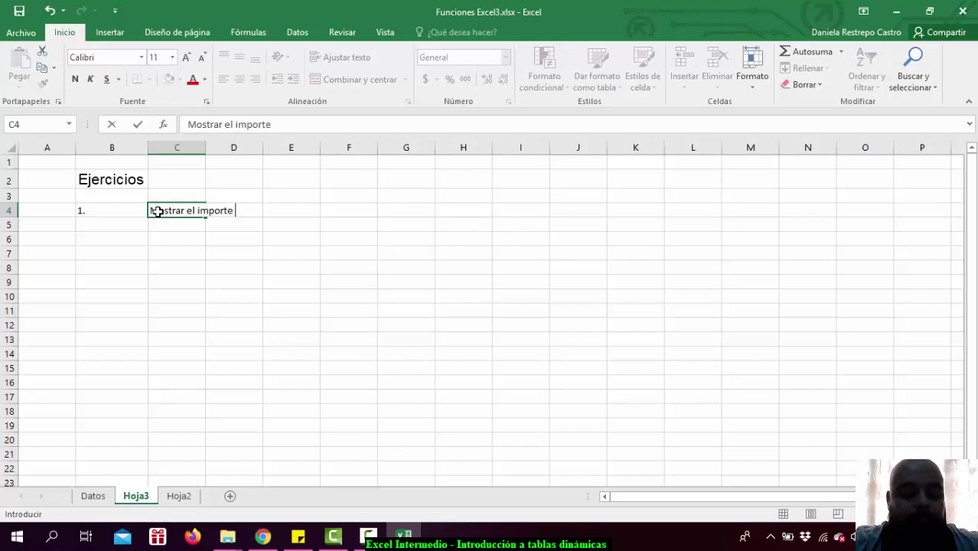
type("por servicios de cada mes")
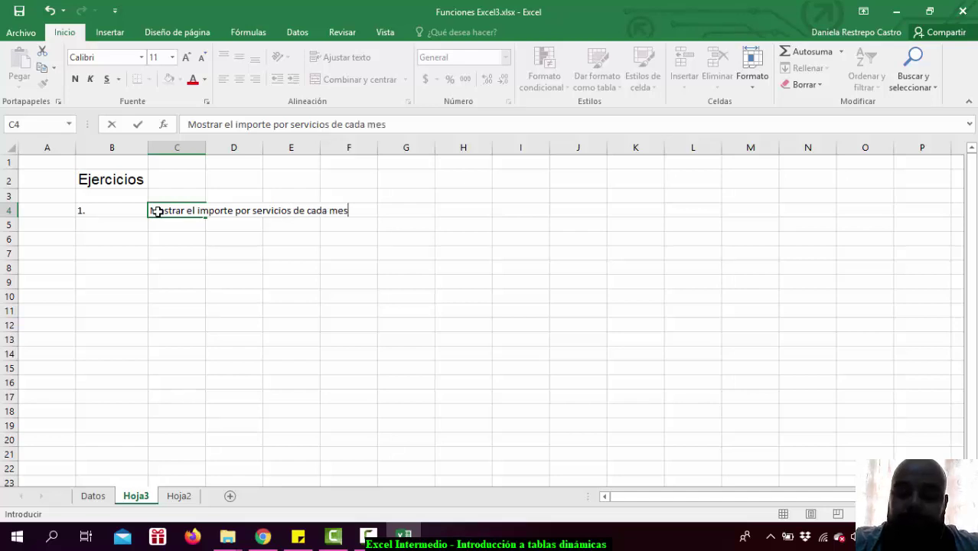
type(".")
key("Return")
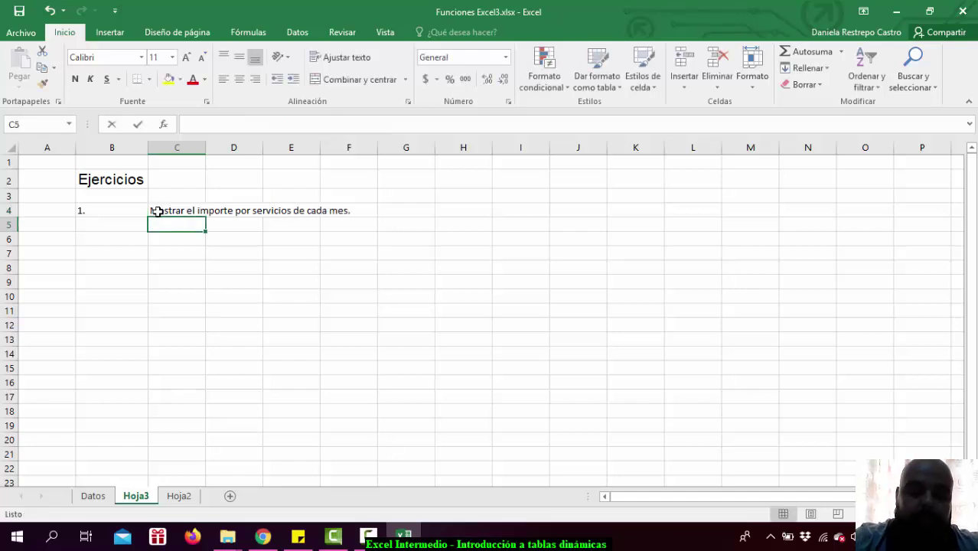
type("Mostar la")
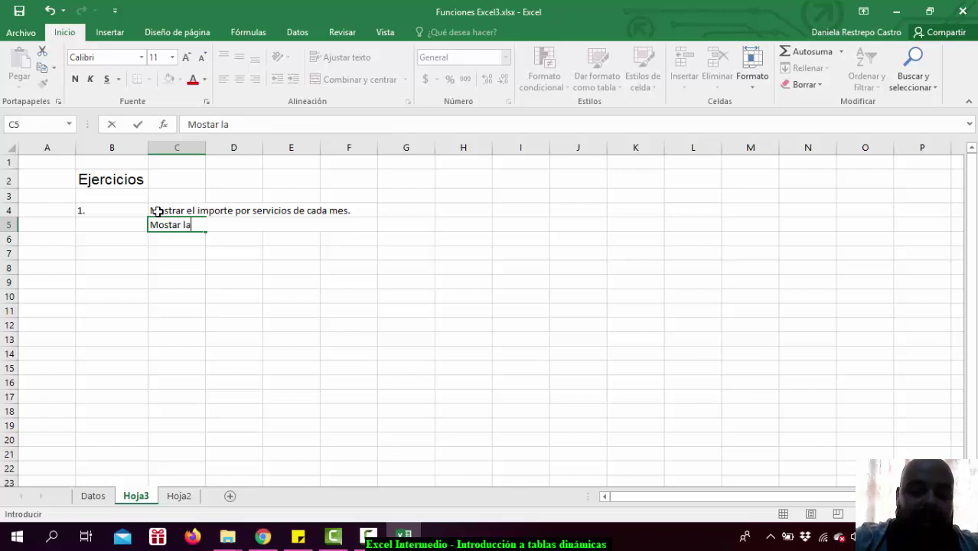
type(" cantidad de cada ")
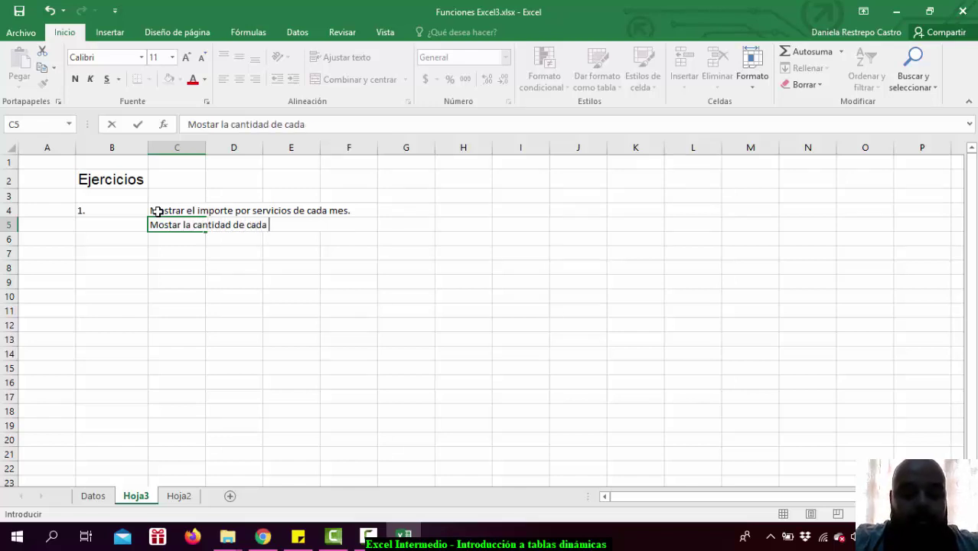
type("uno de los s")
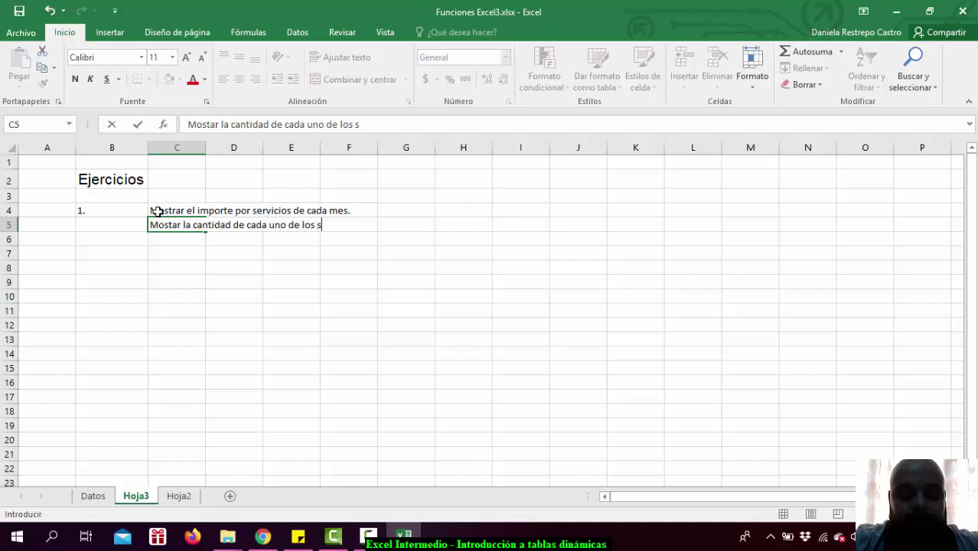
type("ervicios con")
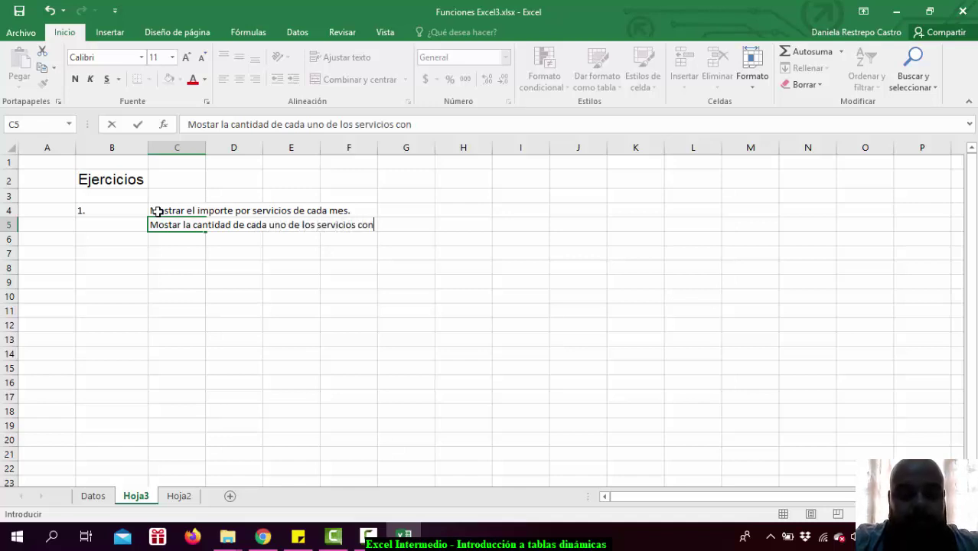
type("tratados.")
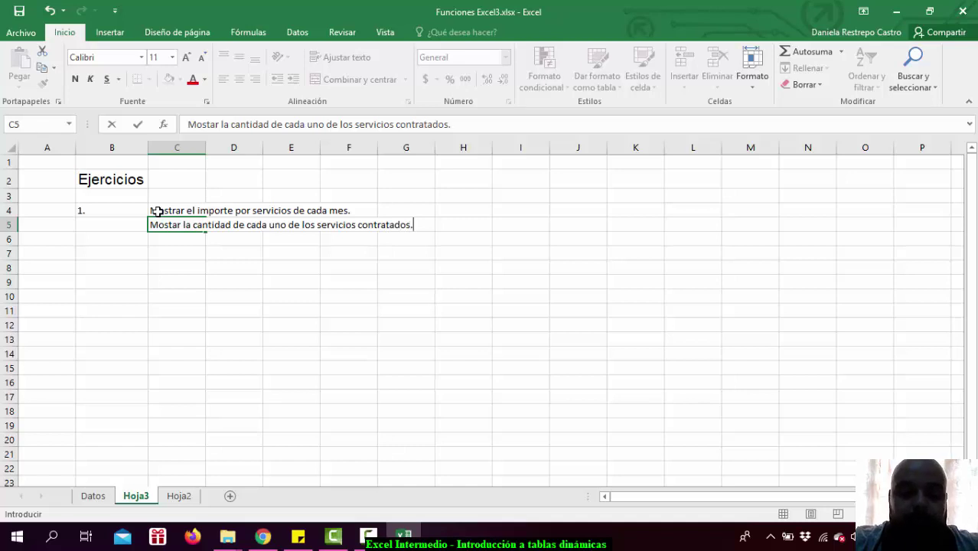
key("Return")
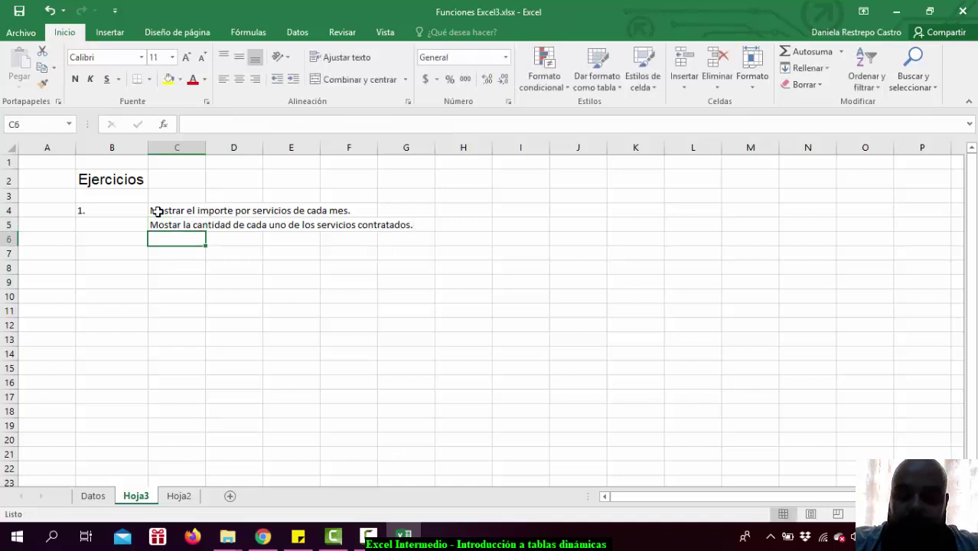
Add statements in C6:C8 for importe per service, per provincia, and per provincia for mes 3
type("Li")
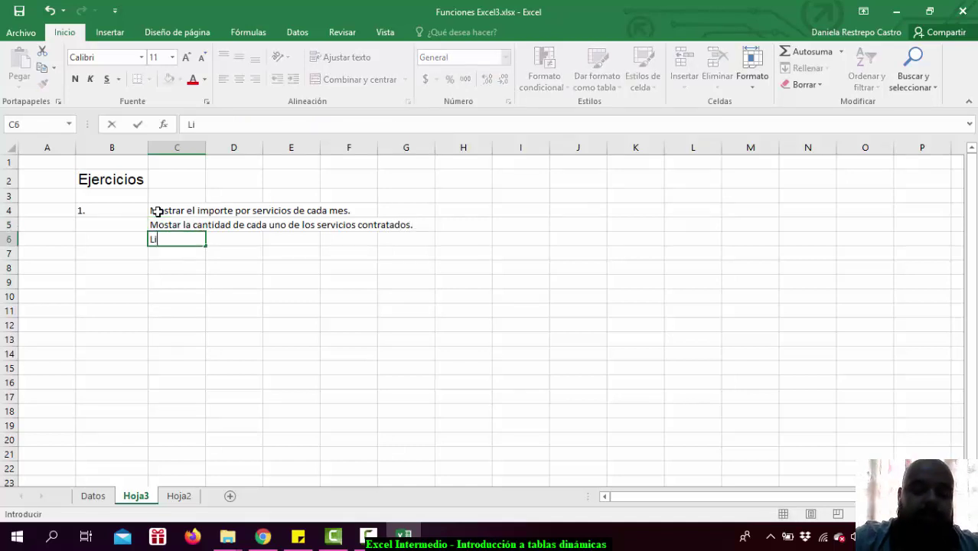
type("star")
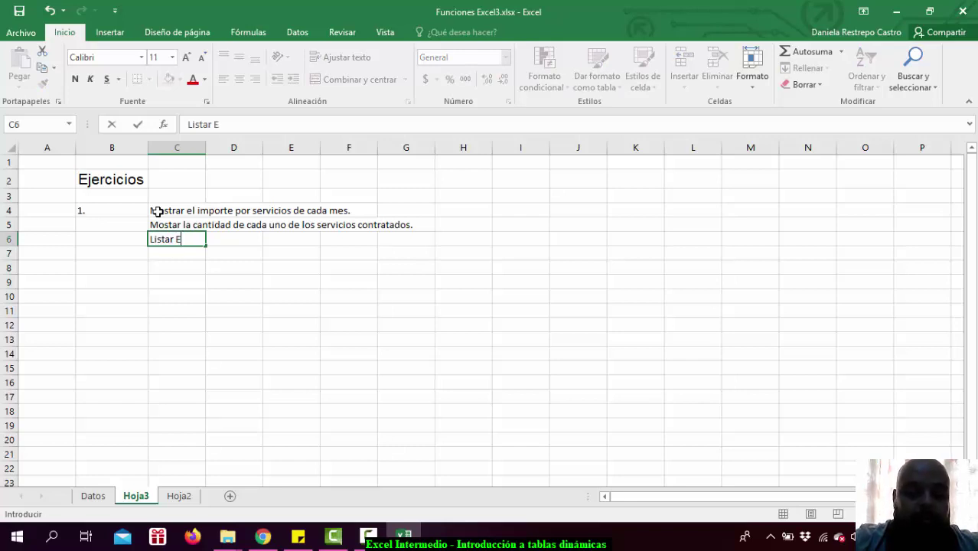
type(" el impo")
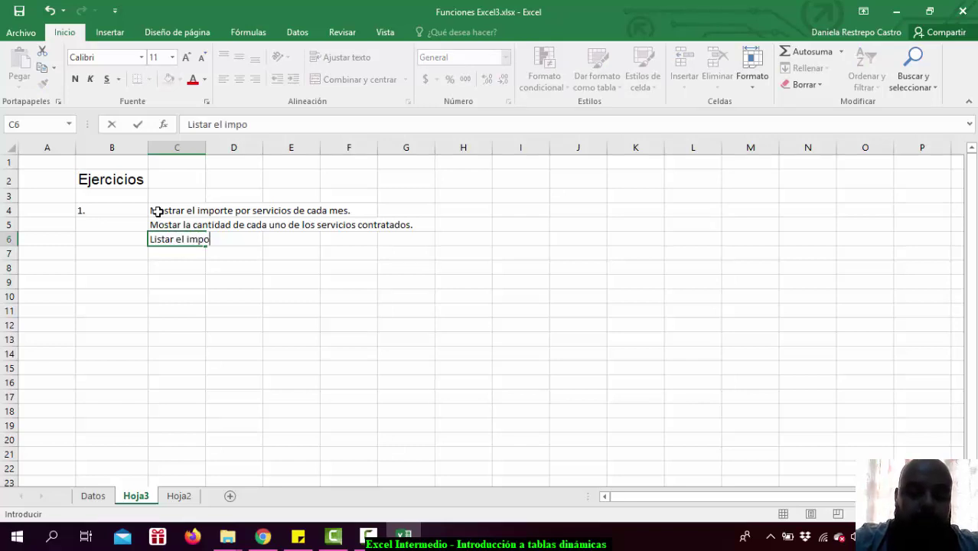
type("rte de cada servic")
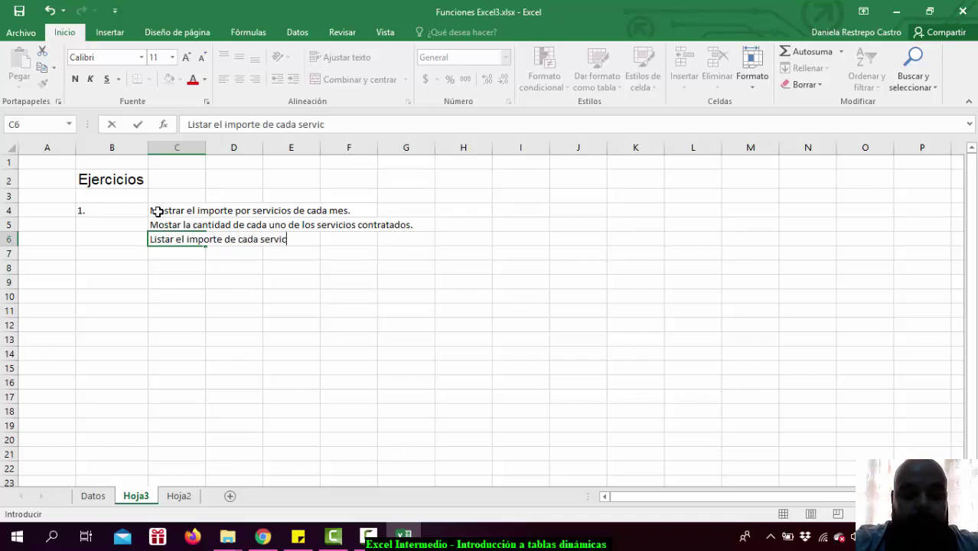
type("io por cada mes")
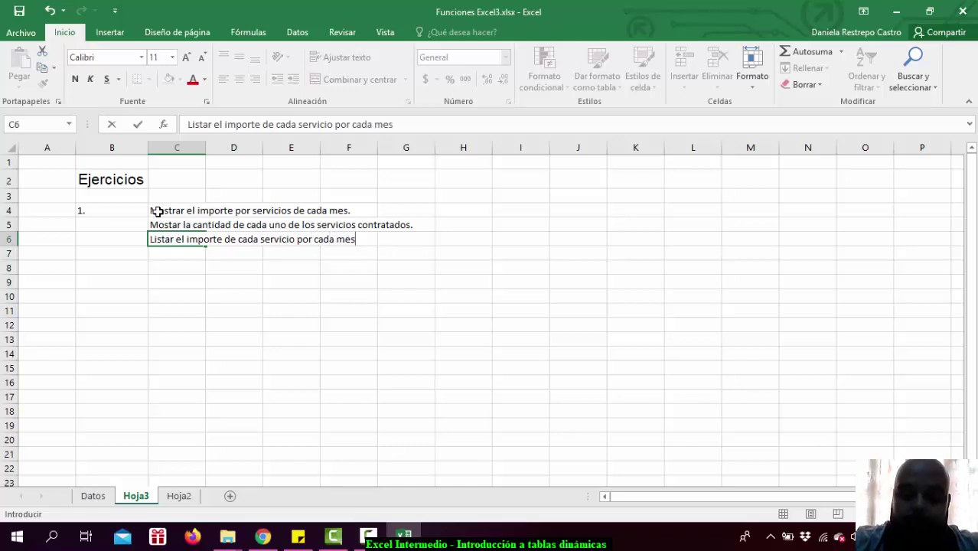
key("Return")
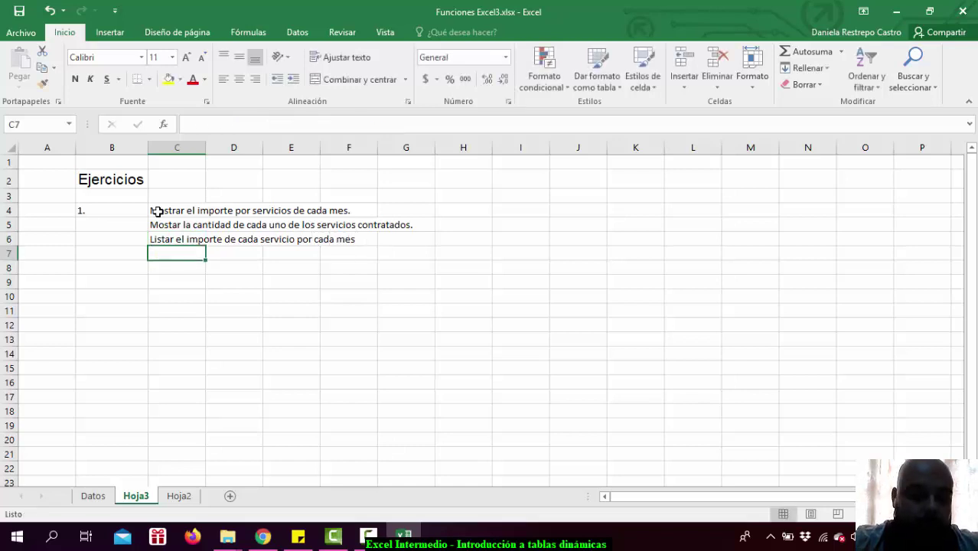
type("Mo")
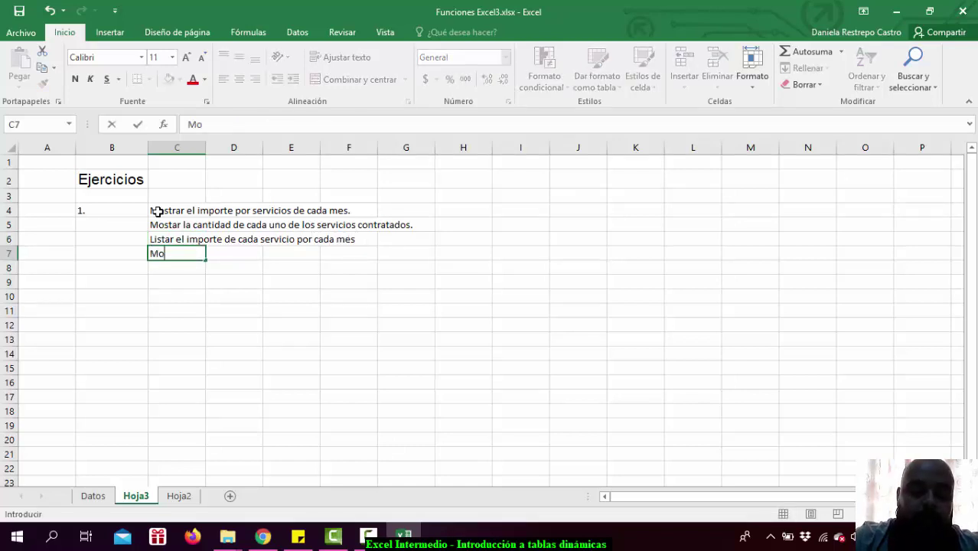
type("strar el ")
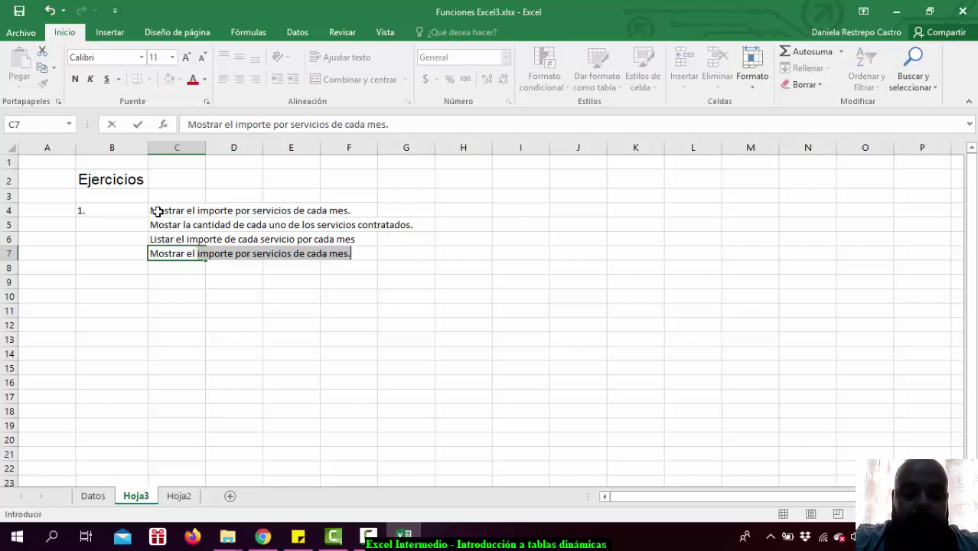
type("importe ")
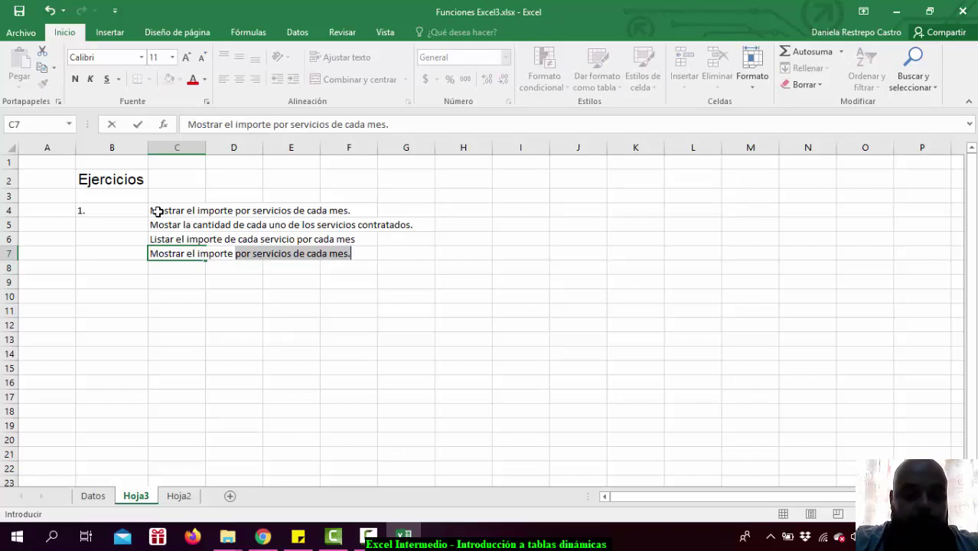
type("por p")
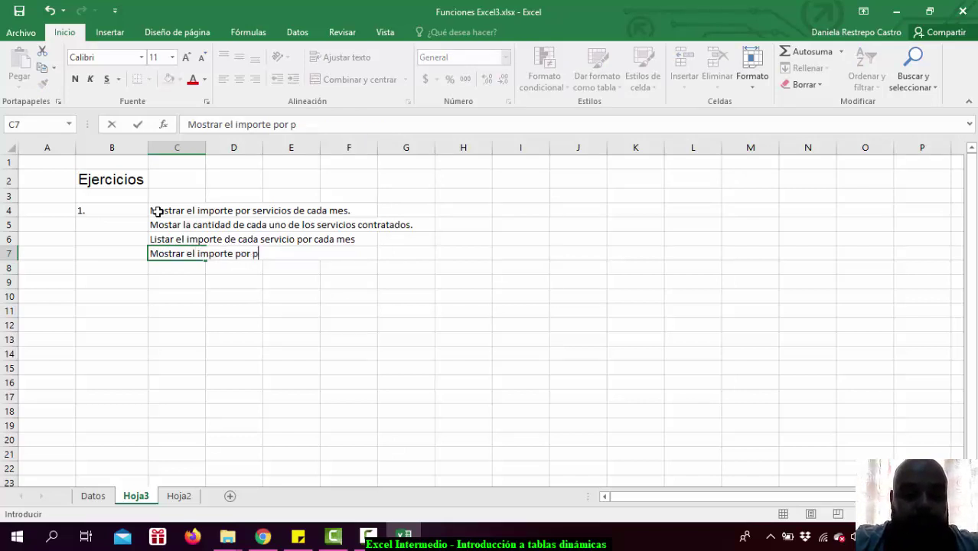
type("rovincia.")
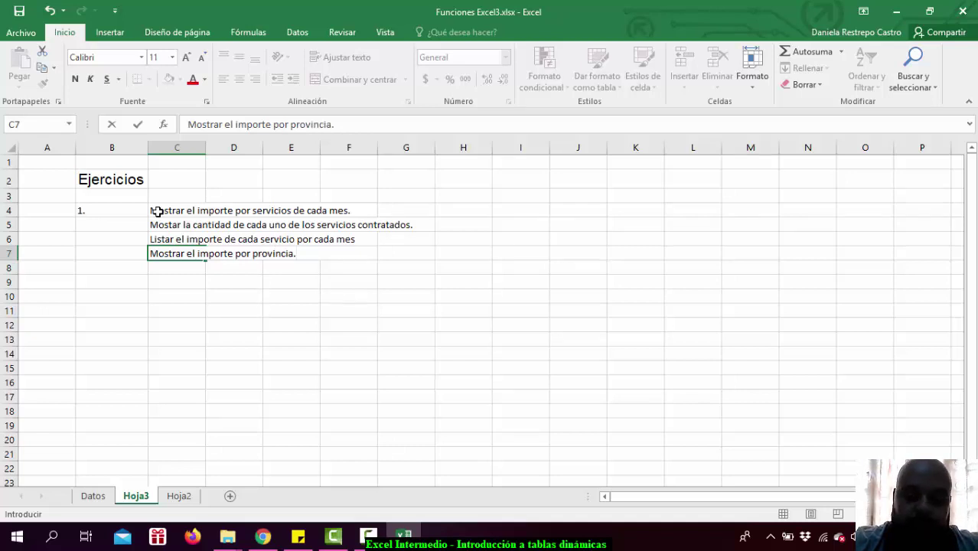
key("Return")
type("Mo")
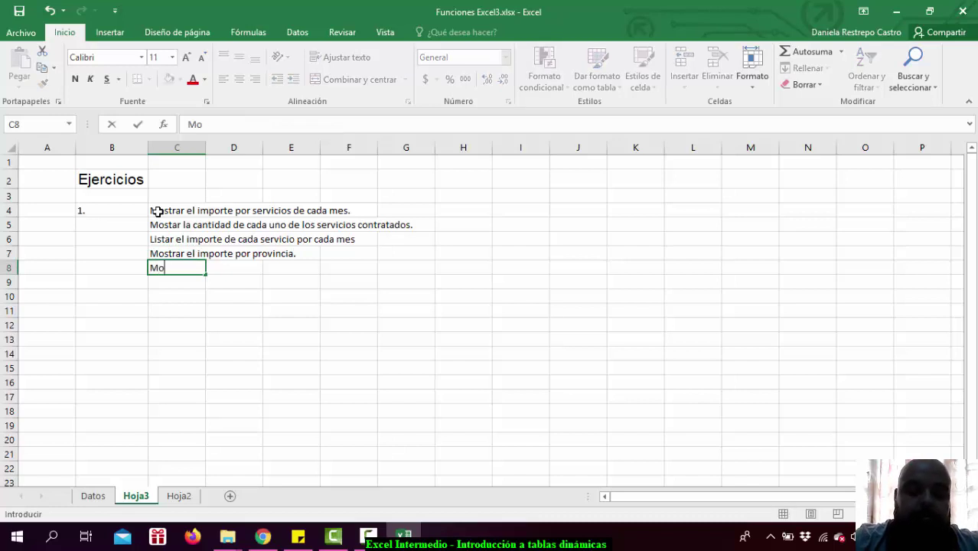
type("strar el im")
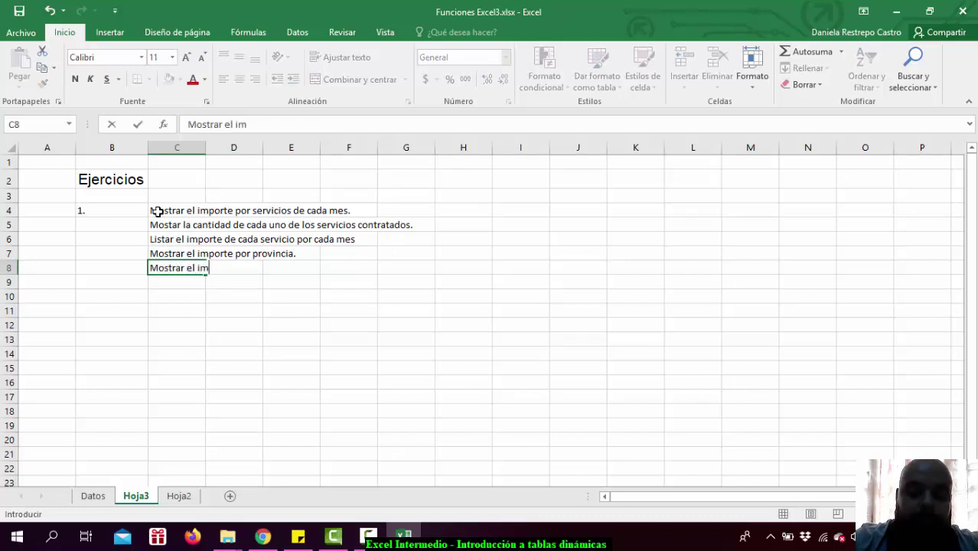
type("porte, por")
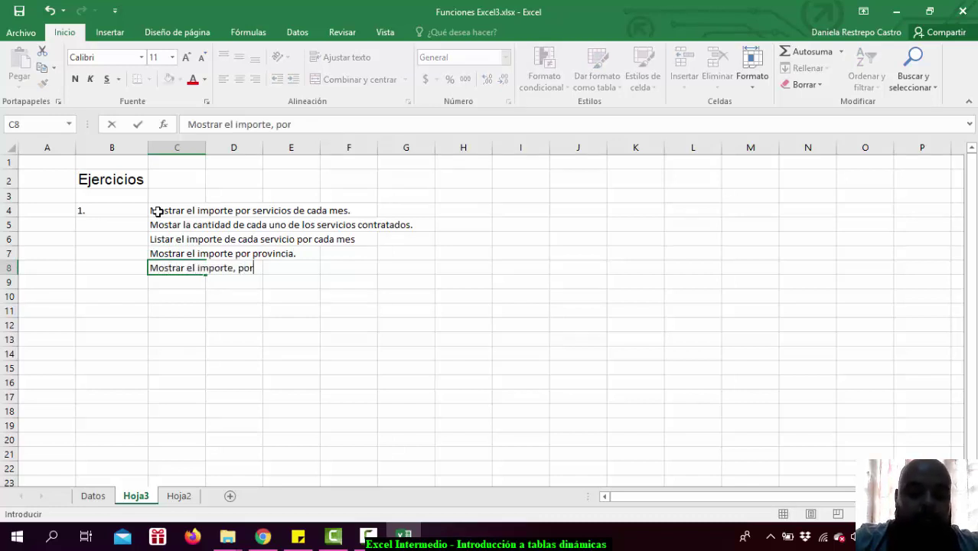
type(" provincia, de cada sexo")
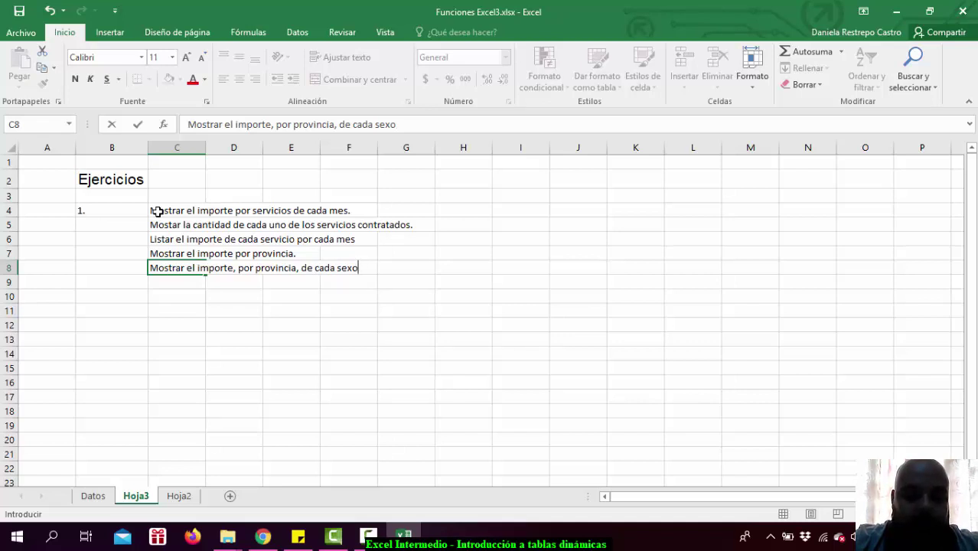
type("del mes 3")
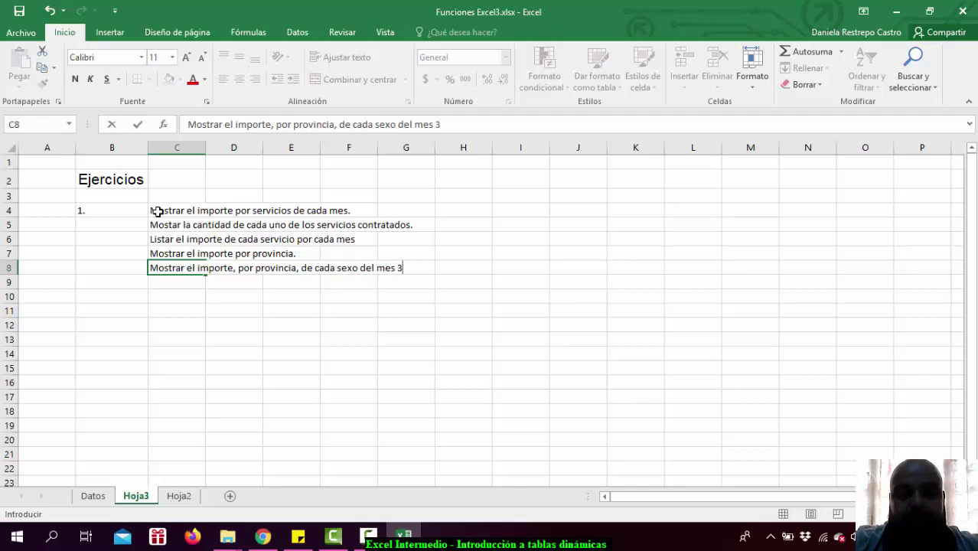
type(".")
key("Up")
Number exercises 2 through 5 in cells B5:B8
key("Left")
key("Up")
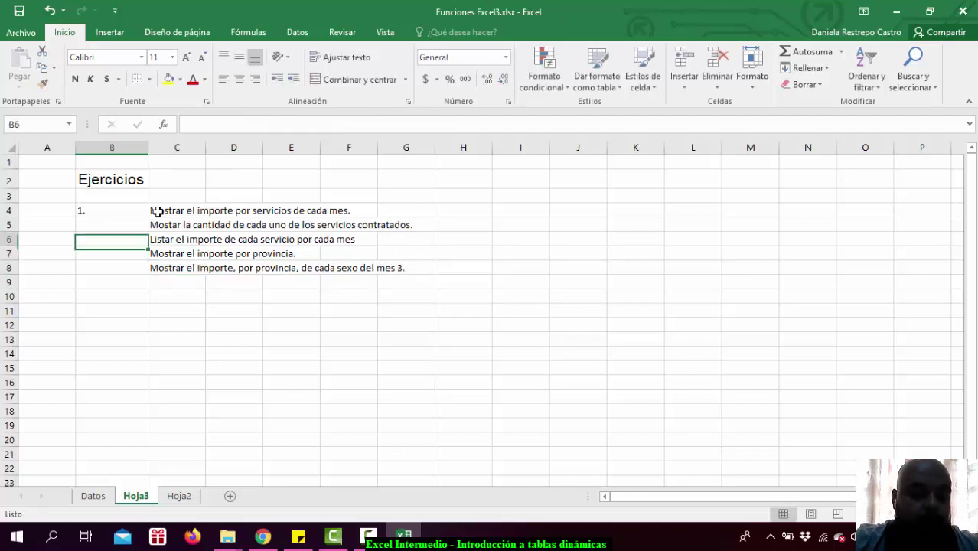
key("Up")
type("2")
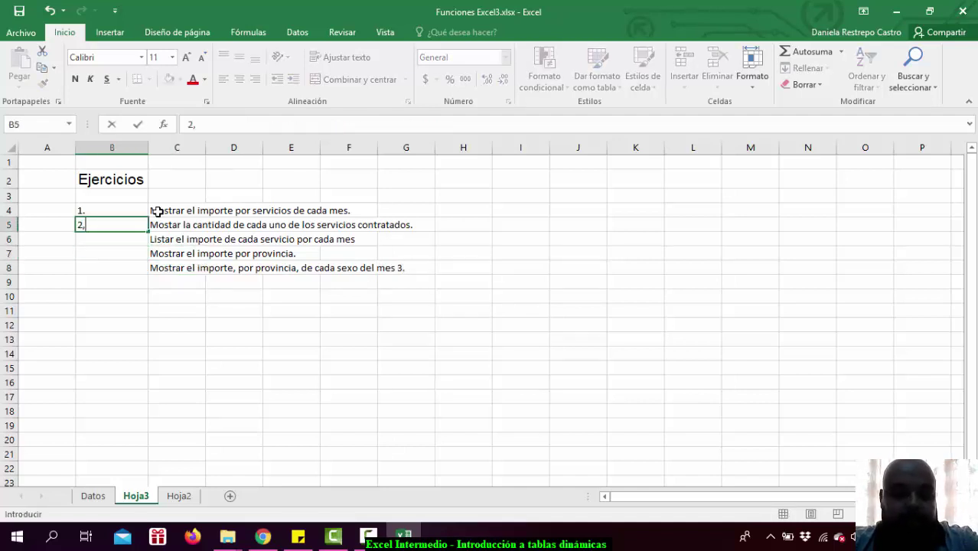
key("Return")
type("3")
key("Return")
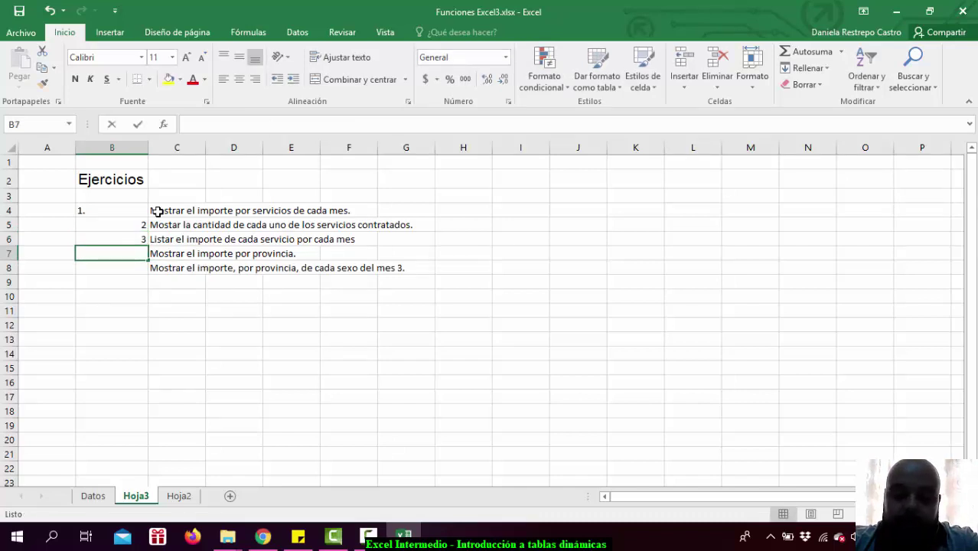
type("4")
key("Return")
type("5,")
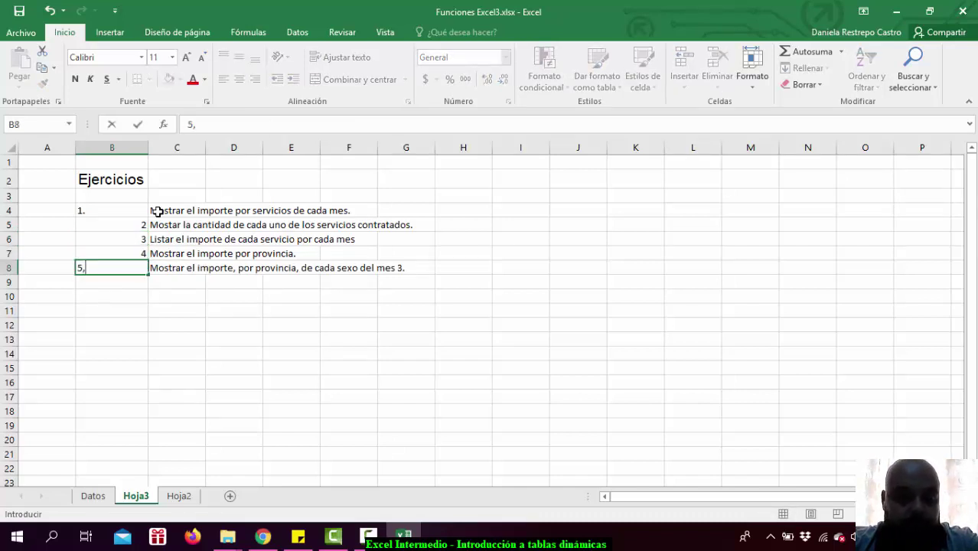
key("BackSpace")
key("Up")
key("Up")
key("Up")
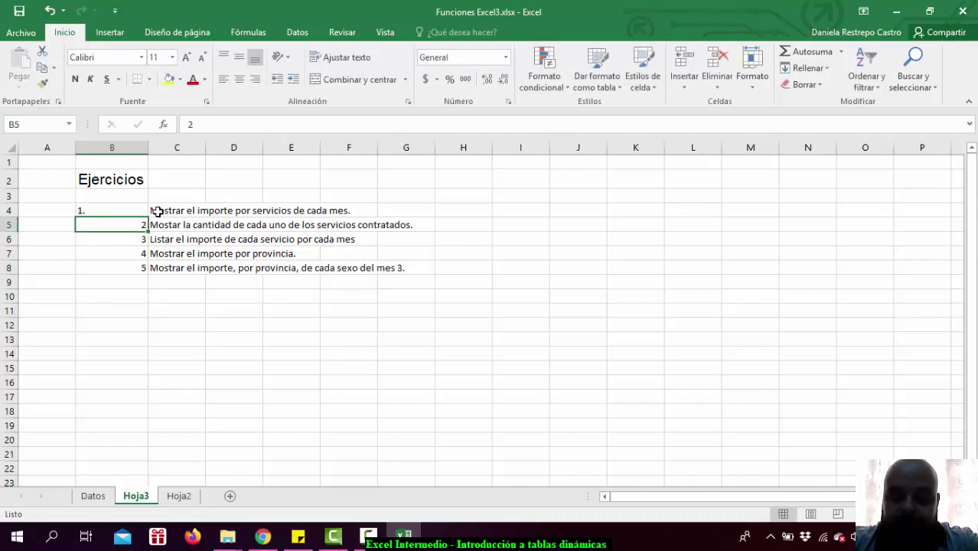
Retype the numbers as '2.', '3.', '4.' and '5.' to match '1.'
type("2.")
key("Return")
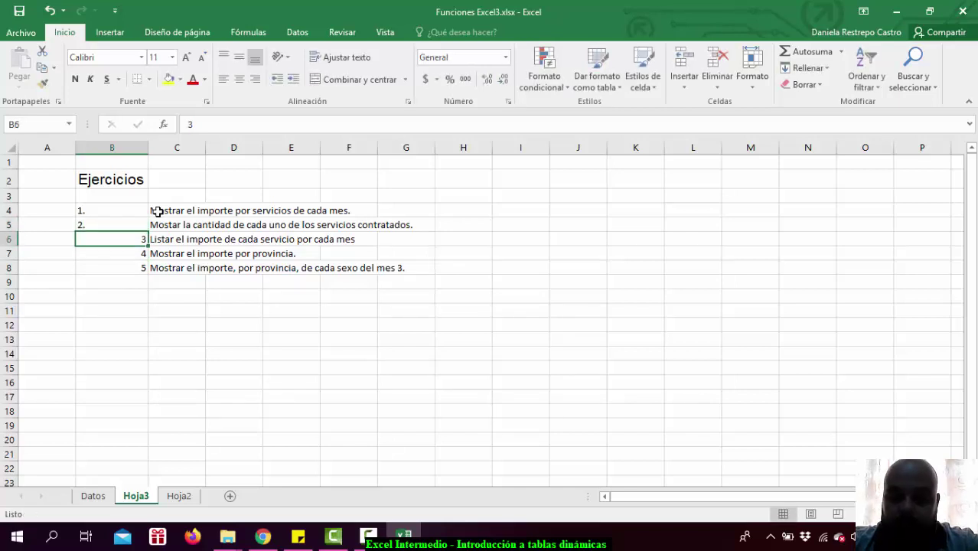
type("3.")
key("Return")
type("4.")
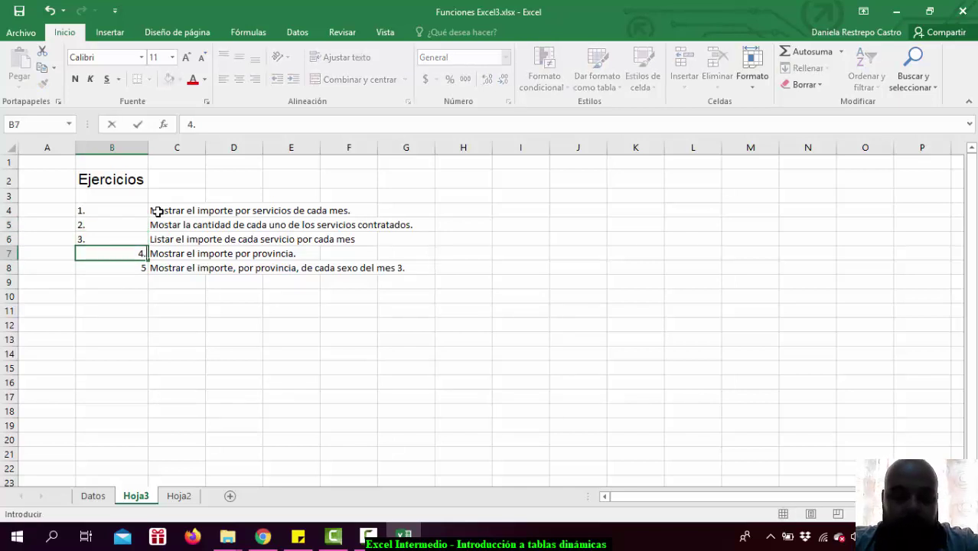
key("Return")
type("5.")
key("Return")
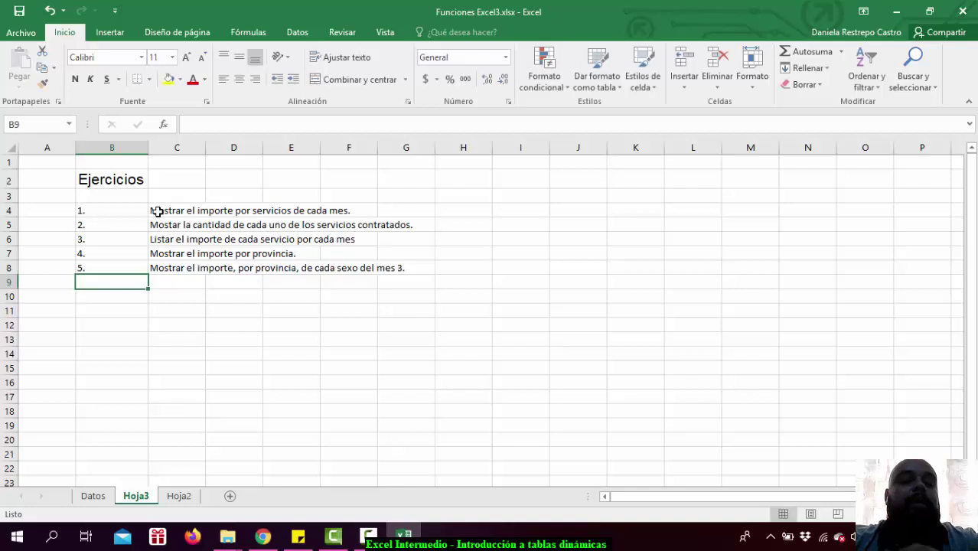
key("Up")
left_click_drag(115, 212, 106, 266)
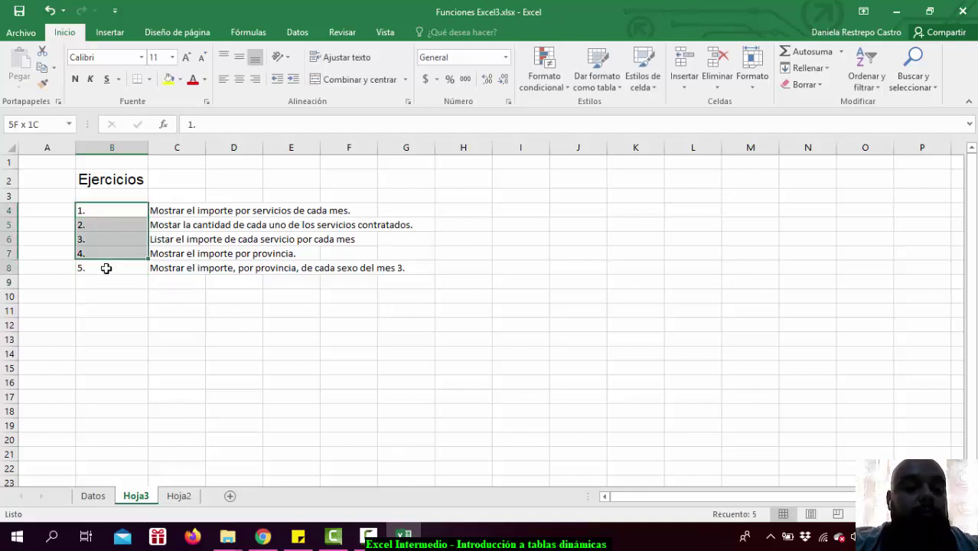
left_click(255, 84)
left_click(229, 209)
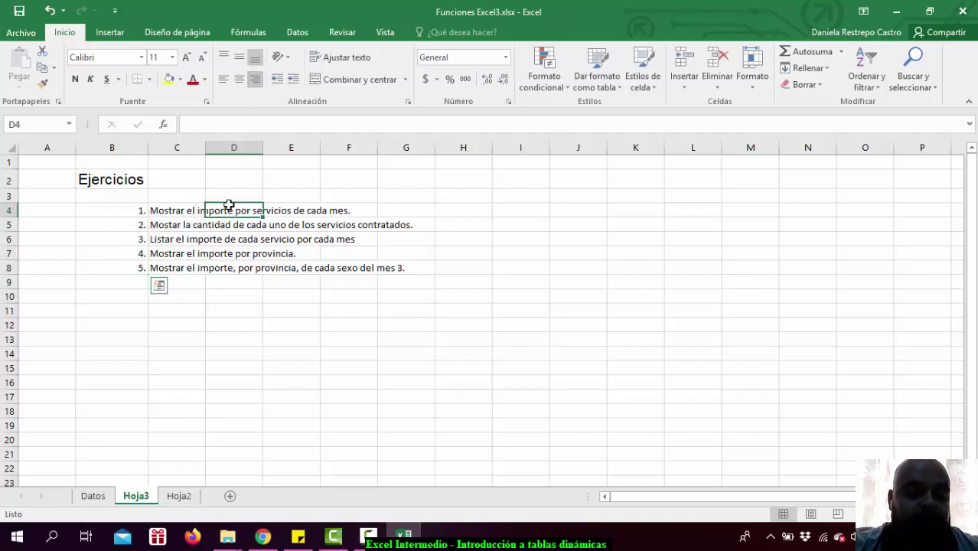
double_click(205, 143)
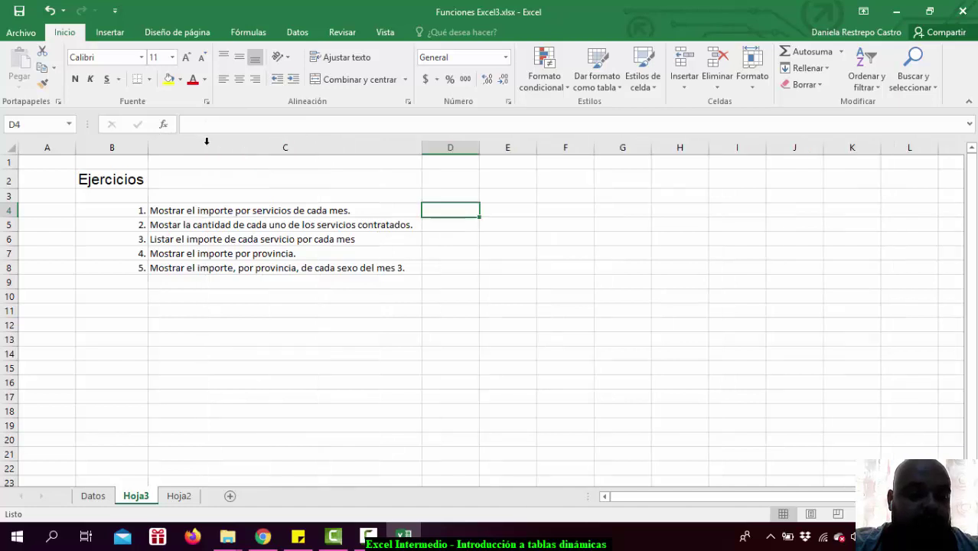
mouse_move(153, 225)
left_mouse_down()
mouse_move(153, 211)
mouse_move(292, 271)
left_mouse_up()
left_click(323, 296)
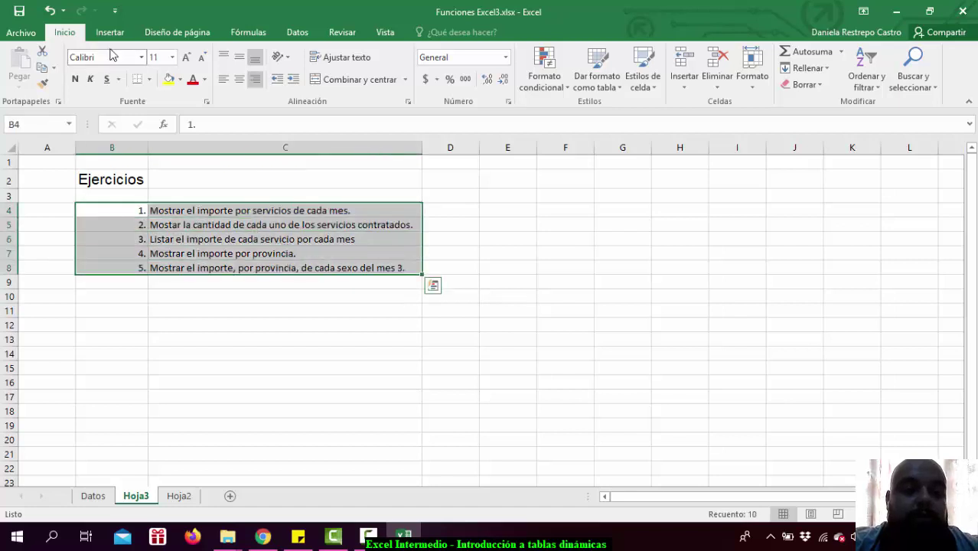
left_click(141, 58)
left_click(107, 177)
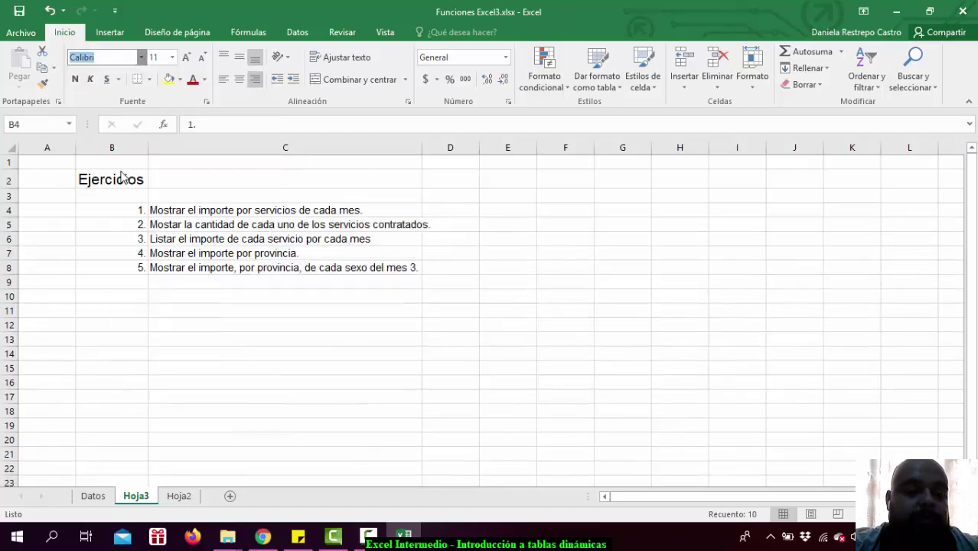
left_click(183, 60)
left_click(184, 59)
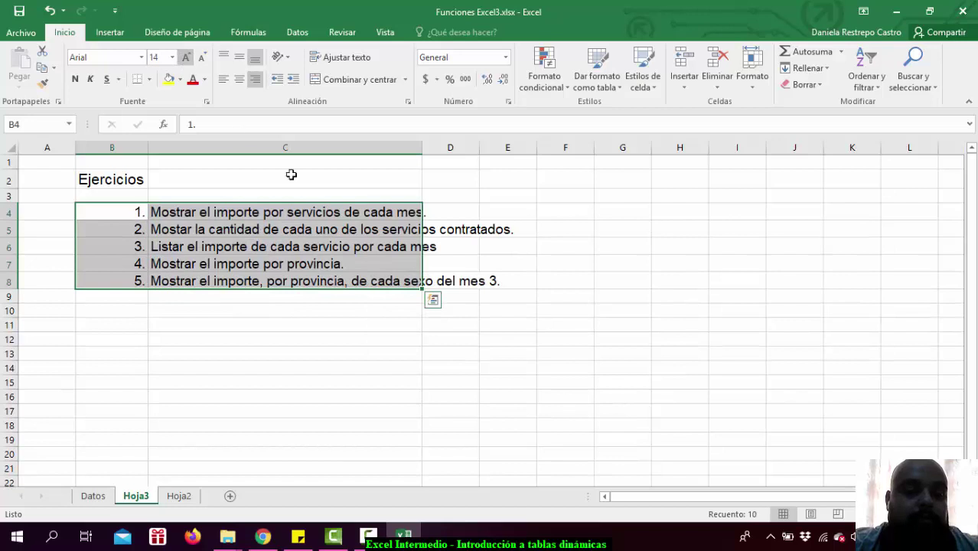
left_click(334, 337)
double_click(422, 148)
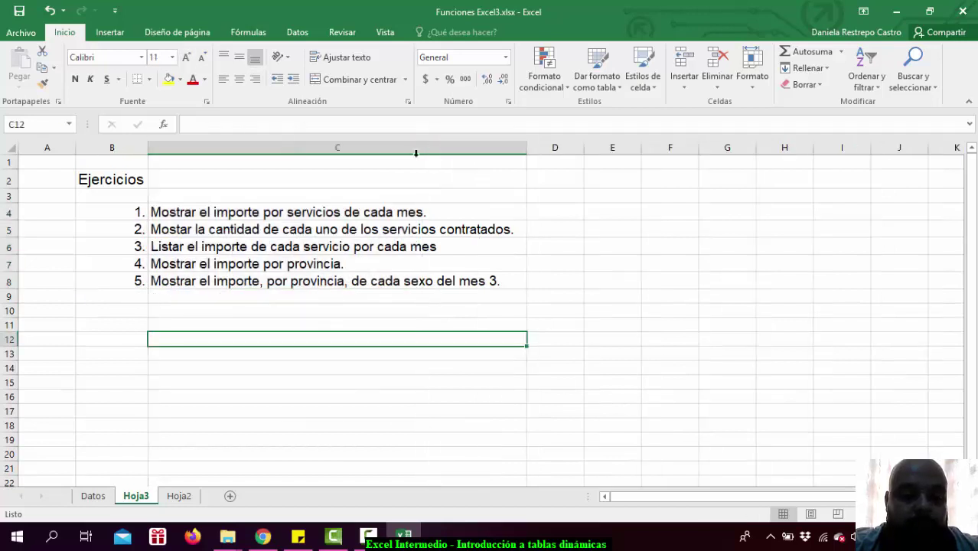
left_click(290, 230)
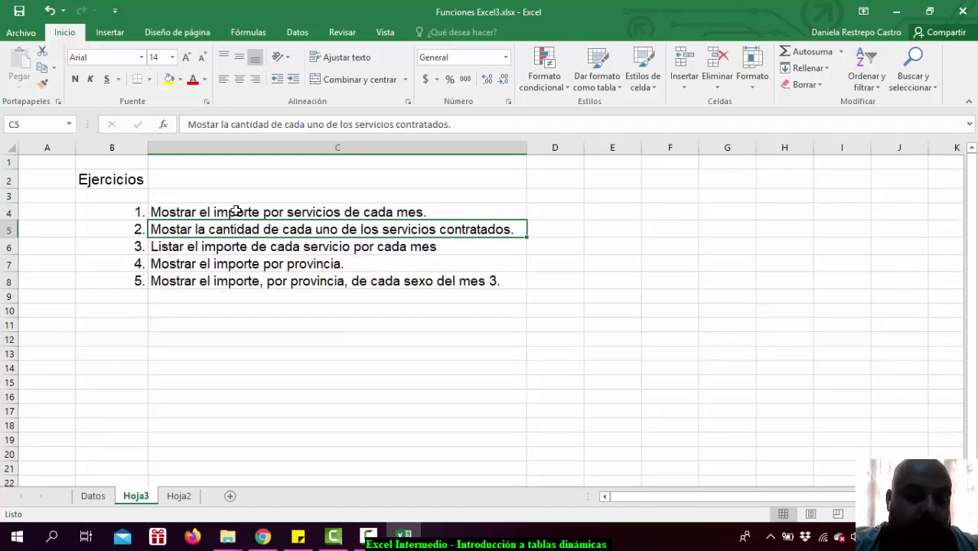
left_click(192, 212)
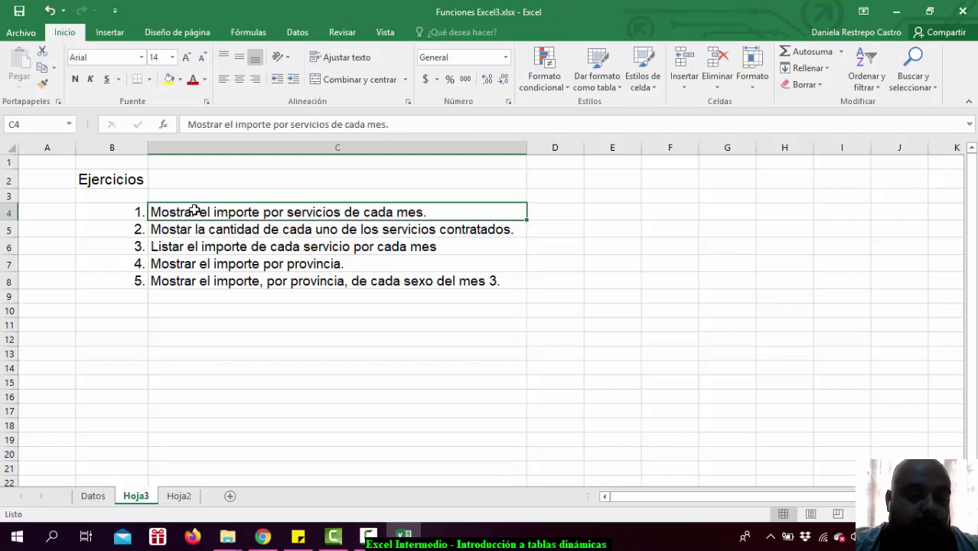
left_click(284, 248)
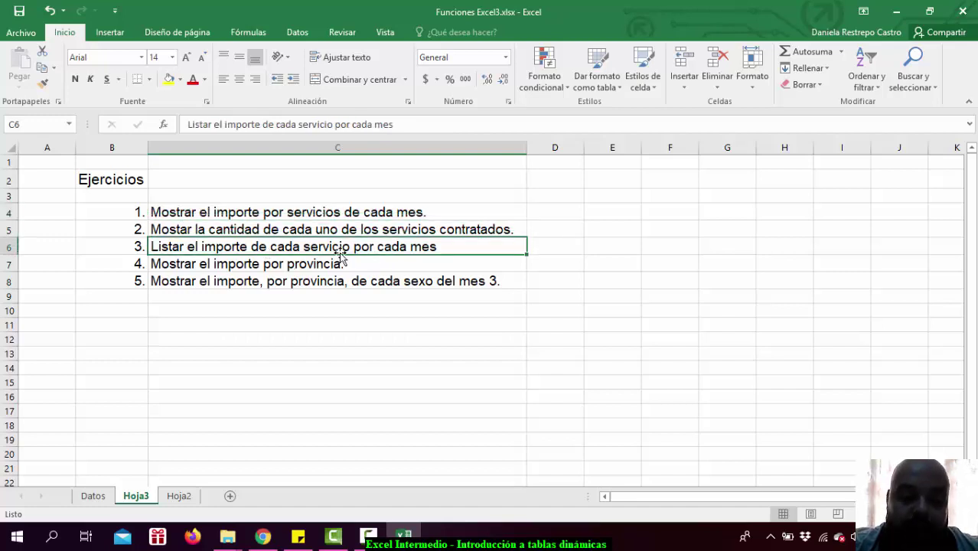
left_click(307, 264)
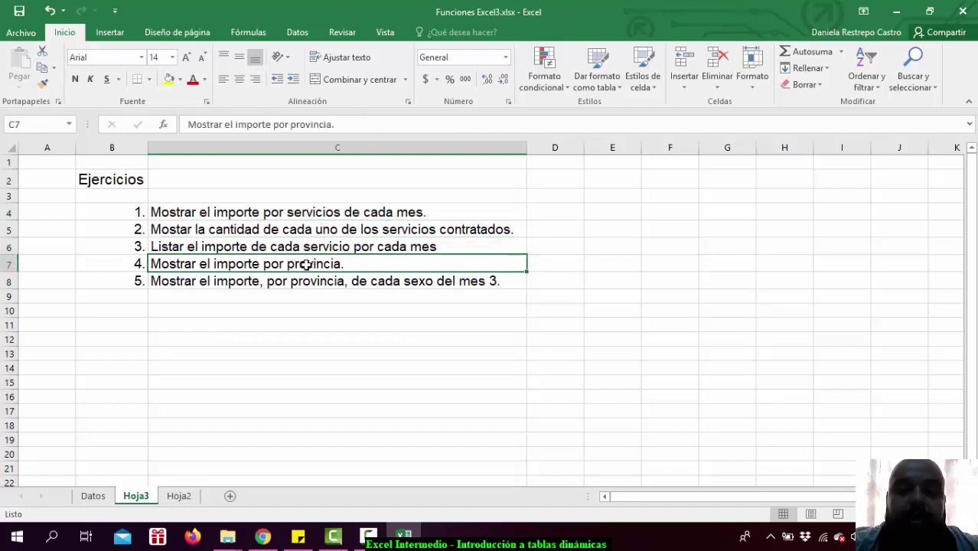
left_click(209, 284)
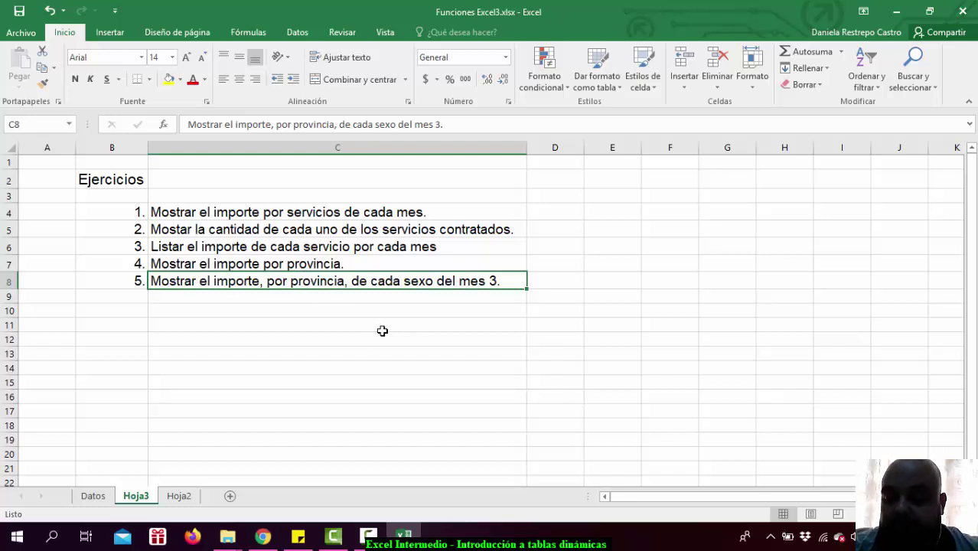
left_click(251, 232)
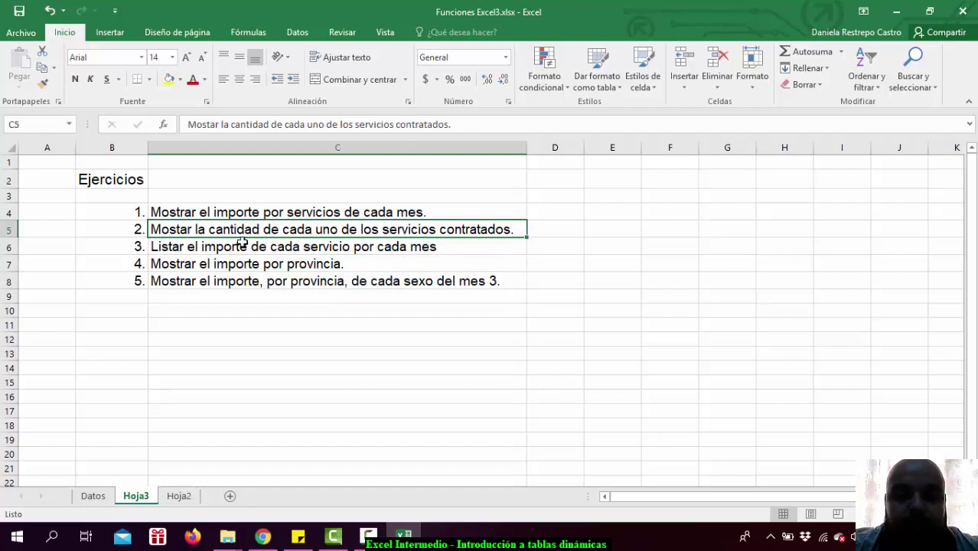
Rename Hoja3 to 'Ejercicios' and Hoja2 to 'Ejemplo'
double_click(136, 496)
type("Eje")
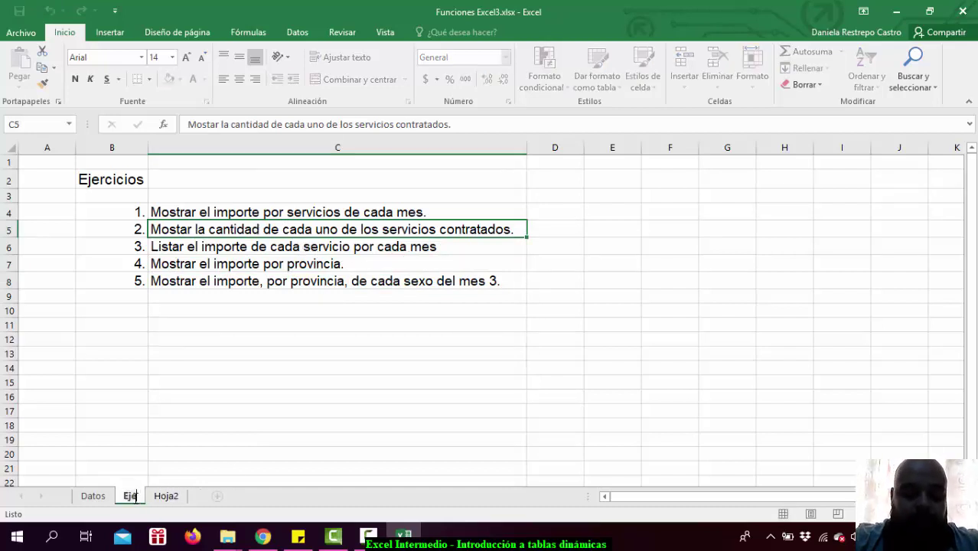
type("rcicios")
key("Return")
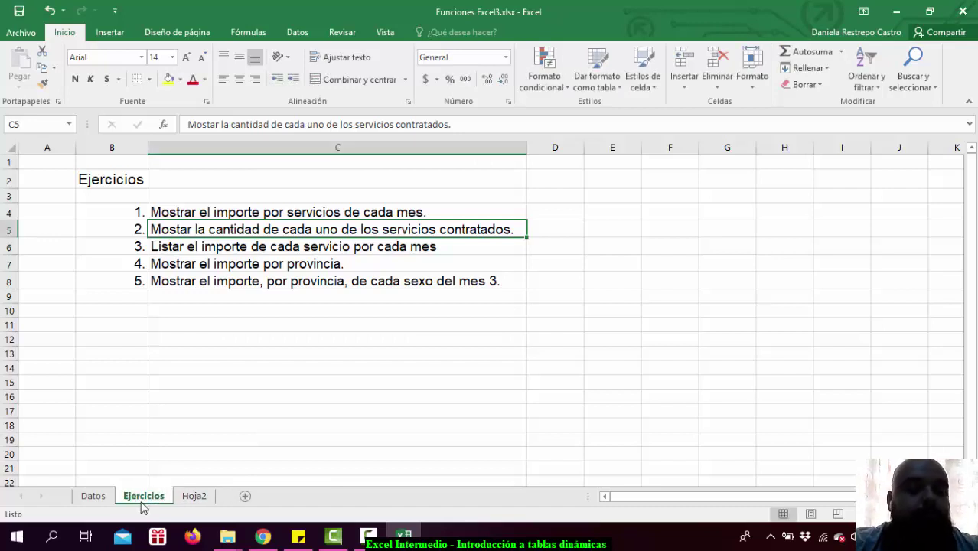
left_click(182, 452)
left_click(195, 497)
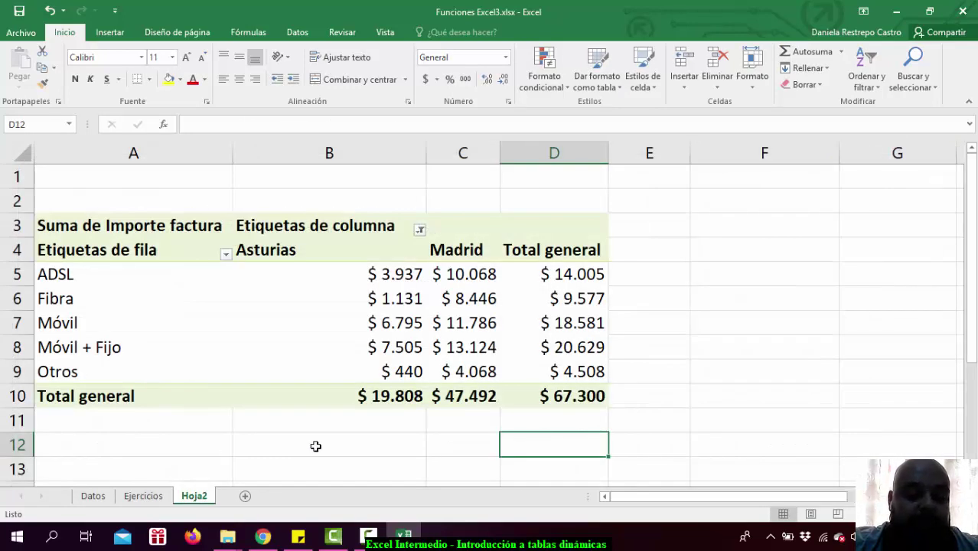
double_click(205, 498)
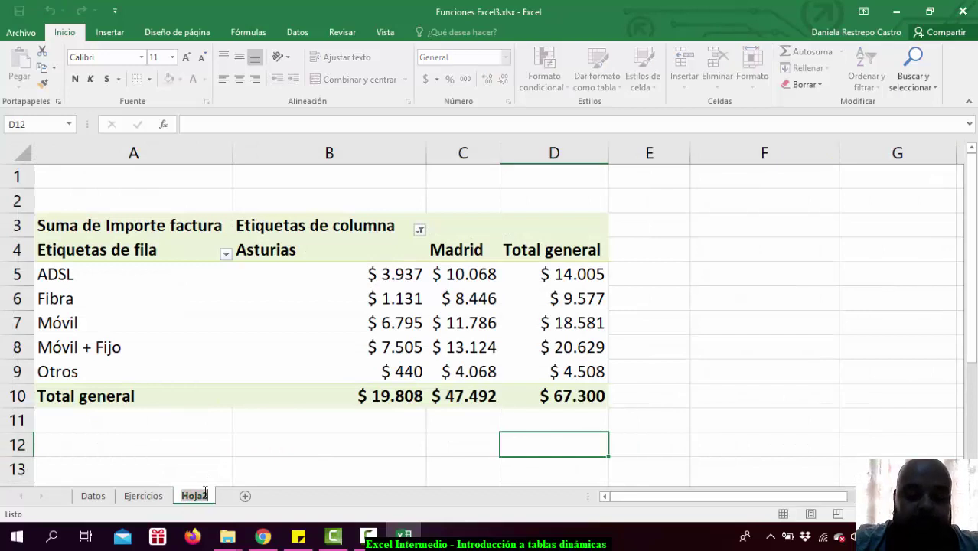
type("Ejemplo")
key("Return")
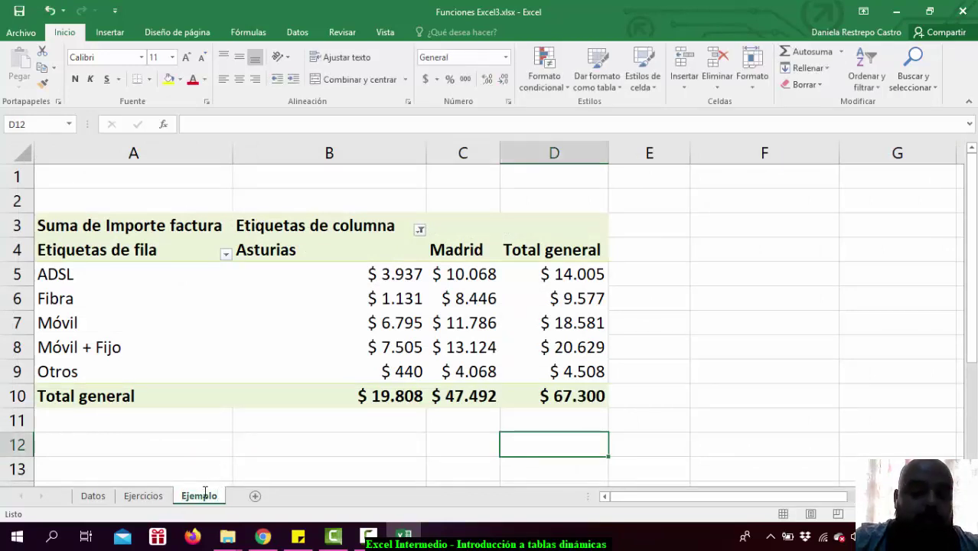
Create an empty pivot table from the Datos table on a new sheet, Hoja4
left_click(92, 495)
left_click(260, 227)
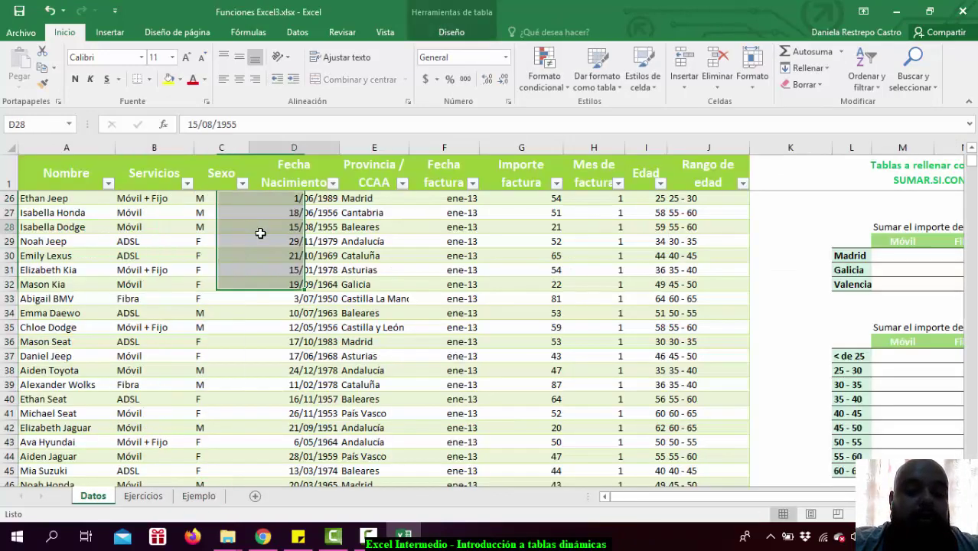
left_click(103, 33)
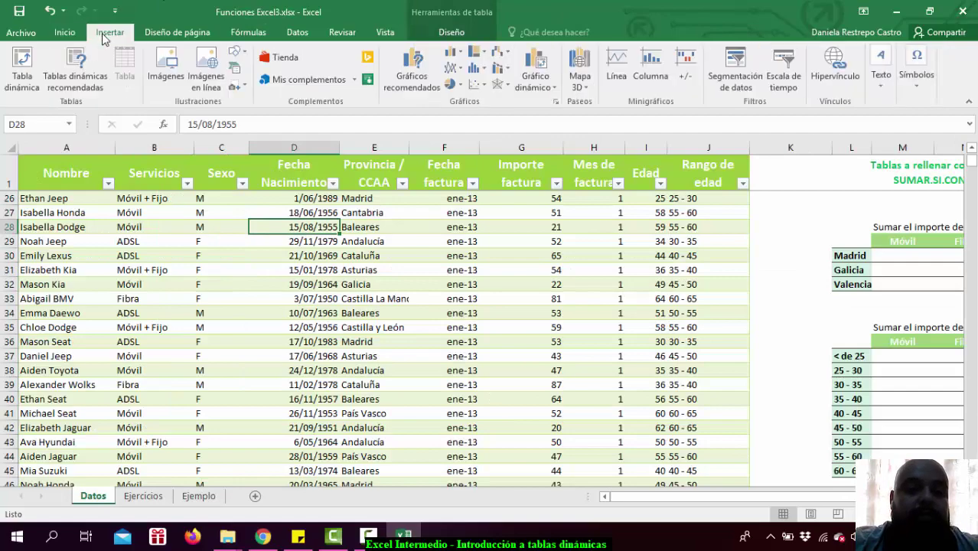
left_click(21, 69)
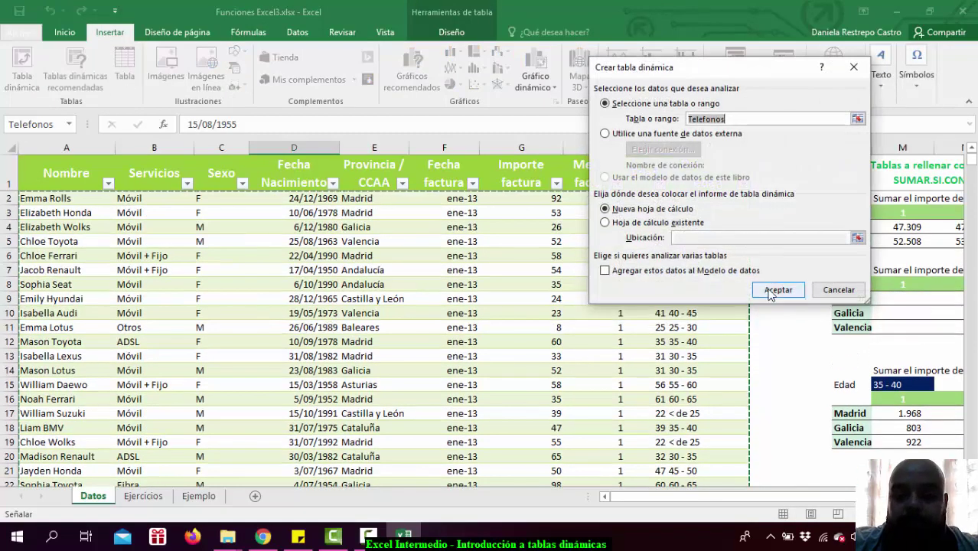
left_click(776, 289)
Reorder the tabs so Ejercicios comes first, followed by Datos
left_click(187, 497)
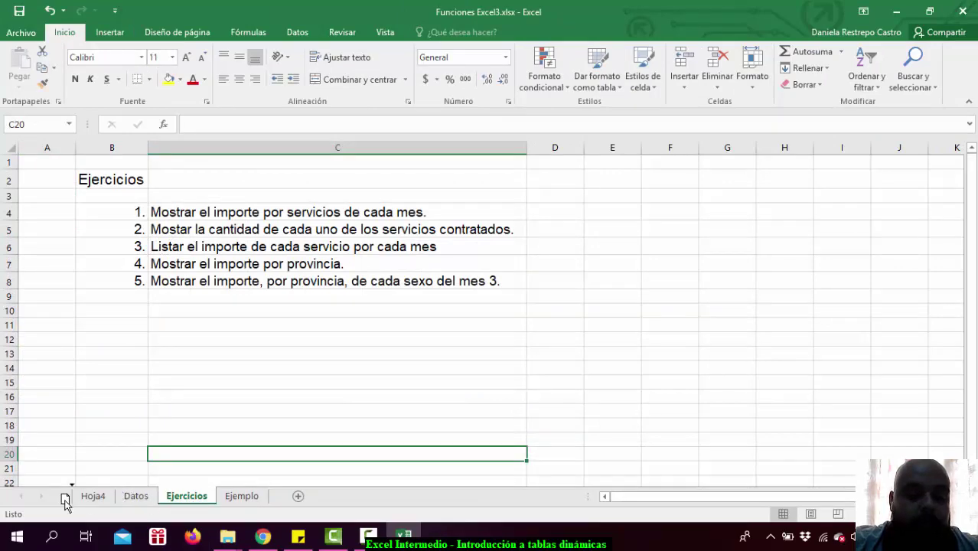
left_click_drag(142, 501, 65, 499)
mouse_move(201, 498)
left_mouse_down()
mouse_move(141, 499)
mouse_move(287, 497)
left_mouse_up()
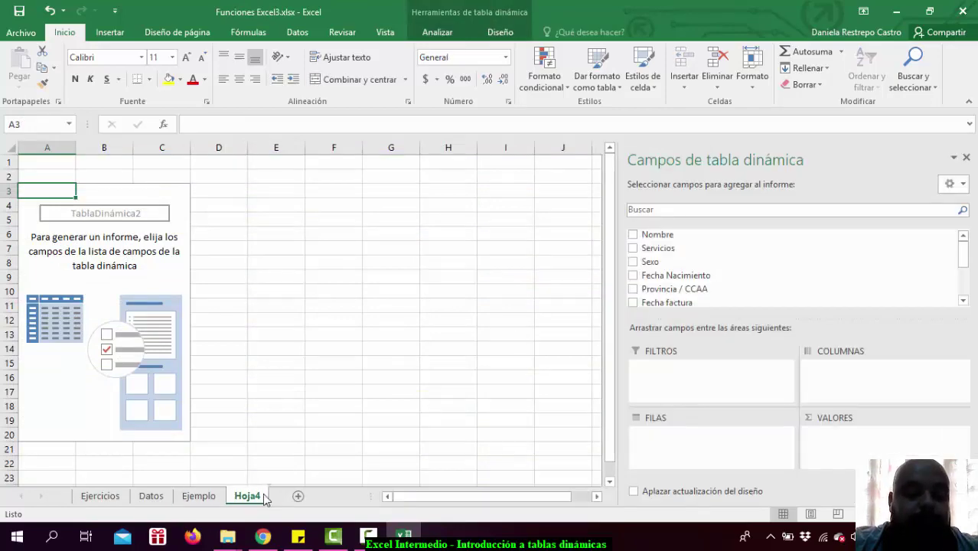
Colour exercise 2 in cells B5:C5 red
left_click(162, 501)
left_click(100, 499)
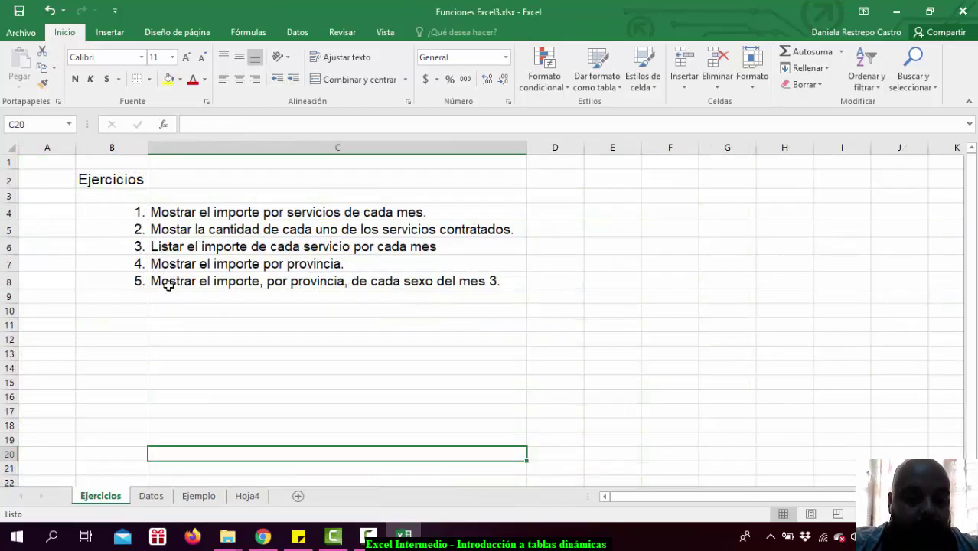
left_click_drag(130, 228, 307, 222)
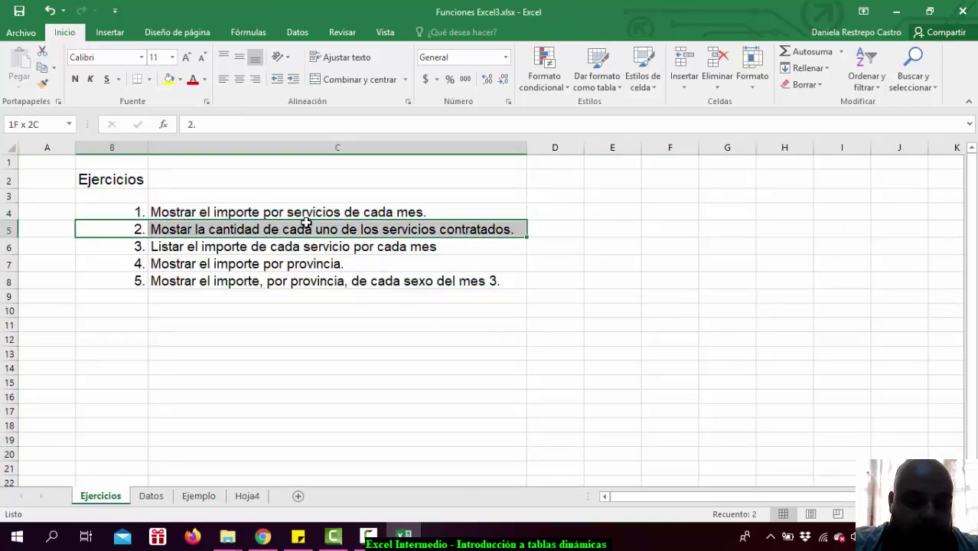
left_click(195, 79)
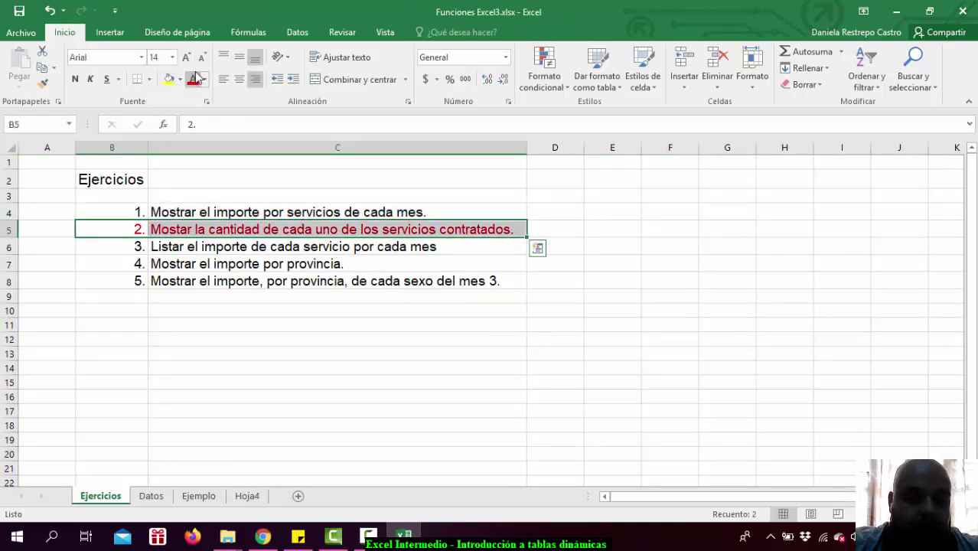
left_click(532, 365)
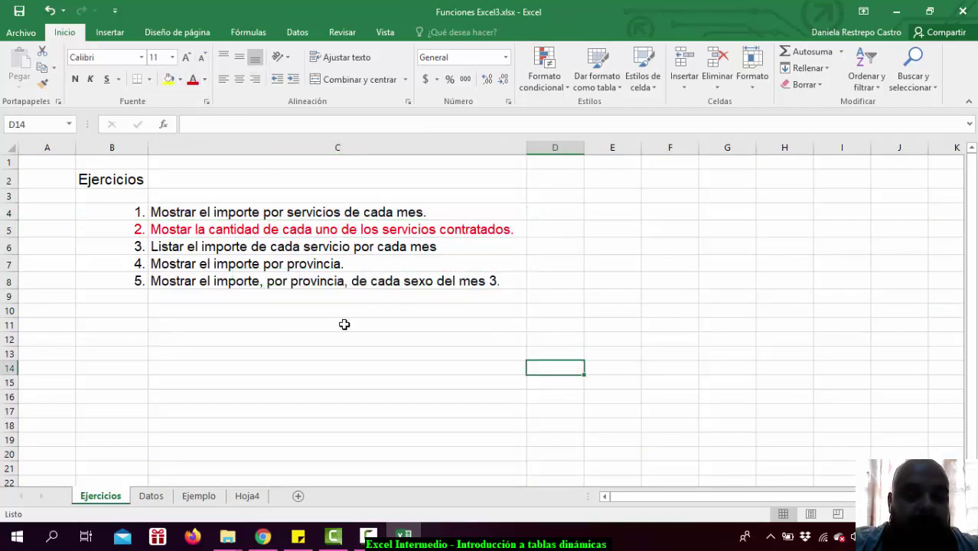
Check the service entries in the Servicios column of the Datos sheet
left_click(259, 496)
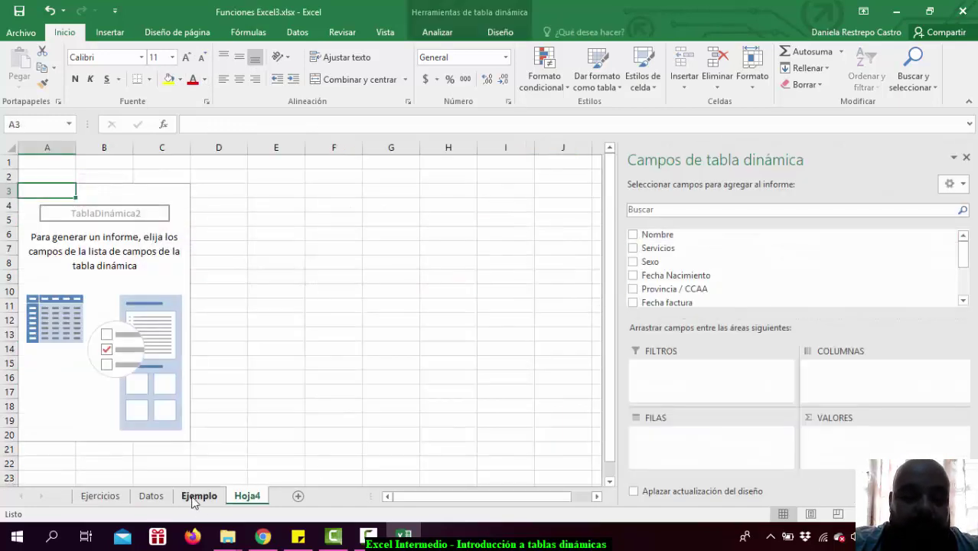
left_click(152, 496)
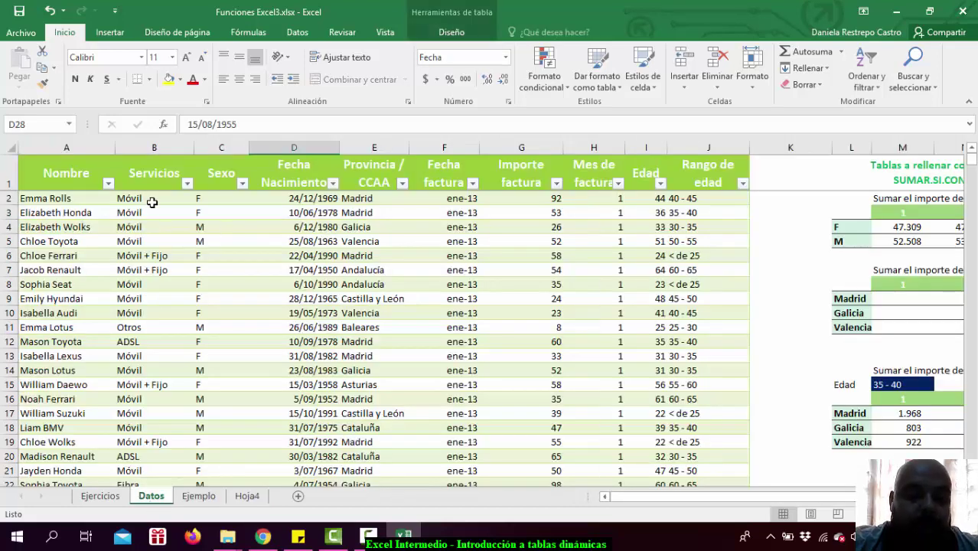
left_click(165, 147)
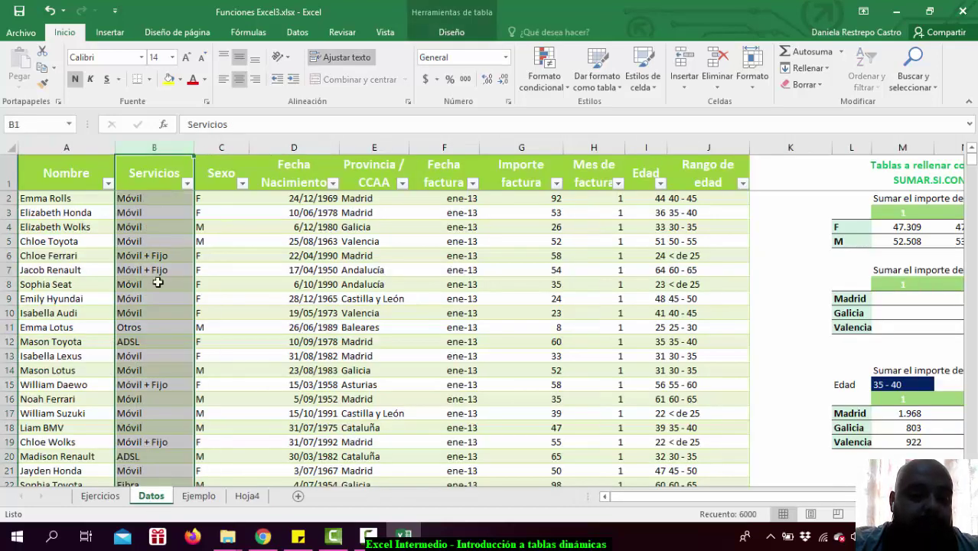
left_click(187, 185)
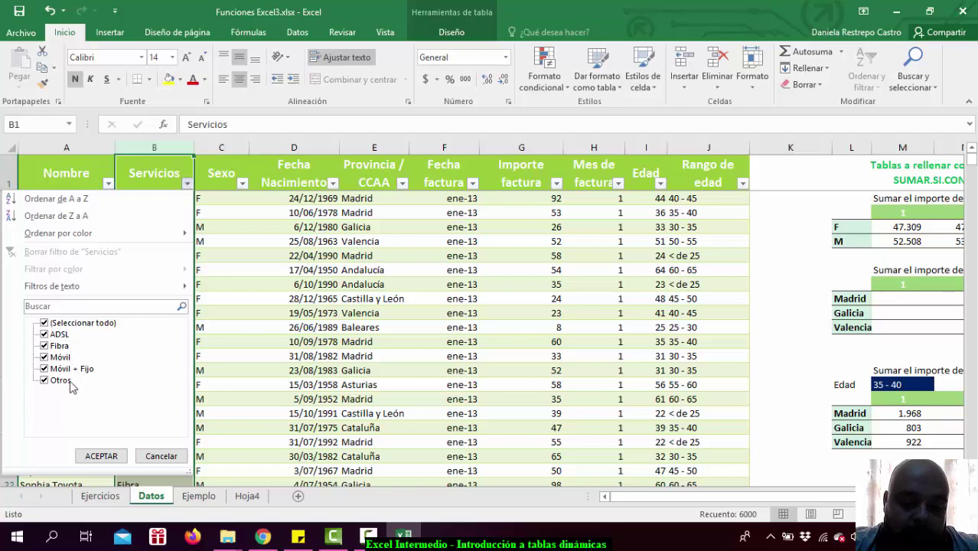
left_click(173, 457)
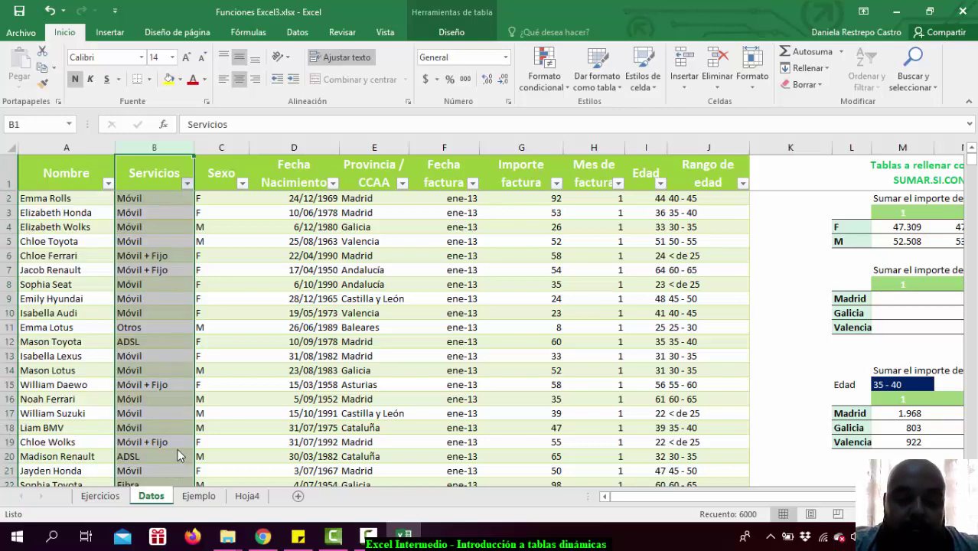
Try adding Servicios to the Hoja4 pivot values, then remove it again
left_click(247, 496)
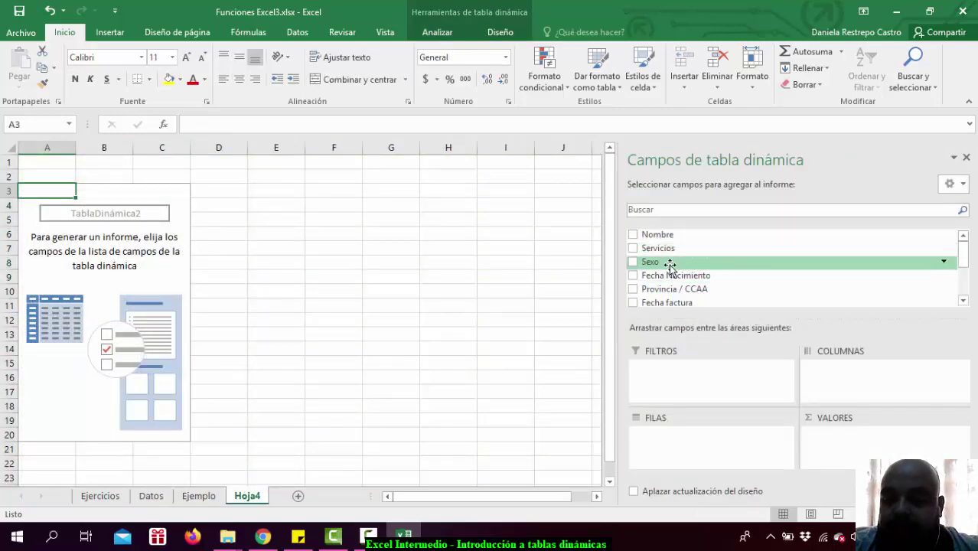
left_click_drag(673, 248, 880, 452)
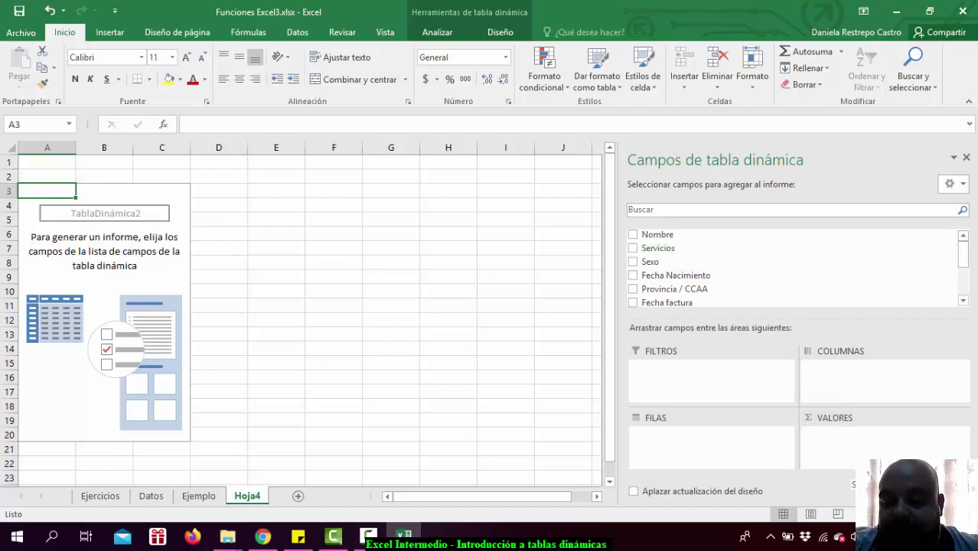
mouse_move(900, 444)
left_mouse_down()
mouse_move(879, 450)
mouse_move(890, 437)
left_mouse_up()
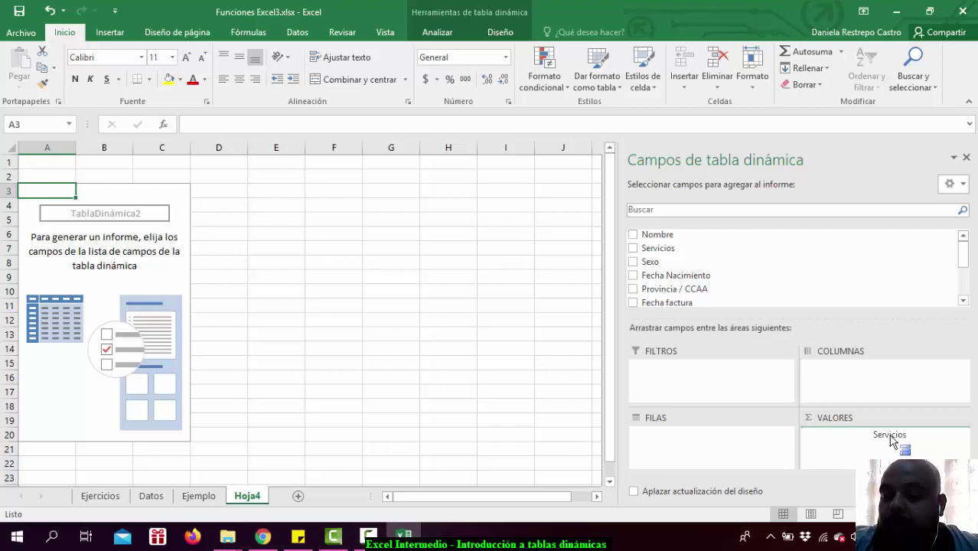
left_click_drag(890, 442, 623, 299)
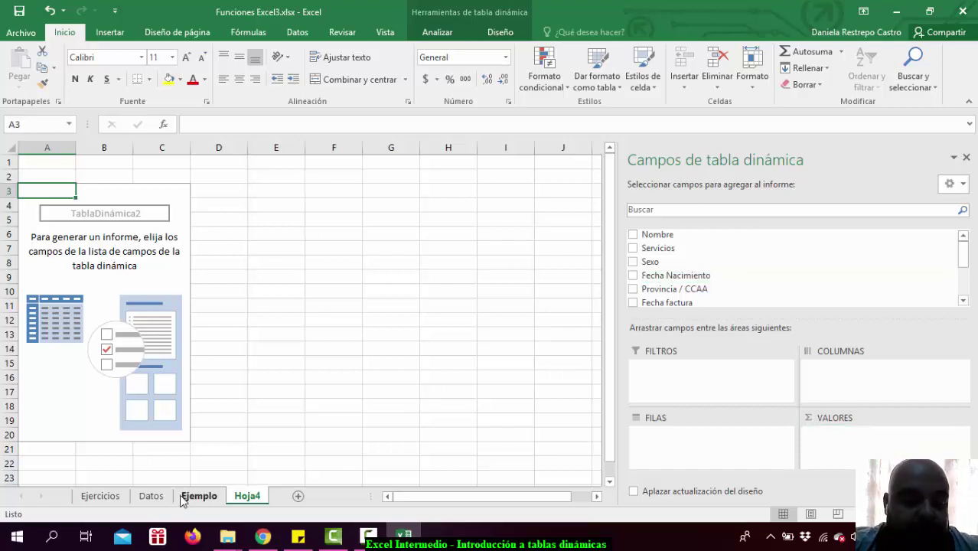
Review the Servicios entries on Datos, then return to the empty Hoja4 pivot
left_click(153, 496)
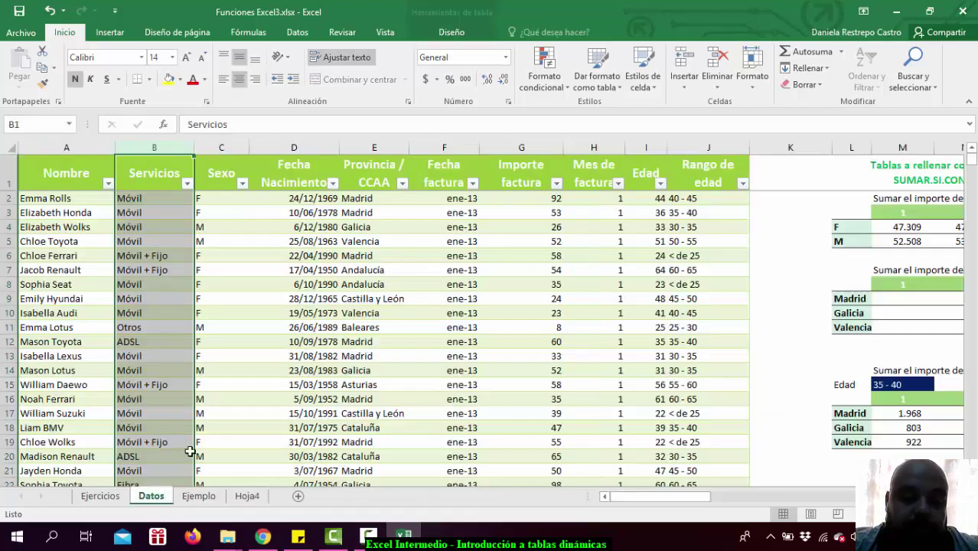
left_click(157, 201)
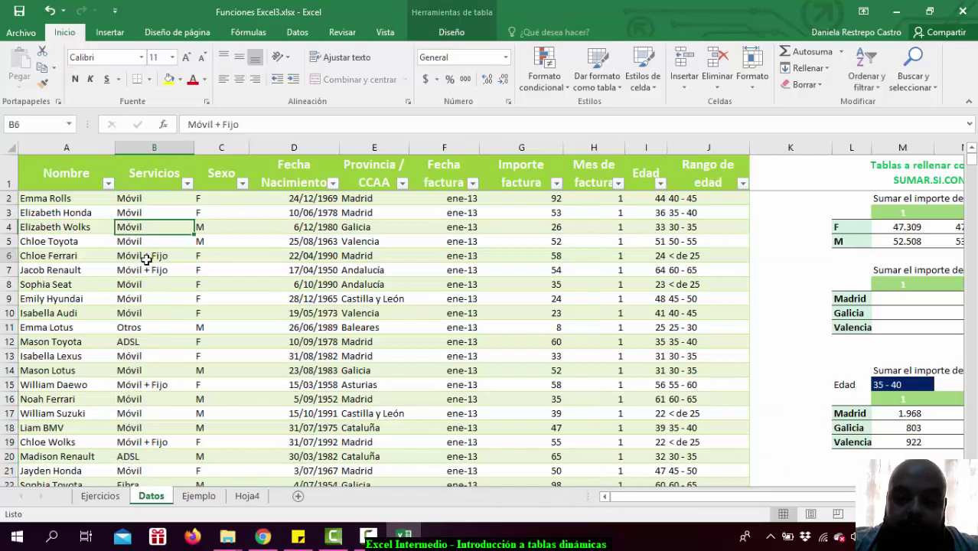
left_click_drag(157, 202, 157, 227)
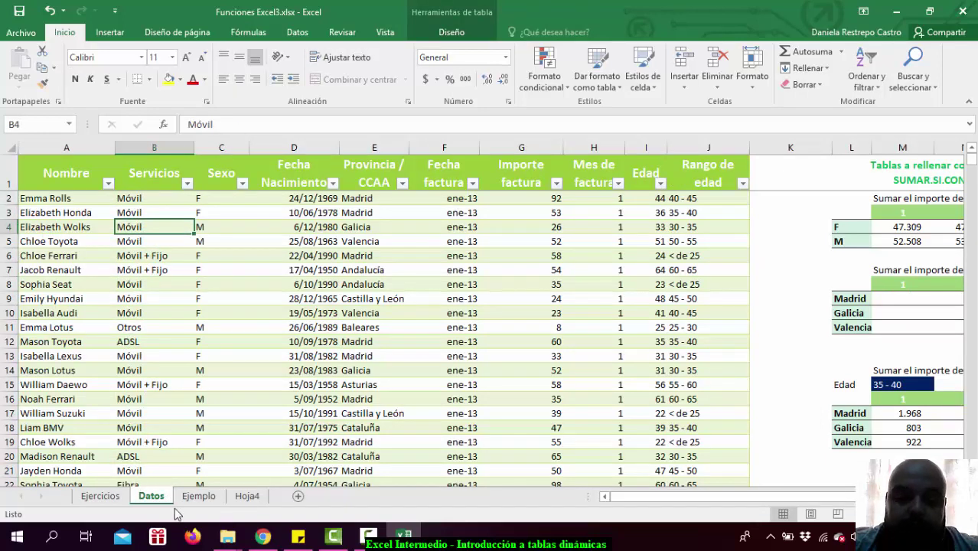
left_click(151, 310)
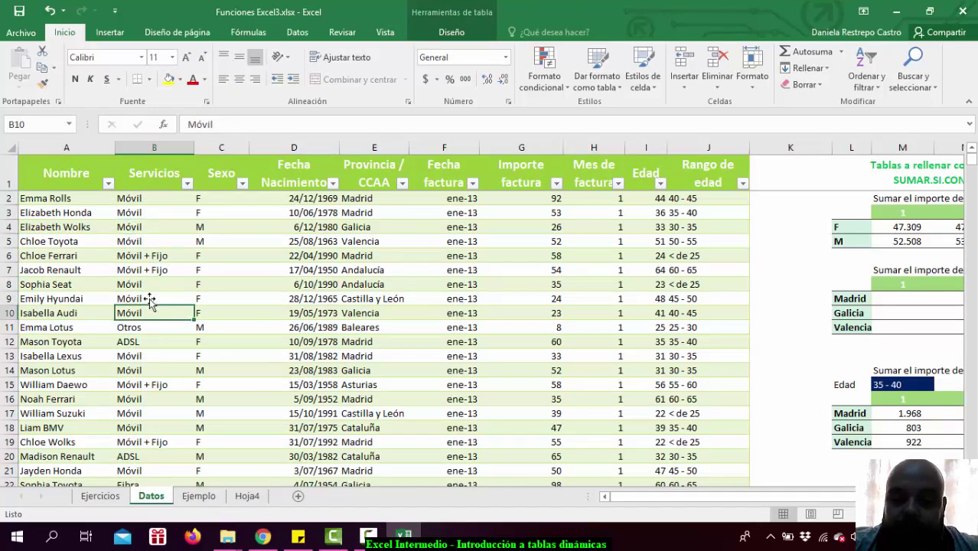
left_click(201, 496)
left_click(246, 495)
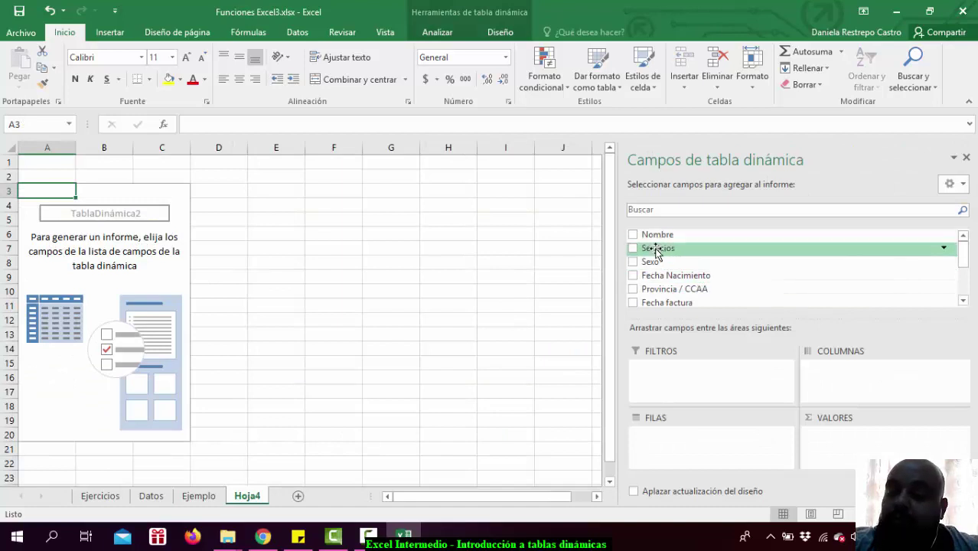
left_click_drag(664, 250, 850, 455)
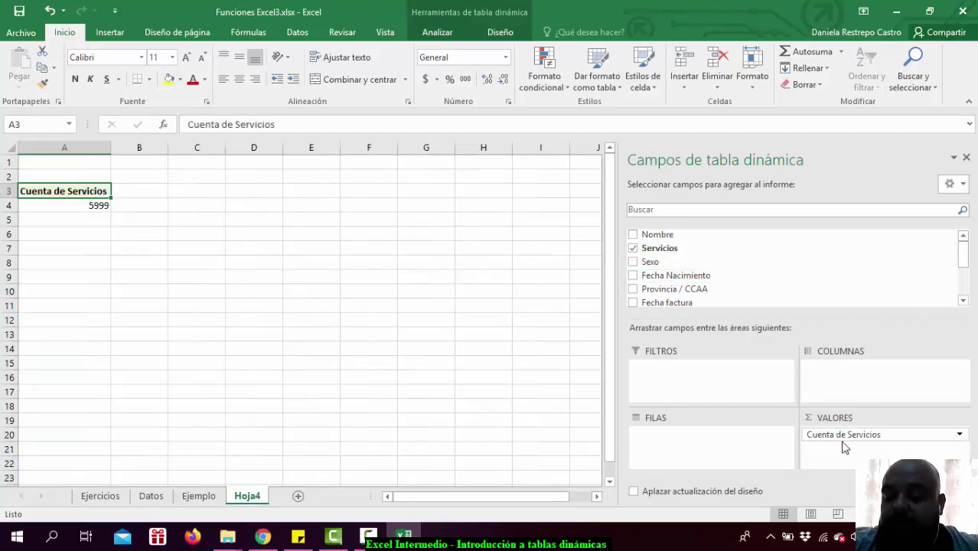
left_click(197, 495)
left_click(545, 346)
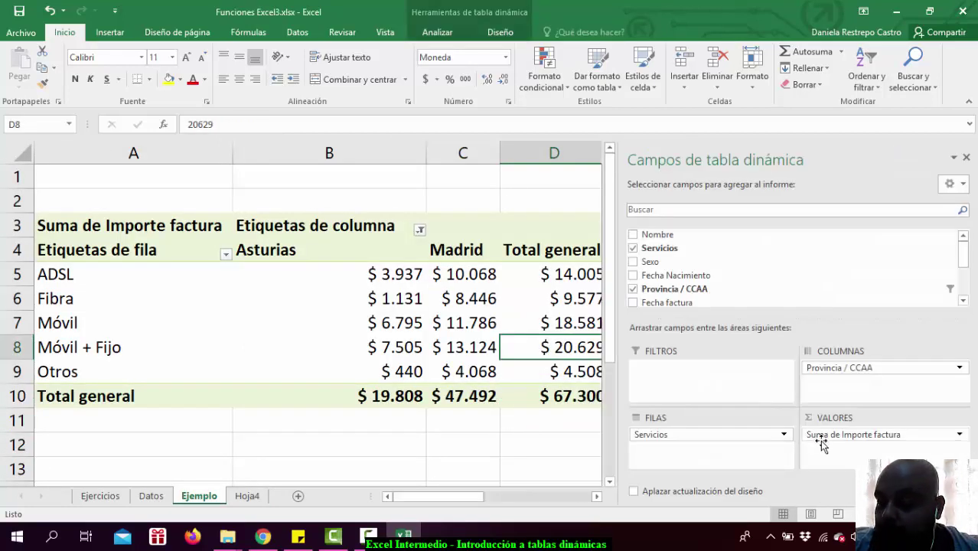
left_click(247, 496)
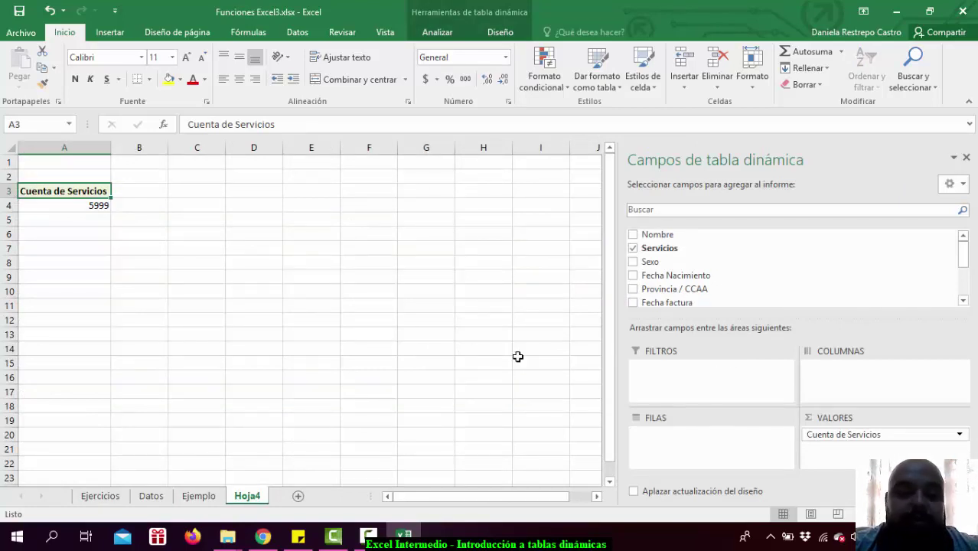
left_click(94, 206)
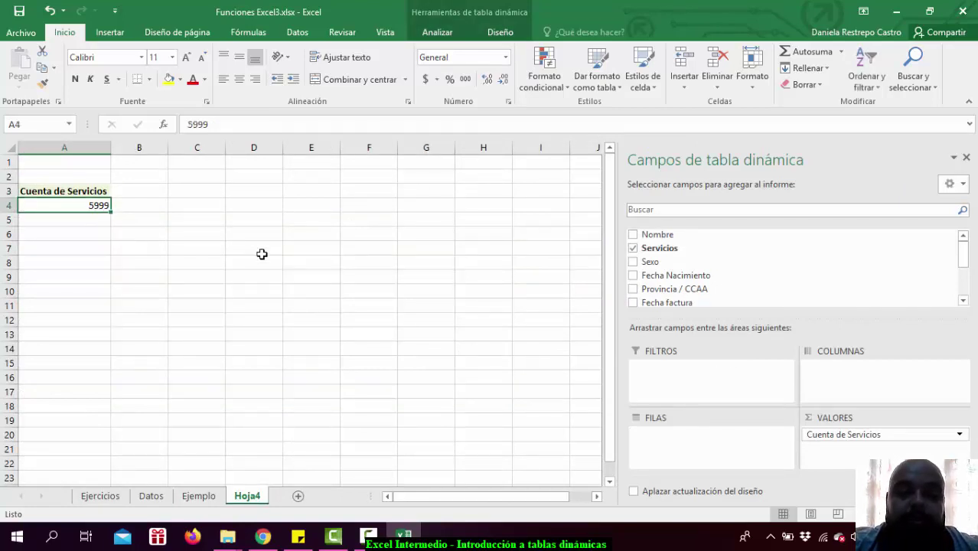
left_click(274, 261)
left_click(72, 205)
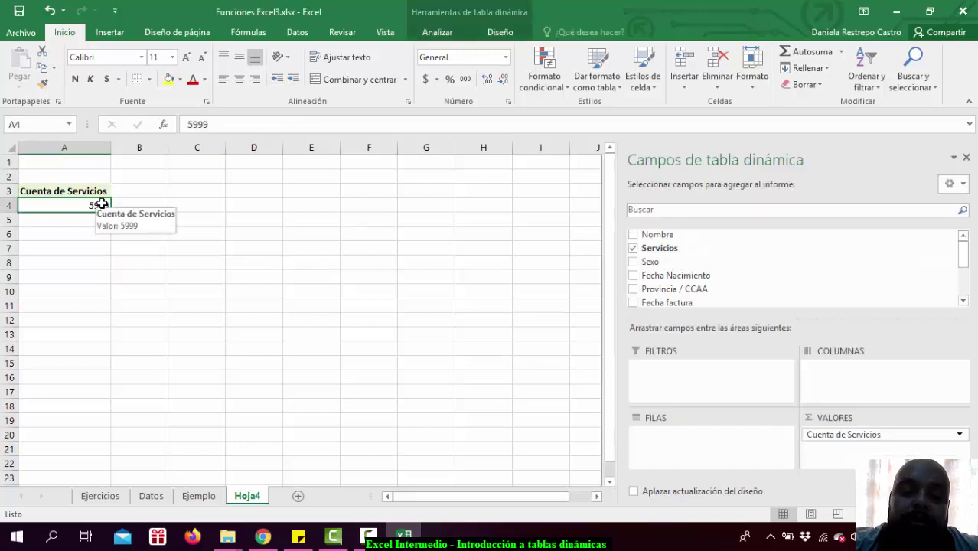
left_click(145, 498)
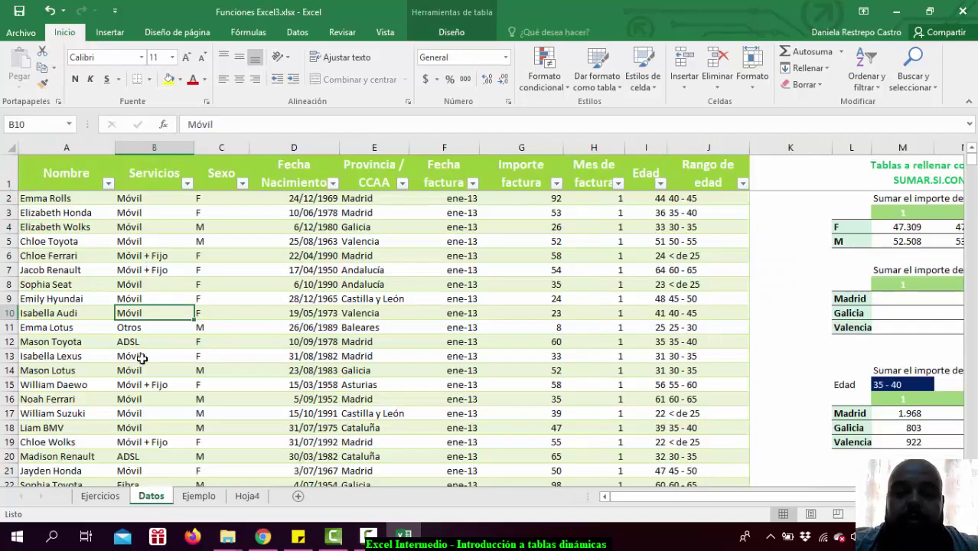
left_click(247, 496)
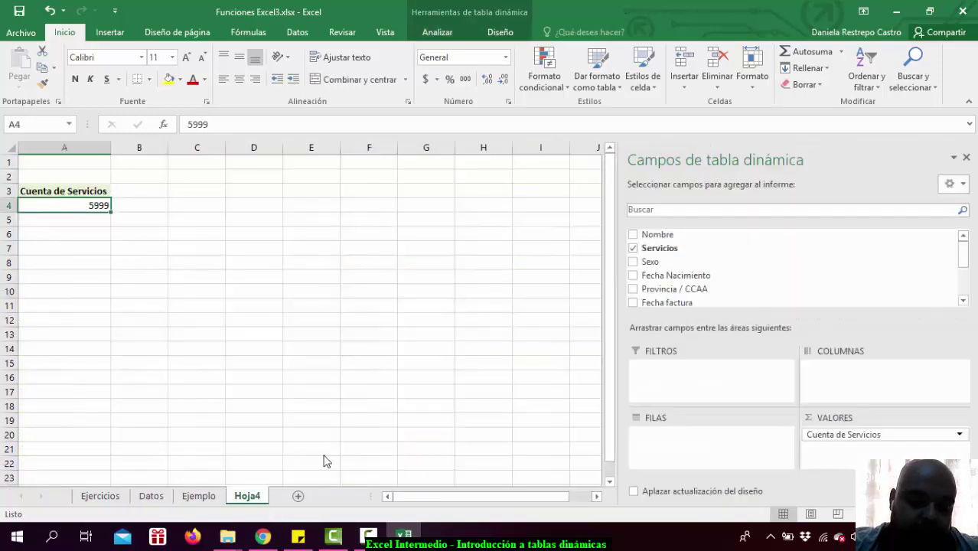
Add Servicios to the pivot rows so each service shows its own count
left_click_drag(661, 250, 701, 435)
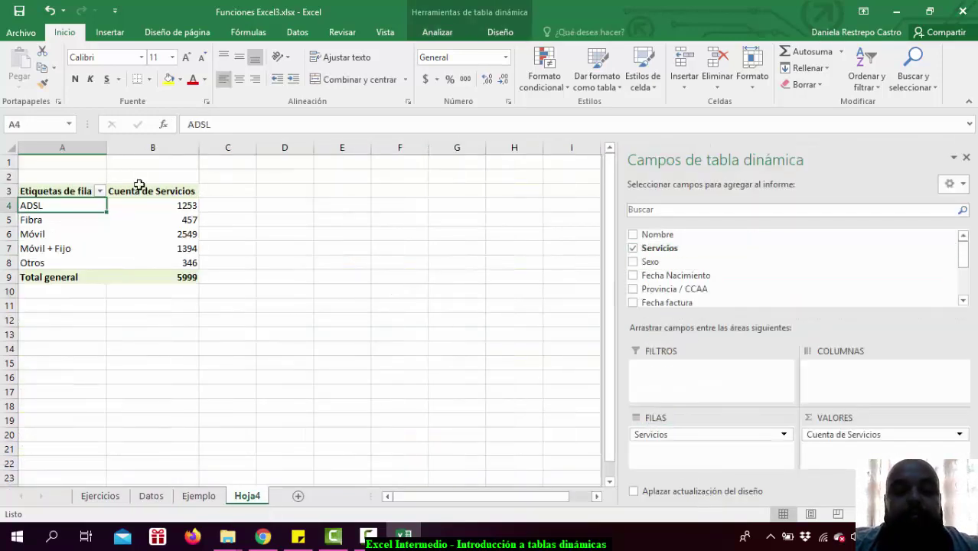
left_click(285, 260)
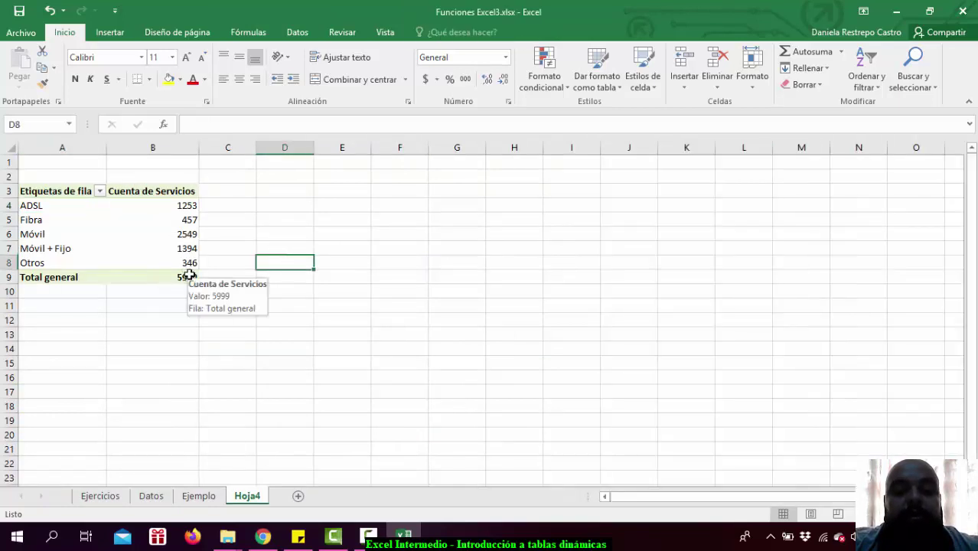
mouse_move(212, 208)
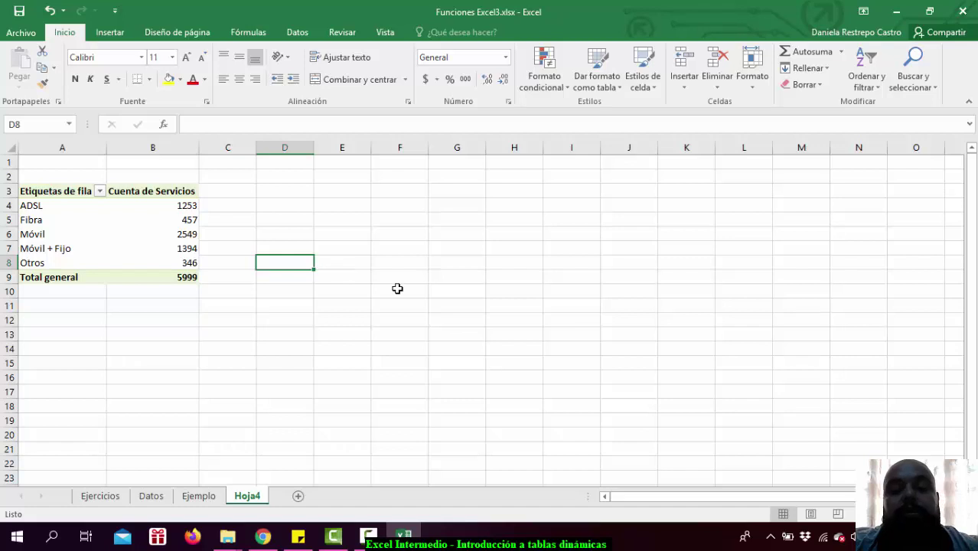
left_click(132, 210)
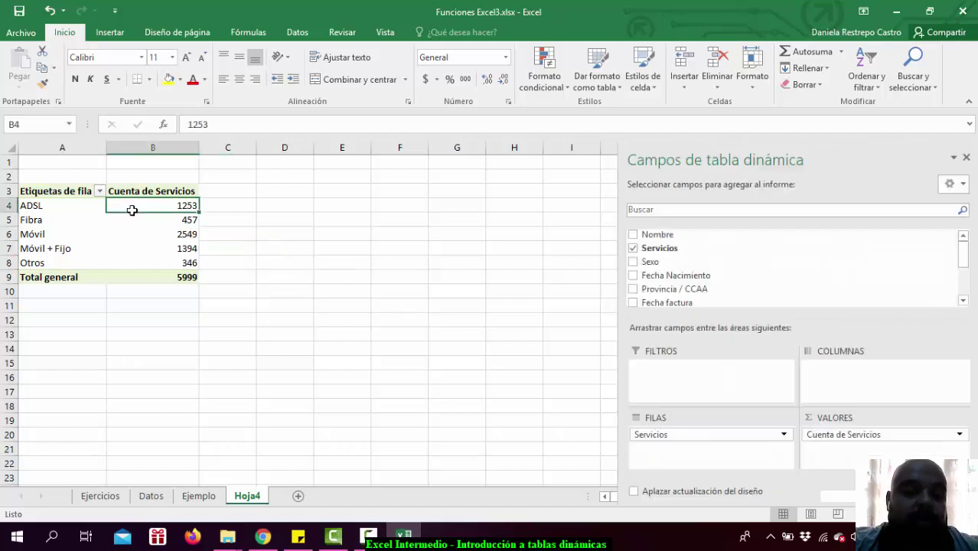
Sort the services from largest to smallest count, with Móvil 2549 first
right_click(144, 205)
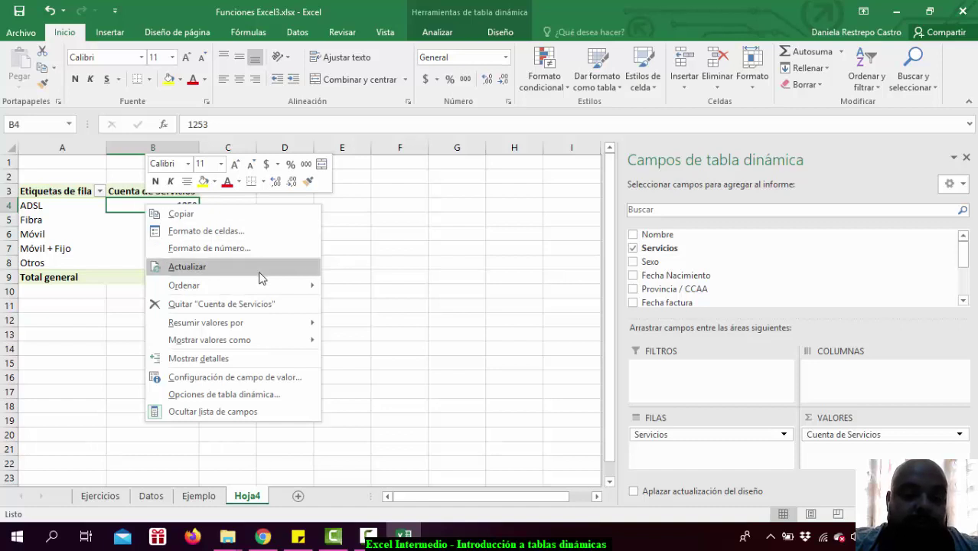
mouse_move(274, 285)
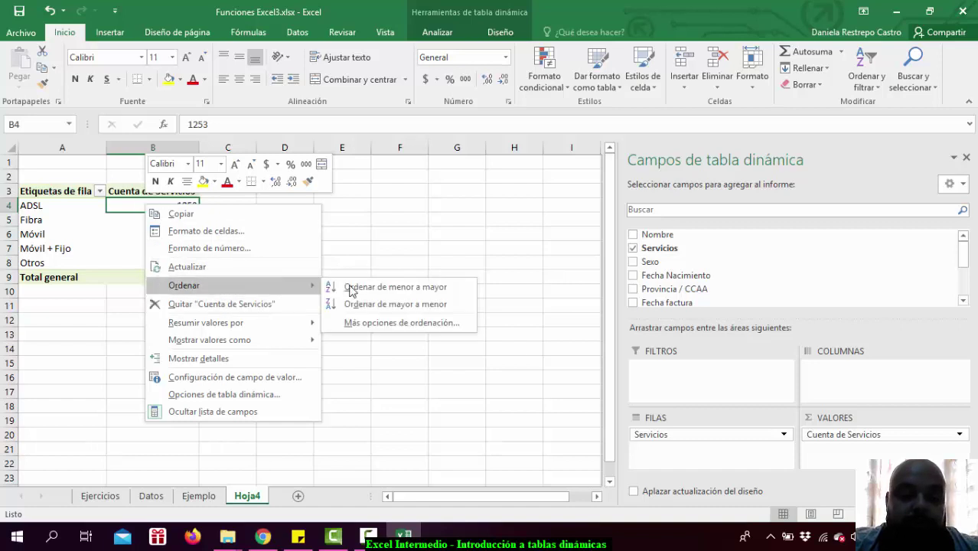
left_click(395, 304)
left_click(408, 310)
left_click(358, 277)
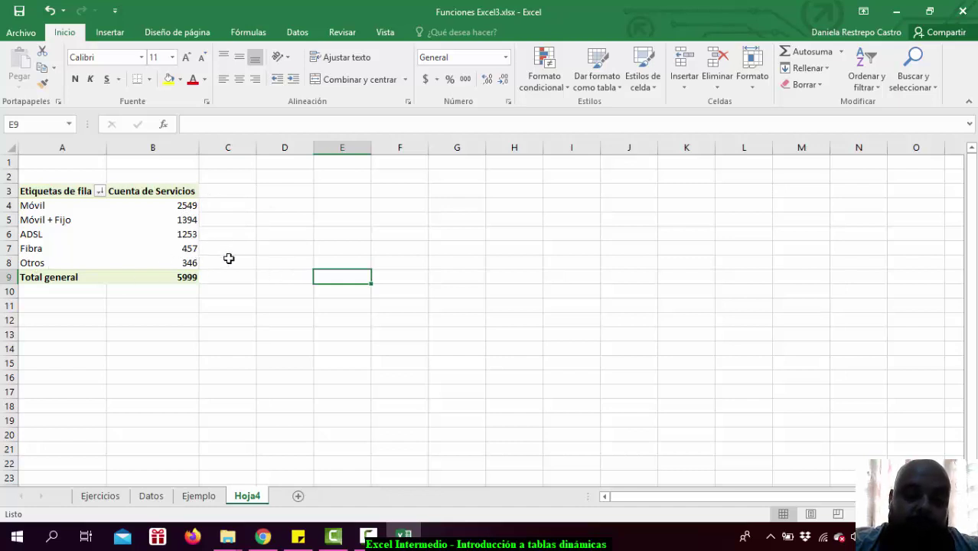
Add Suma de Importe factura as a second pivot column, totalling 303375
left_click(169, 248)
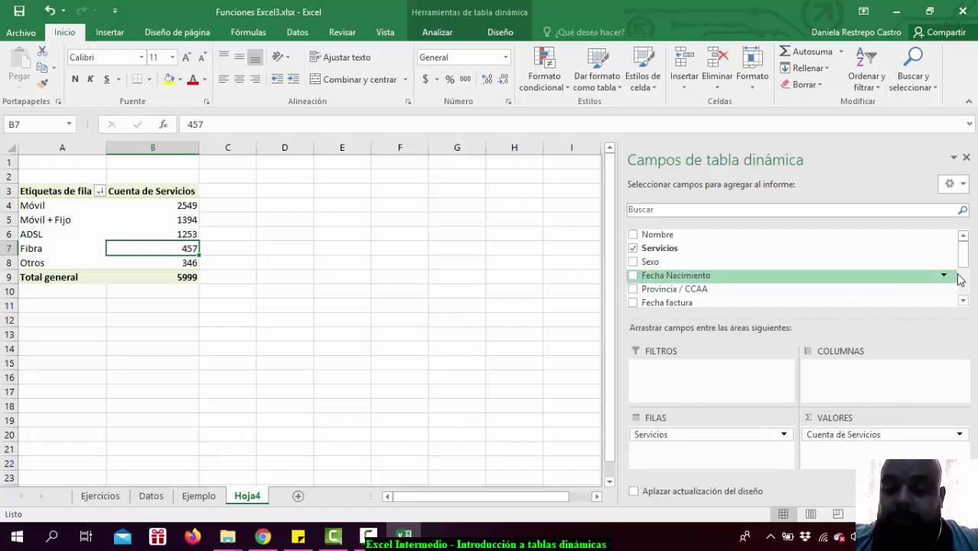
left_click_drag(963, 258, 963, 319)
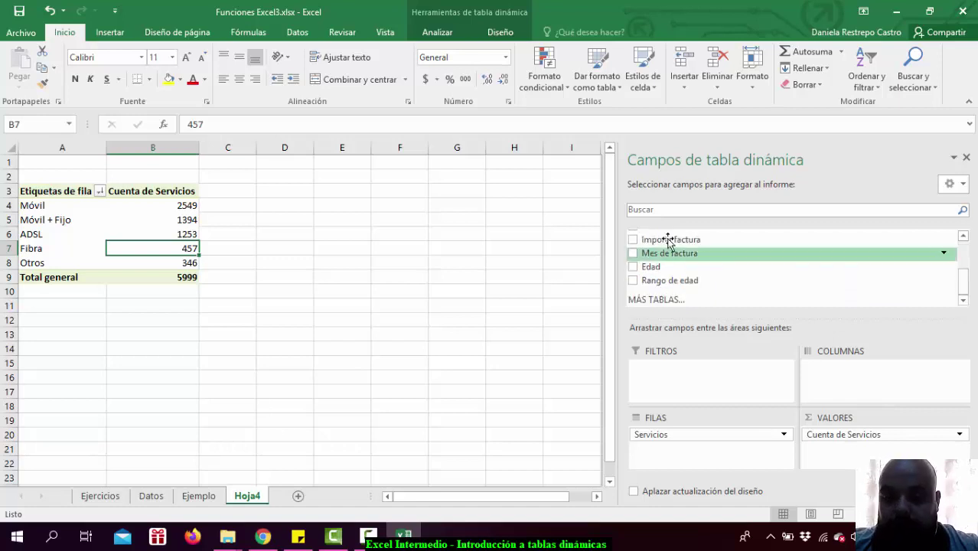
left_click_drag(672, 239, 827, 440)
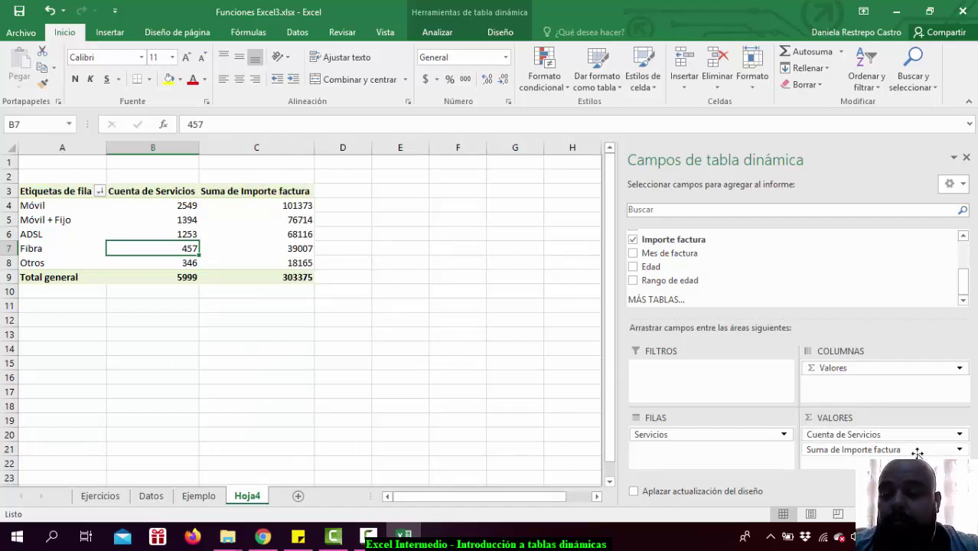
left_click(960, 450)
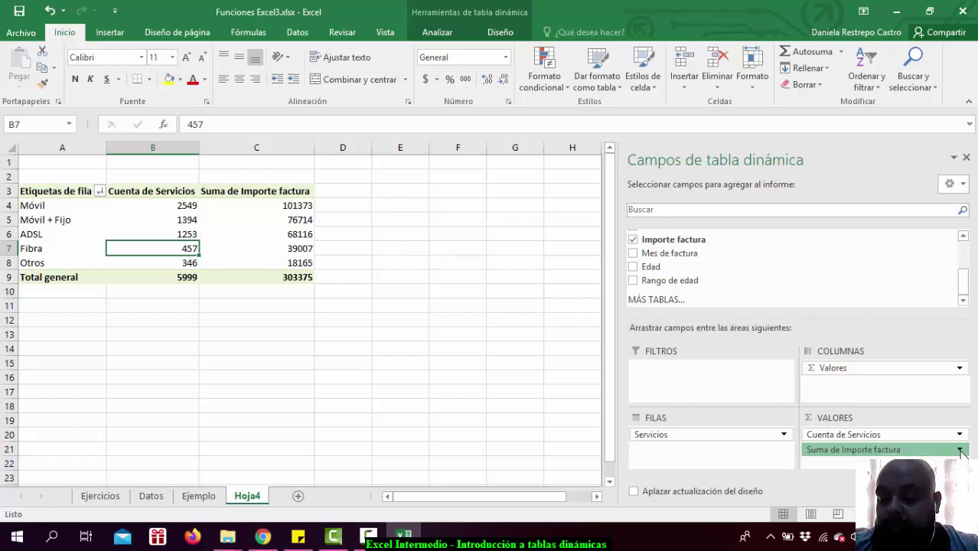
Change the Importe factura summary to Cuenta in Configuración de campo de valor
left_click(319, 342)
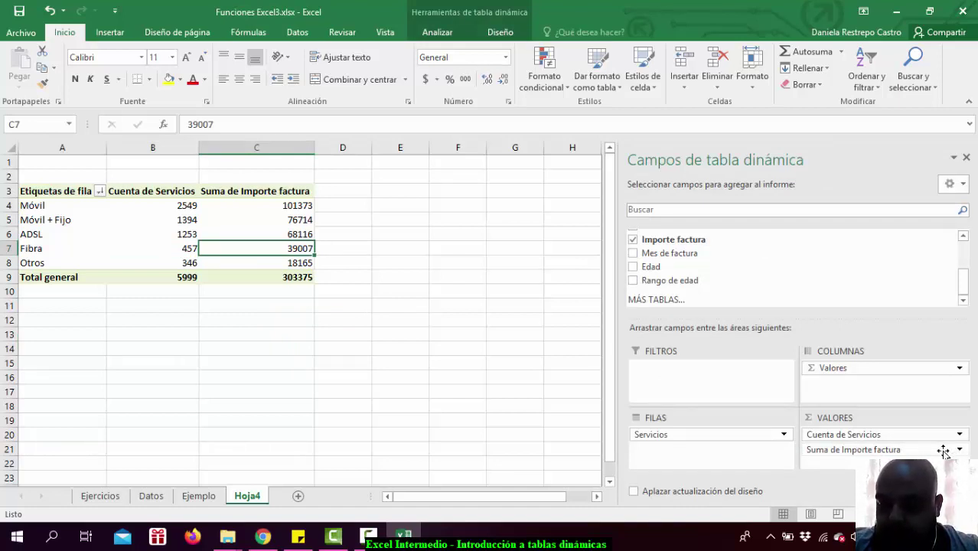
left_click(897, 450)
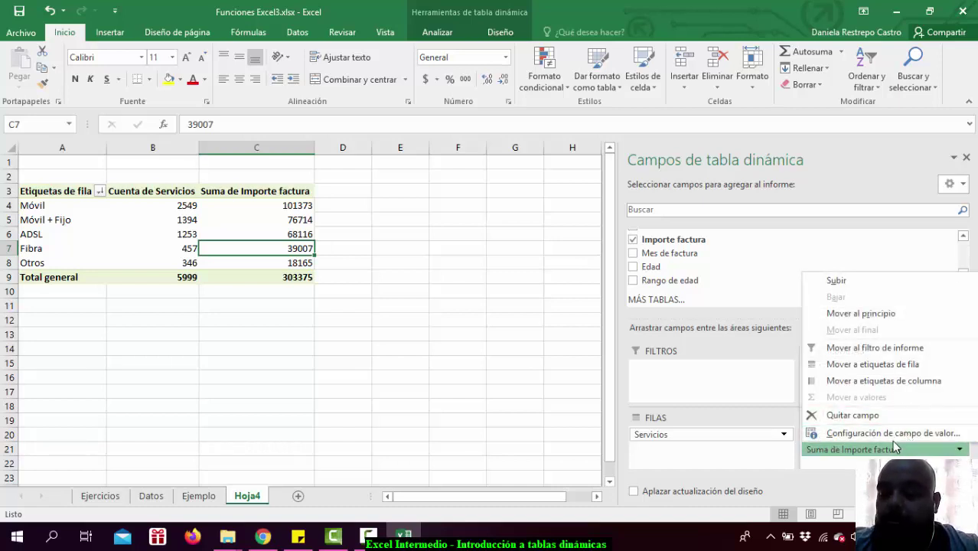
left_click(870, 435)
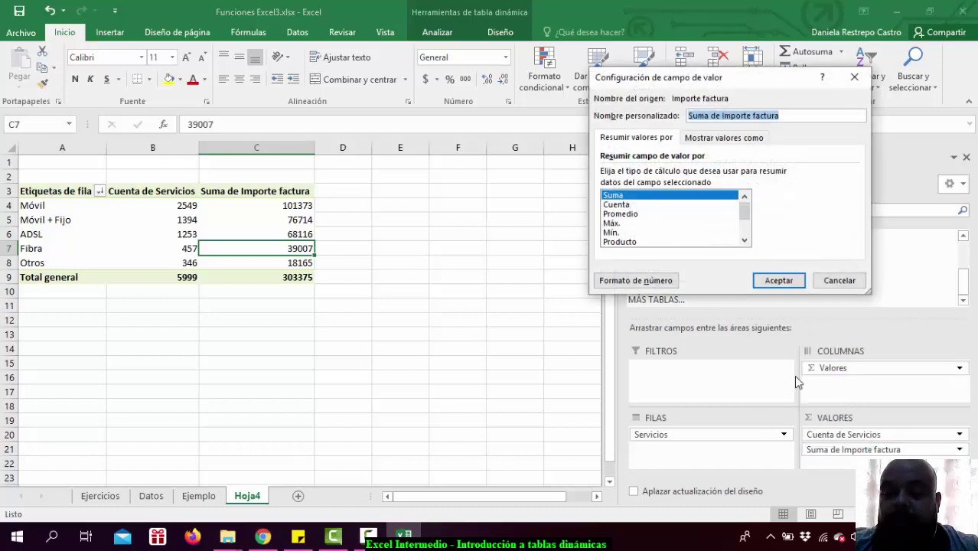
left_click(627, 197)
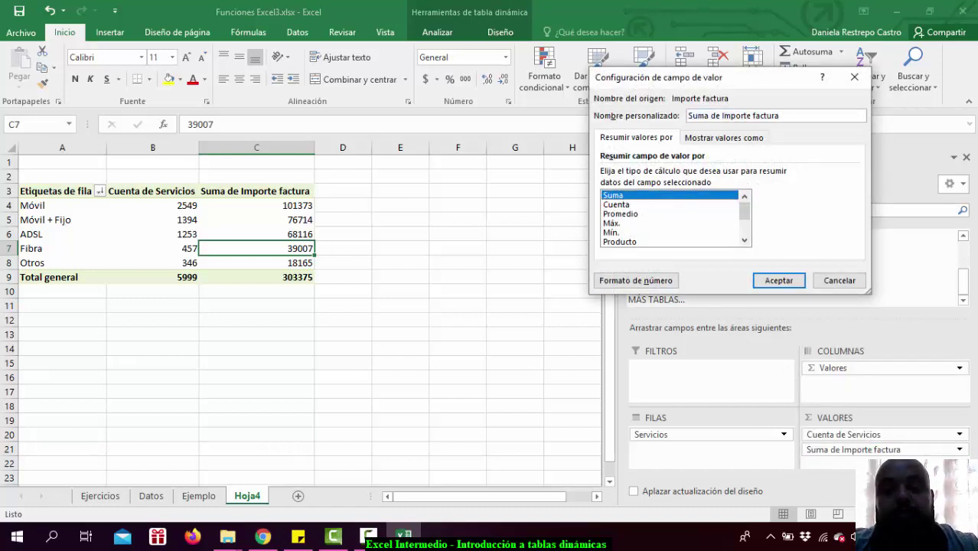
left_click(619, 205)
left_click(778, 280)
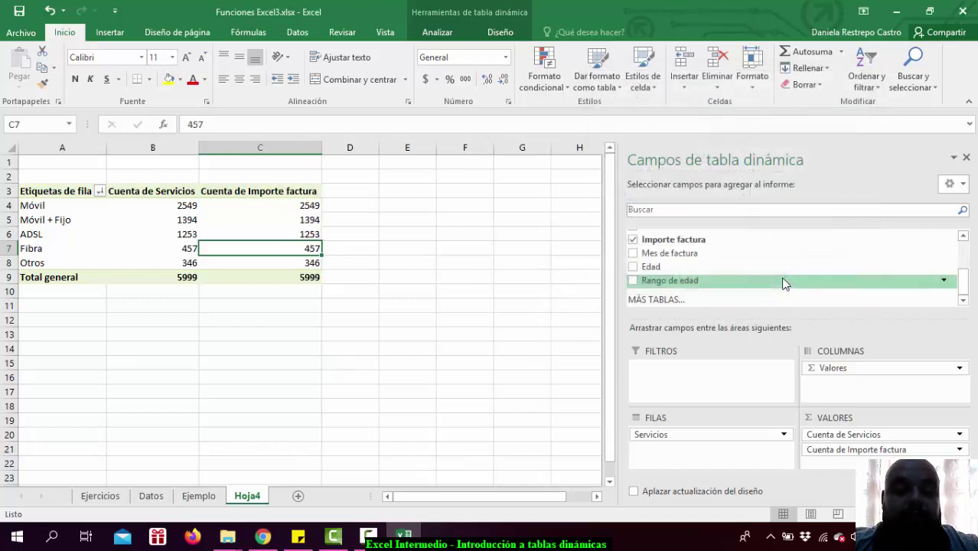
Switch Importe factura to Promedio, averaging 50,57 overall with Fibra at 85,35
left_click(856, 452)
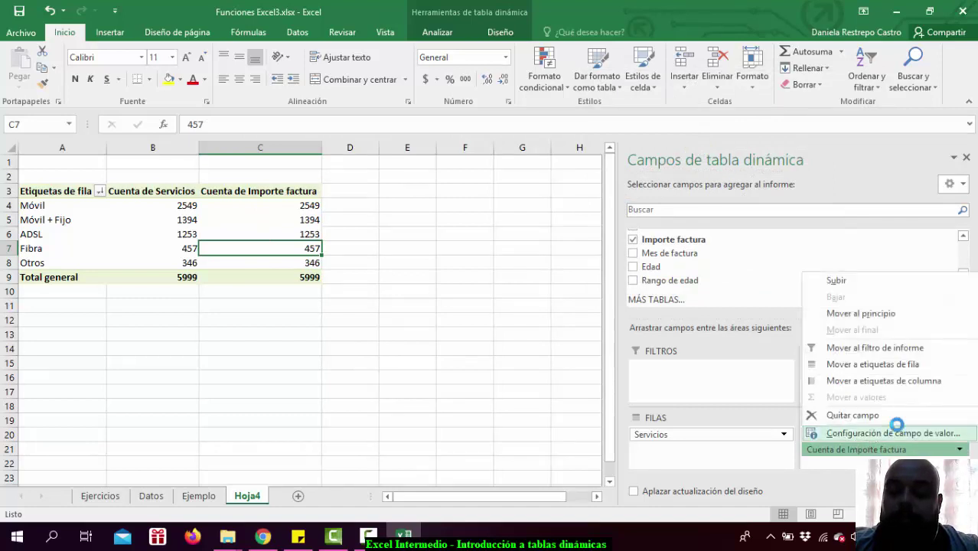
left_click(892, 430)
left_click(622, 213)
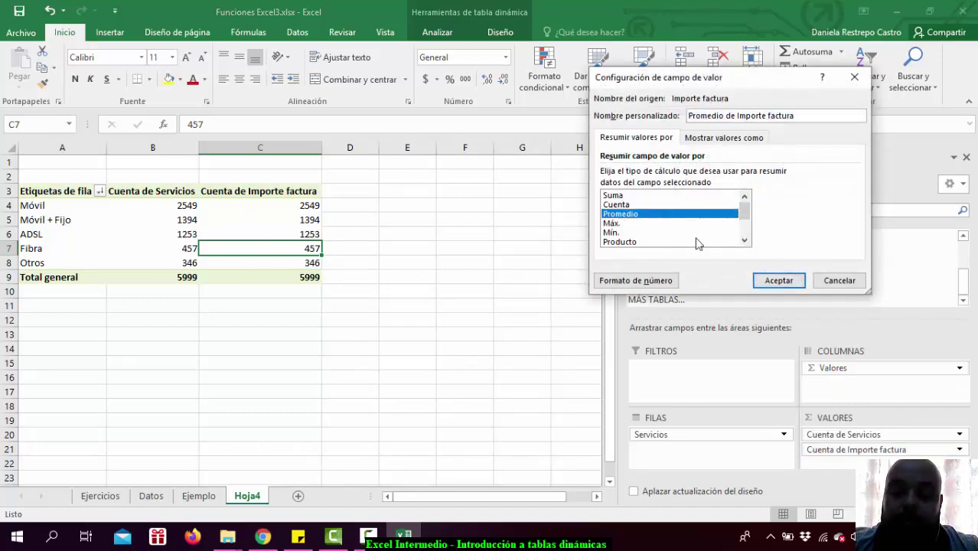
left_click(778, 281)
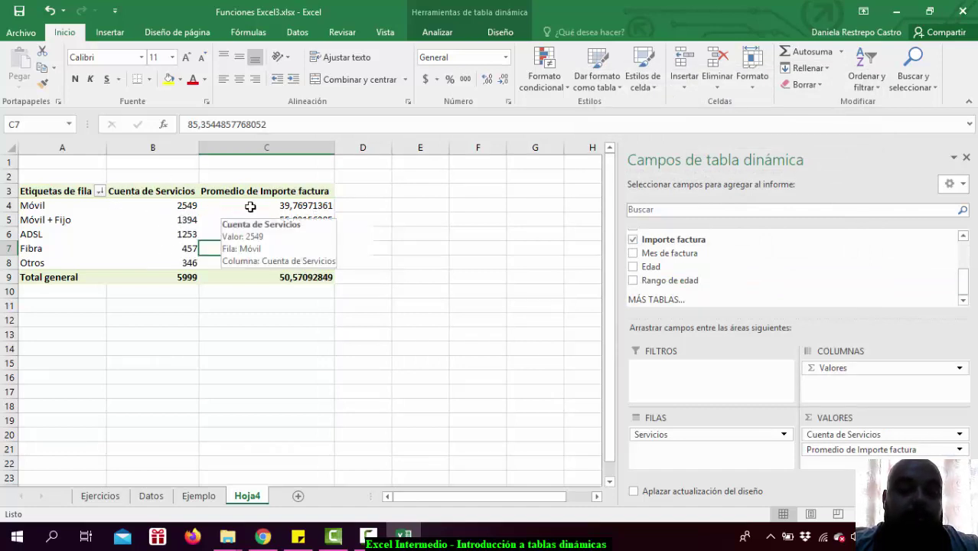
left_click(303, 209)
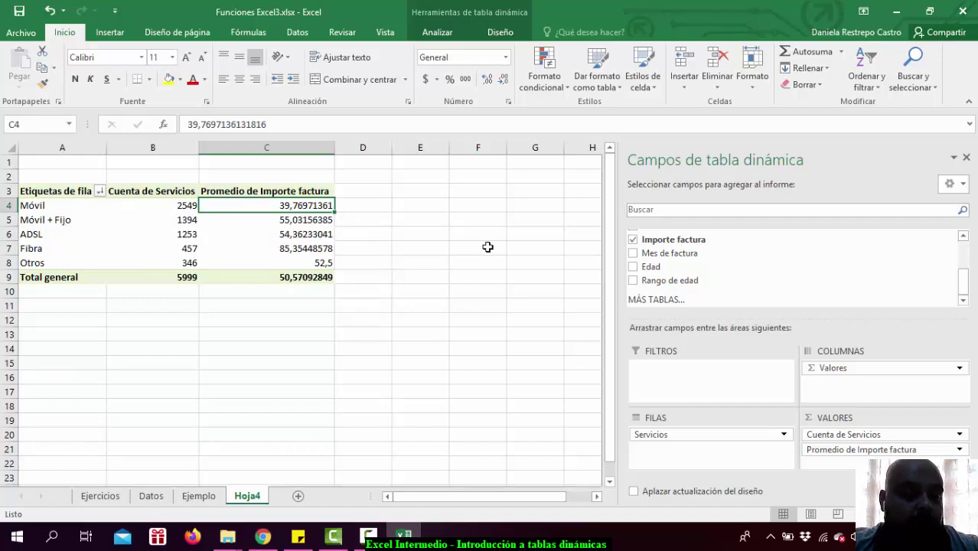
left_click(198, 496)
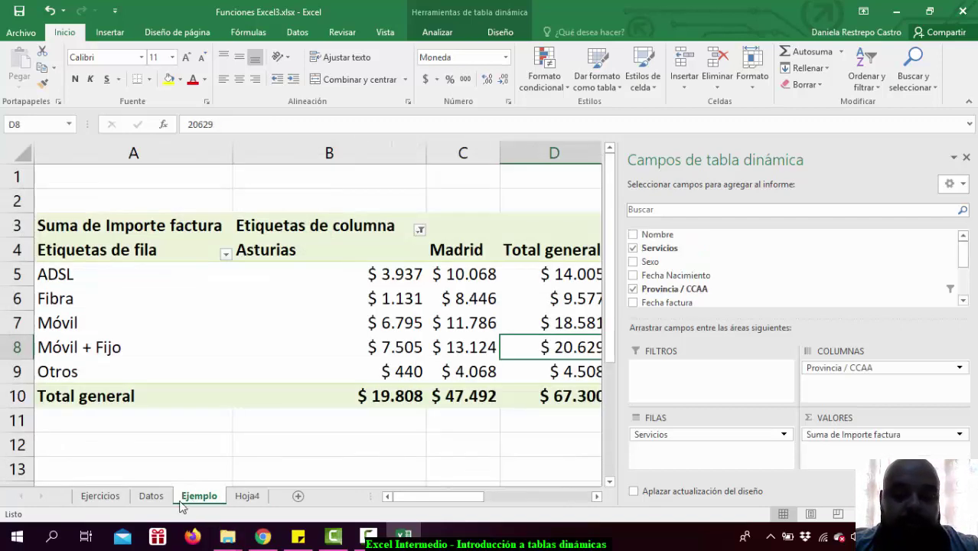
left_click(151, 496)
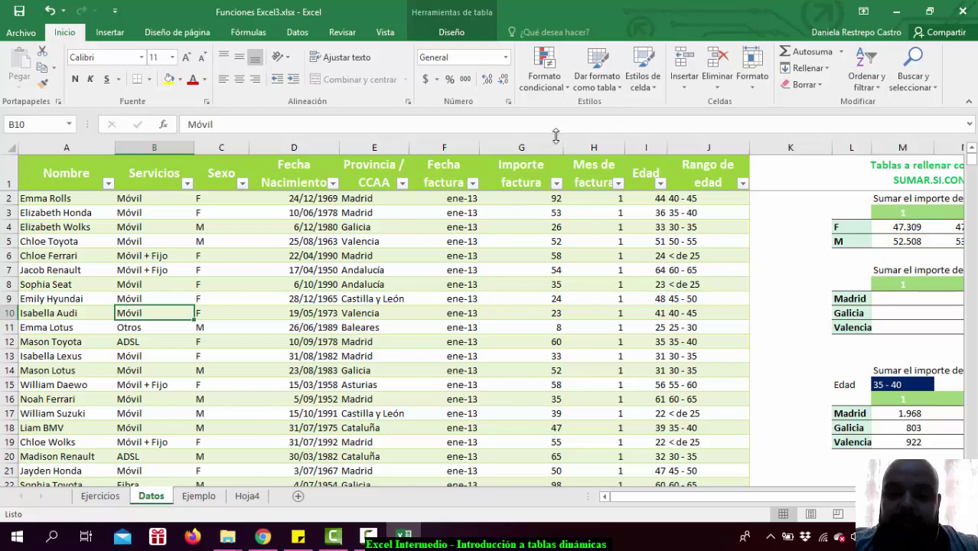
left_click(535, 148)
left_click(246, 496)
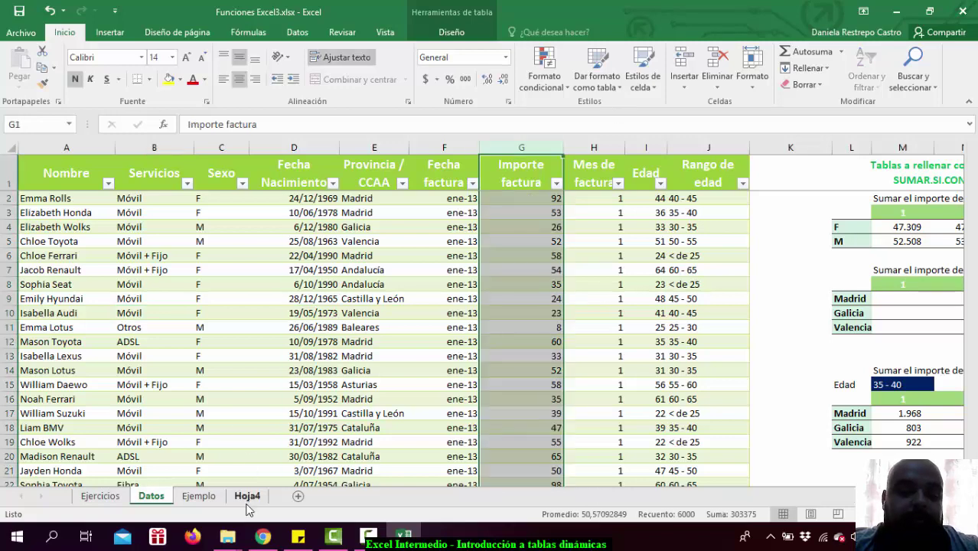
left_click(306, 222)
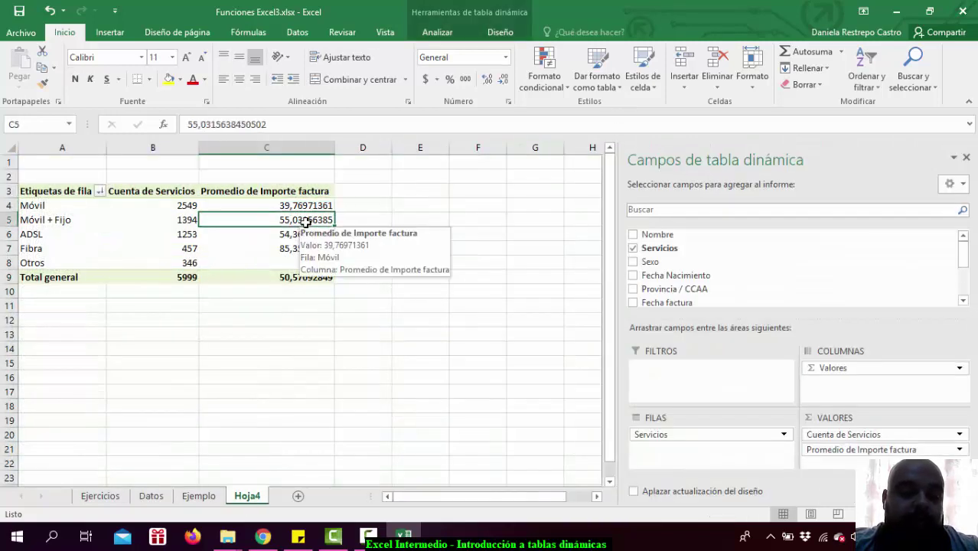
left_click(285, 236)
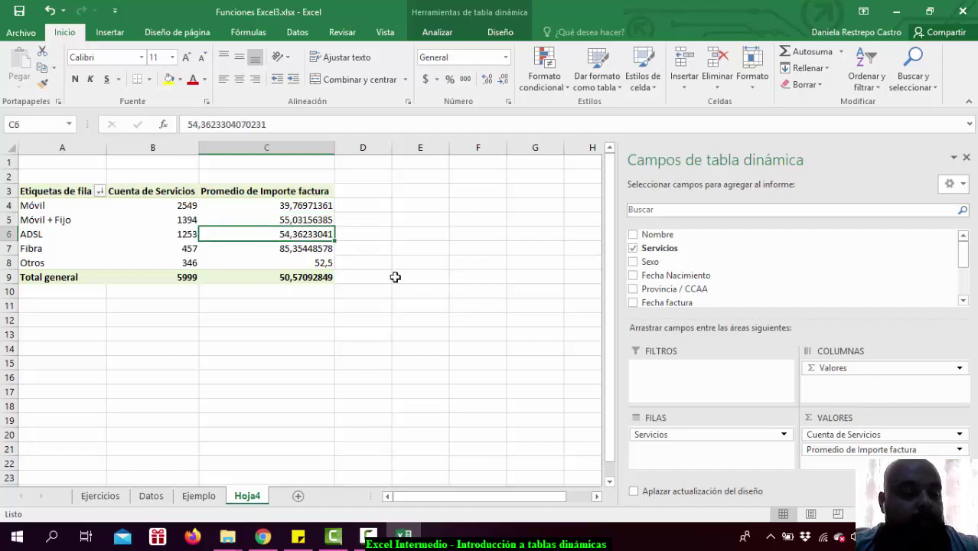
left_click(285, 253)
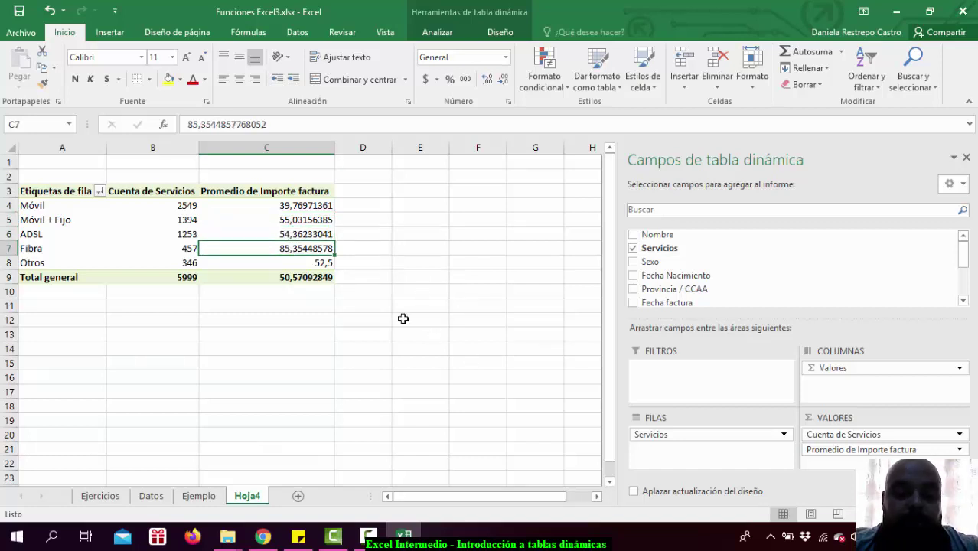
left_click(285, 263)
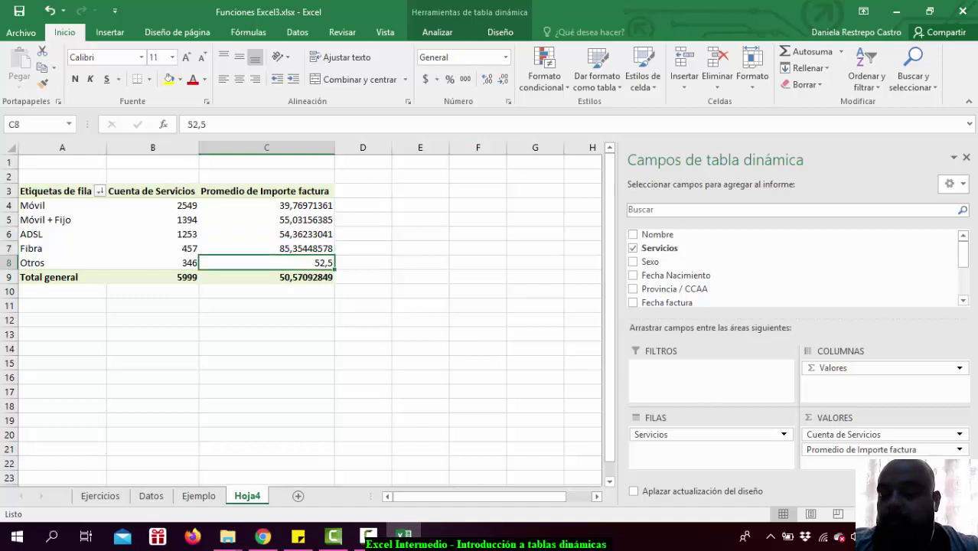
Set Importe factura back to Suma, then drag it out of Valores, leaving Cuenta de Servicios totalling 5999
left_click(956, 450)
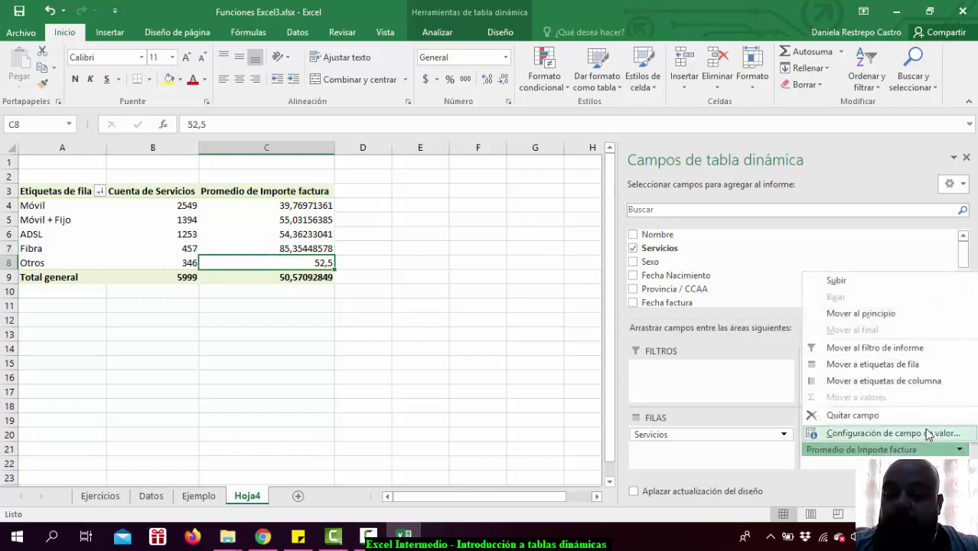
left_click(929, 434)
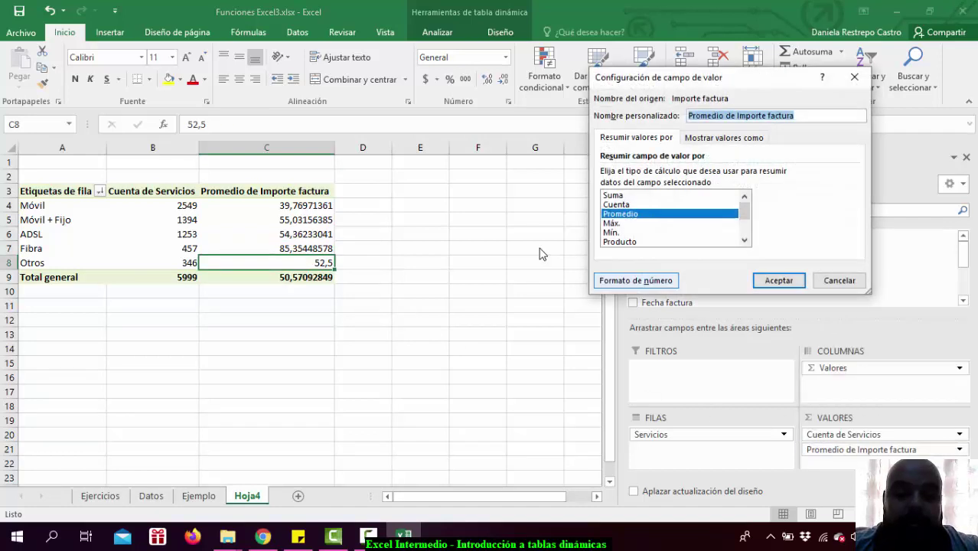
left_click(745, 242)
left_click(745, 241)
left_click(744, 242)
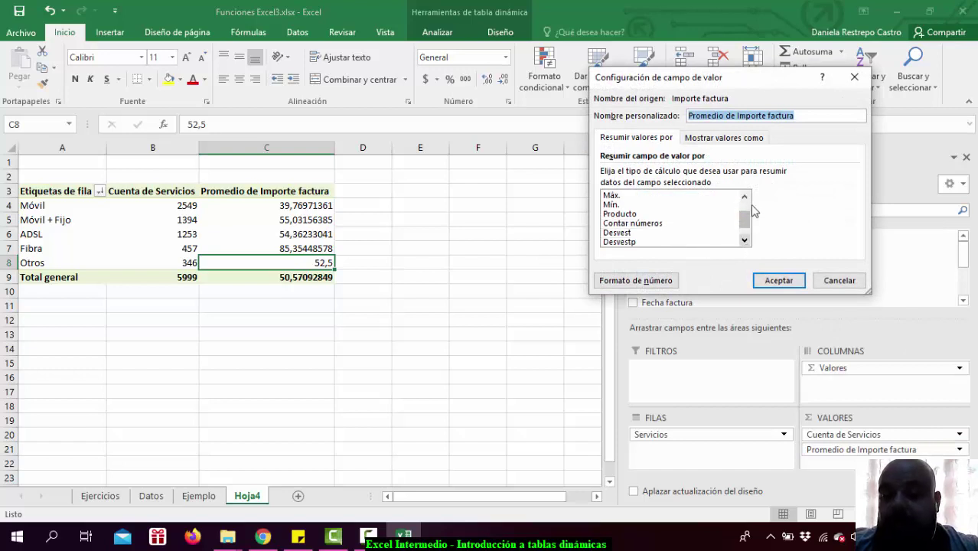
left_click(744, 197)
left_click(744, 197)
left_click(745, 197)
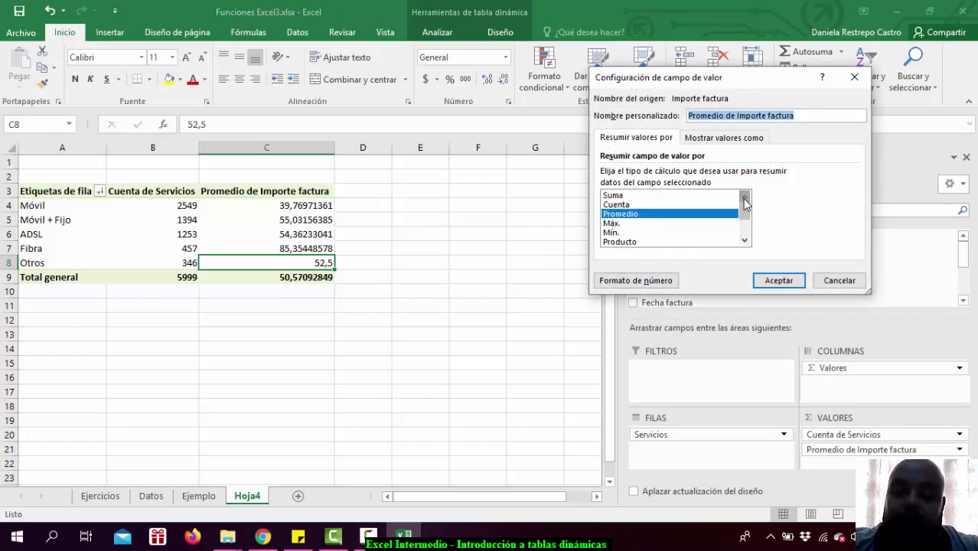
left_click(621, 196)
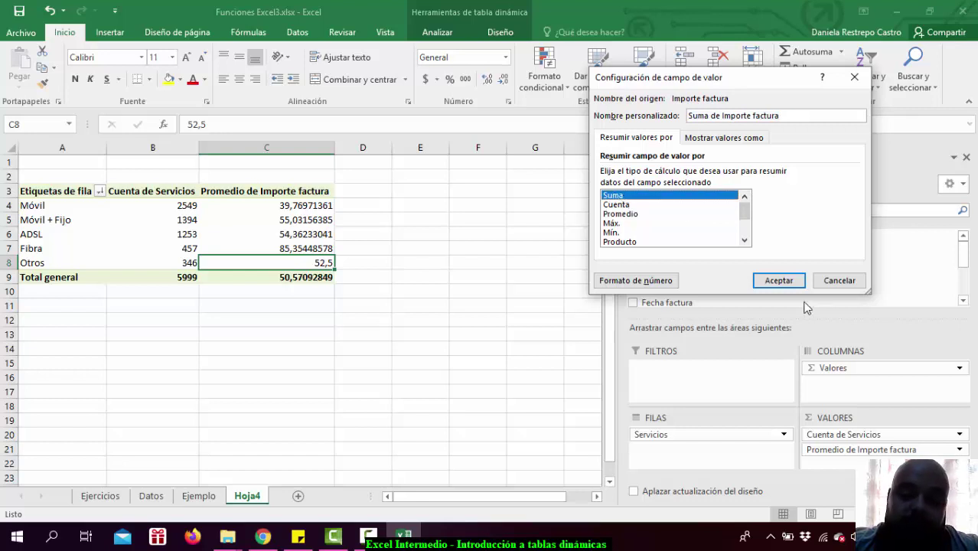
left_click(779, 281)
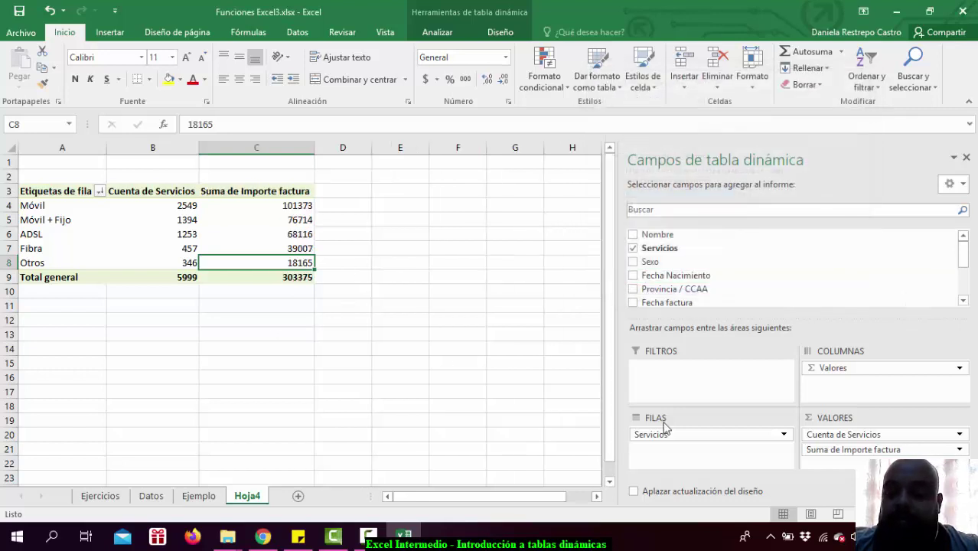
left_click_drag(830, 451, 750, 279)
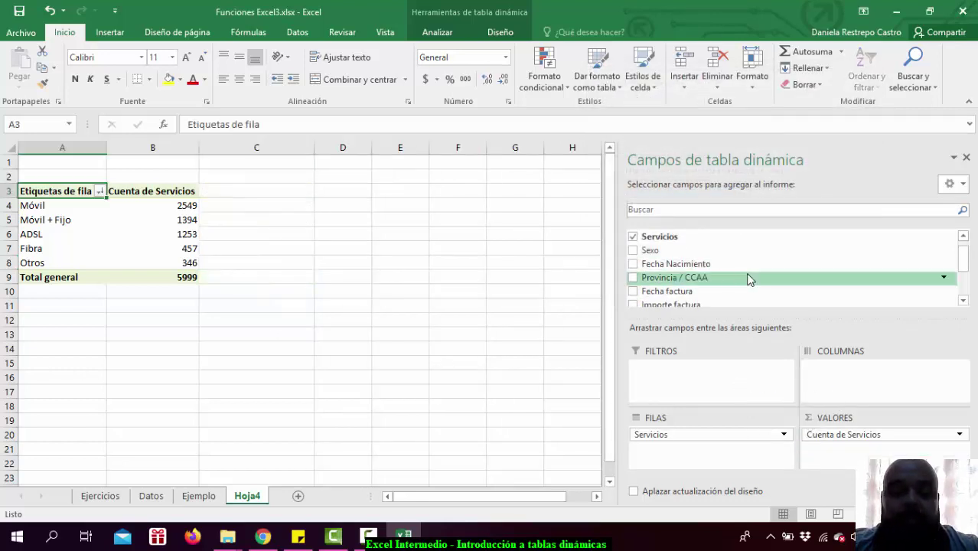
Rename the Hoja4 pivot-table sheet to 'Ejercicio 2'
left_click(298, 322)
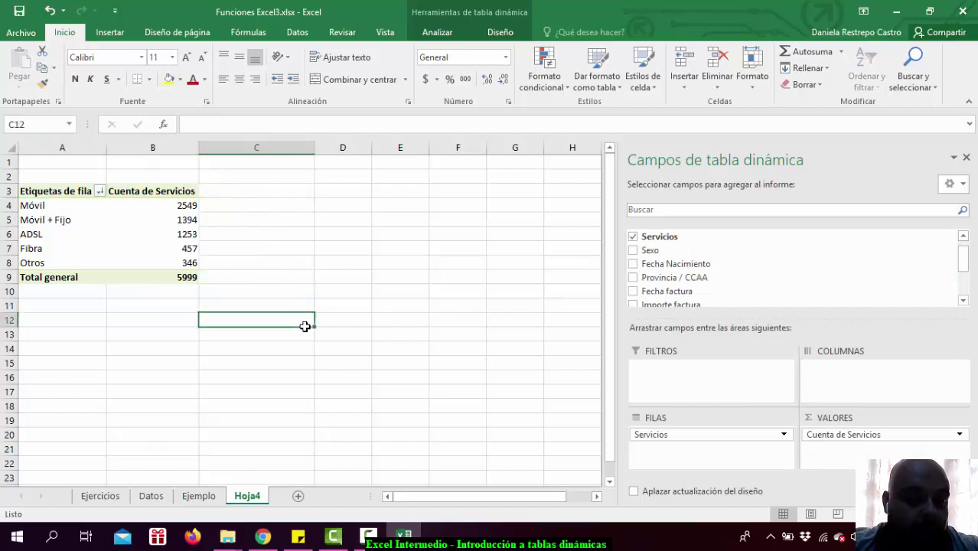
double_click(257, 498)
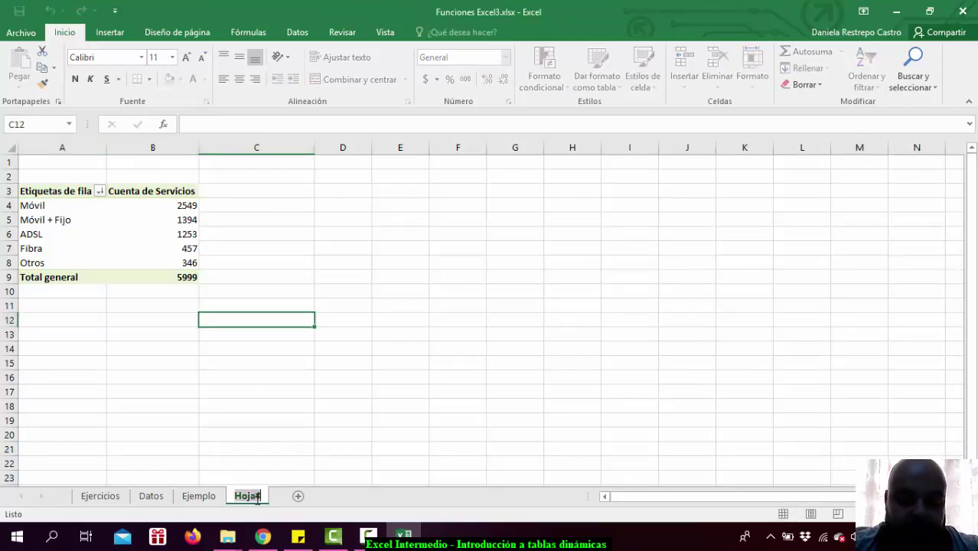
type("Ejercicio 2")
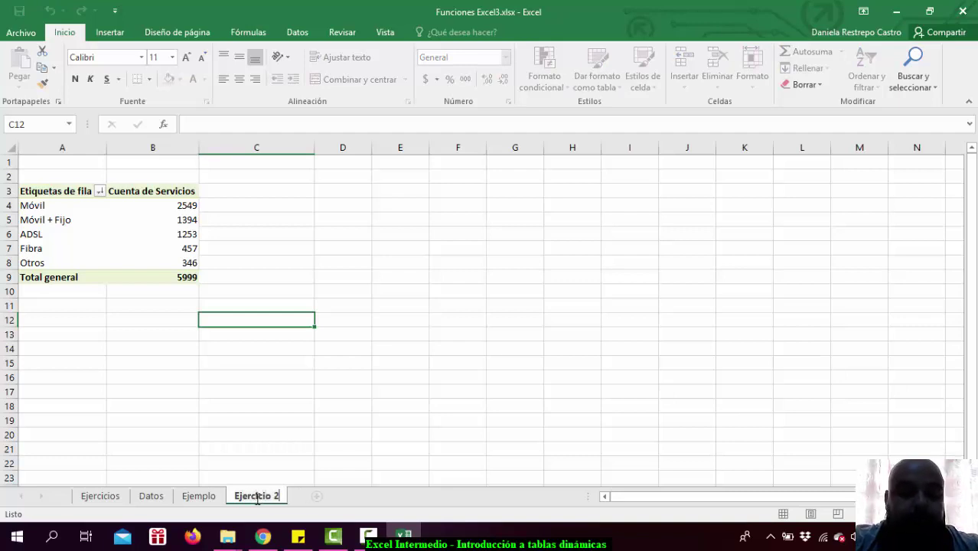
left_click(354, 430)
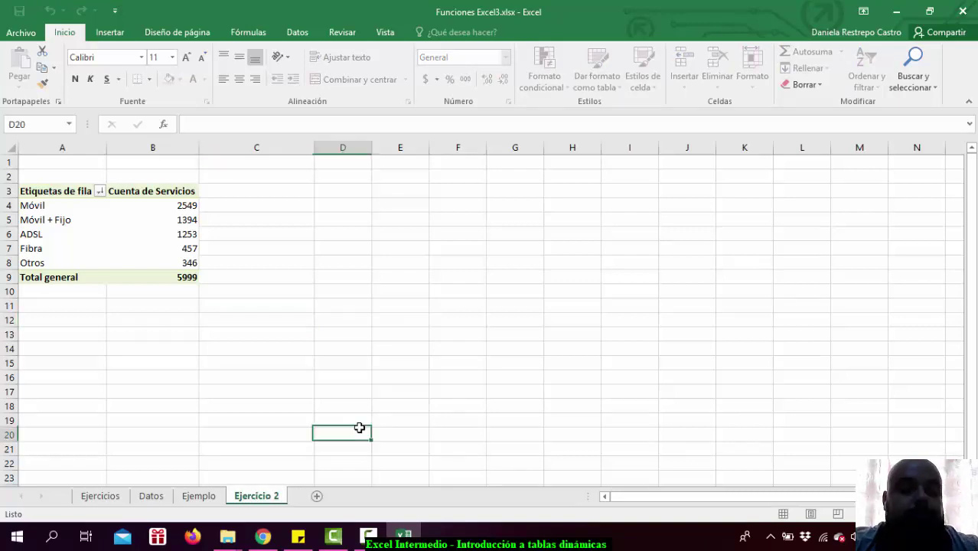
Add a throwaway sheet, rename it 'asasas', then delete it
left_click(316, 496)
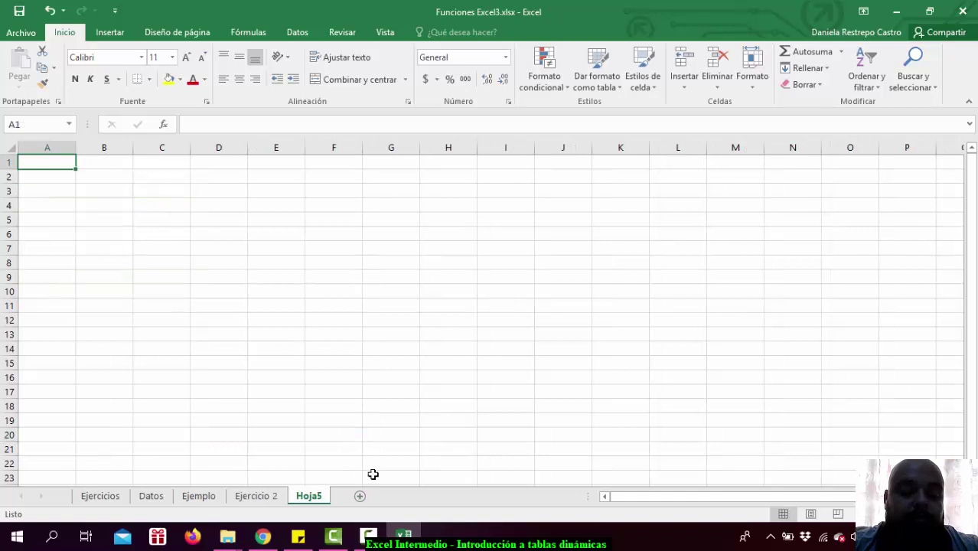
double_click(313, 497)
type("asasas")
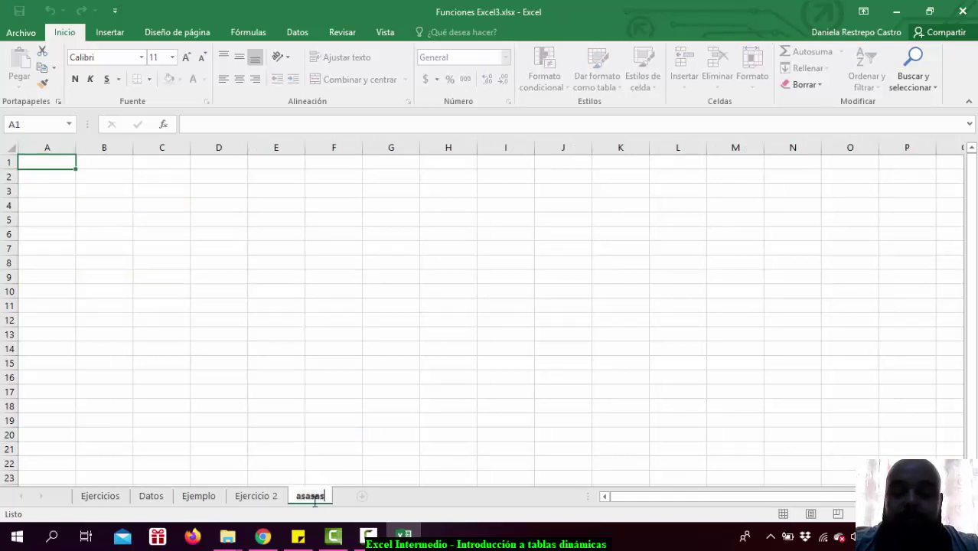
left_click(367, 433)
right_click(314, 497)
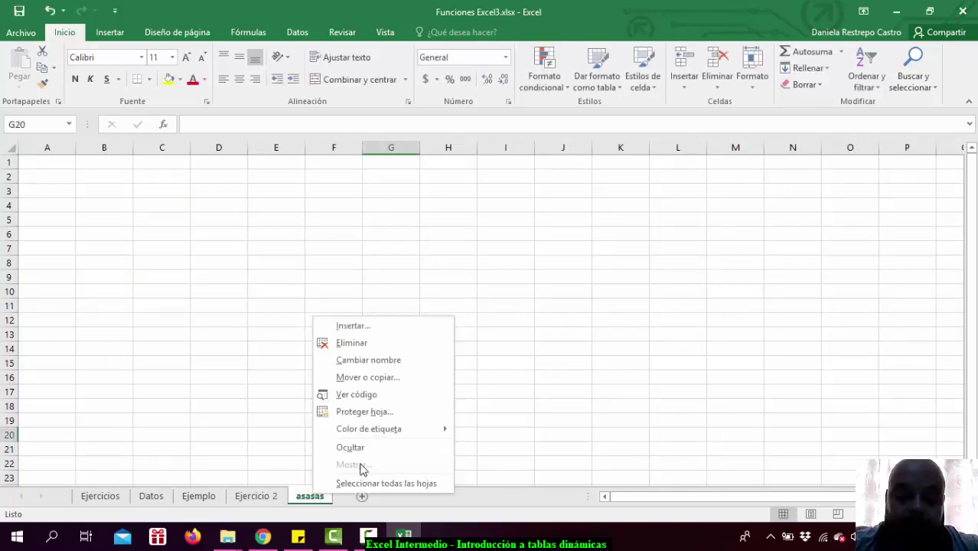
left_click(382, 343)
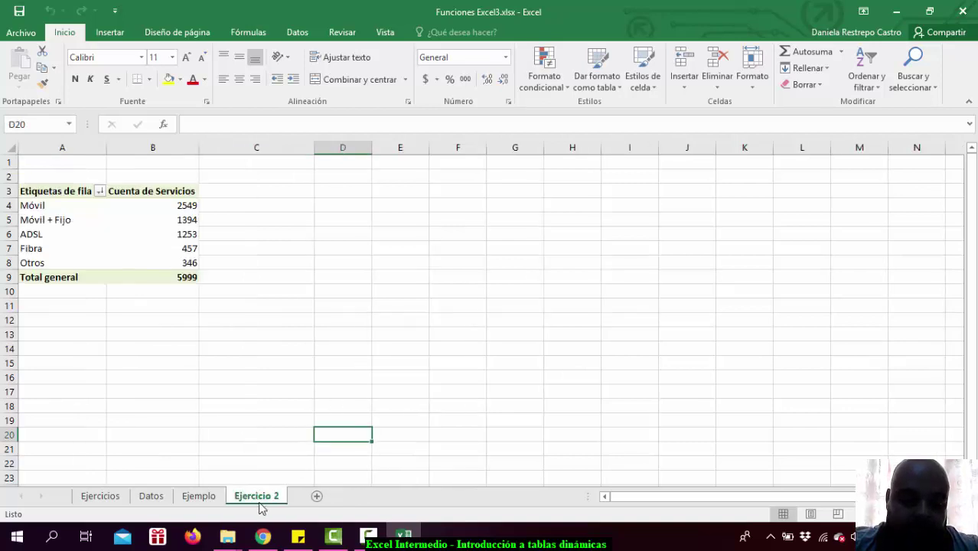
Give the Ejercicio 2 tab a pale green colour and check it from the Ejemplo sheet
right_click(260, 504)
mouse_move(337, 439)
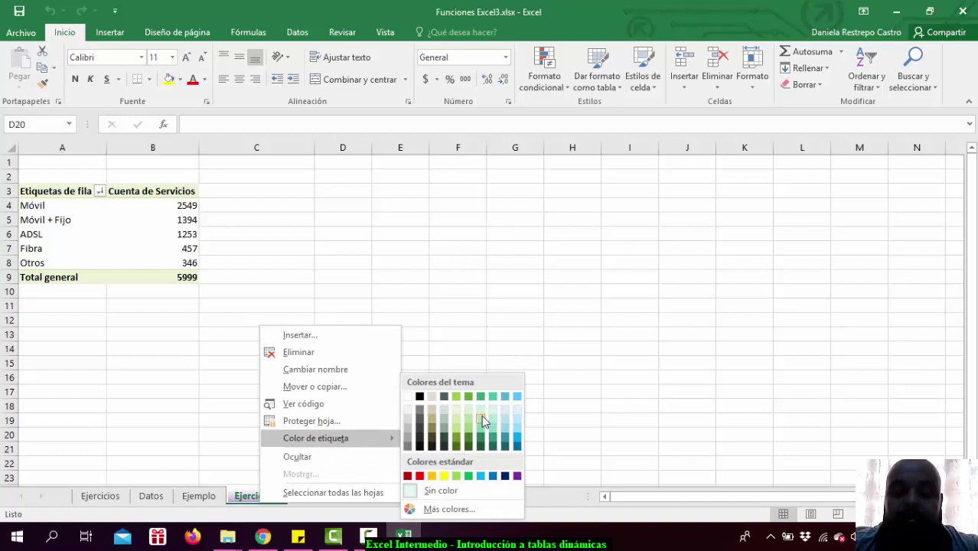
left_click(448, 509)
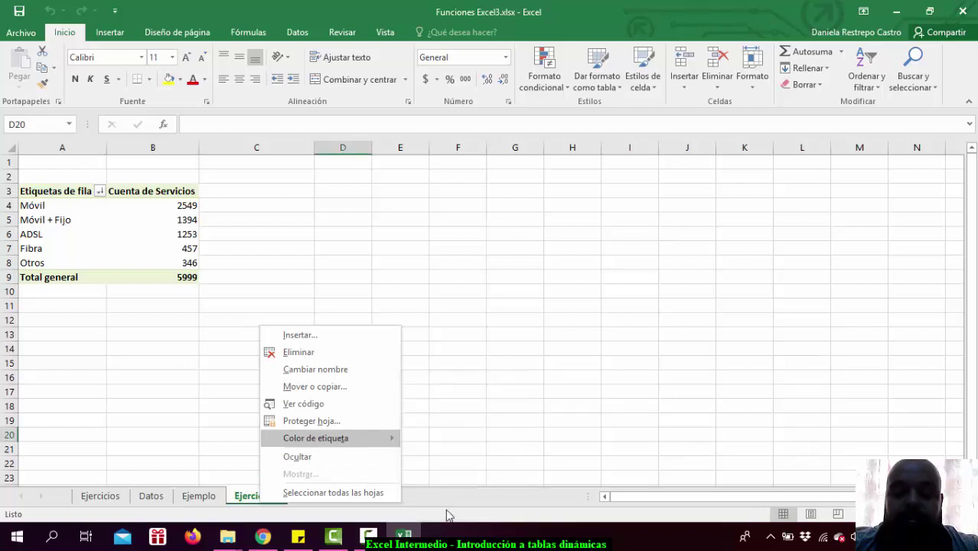
left_click(709, 155)
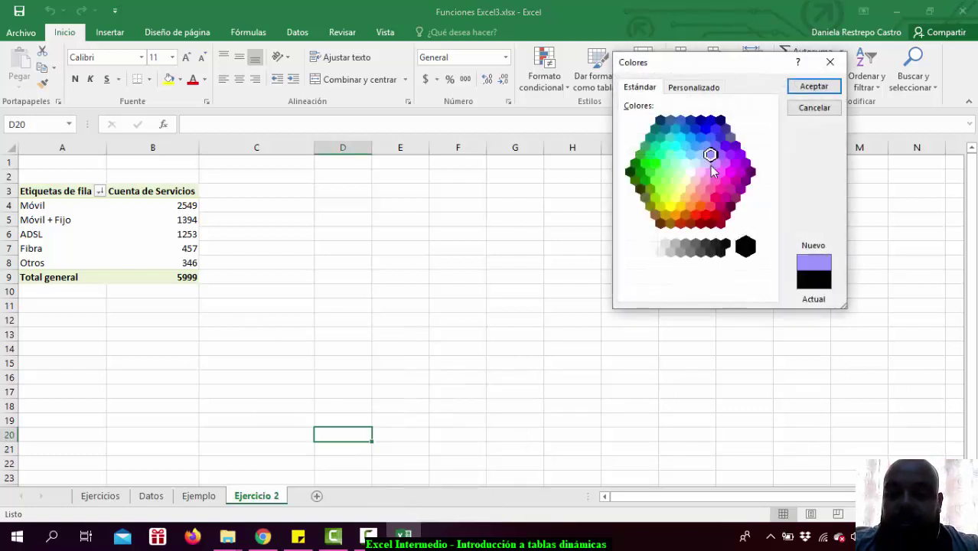
left_click(714, 161)
left_click(676, 159)
double_click(706, 164)
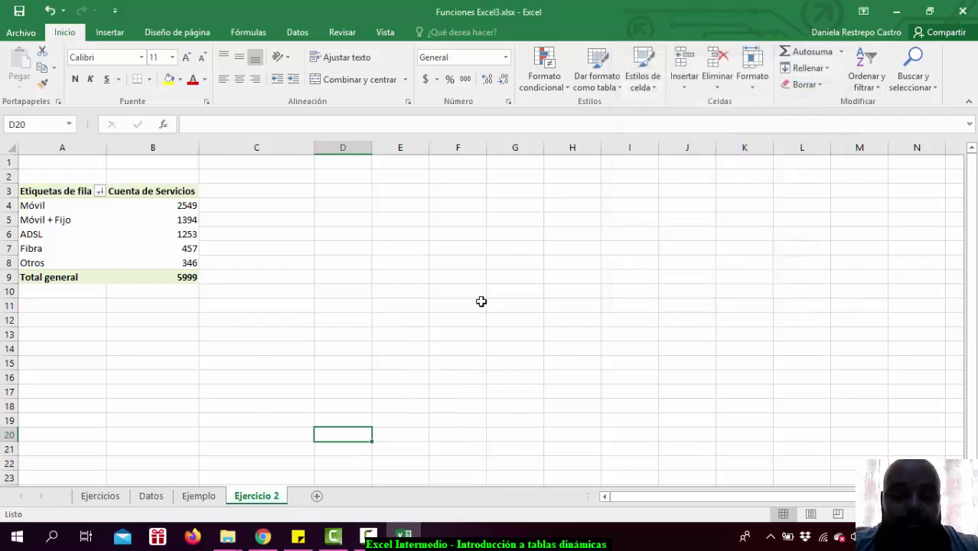
left_click(201, 497)
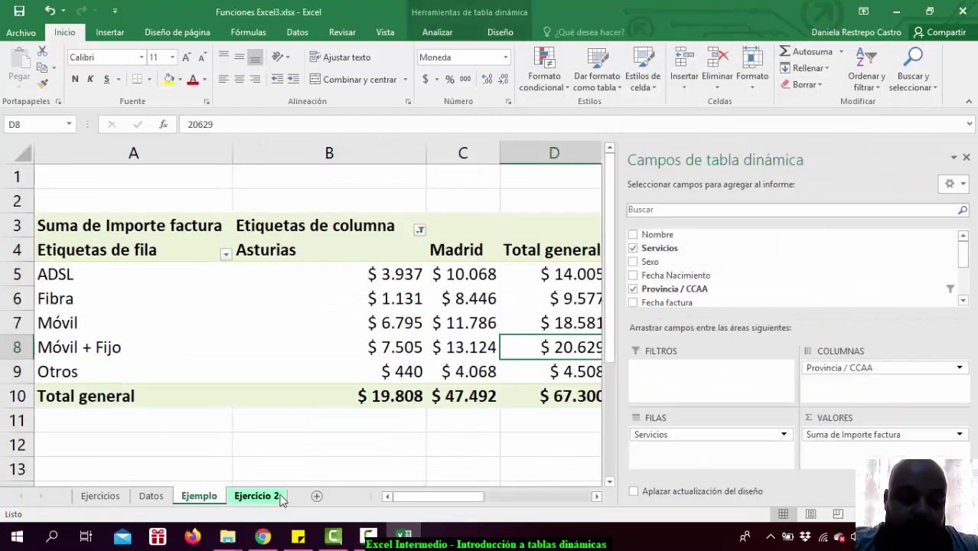
left_click(280, 497)
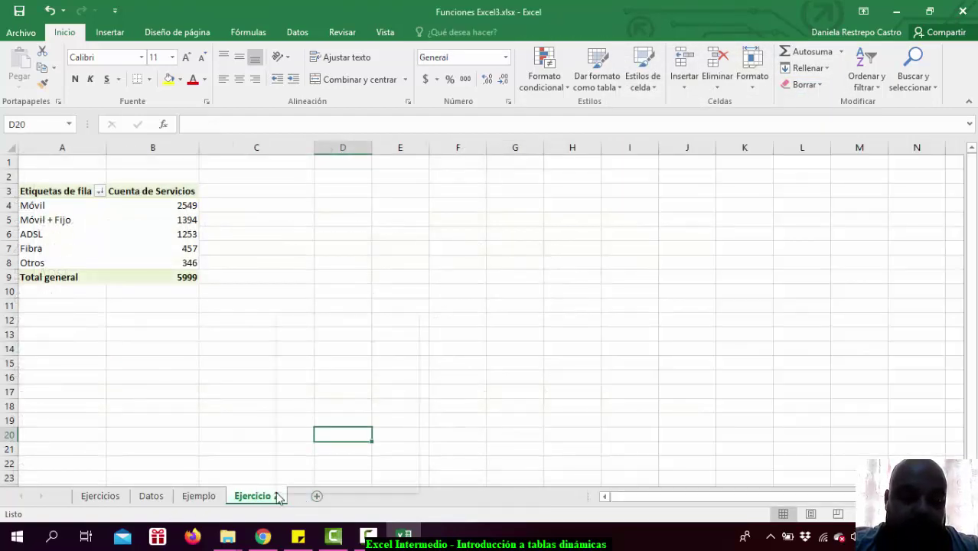
Recolour the Ejercicio 2 tab with a custom purple, then show the Ejercicios sheet
right_click(282, 495)
mouse_move(349, 428)
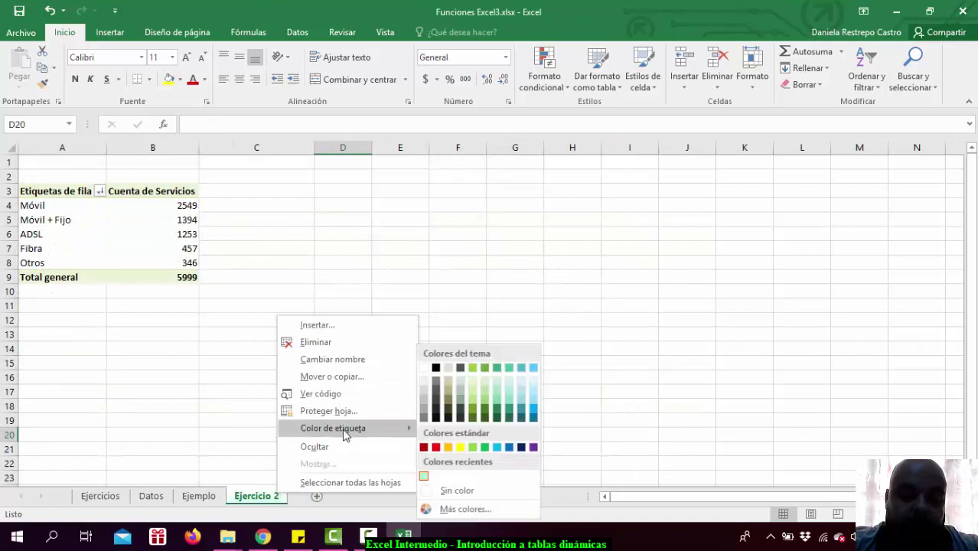
left_click(467, 509)
left_click(696, 87)
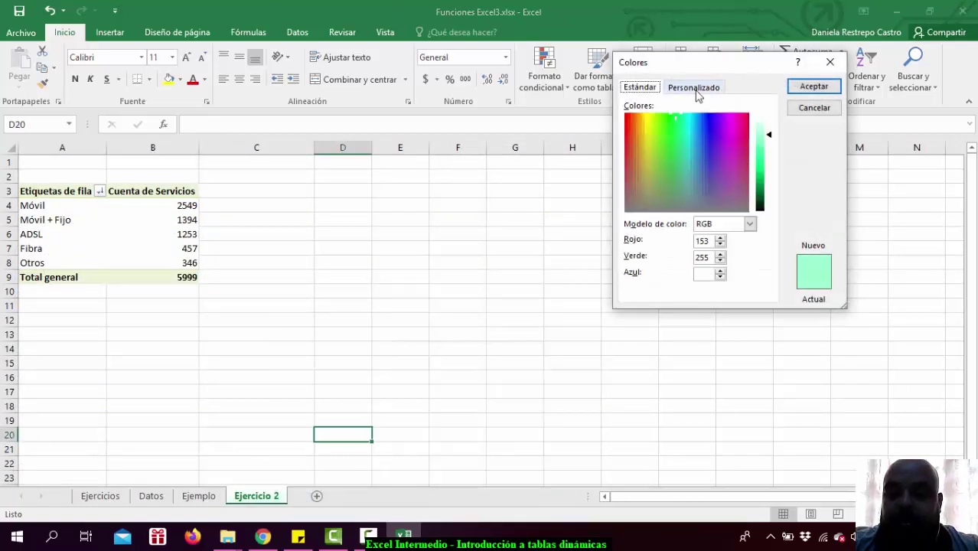
left_click_drag(679, 118, 716, 127)
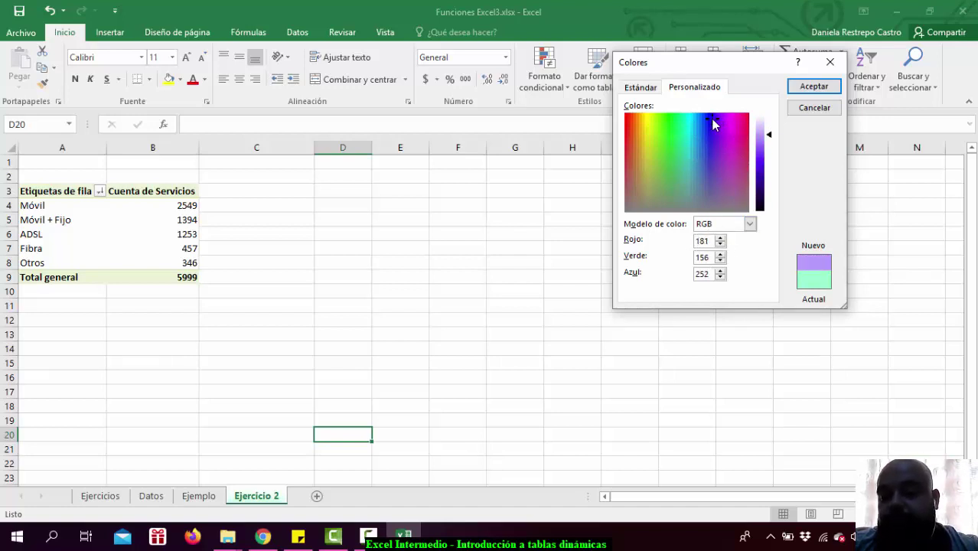
left_click(651, 87)
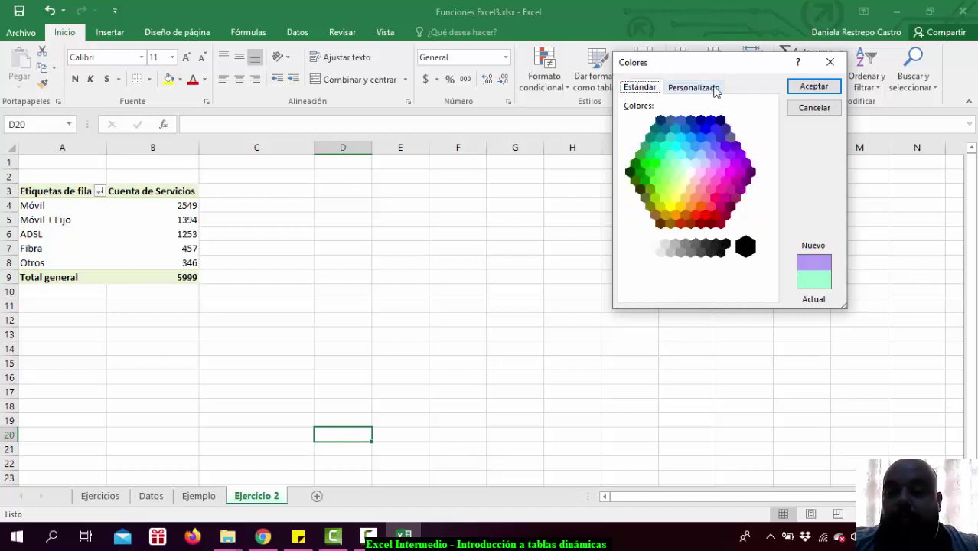
left_click(823, 87)
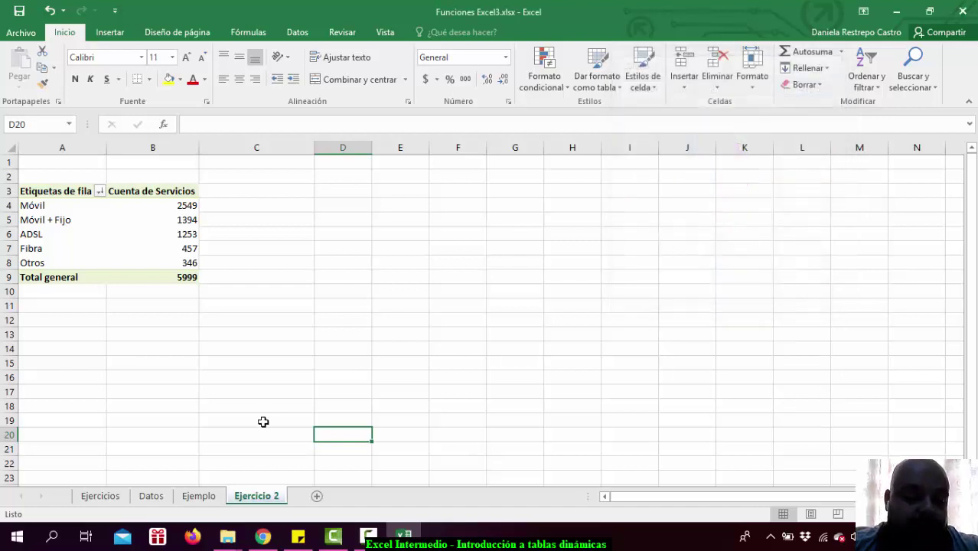
left_click(107, 499)
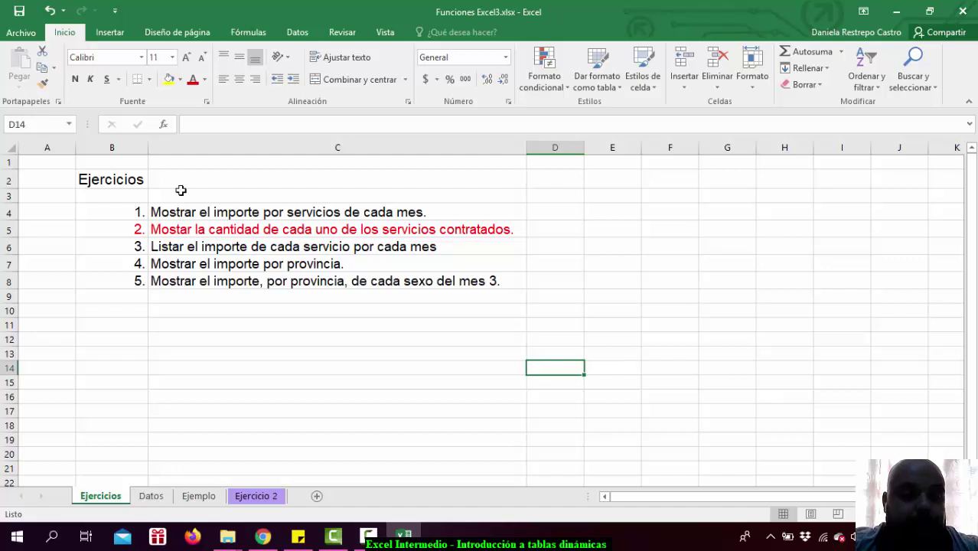
Select cells B2:C9 holding the exercise list on the Ejercicios sheet
mouse_move(130, 179)
left_mouse_down()
mouse_move(354, 295)
mouse_move(369, 276)
left_mouse_up()
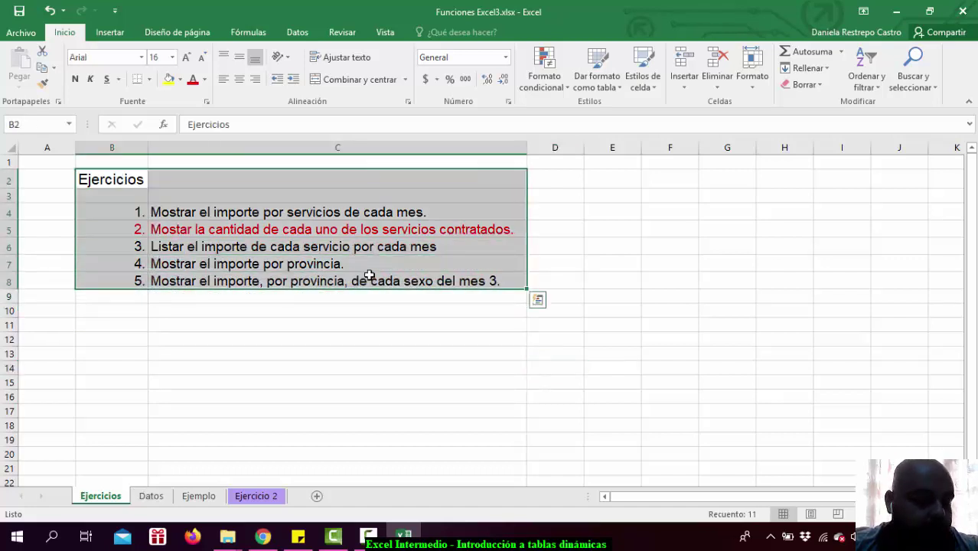